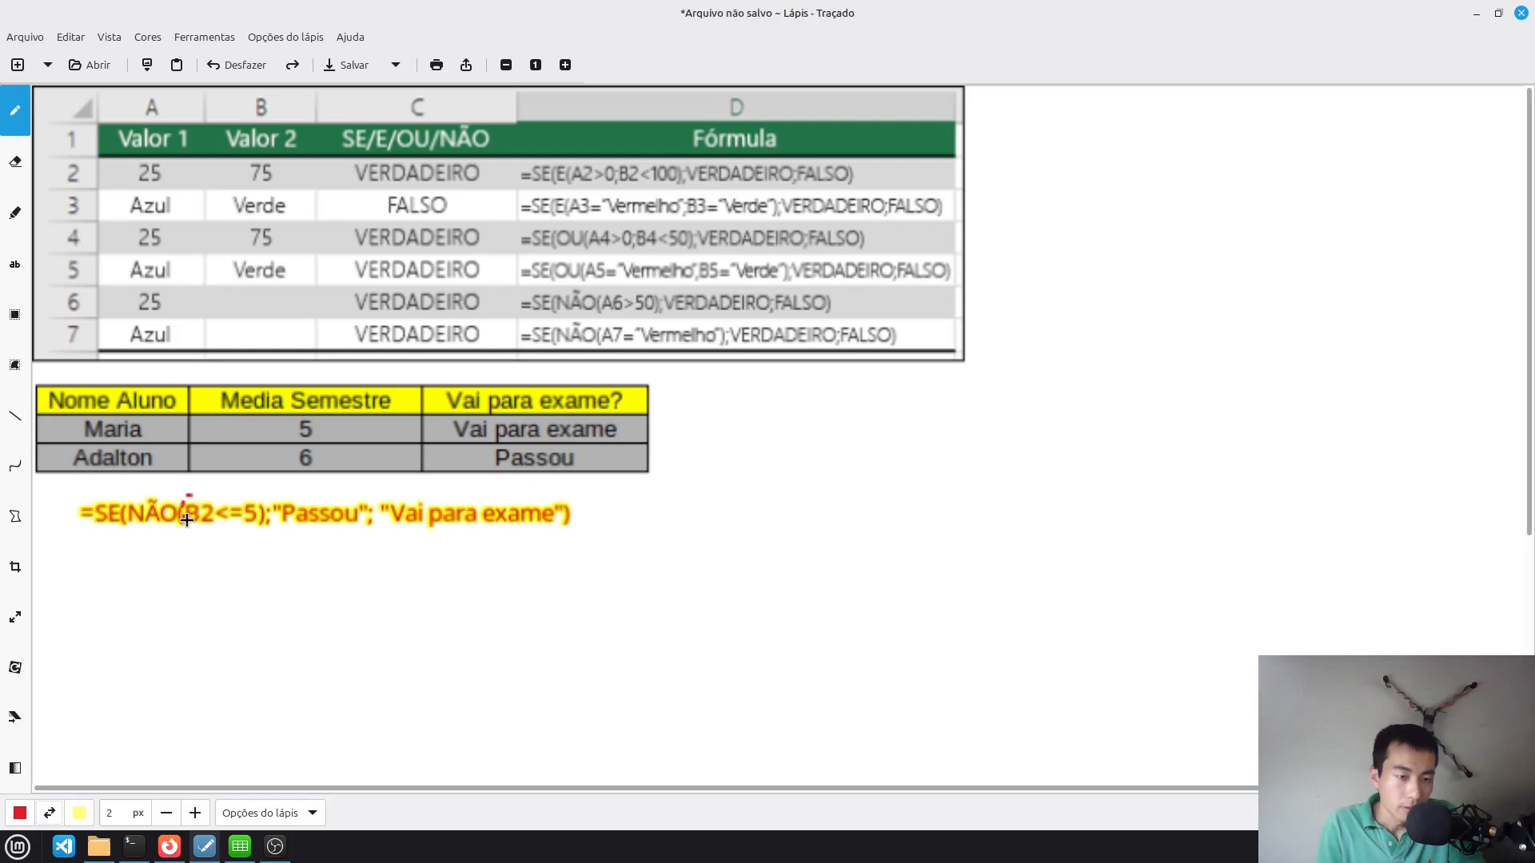
Circle B2 and the NÃO(B2<=5) test in the formula with dashed red pencil strokes
mouse_move(187, 521)
mouse_down()
mouse_move(209, 541)
mouse_move(220, 504)
mouse_move(192, 489)
mouse_move(182, 502)
mouse_up()
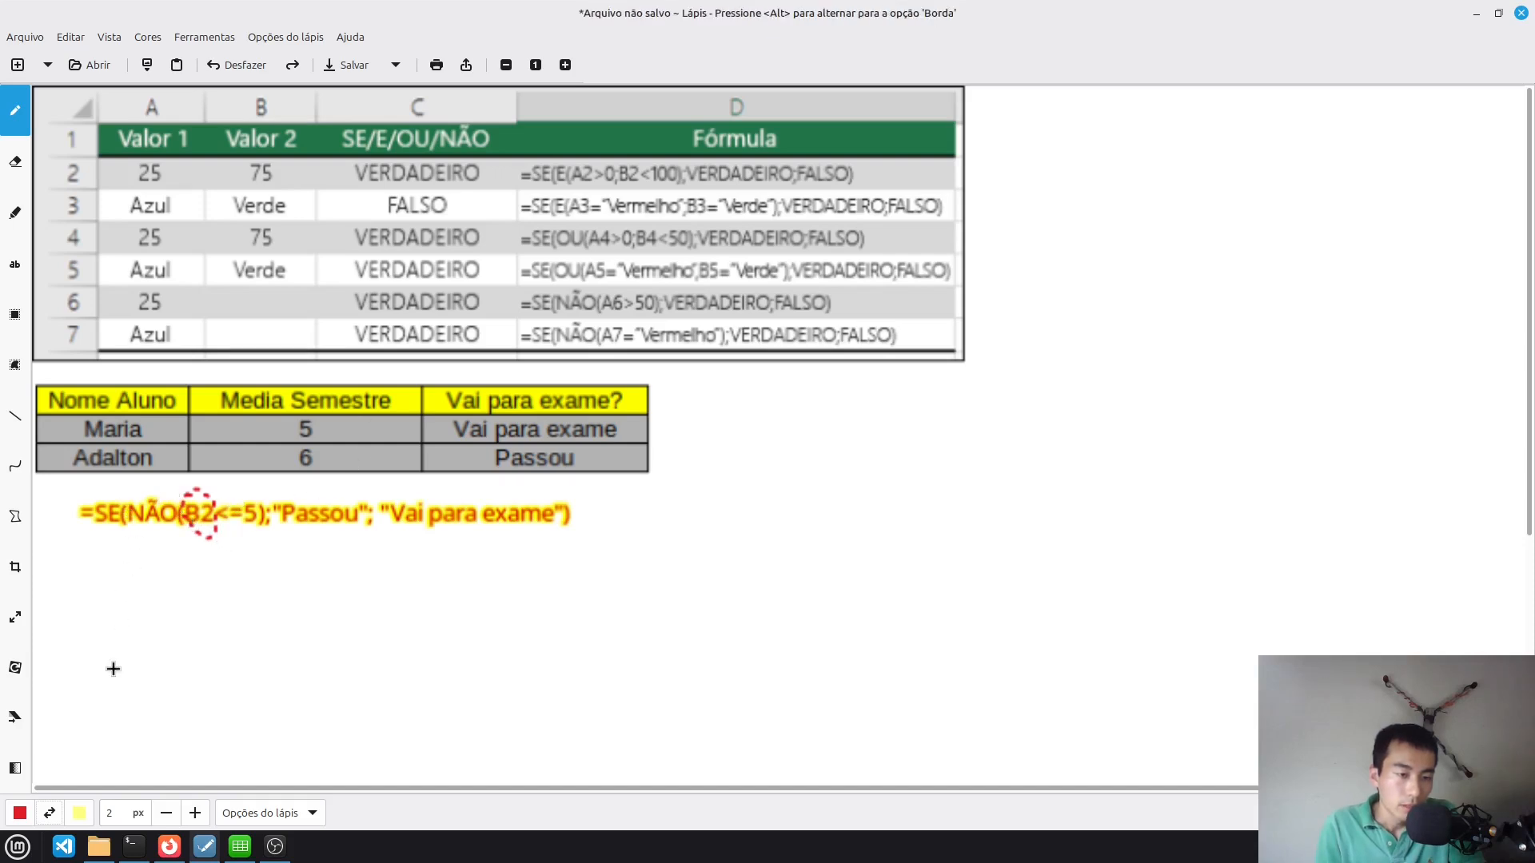
mouse_move(126, 491)
mouse_down()
mouse_move(151, 538)
mouse_move(229, 541)
mouse_move(261, 523)
mouse_move(233, 490)
mouse_move(137, 497)
mouse_up()
drag(170, 547, 218, 611)
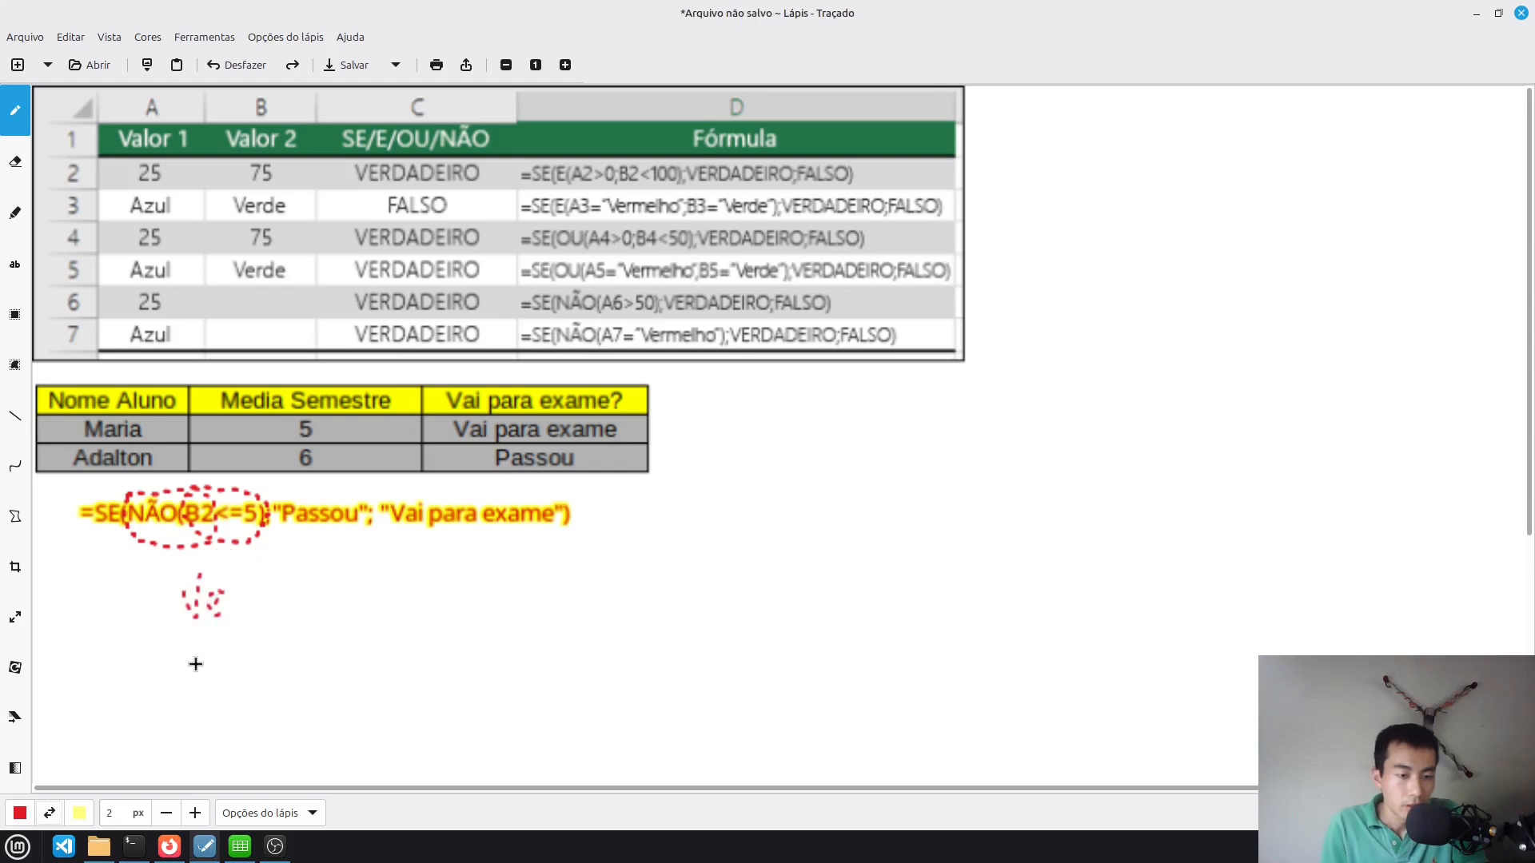
Change the pencil to a solid line and handwrite "Verdadeiro → Falso" in red beneath the formula
click(248, 813)
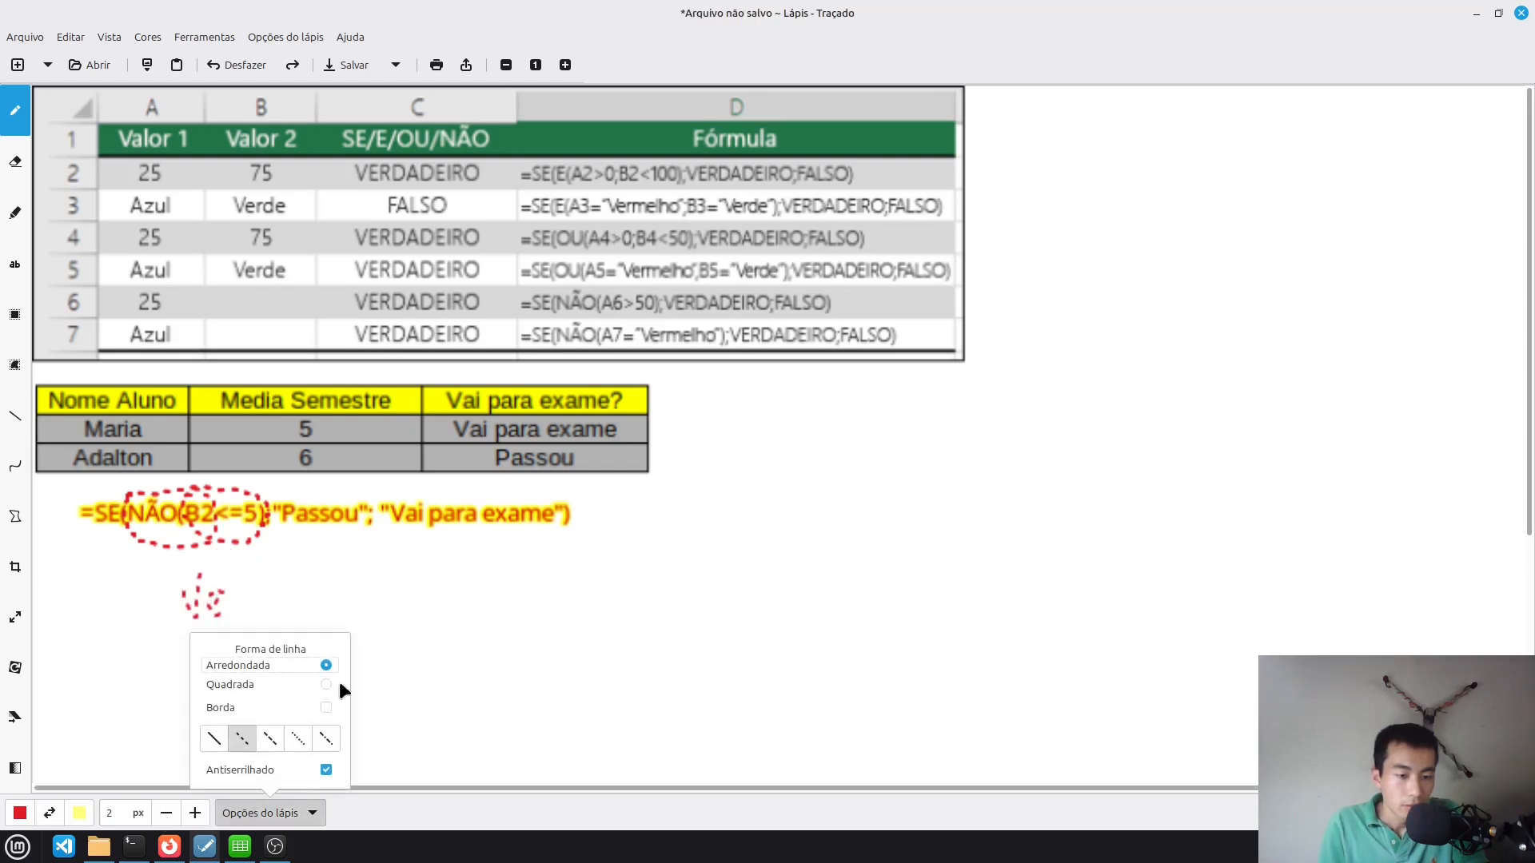
click(249, 725)
mouse_move(181, 598)
mouse_down()
mouse_move(203, 564)
mouse_move(238, 591)
mouse_up()
mouse_move(238, 592)
mouse_down()
mouse_move(276, 592)
mouse_move(292, 560)
mouse_move(309, 606)
mouse_move(332, 583)
mouse_move(428, 597)
mouse_up()
mouse_move(414, 589)
mouse_down()
mouse_move(415, 606)
mouse_move(466, 614)
mouse_up()
mouse_move(458, 583)
mouse_down()
mouse_move(514, 596)
mouse_move(519, 614)
mouse_move(546, 601)
mouse_up()
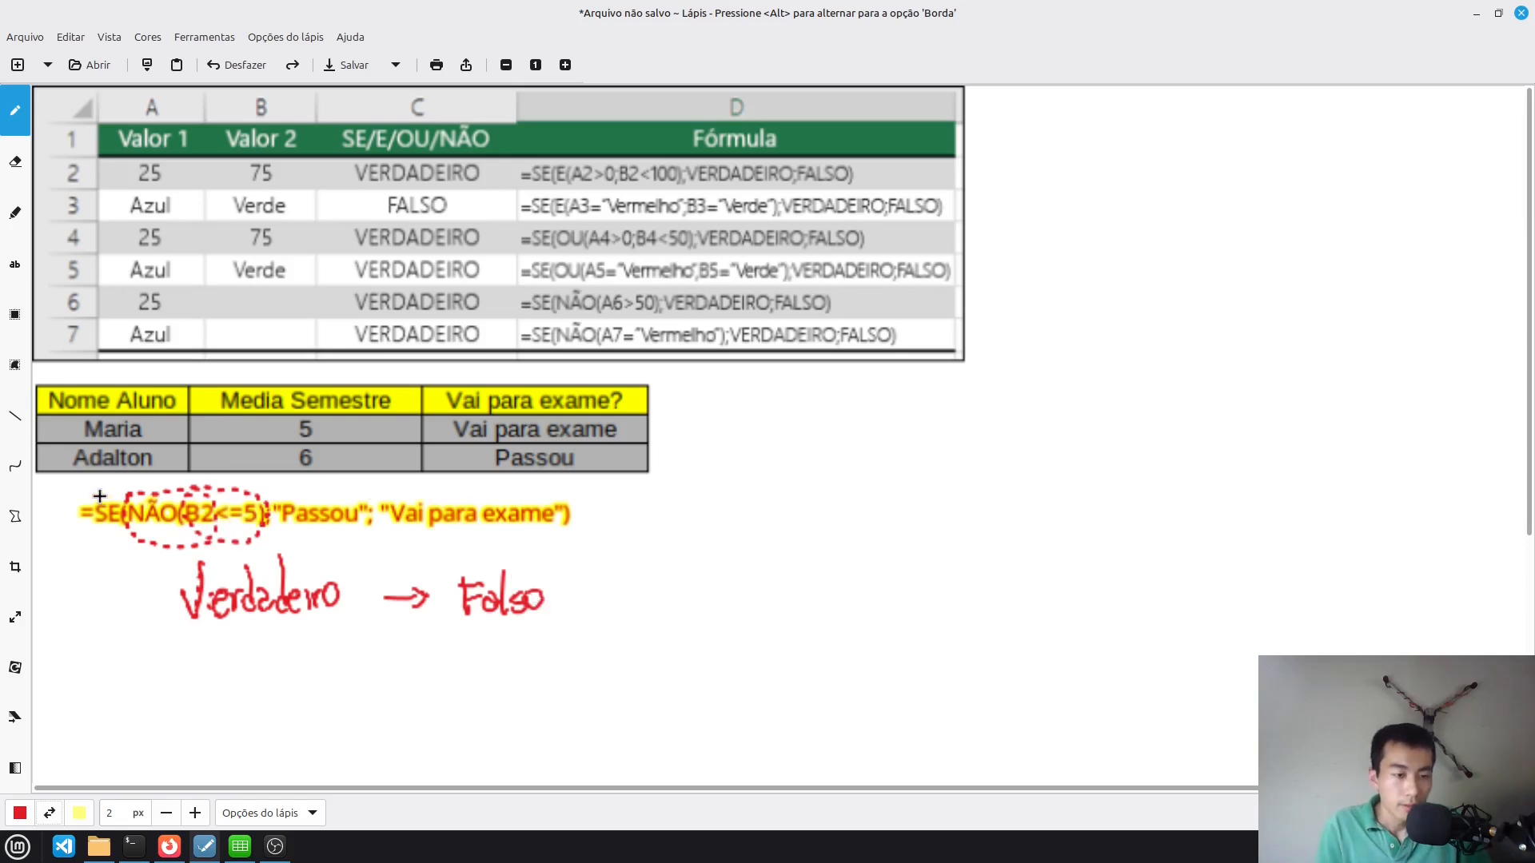
Circle =SE in the formula and draw small red arrows pointing up at "Passou" and "Vai para exame"
mouse_move(94, 485)
mouse_down()
mouse_move(126, 509)
mouse_move(80, 485)
mouse_up()
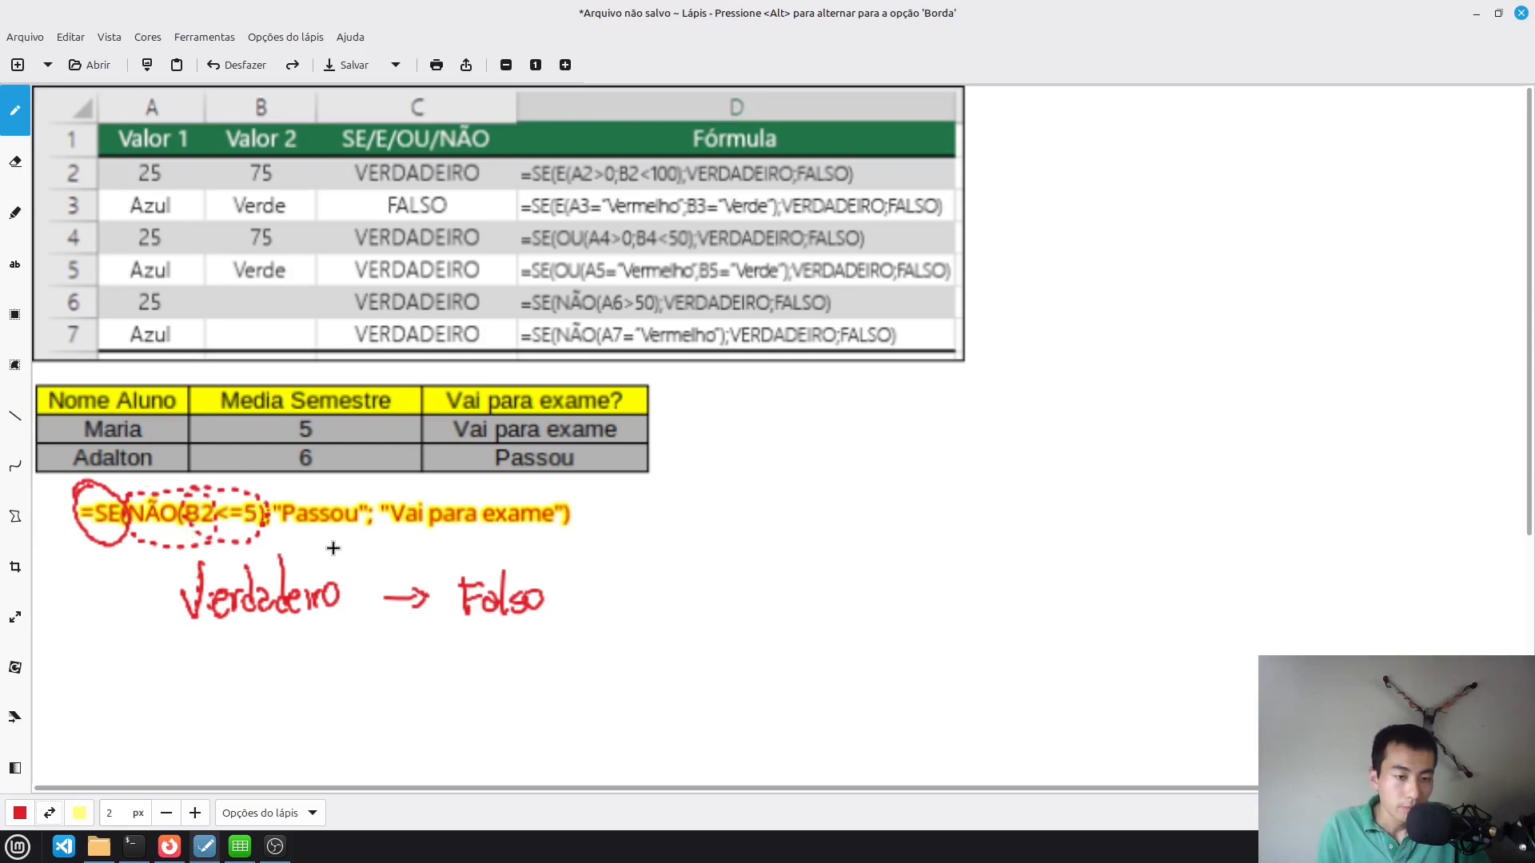
mouse_move(342, 553)
mouse_down()
mouse_move(324, 533)
mouse_move(342, 534)
mouse_up()
mouse_move(512, 547)
mouse_down()
mouse_move(502, 533)
mouse_move(515, 541)
mouse_up()
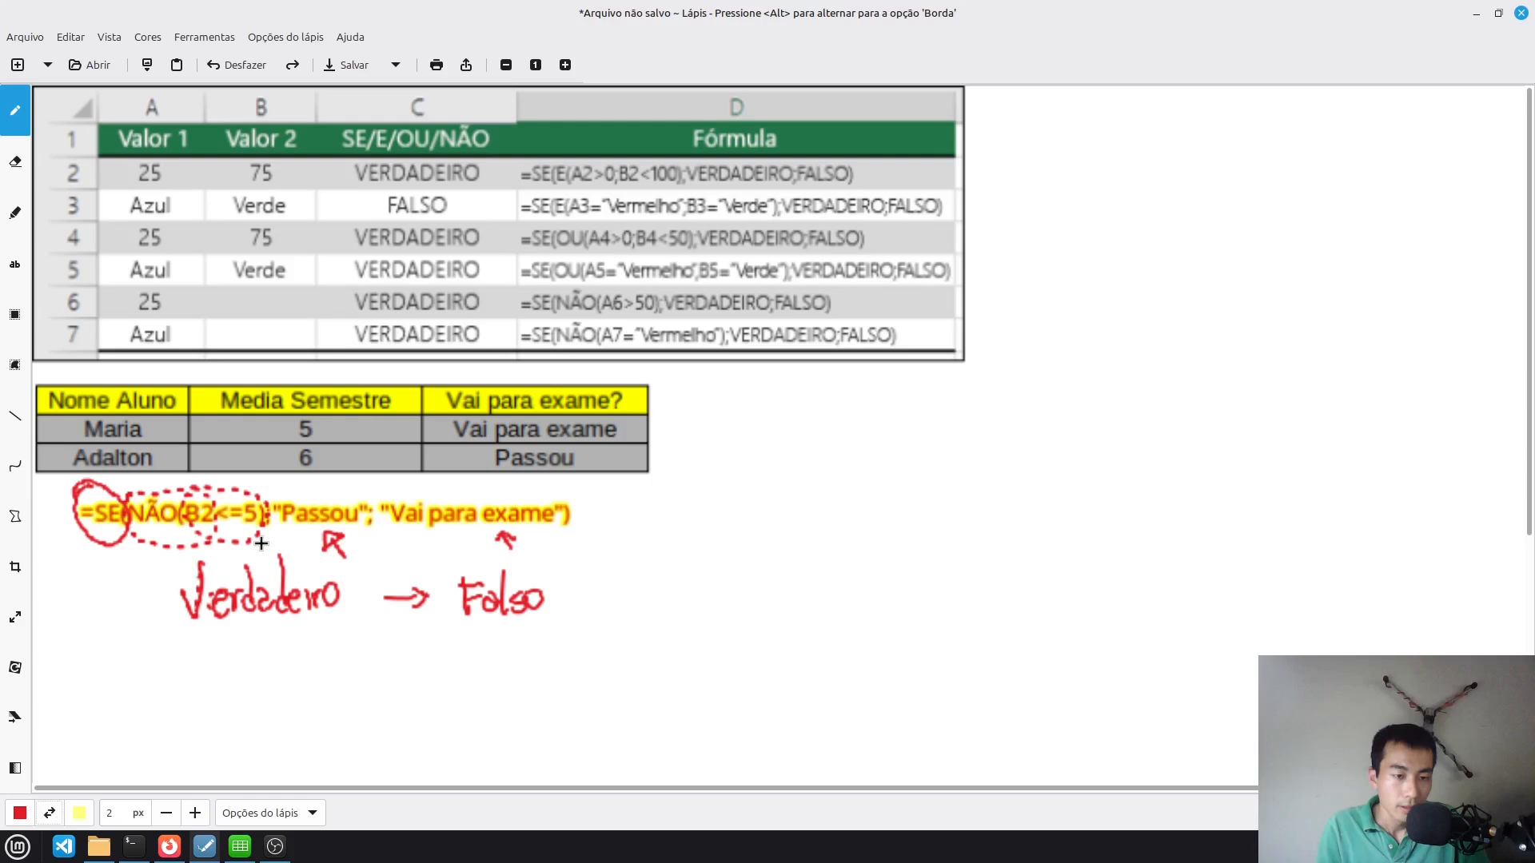
Draw red arrows from the NÃO test to "Falso" and on to "Vai para exame", and circle that result
mouse_move(249, 545)
mouse_down()
mouse_move(447, 575)
mouse_move(429, 584)
mouse_up()
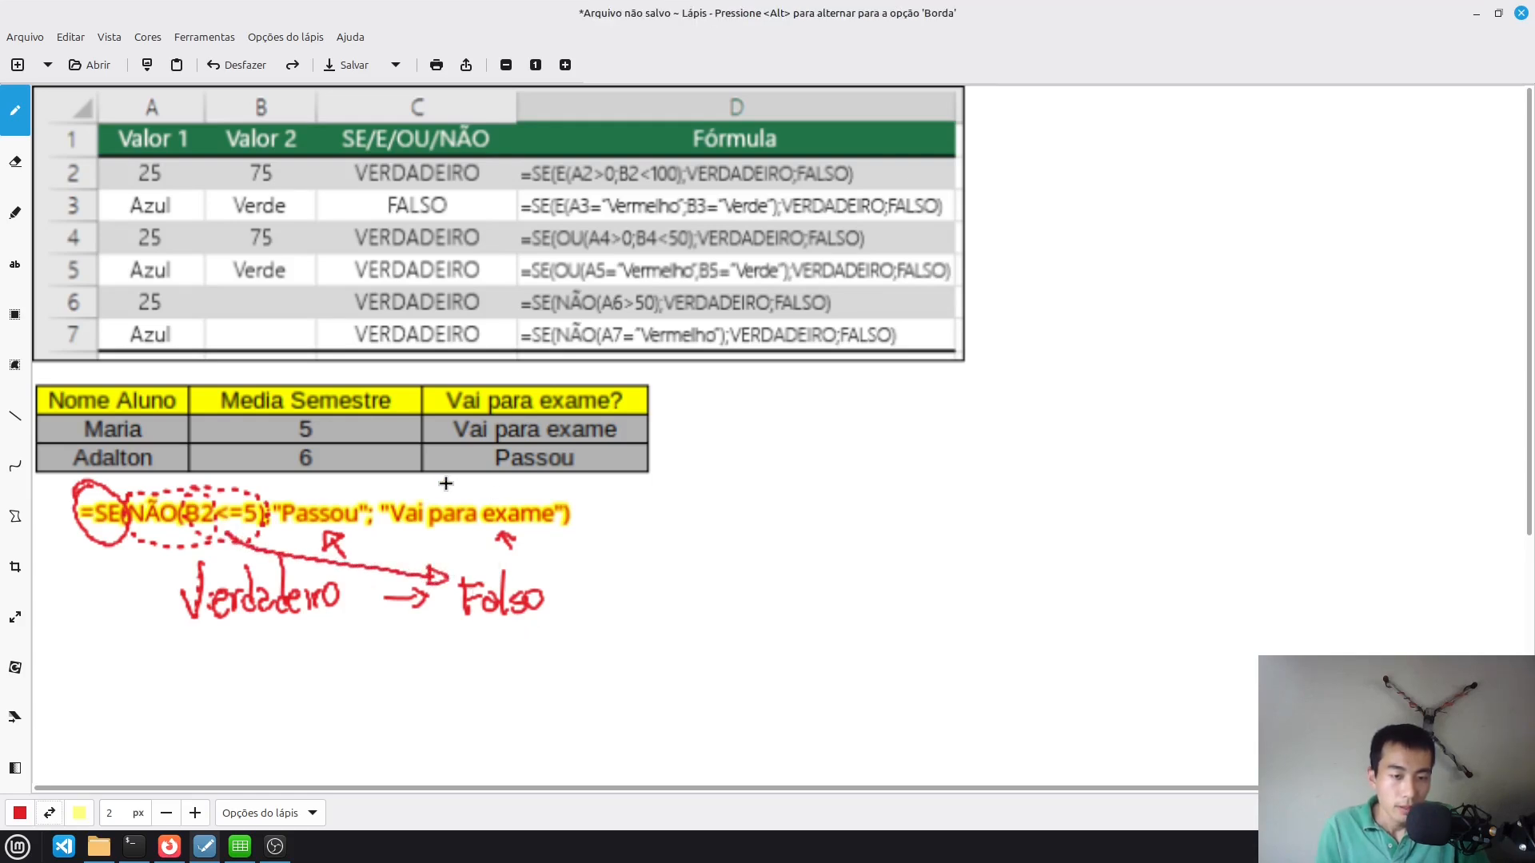
mouse_move(550, 600)
mouse_down()
mouse_move(564, 601)
mouse_move(599, 530)
mouse_move(526, 484)
mouse_move(502, 501)
mouse_up()
drag(500, 490, 500, 501)
drag(501, 501, 515, 494)
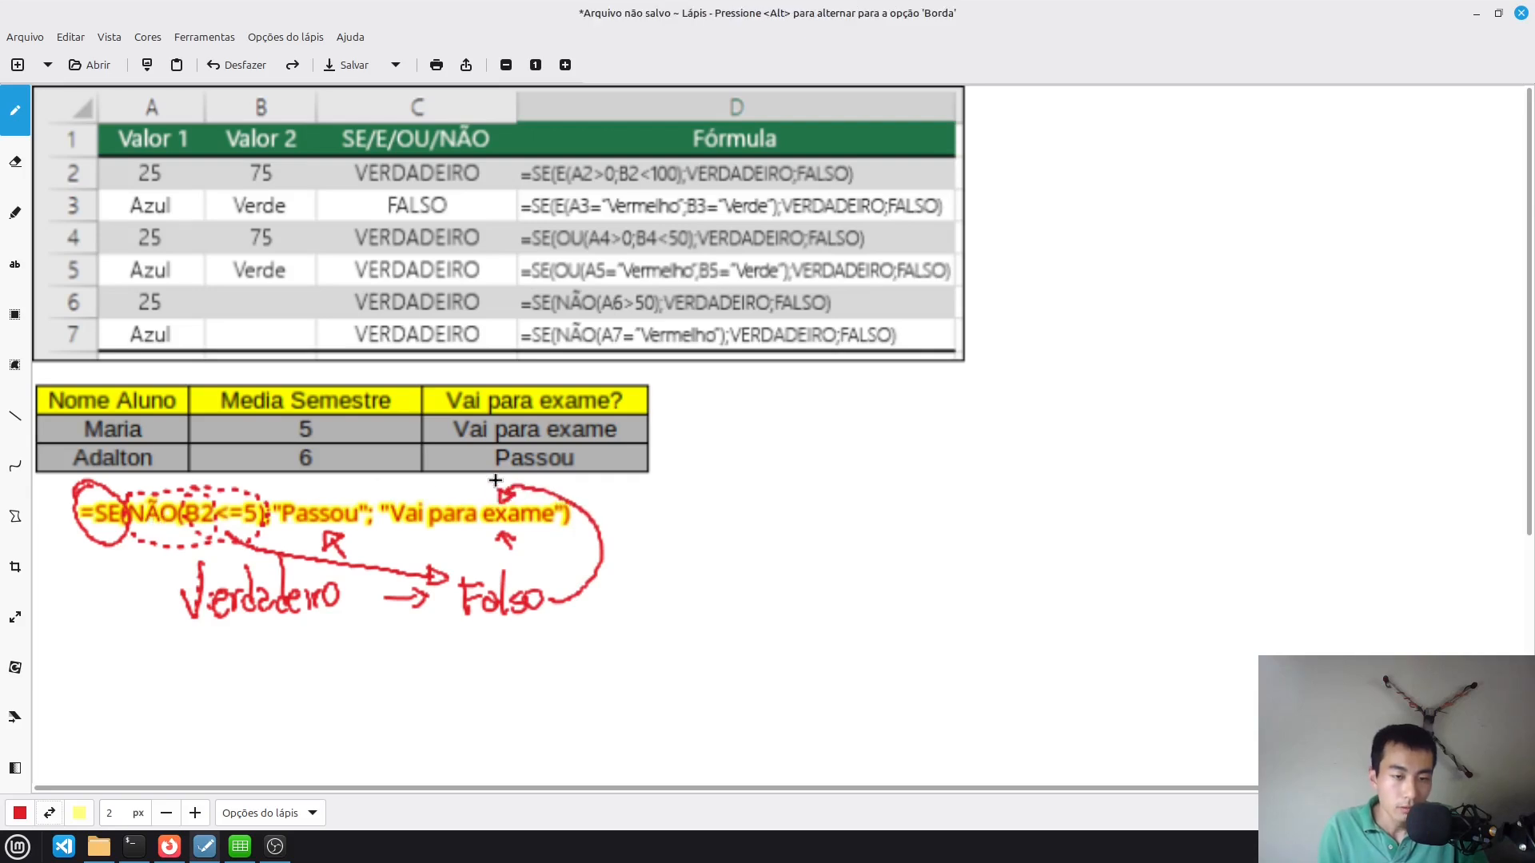
mouse_move(406, 490)
mouse_down()
mouse_move(376, 502)
mouse_move(436, 535)
mouse_move(570, 513)
mouse_move(492, 480)
mouse_move(382, 500)
mouse_up()
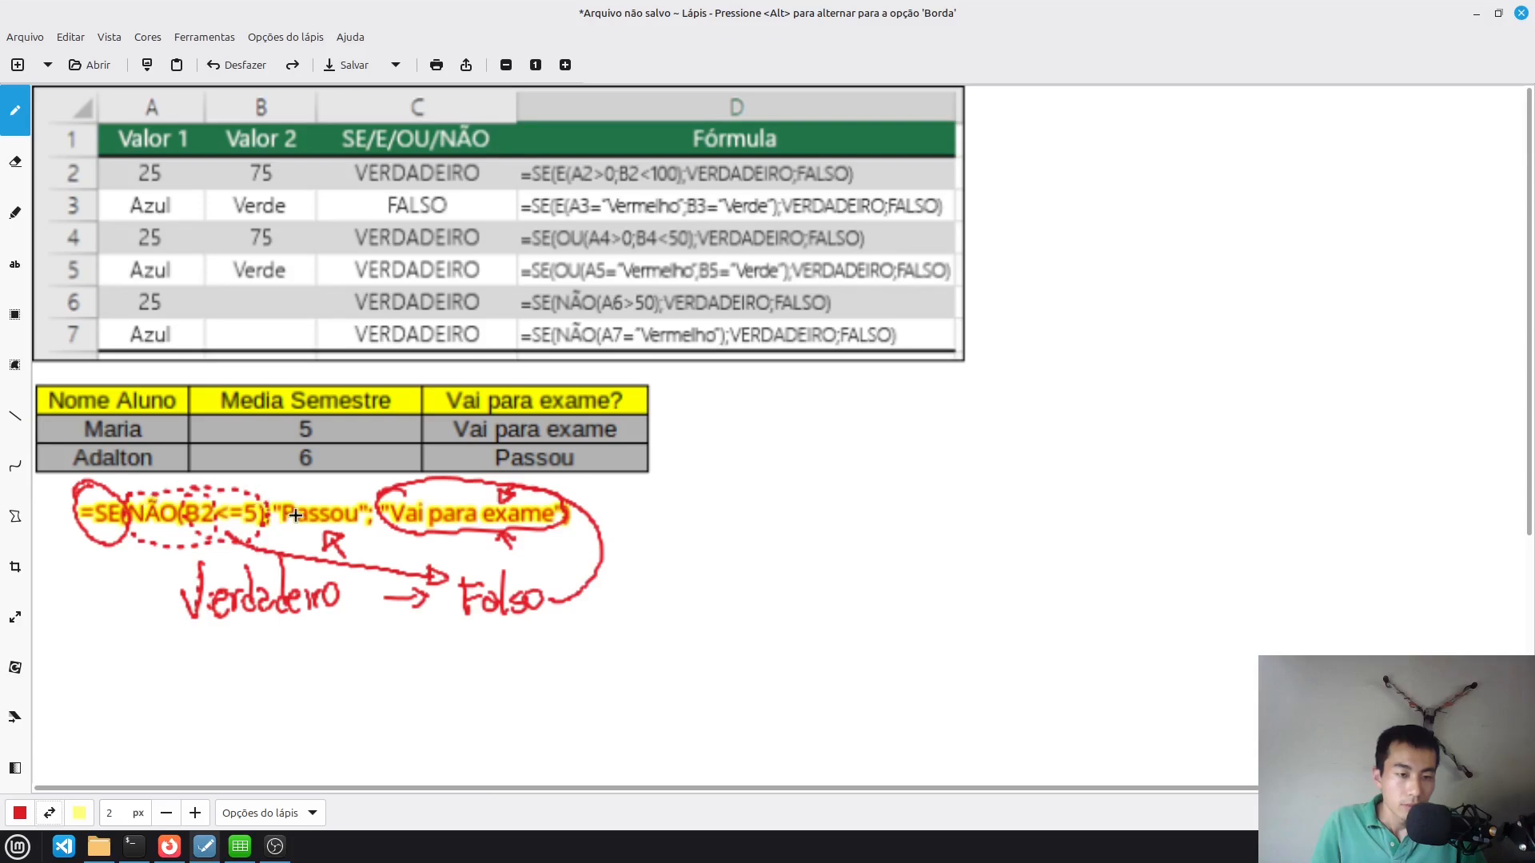
Switch to the LibreOffice Calc spreadsheet and add a student row with Teste in A4 and 4,5 in B4
click(242, 849)
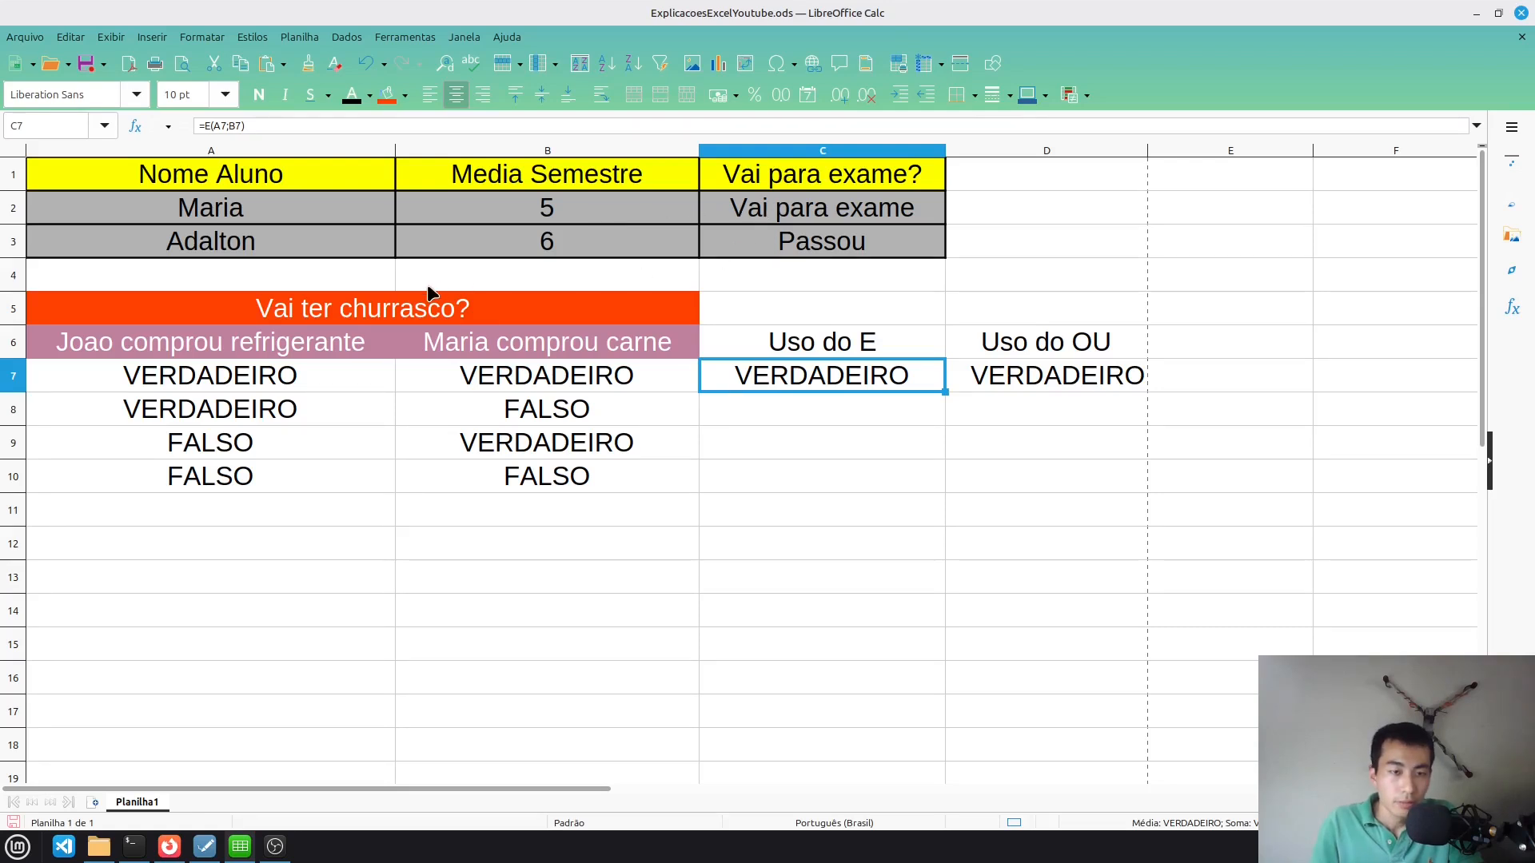
click(352, 280)
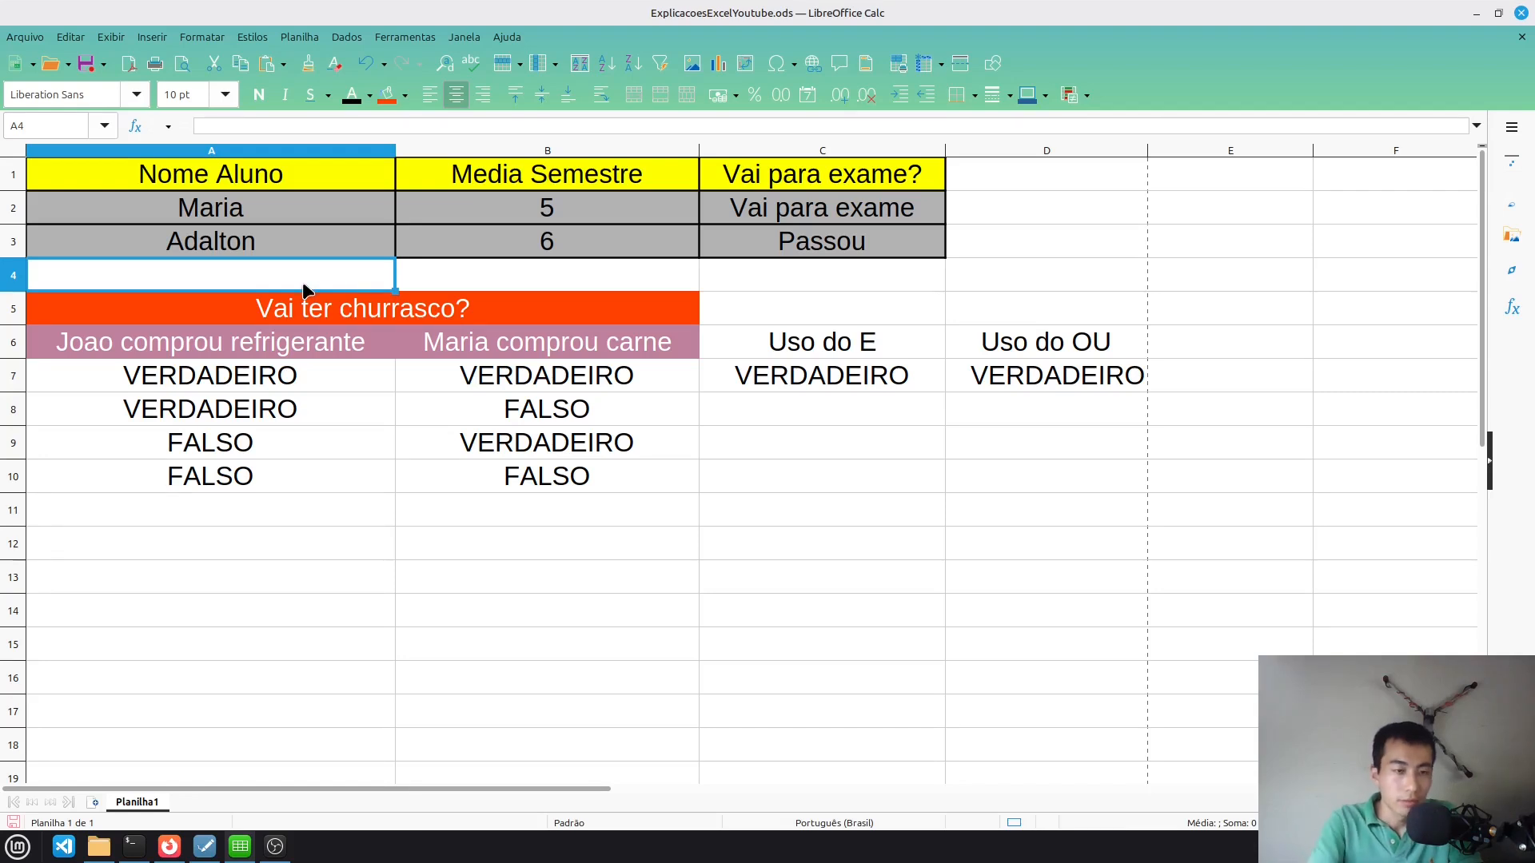
text(Teste)
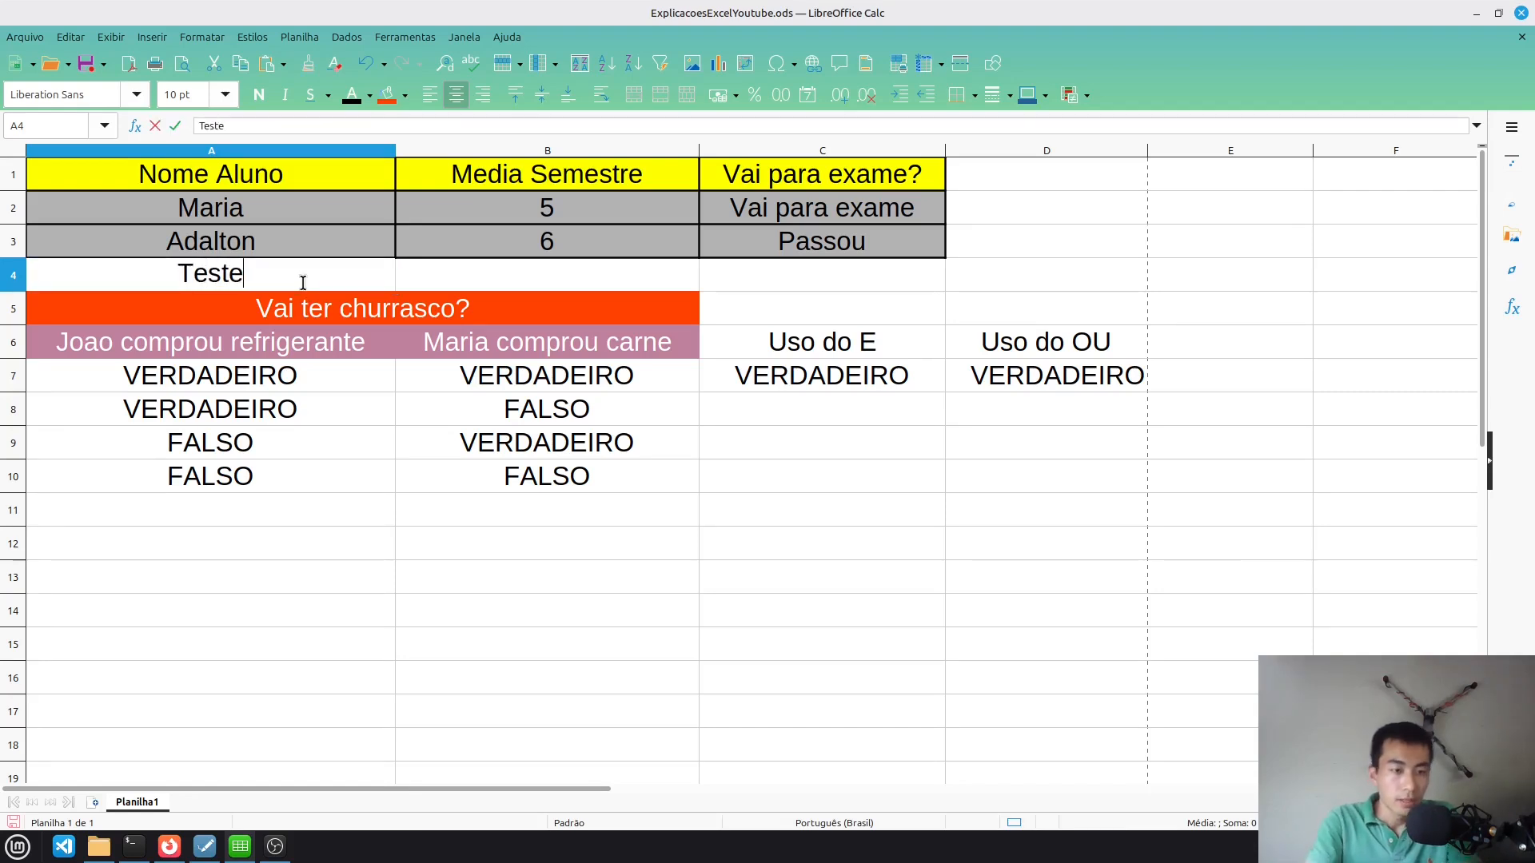
click(500, 285)
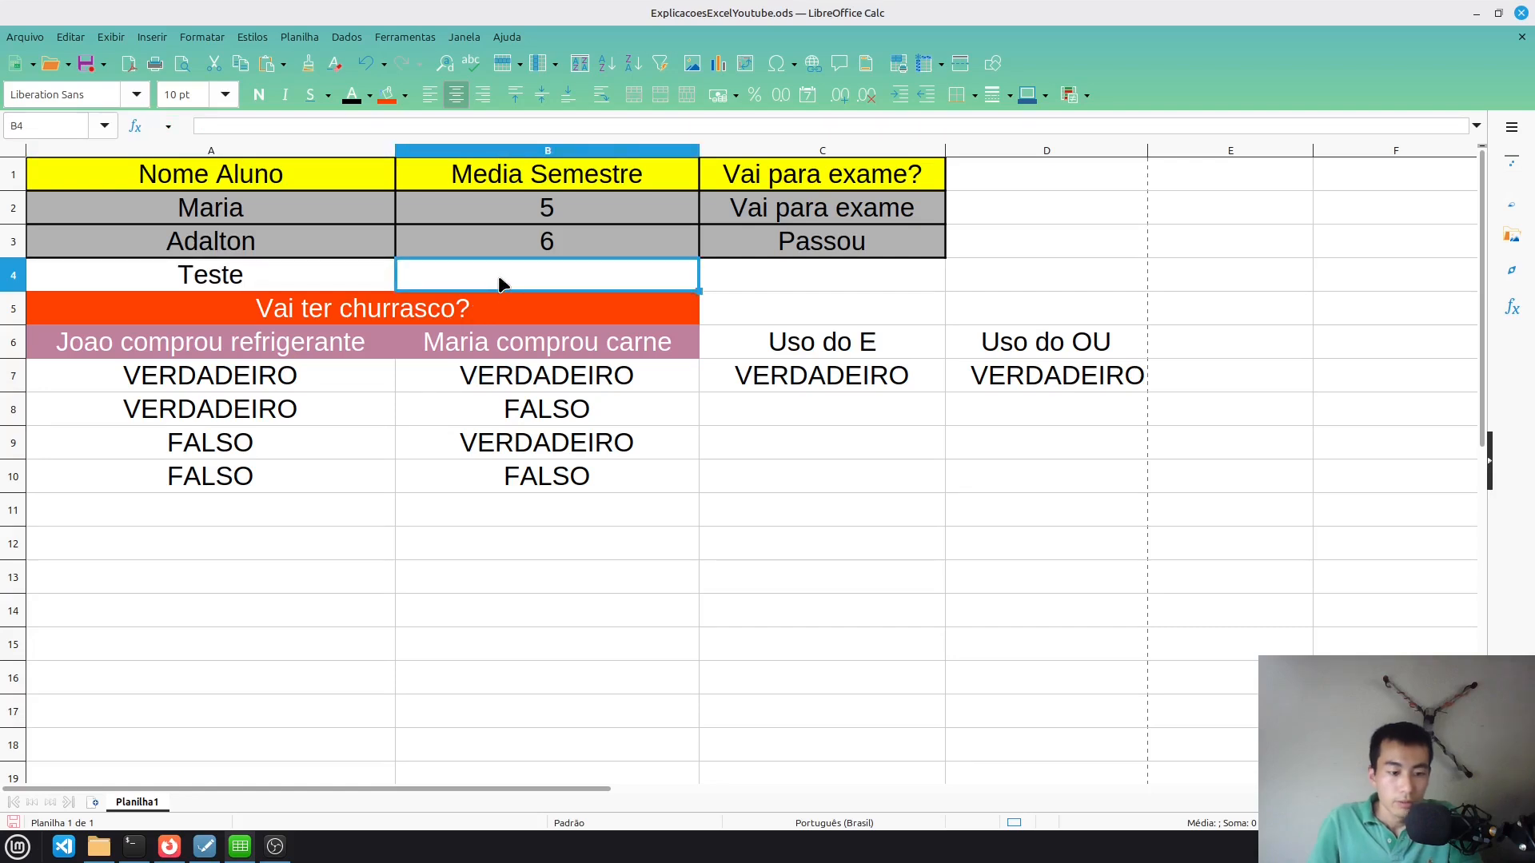
text(4,5)
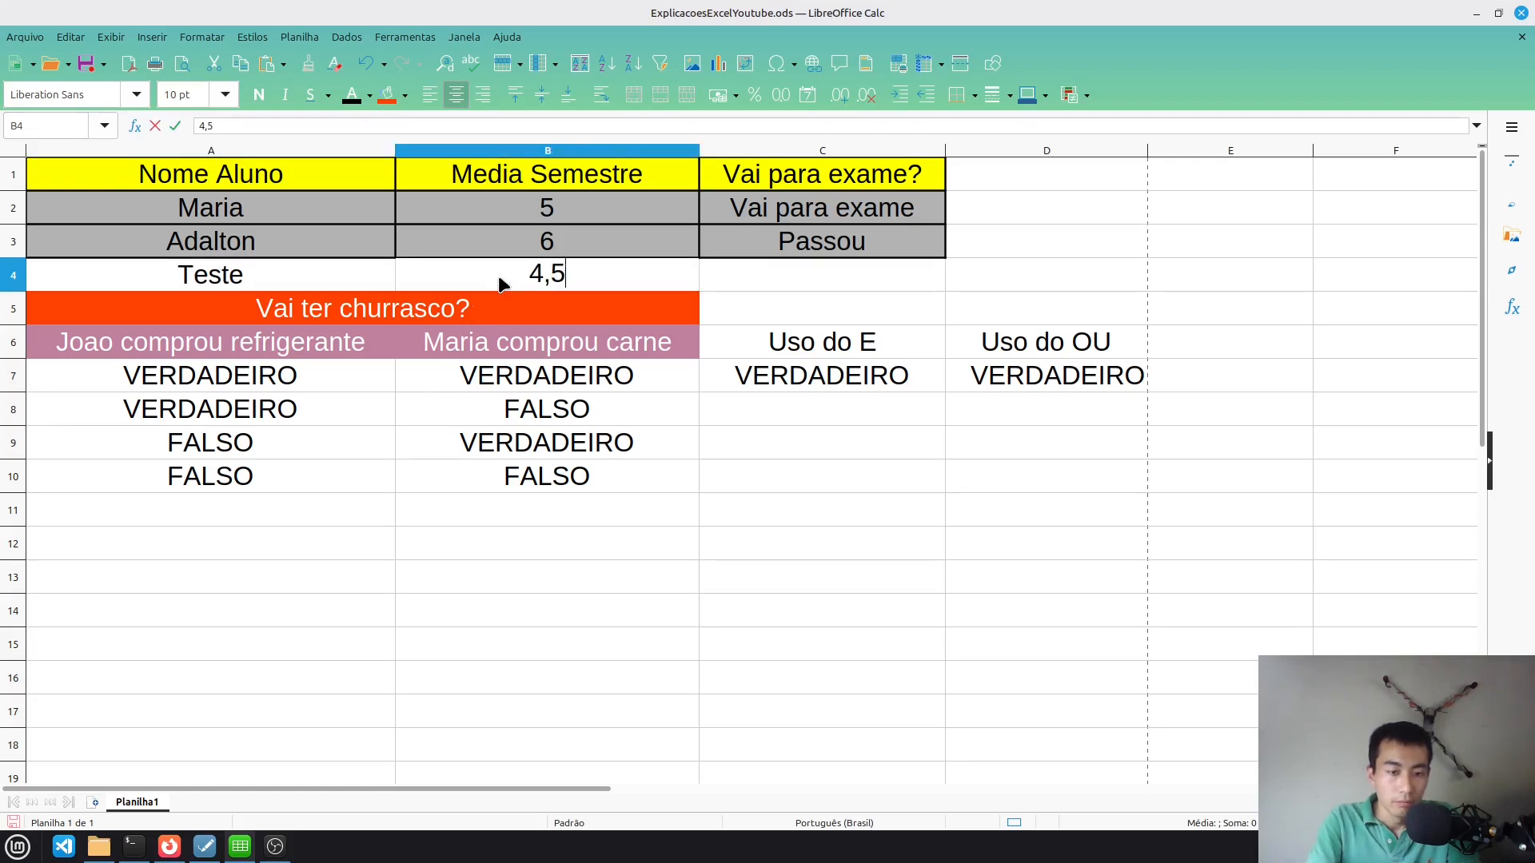
click(801, 276)
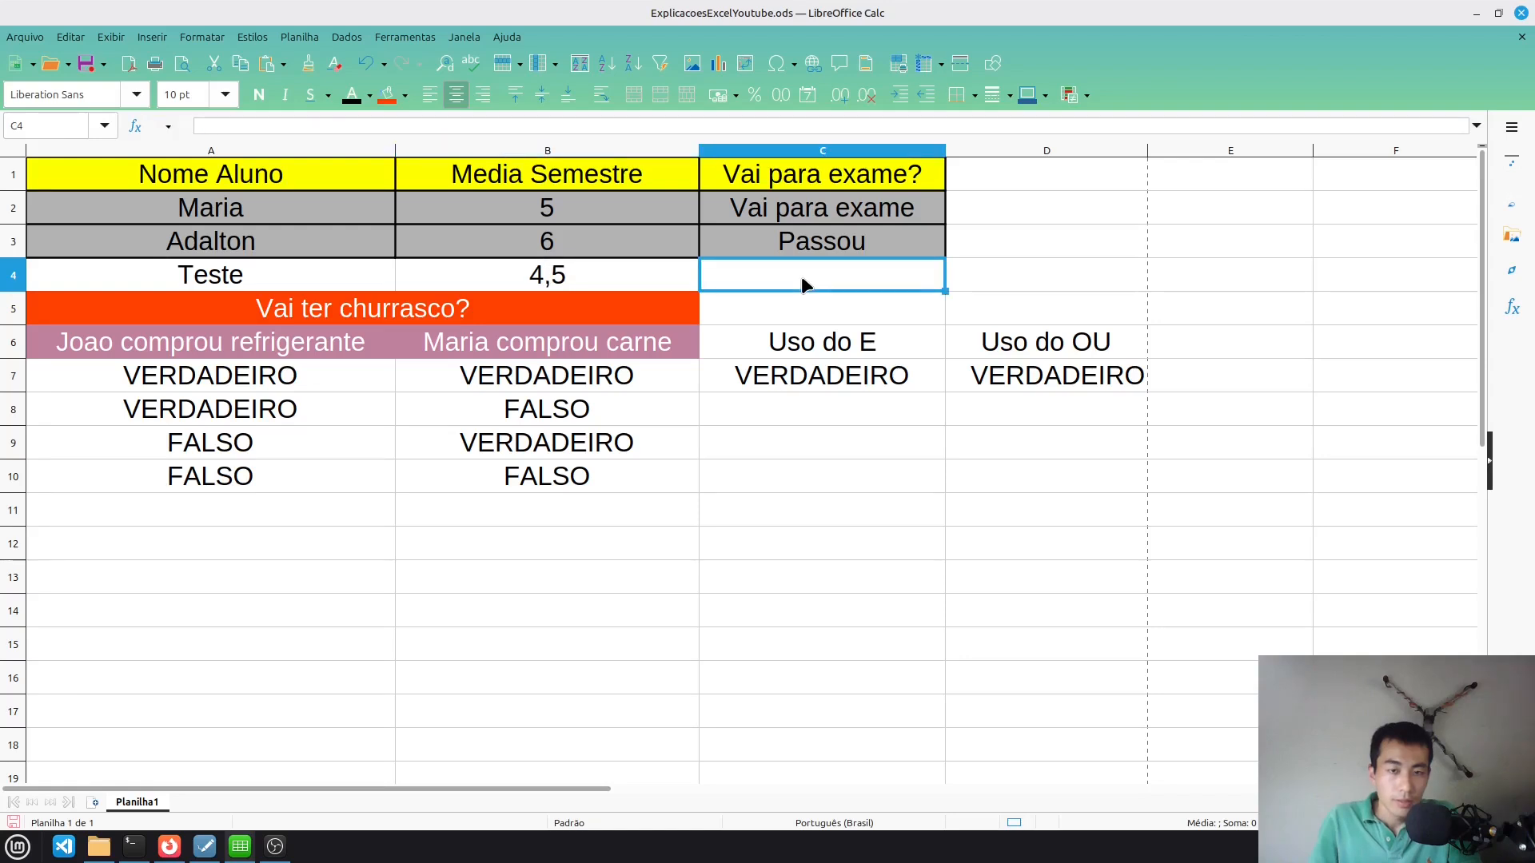
Check the formula in C3 as a reference and start =SE(NÃO()) in cell C4
click(822, 241)
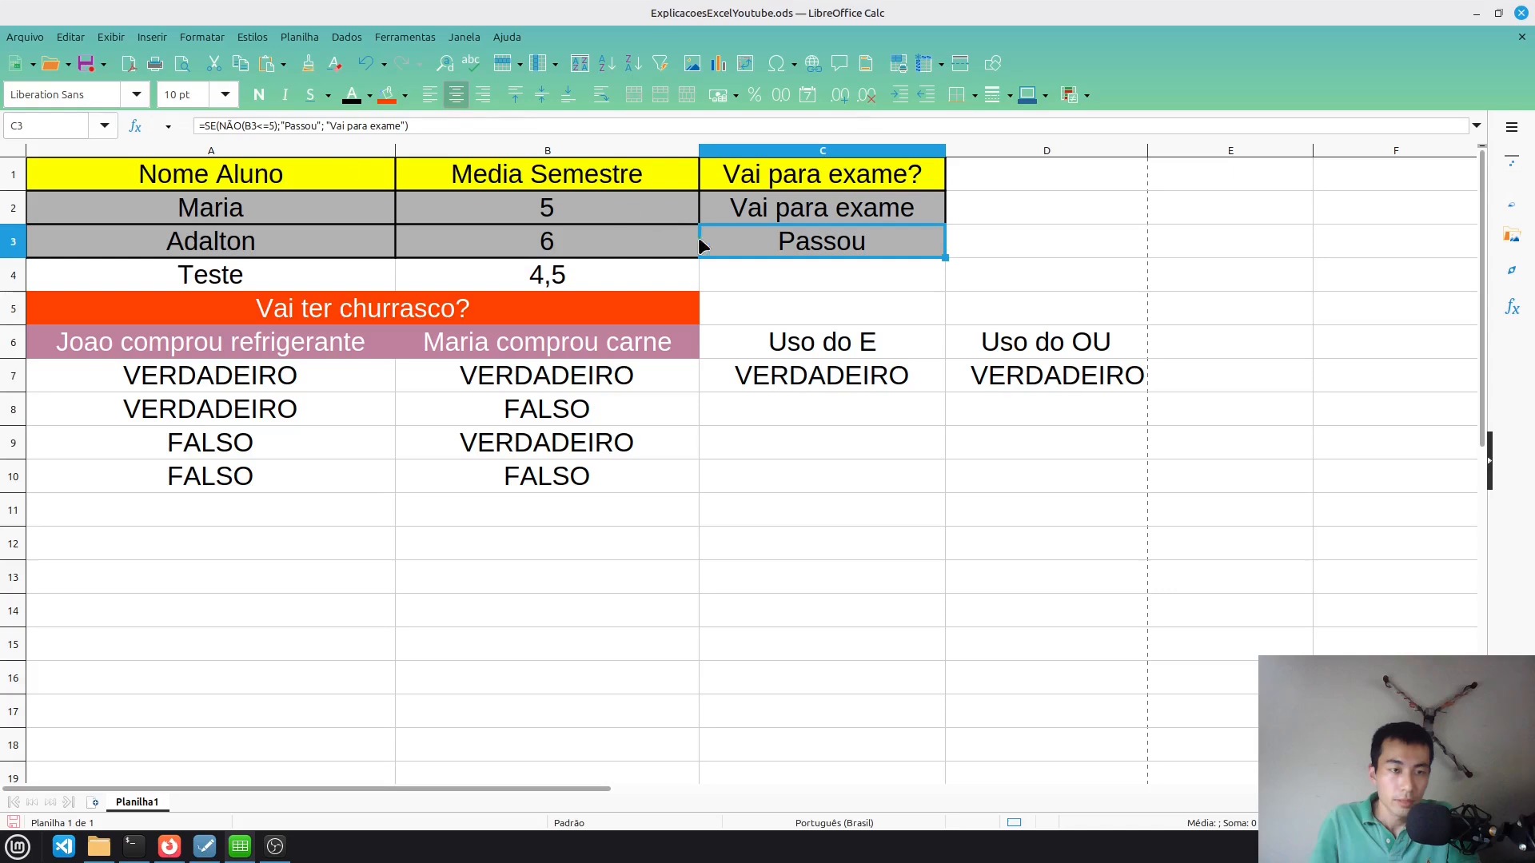
click(760, 278)
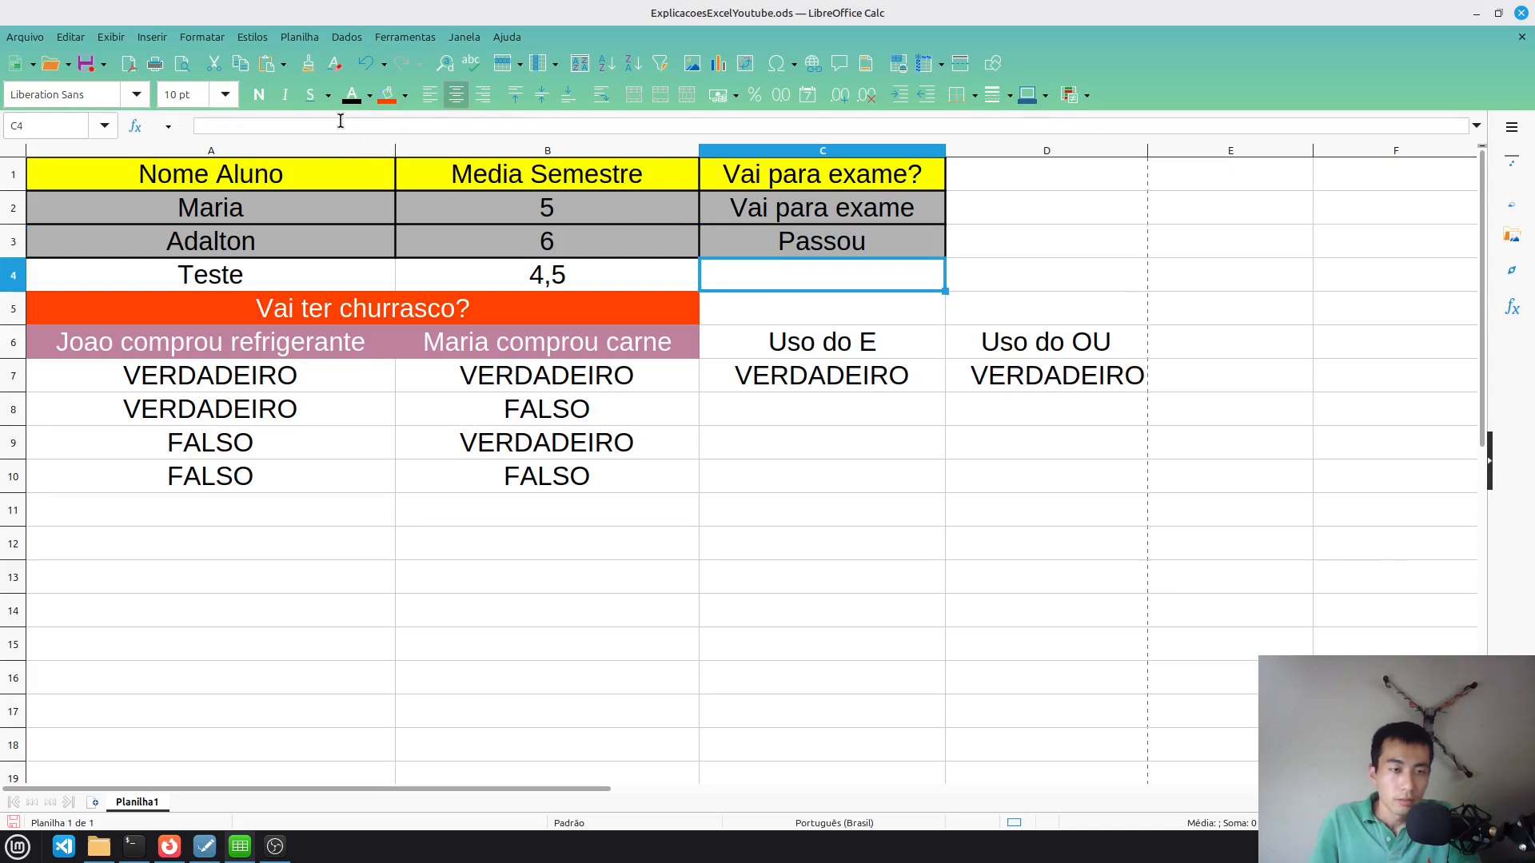
text(=S)
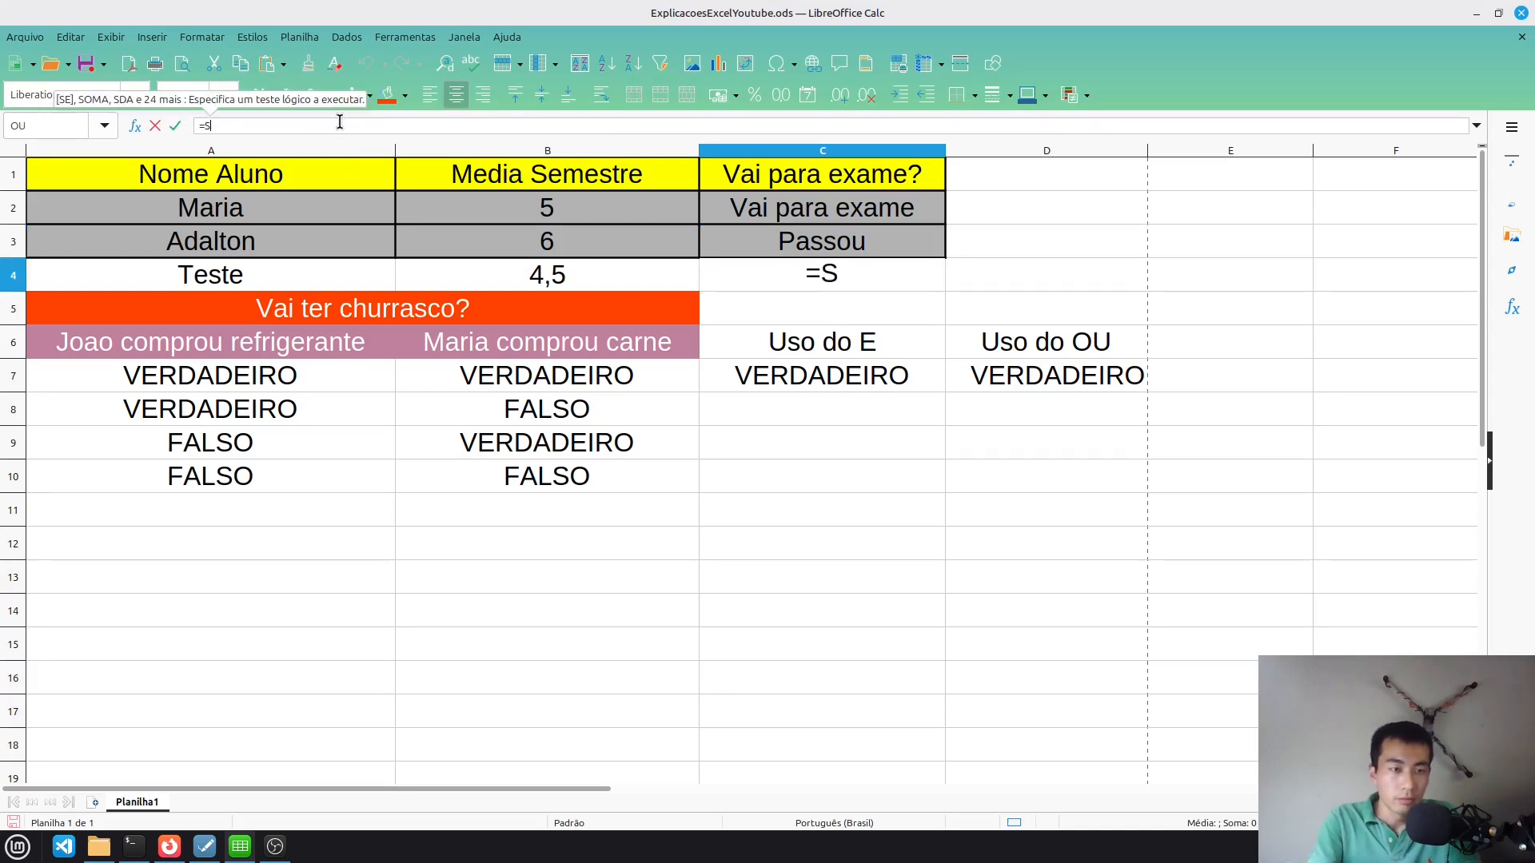
text(E)
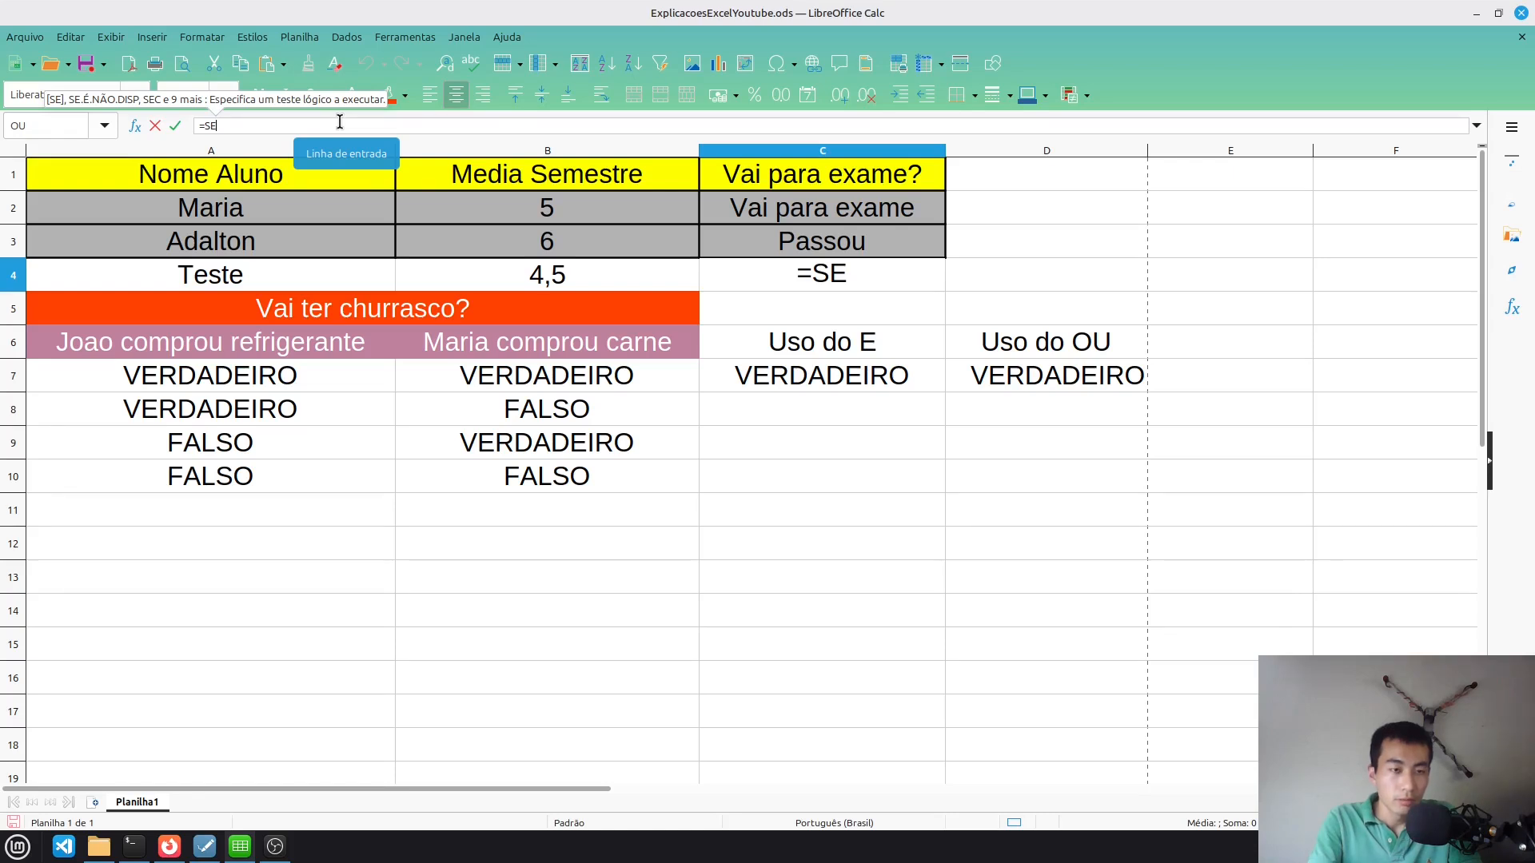
text(()
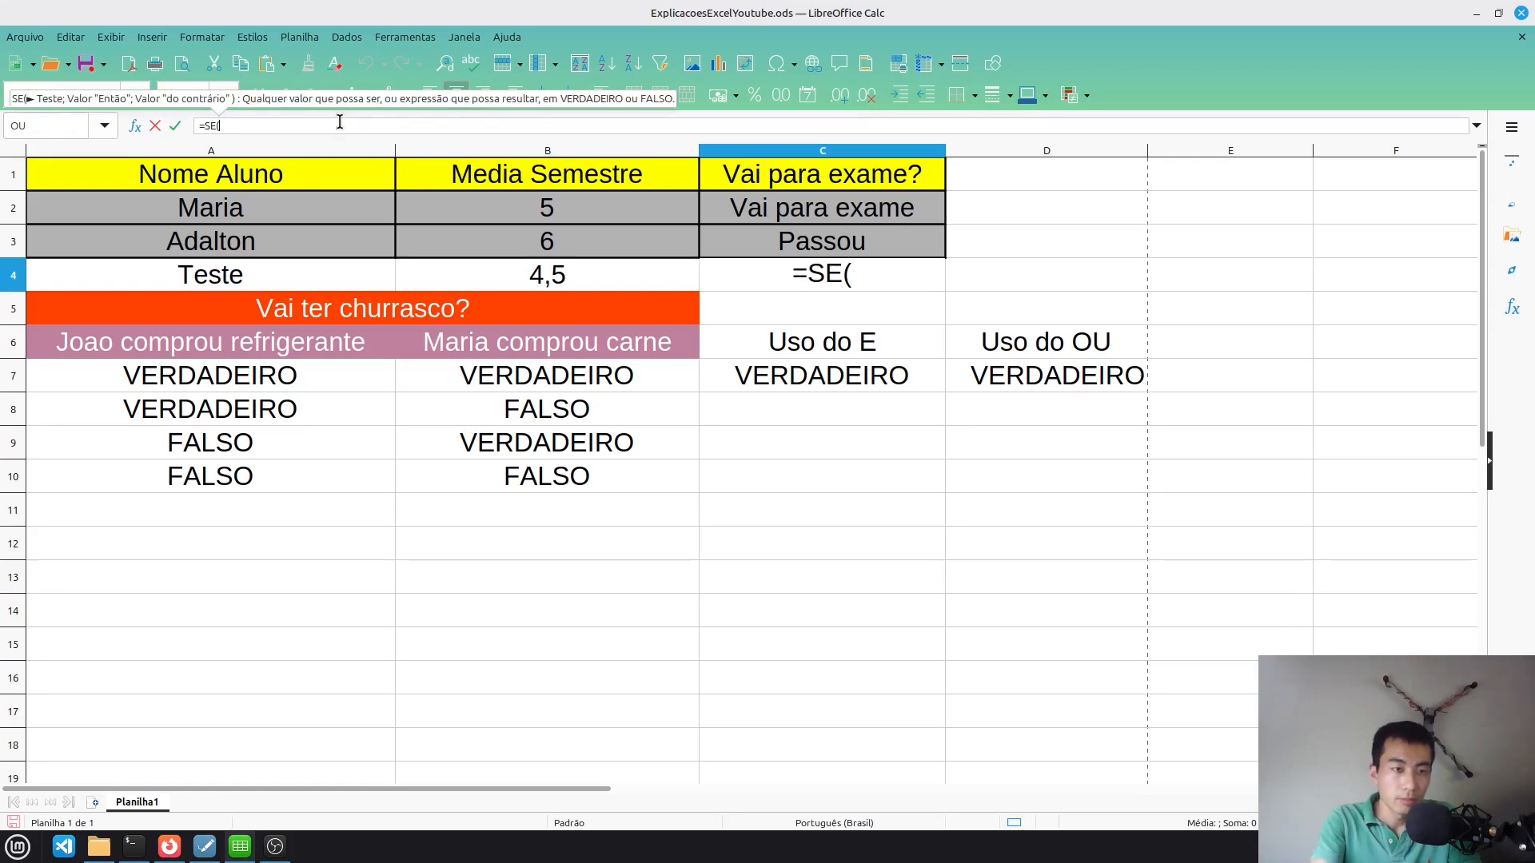
text())
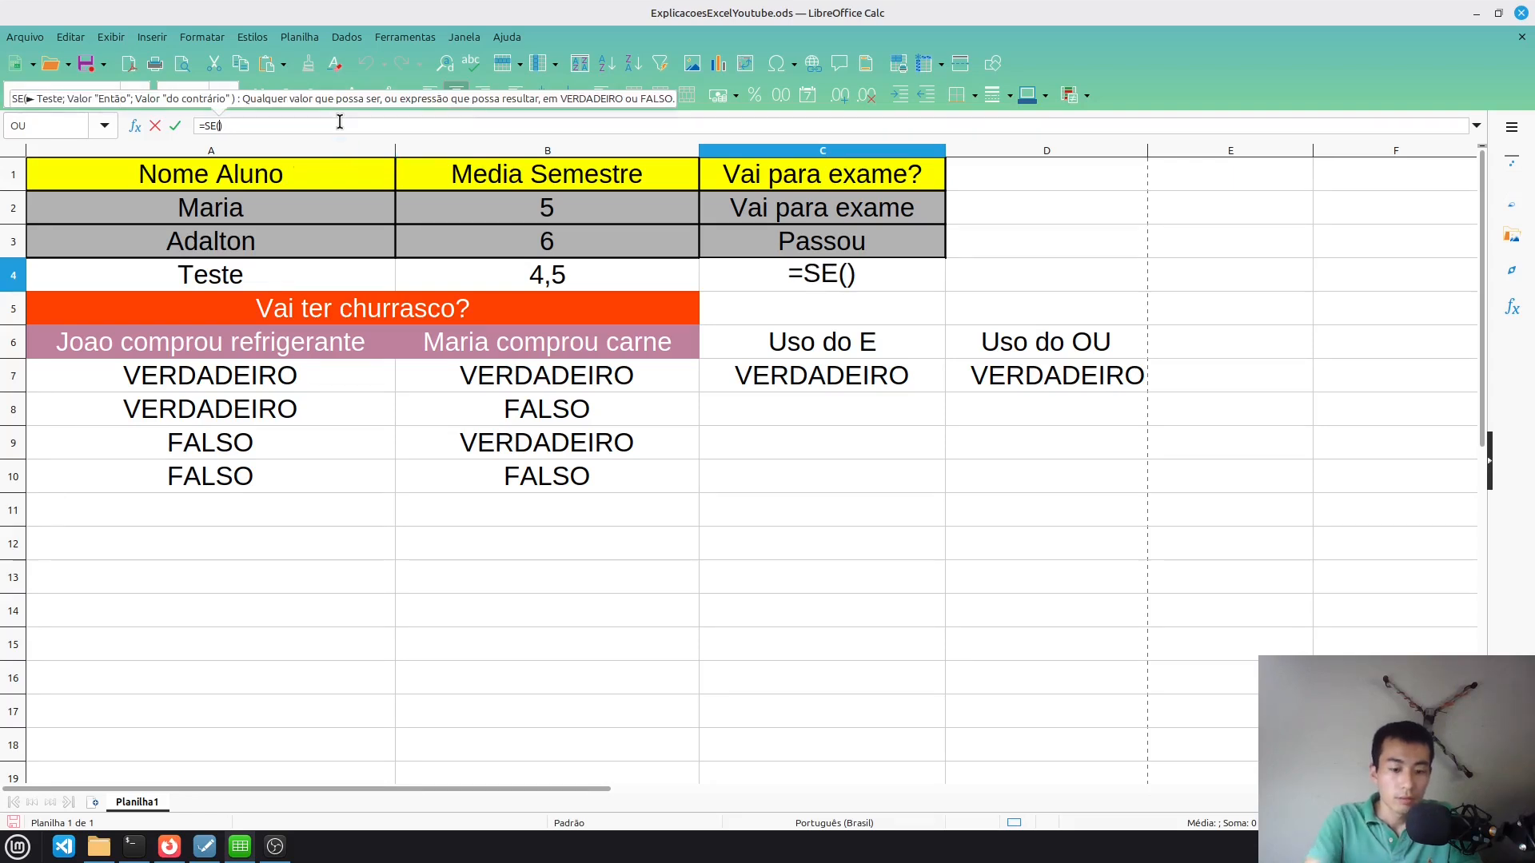
text(NÃ)
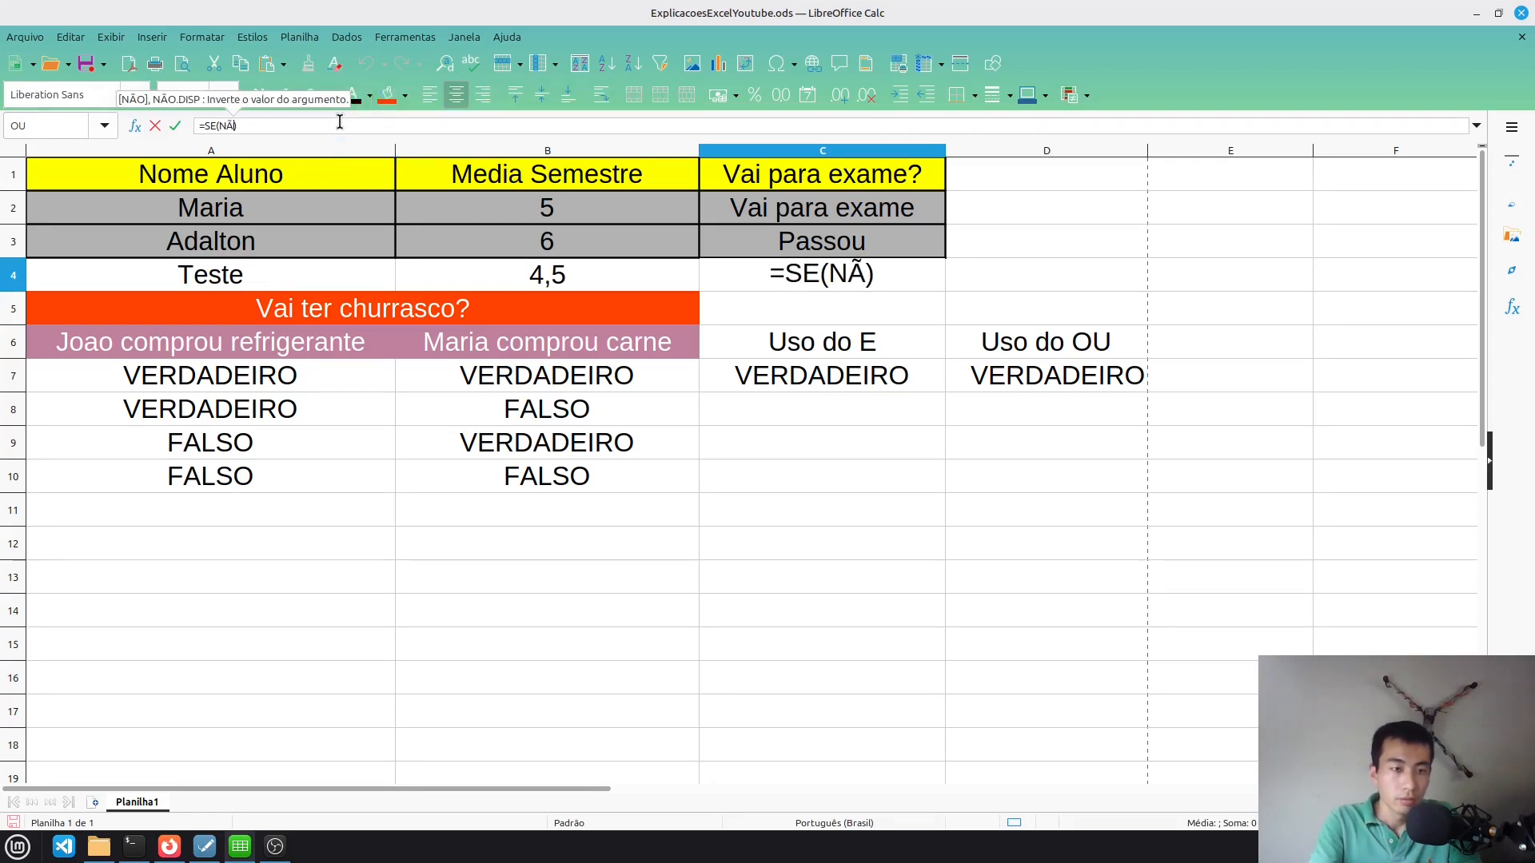
text(O())
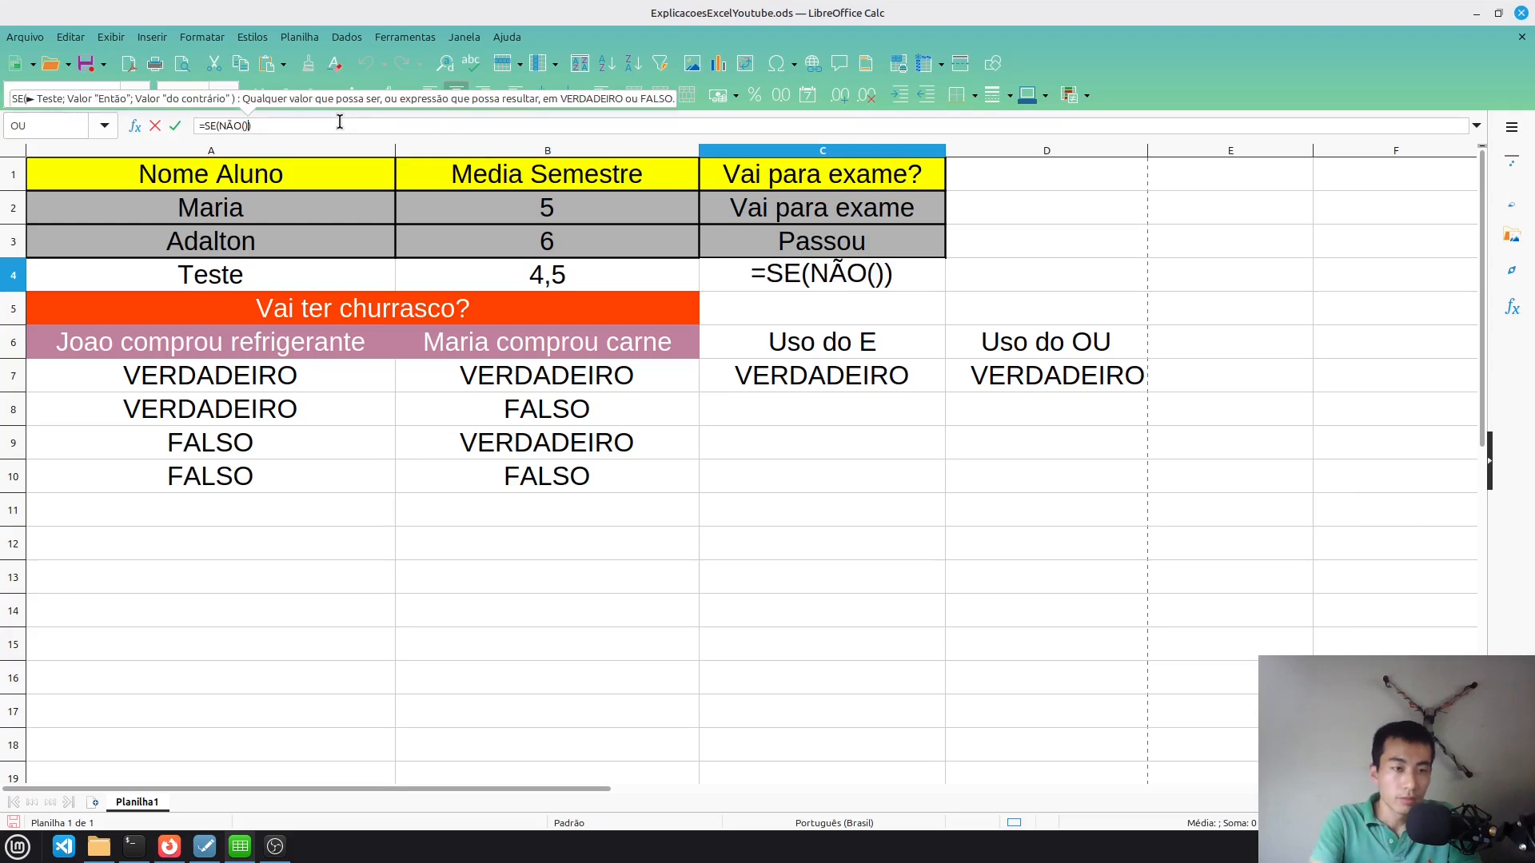
key(Left)
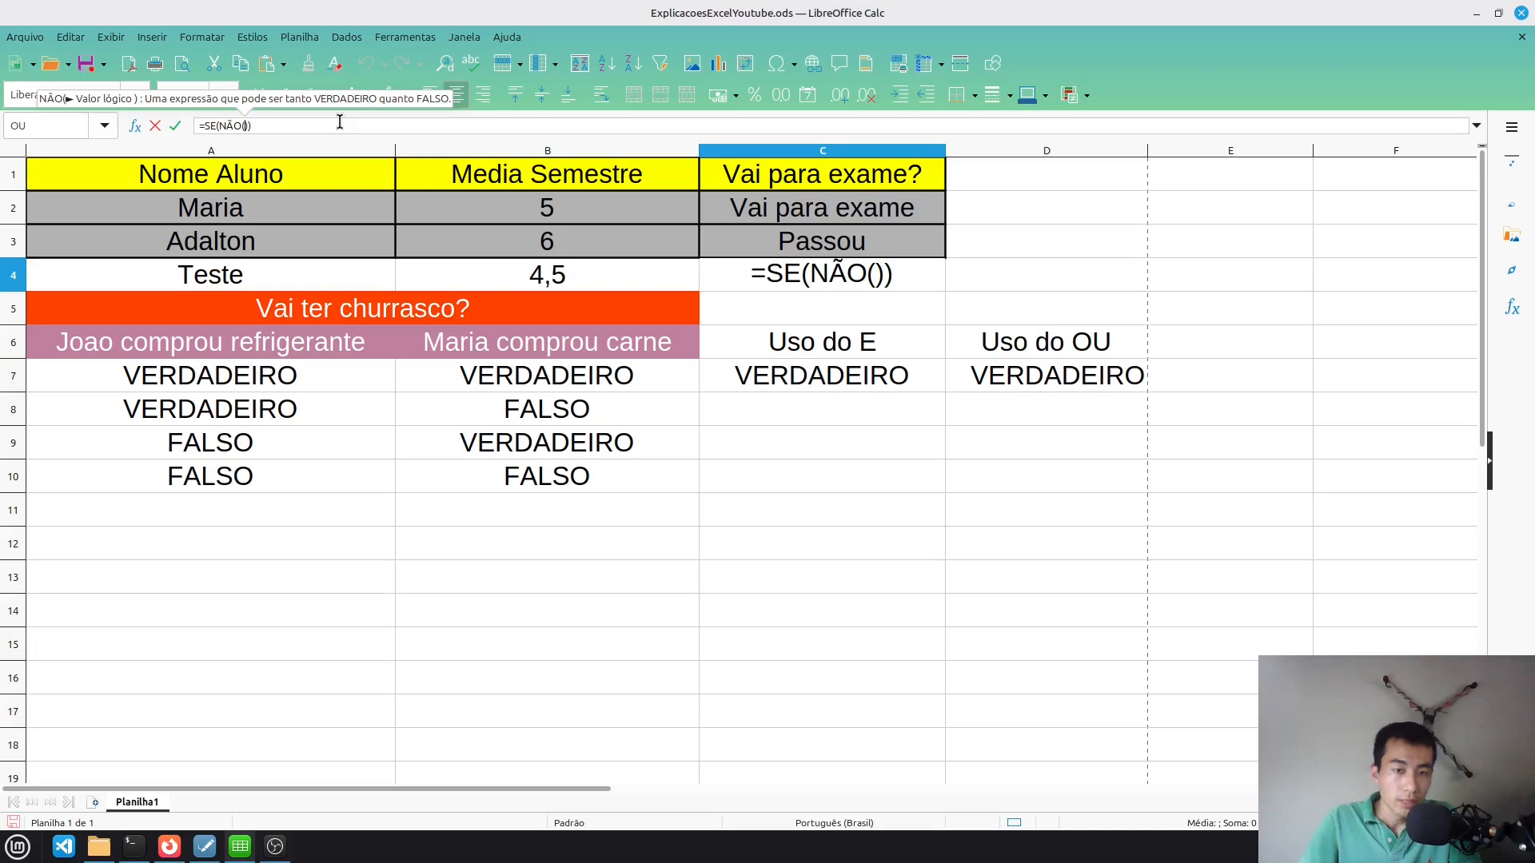
Fill the NÃO function in the C4 formula with the condition B4 <= 5
click(557, 280)
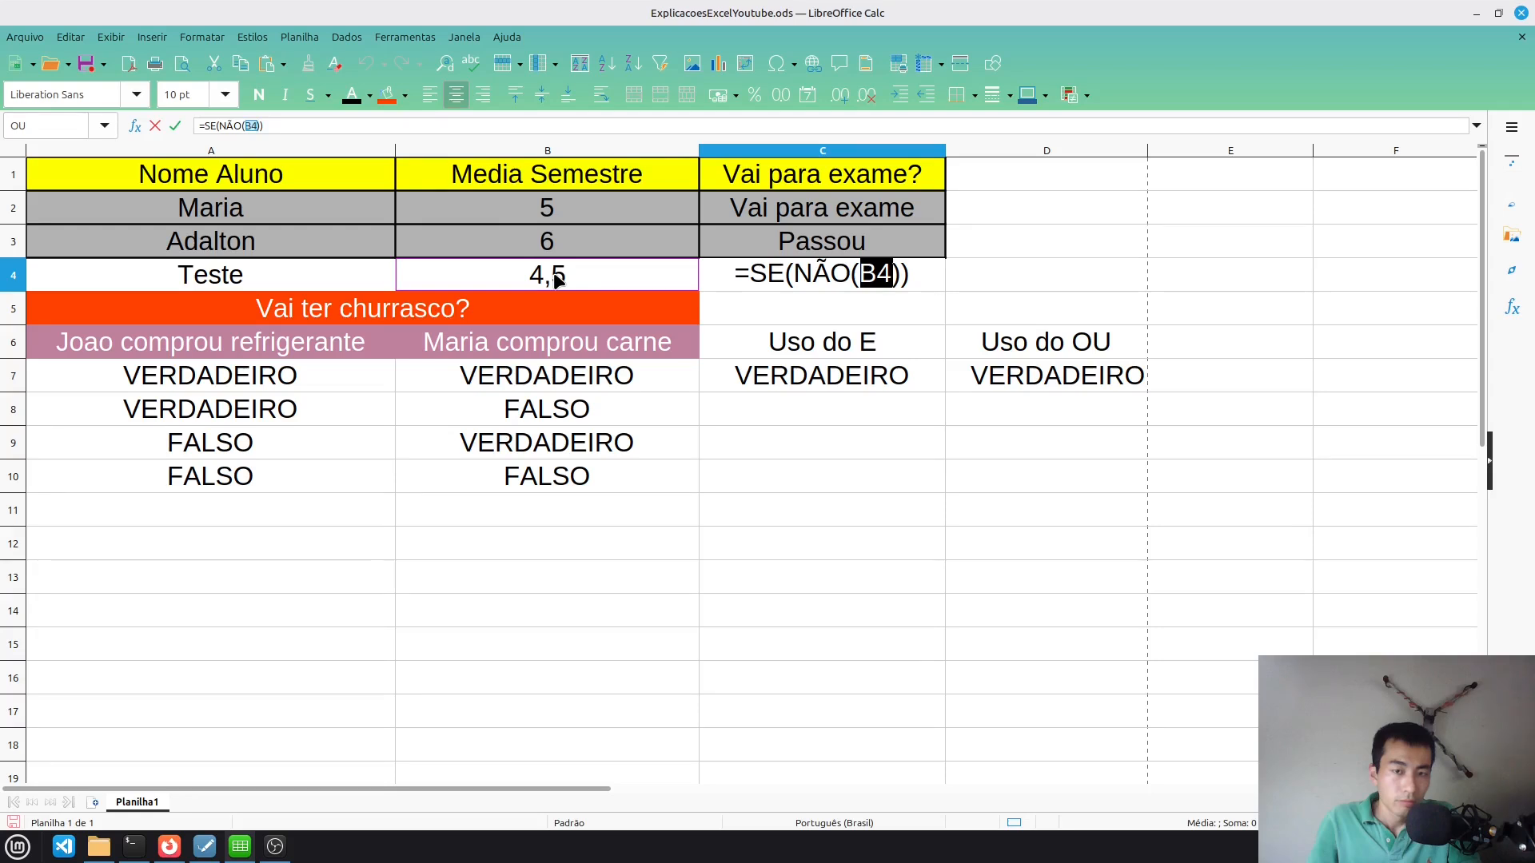
click(259, 122)
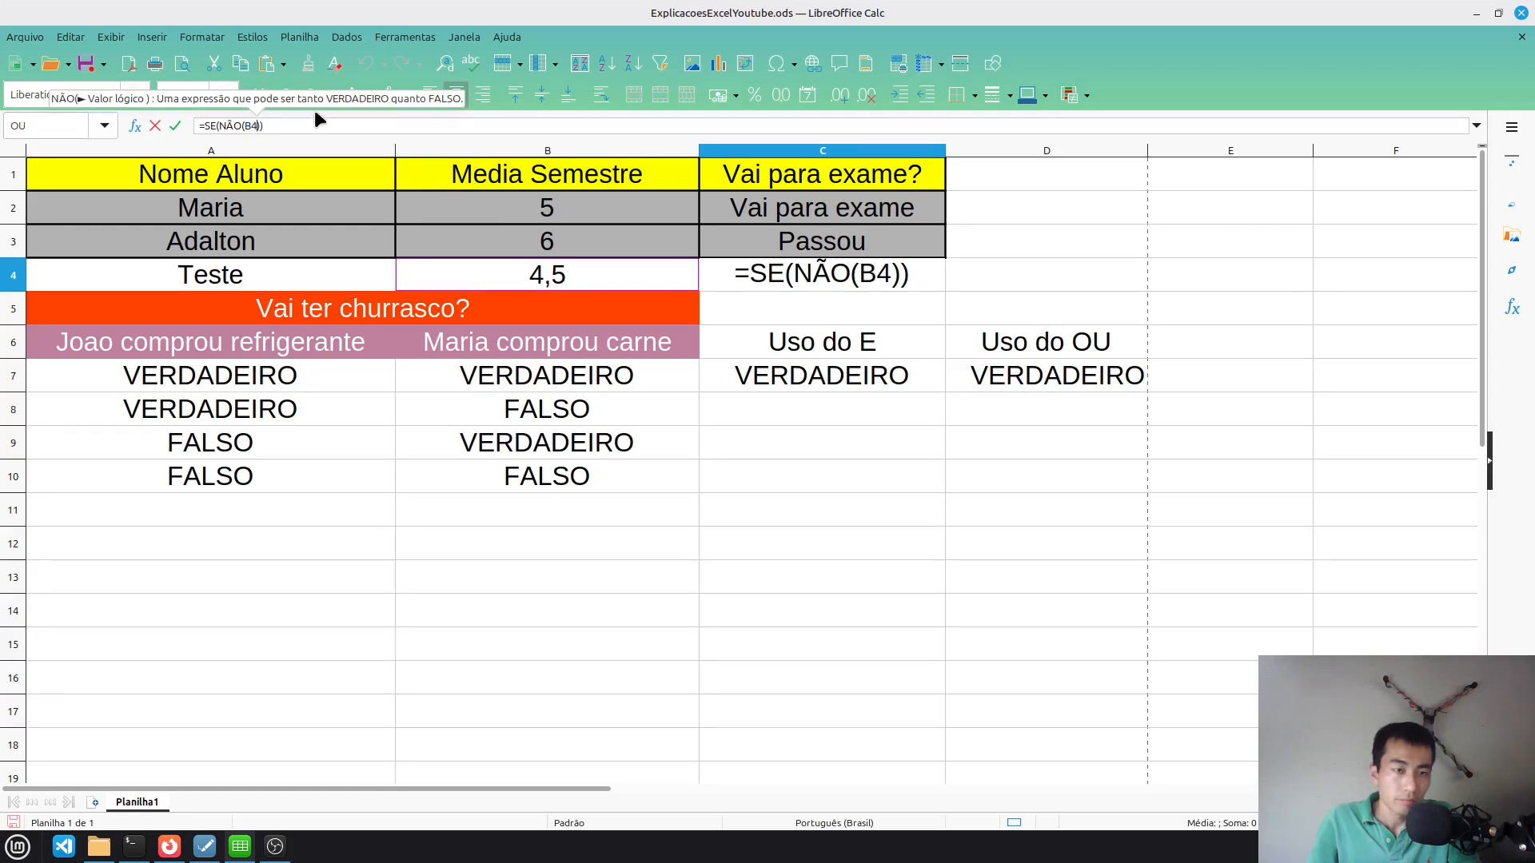
text(<)
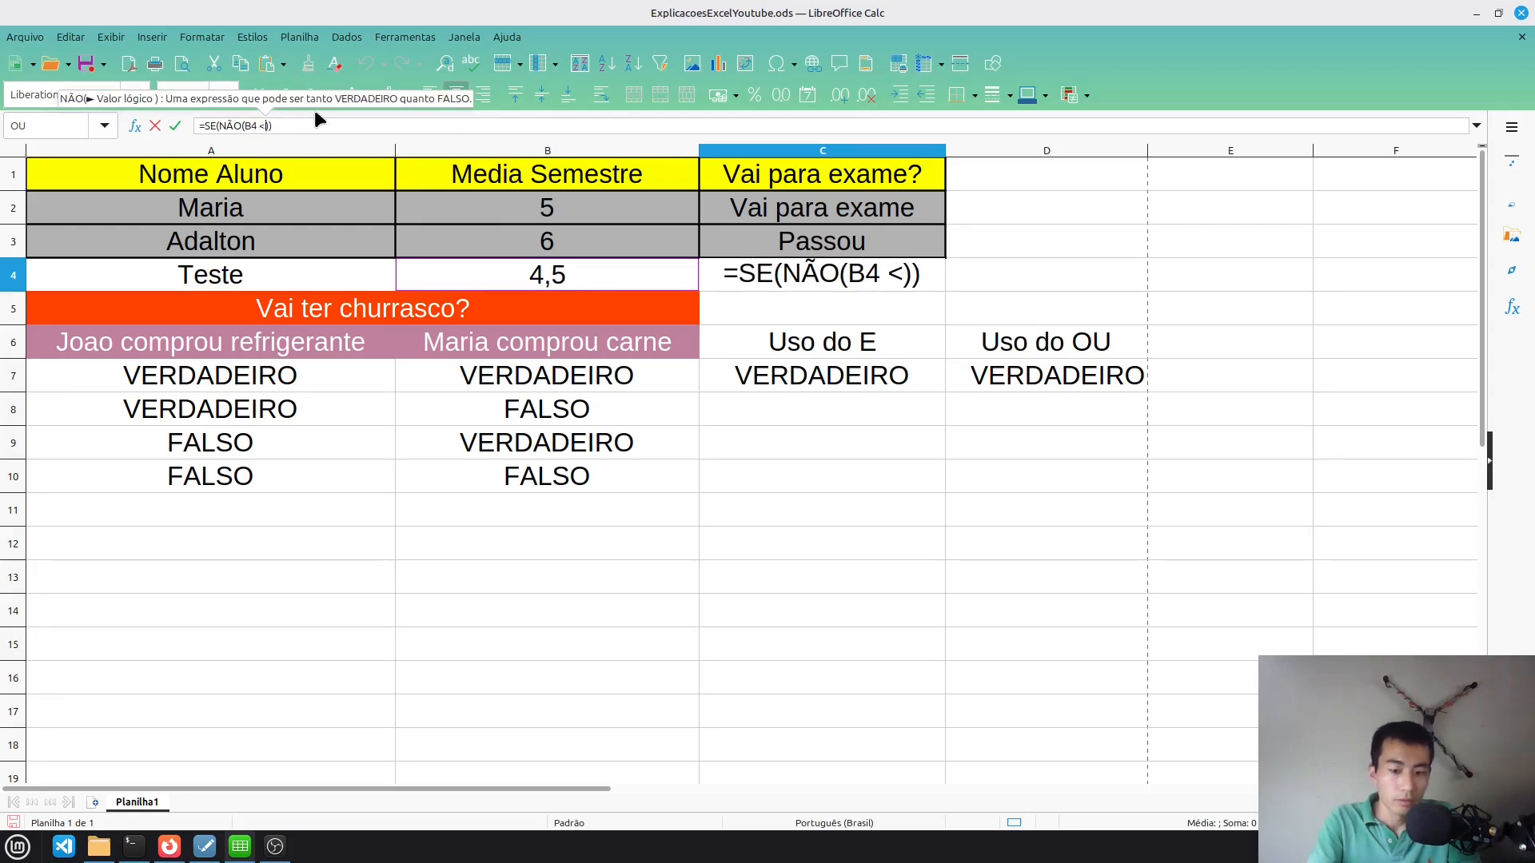
text(= 5)
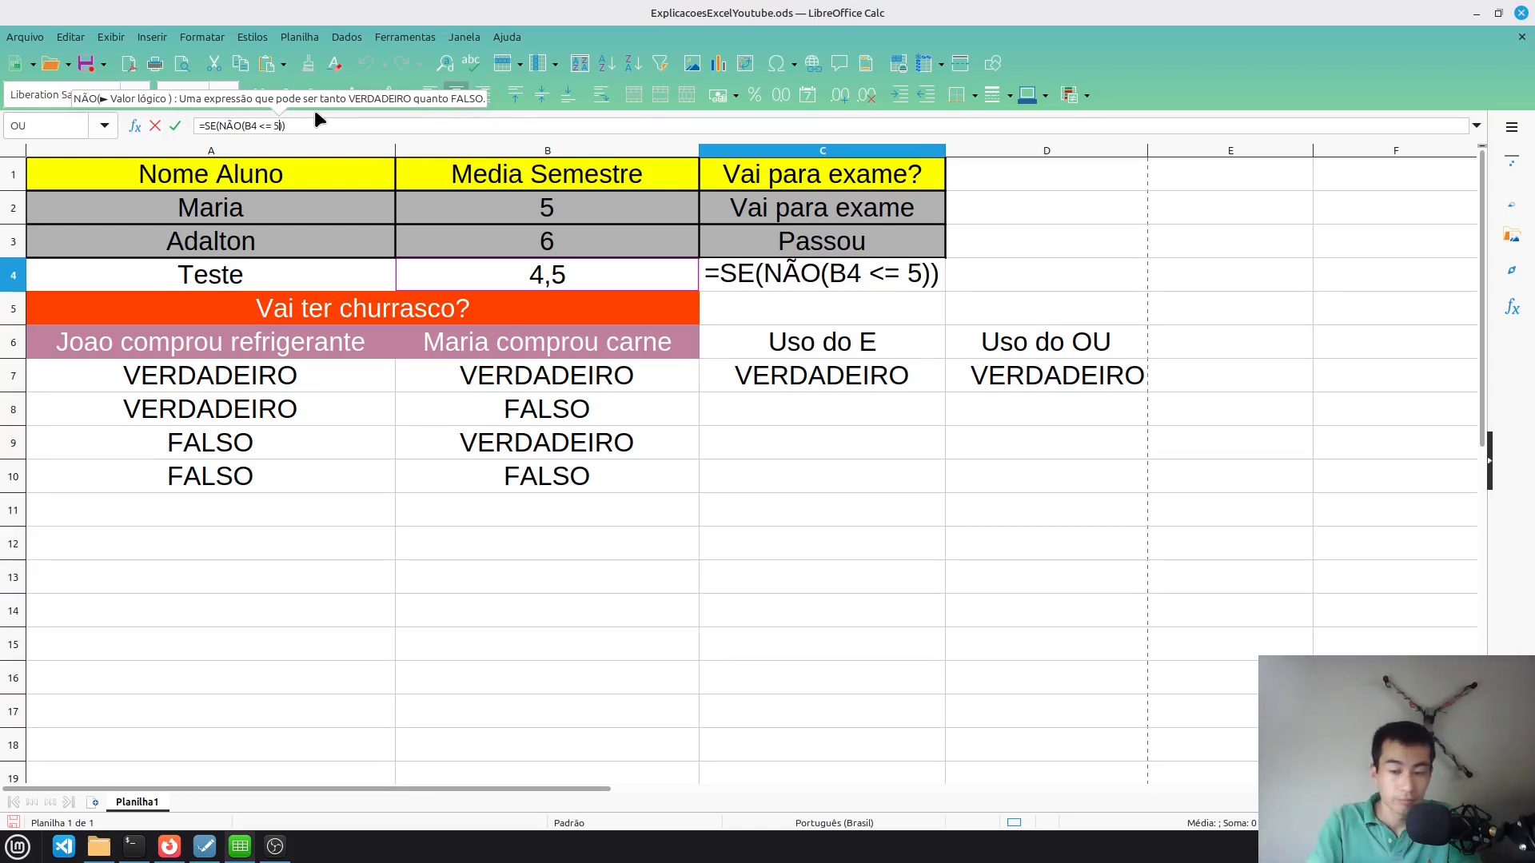
key(Right)
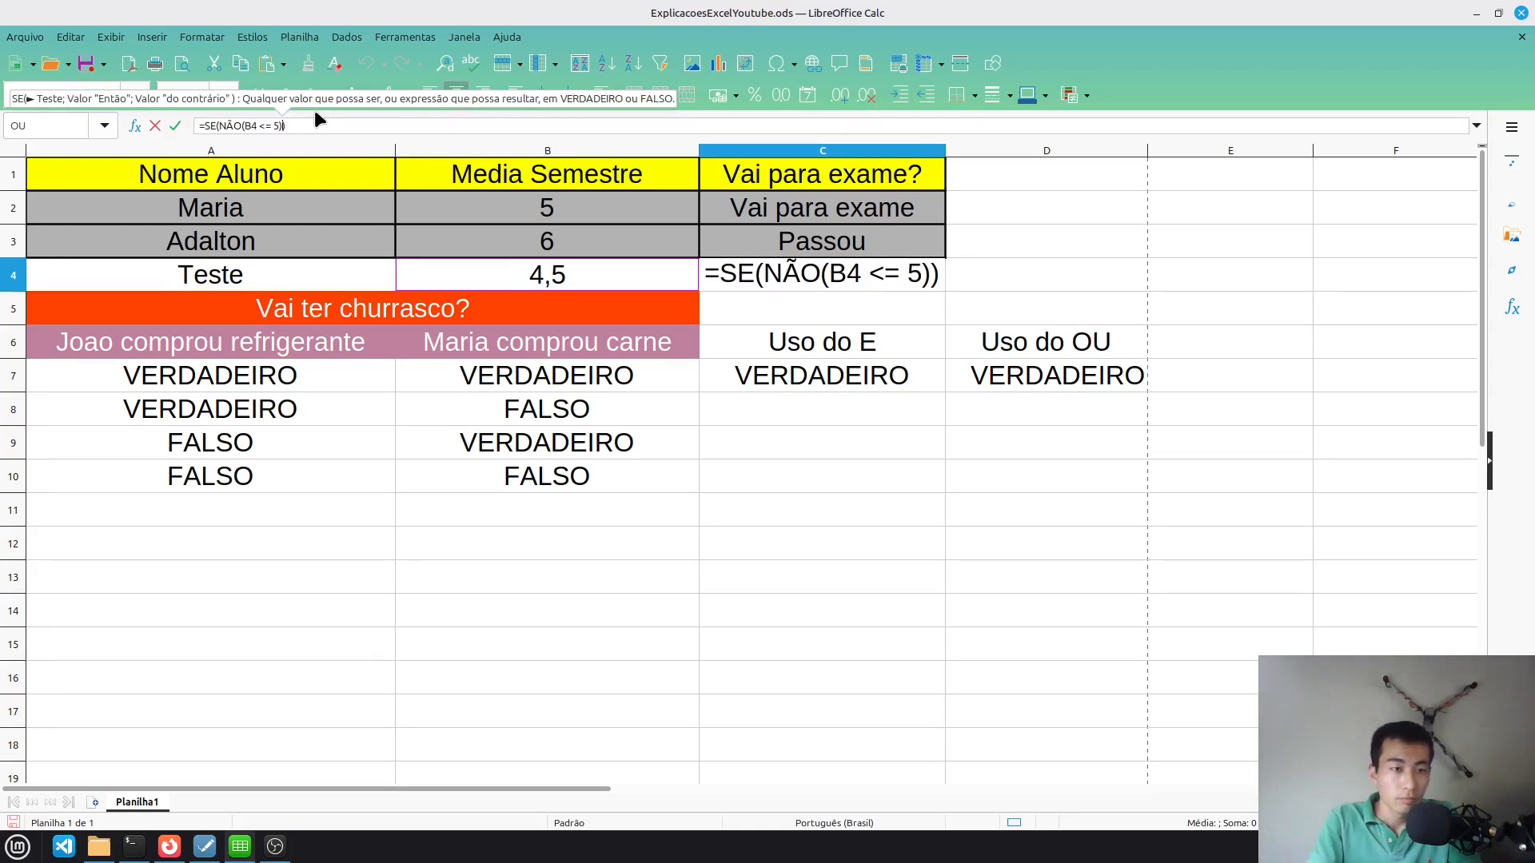
key(Left)
key(Left)
key(Left)
key(Left)
key(Left)
key(Left)
key(Left)
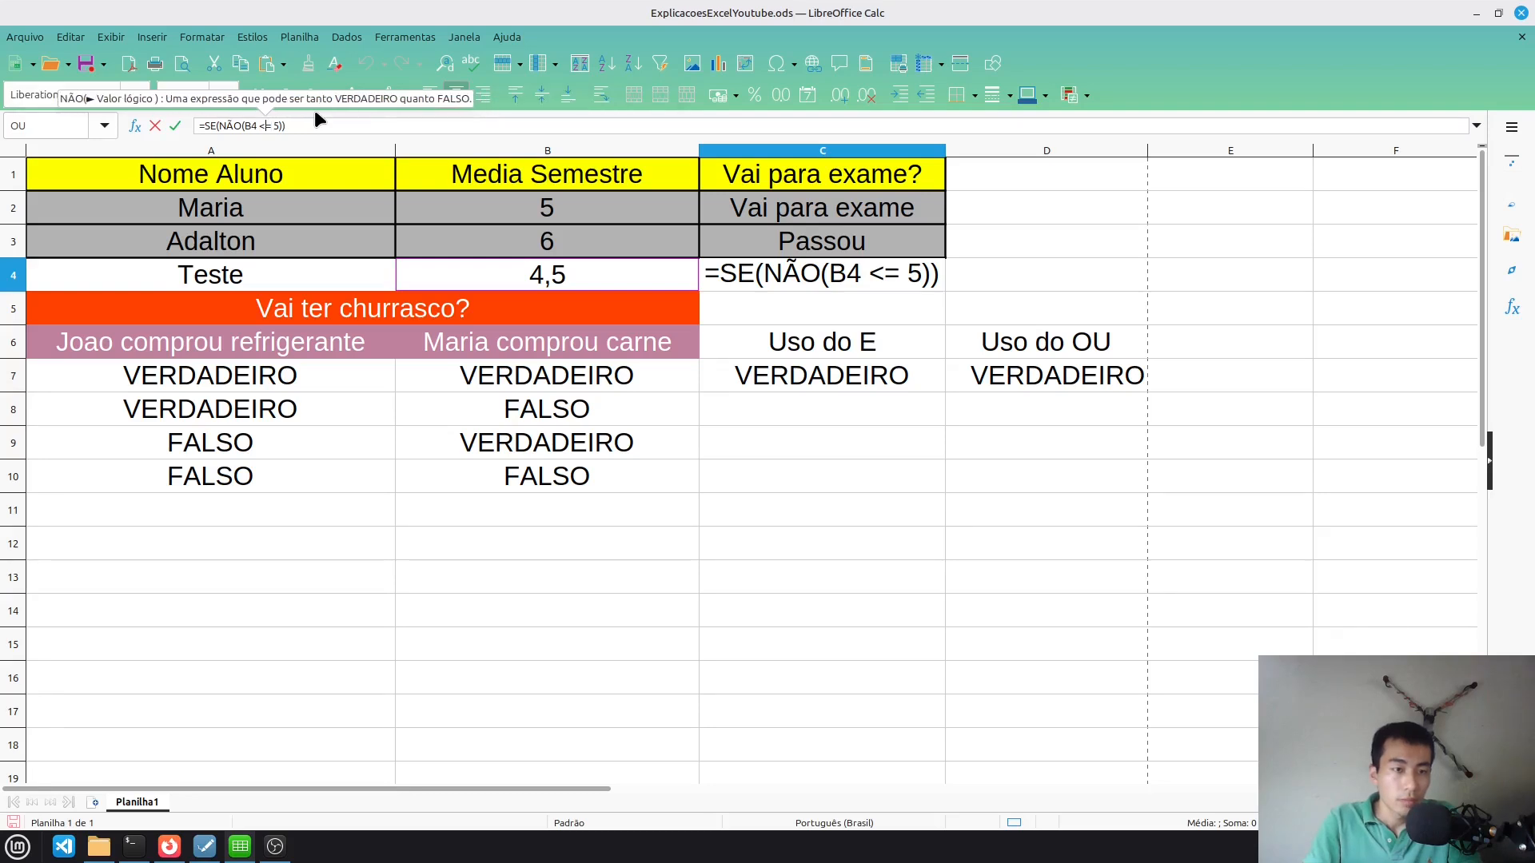
key(Right)
key(Right)
key(Right)
key(Right)
key(Right)
key(Right)
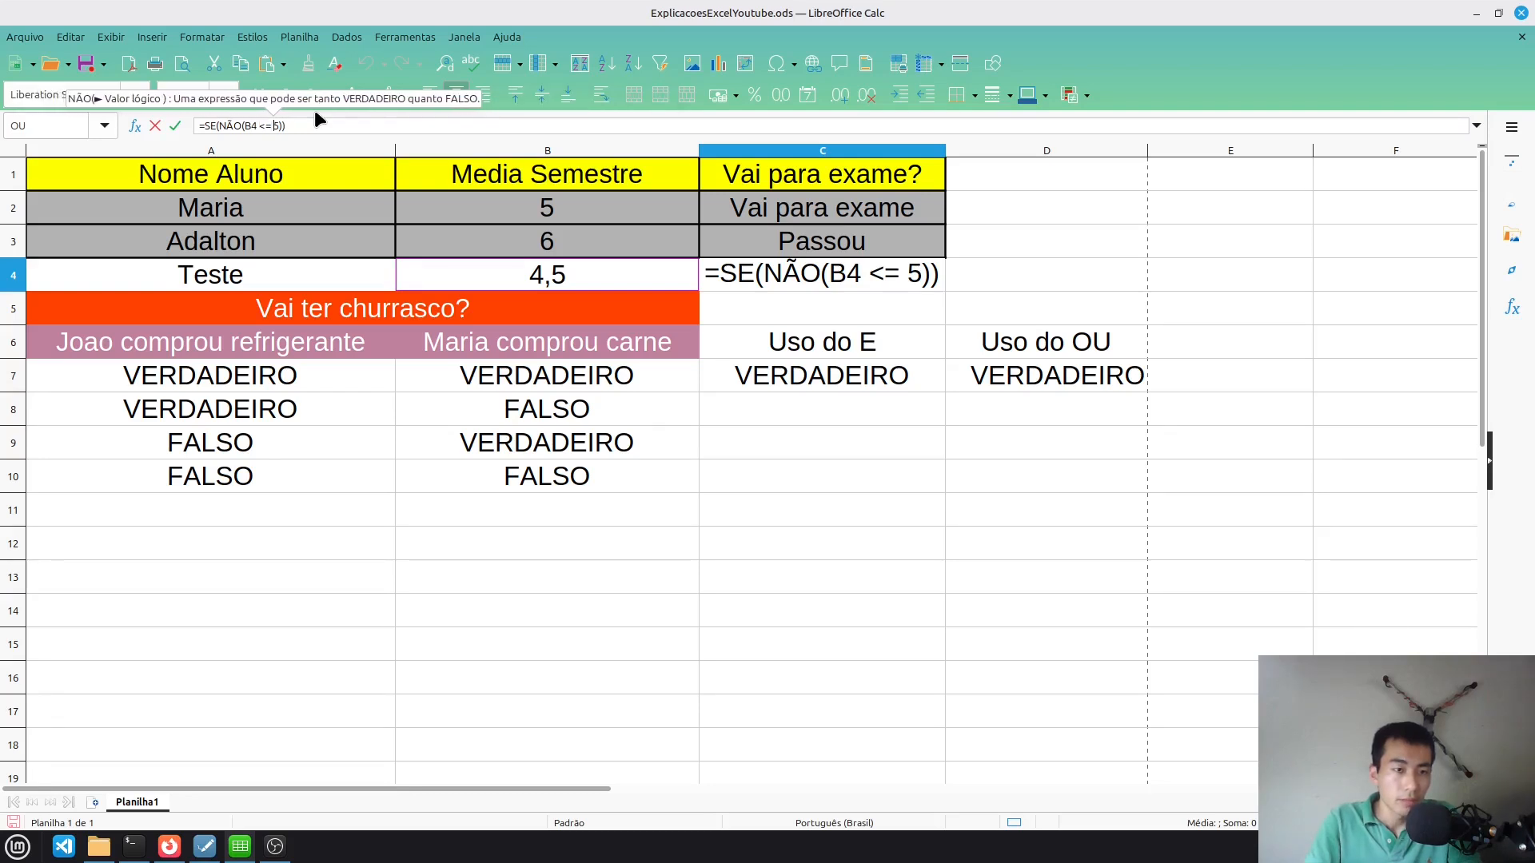
key(Left)
key(Left)
key(Left)
key(Left)
key(Left)
key(Left)
key(Left)
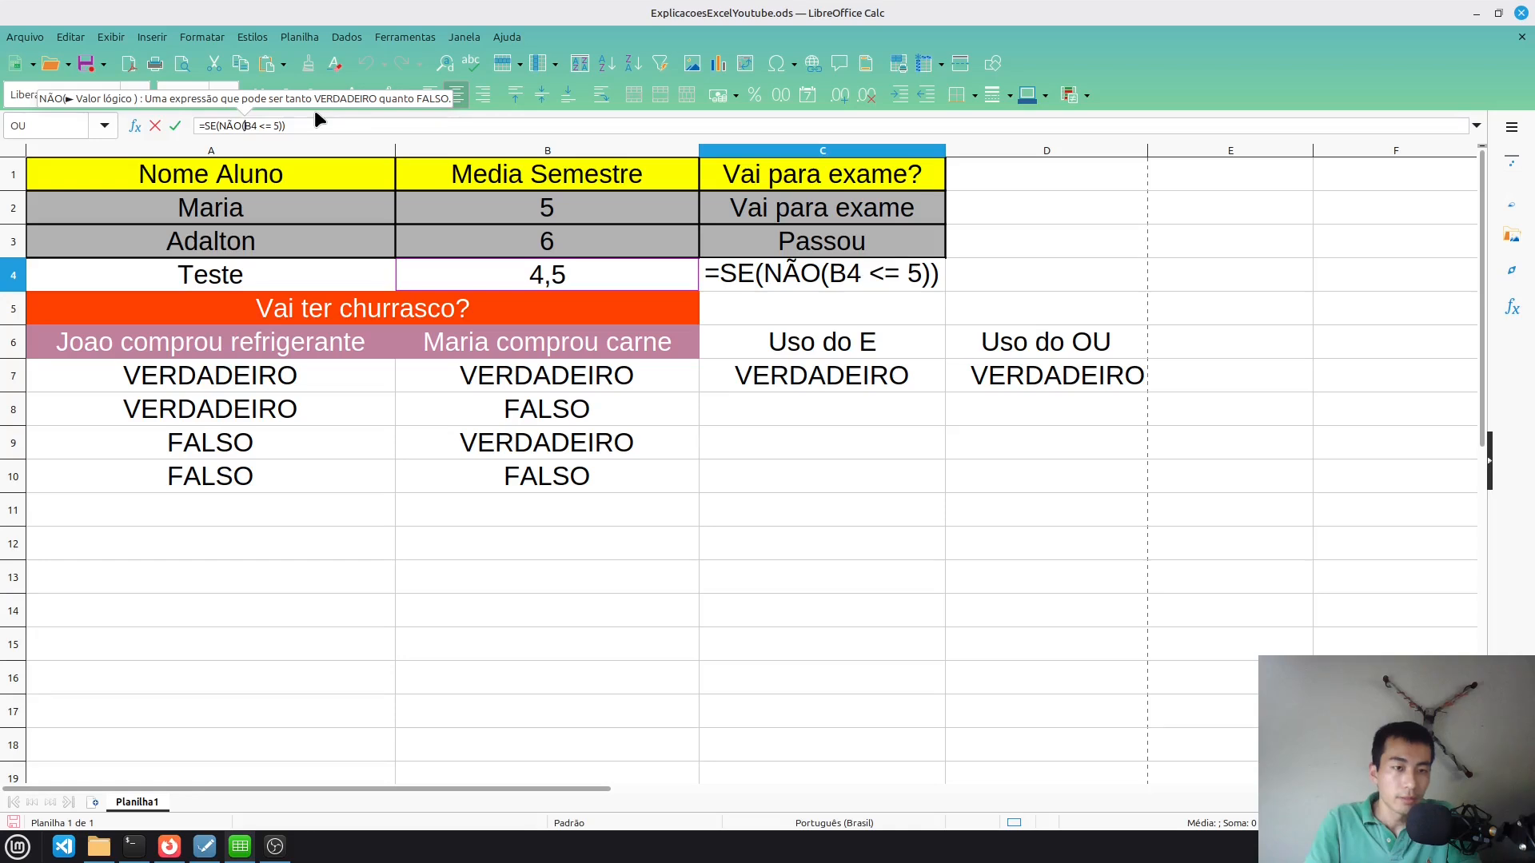
key(Left)
key(Left)
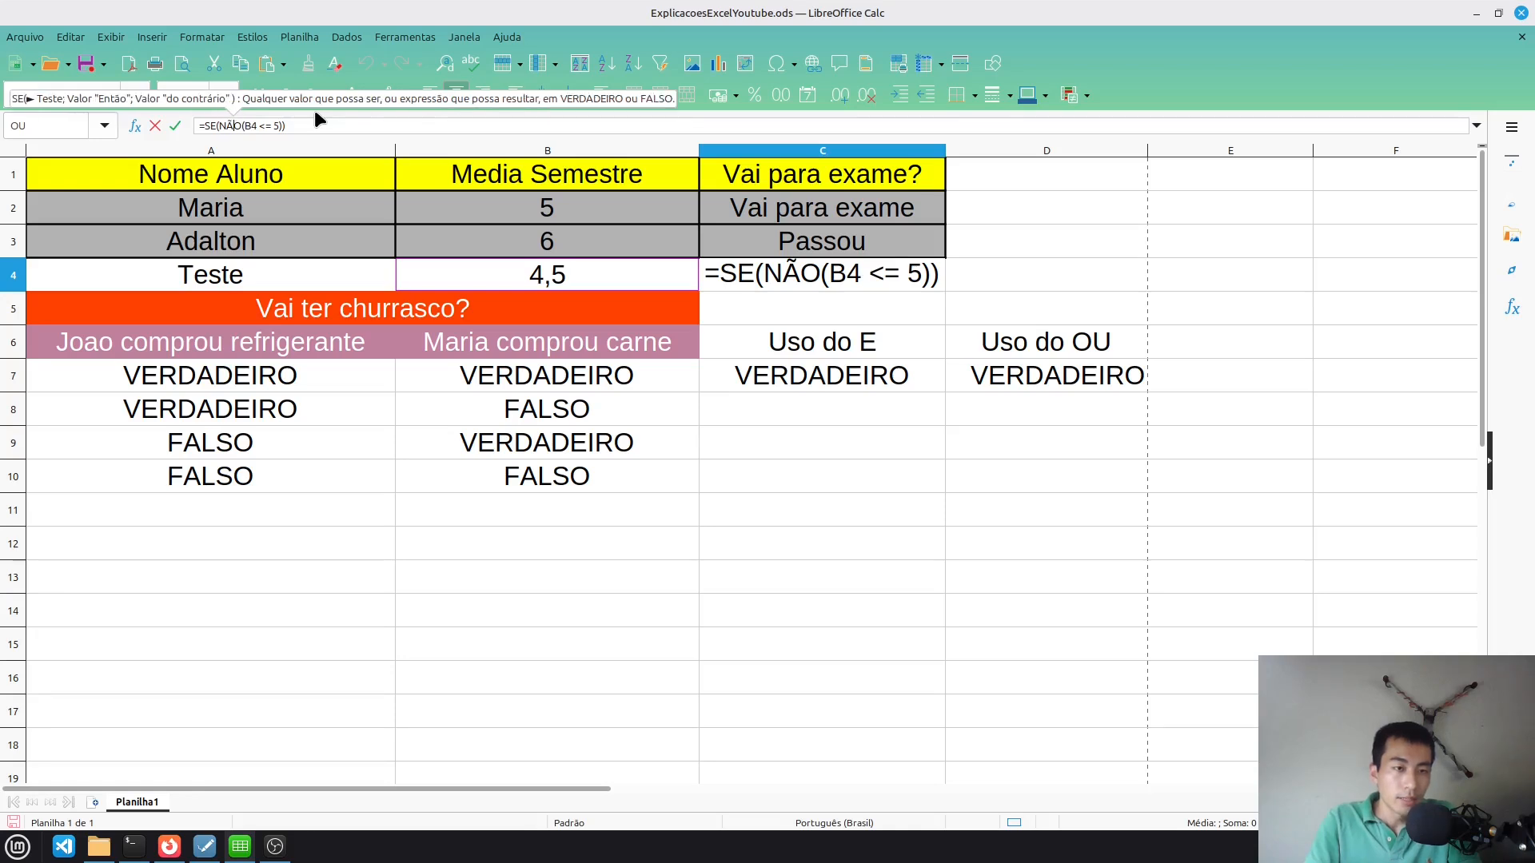
key(Left)
key(Right)
key(Right)
key(Right)
key(Right)
key(Right)
key(Right)
key(Right)
key(Right)
key(Right)
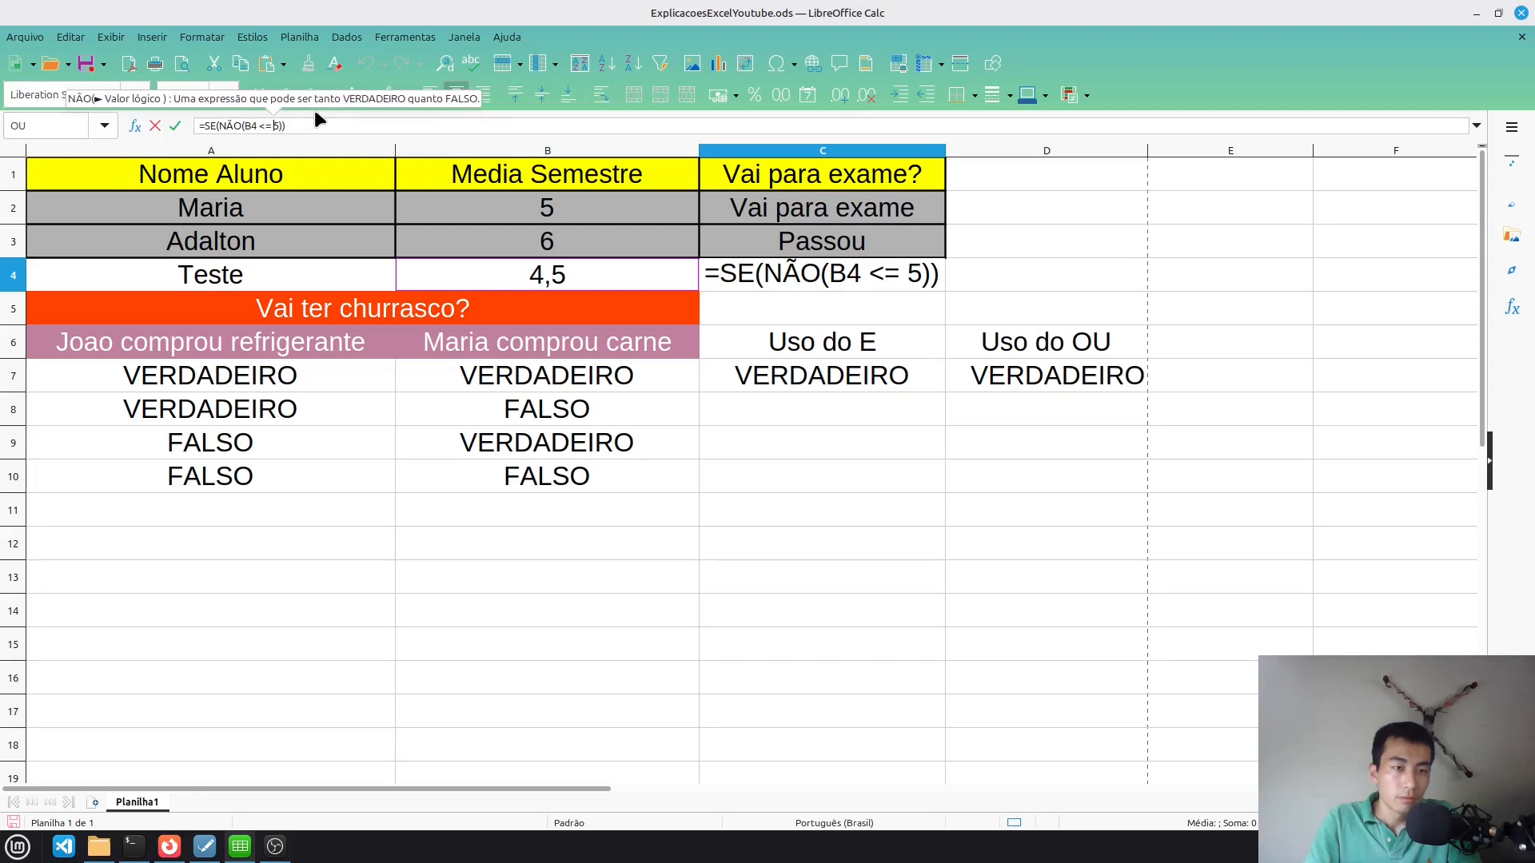
Add "Passou" as the value-if-true argument of the SE formula in C4, after the NÃO condition
key(Right)
key(Right)
text(;)
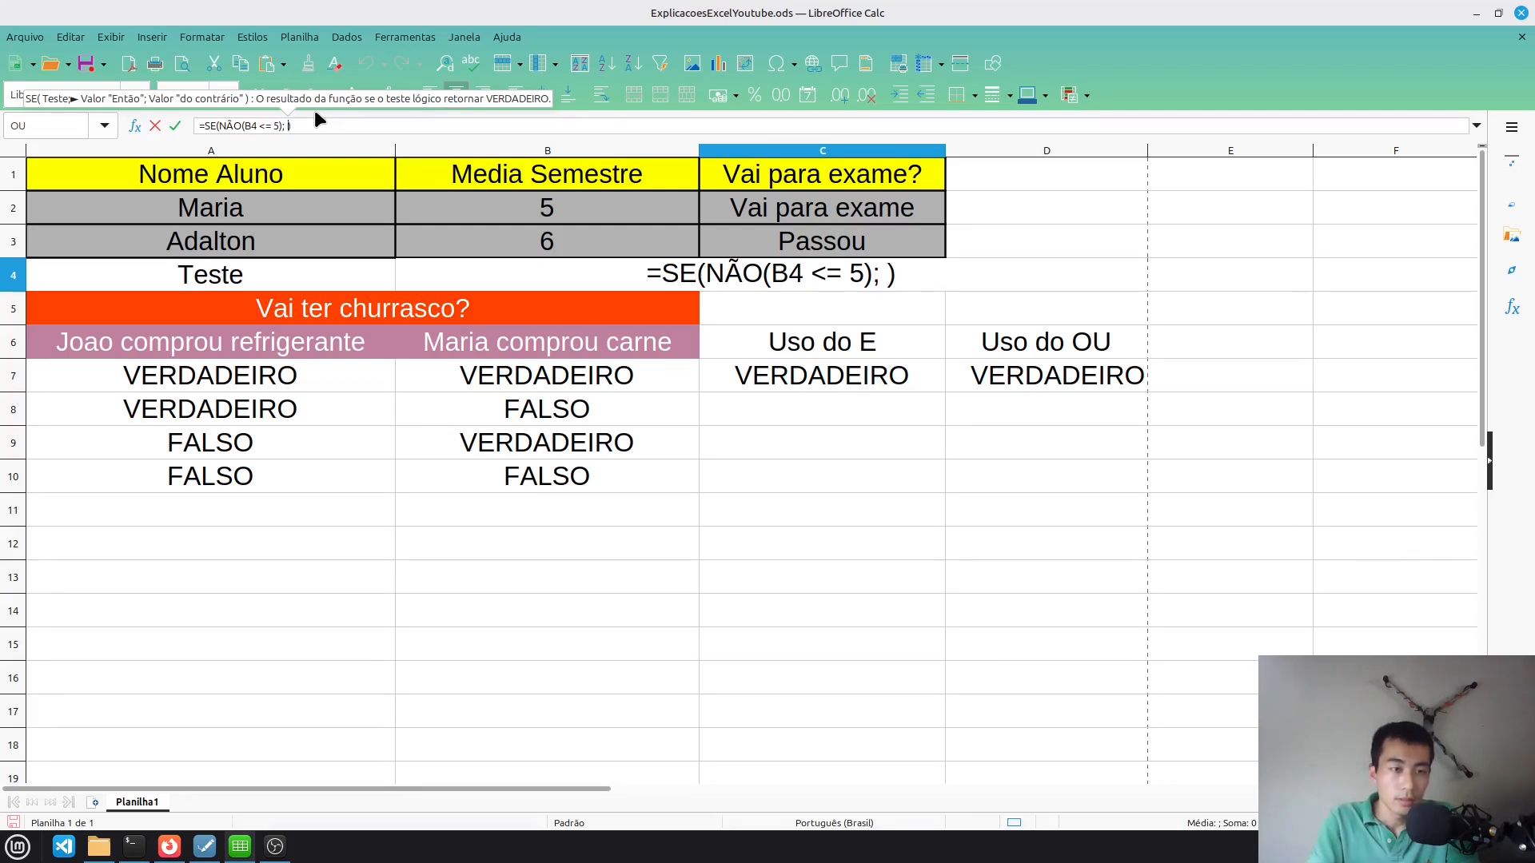
text( "")
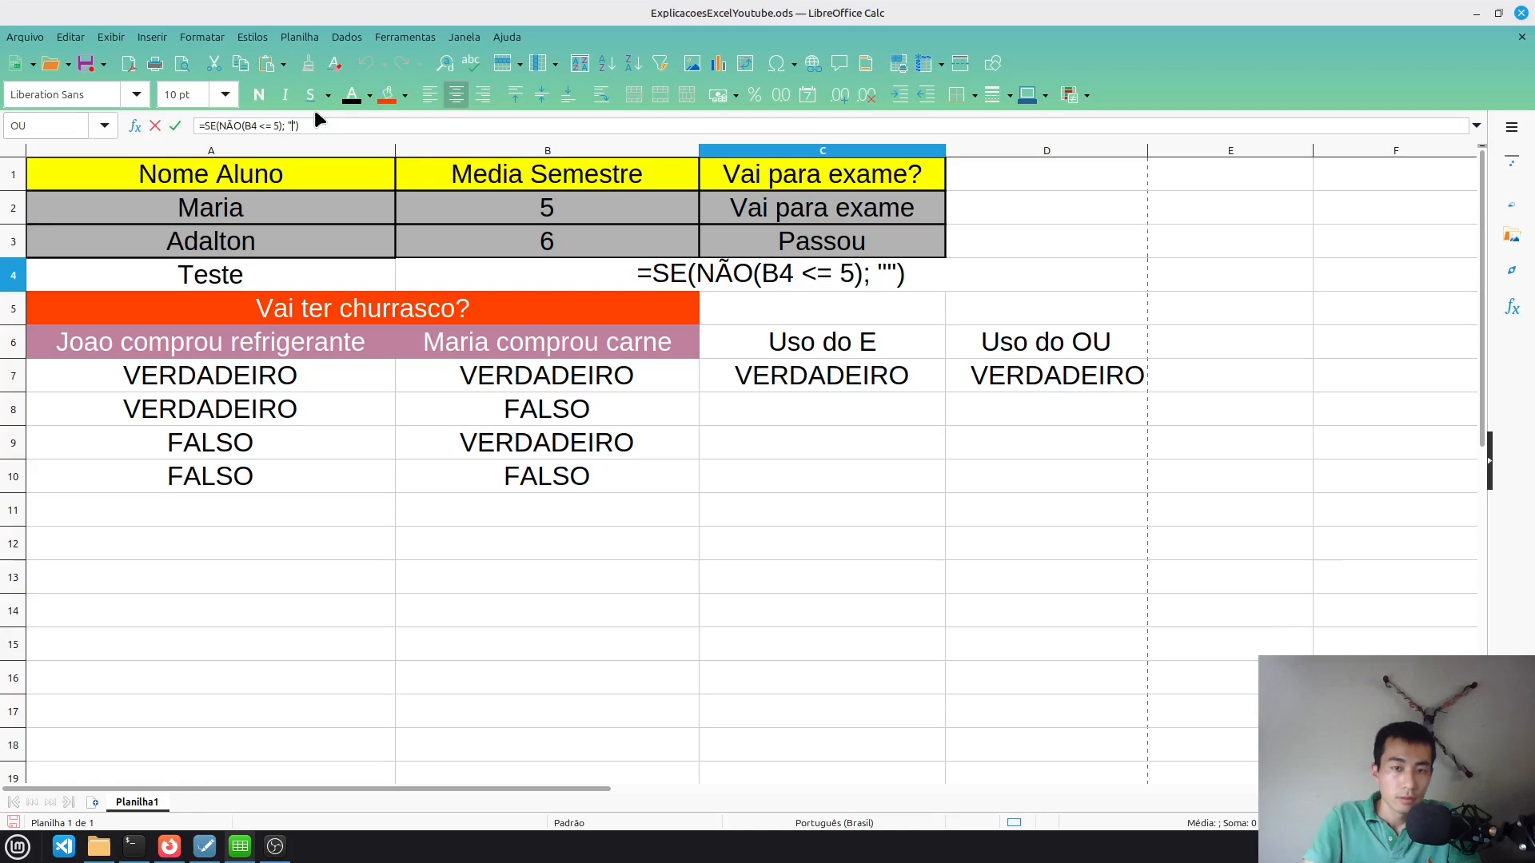
text(Paso)
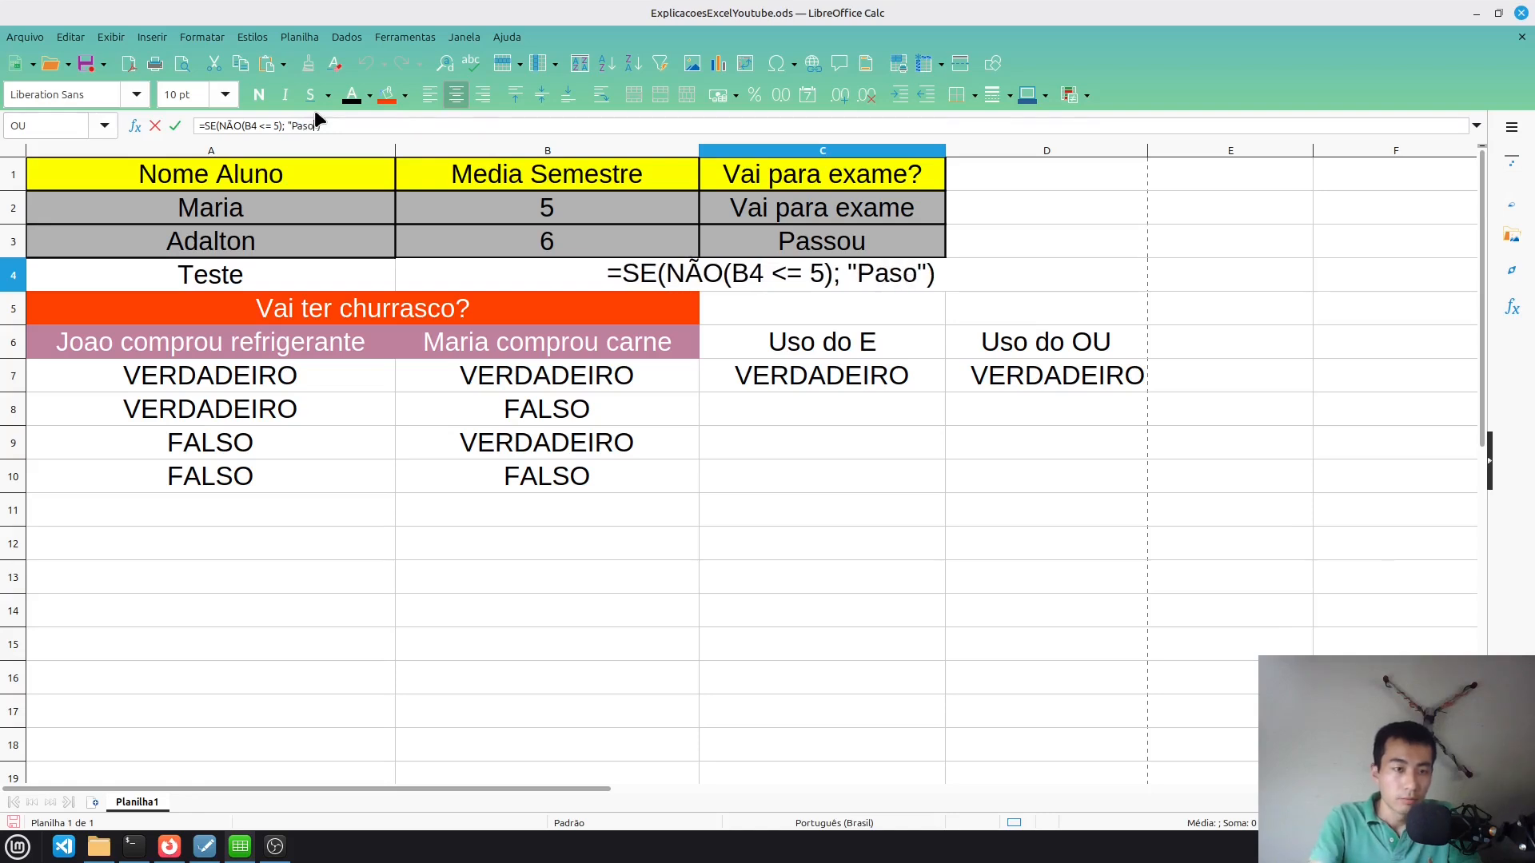
key(BackSpace)
text(sou)
key(Right)
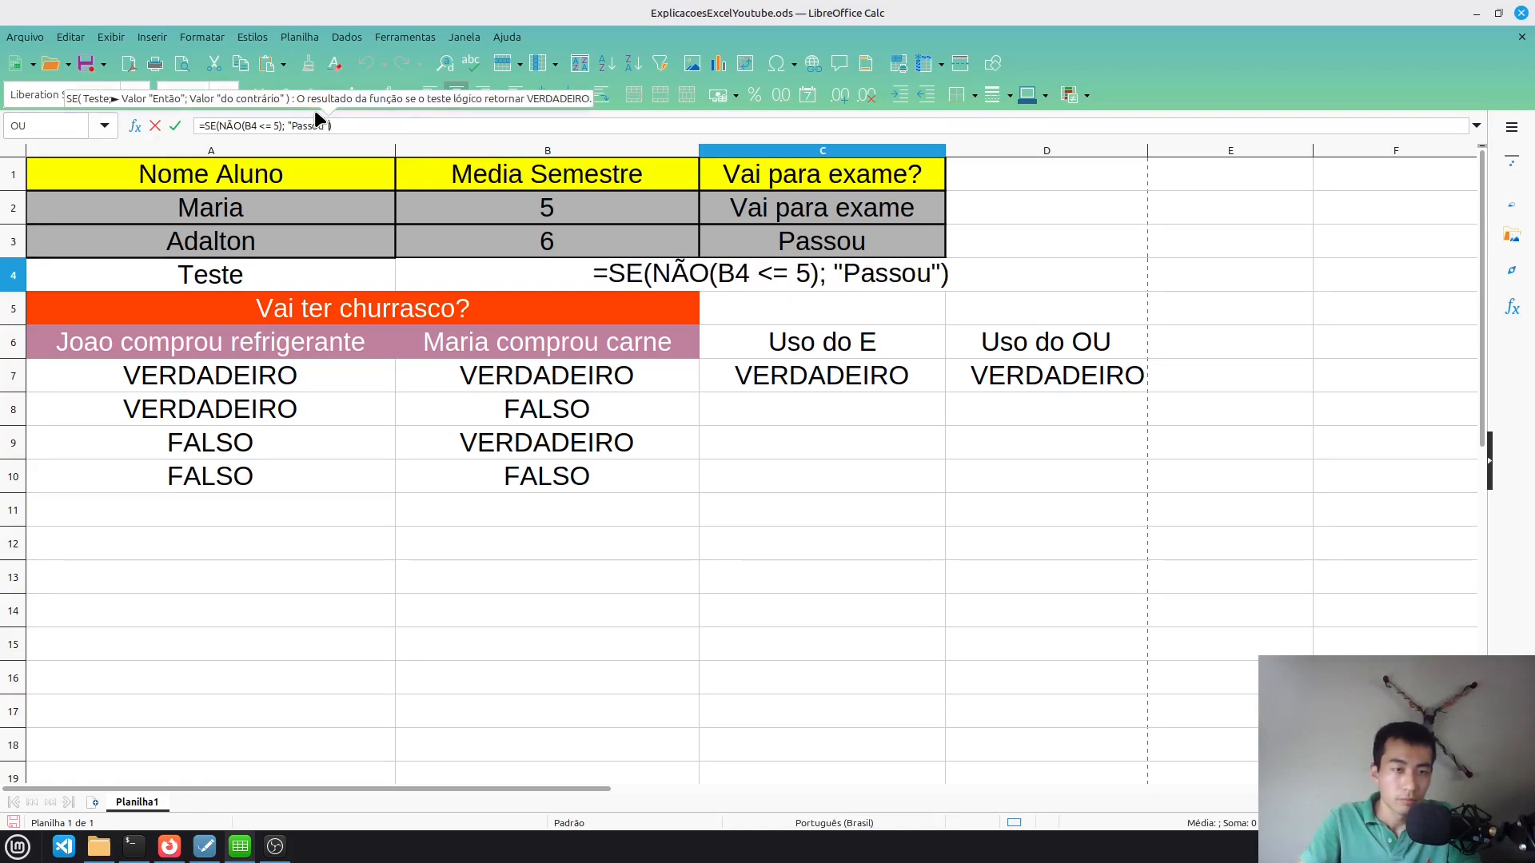
Add "Vai para exame" as the value-if-false argument of the SE formula in C4 and enter the formula
text(; )
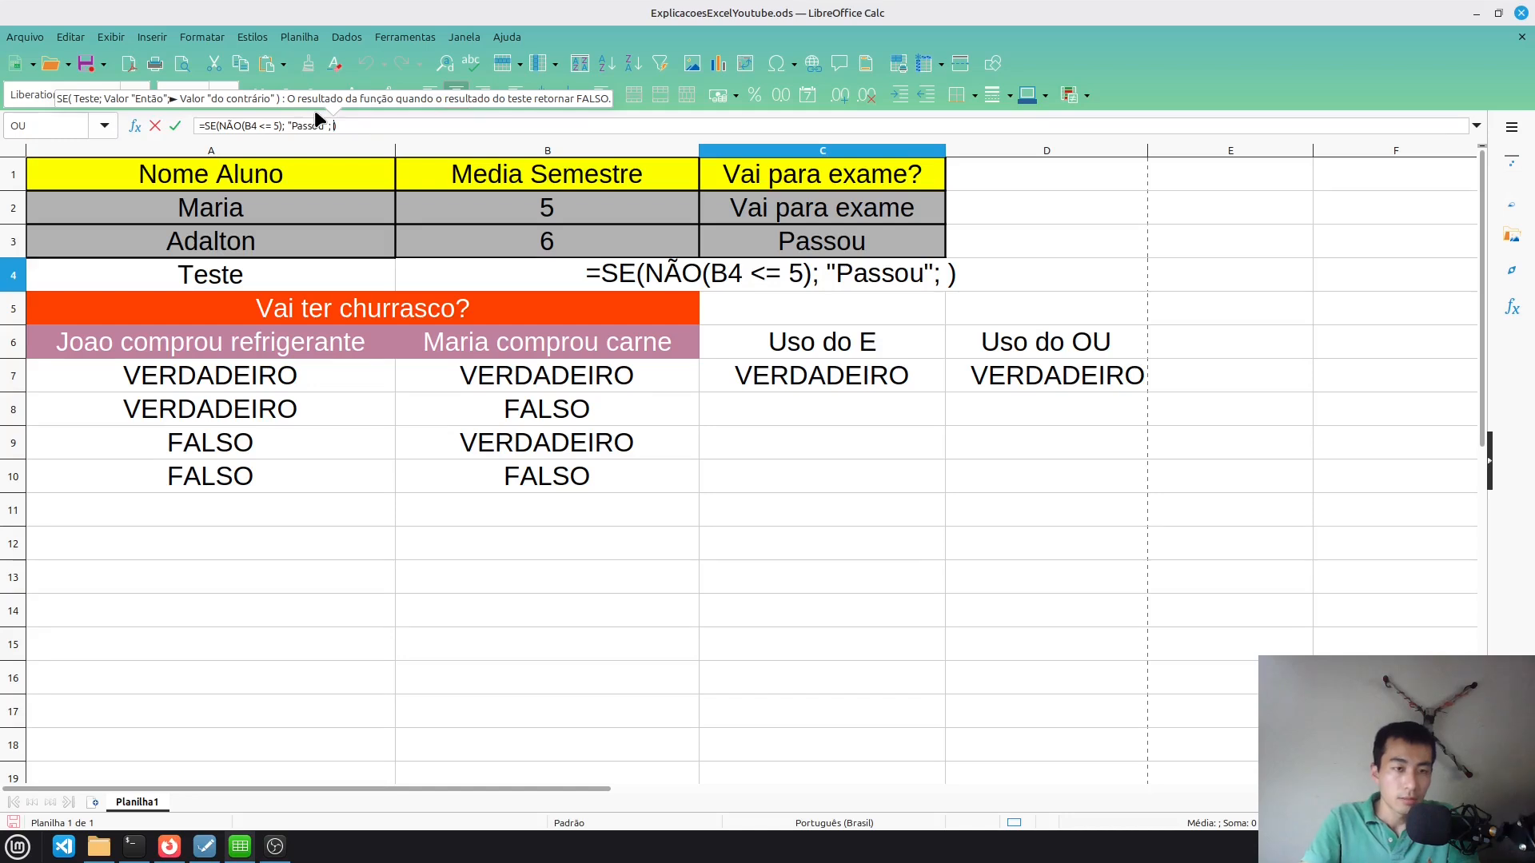
text("")
key(Left)
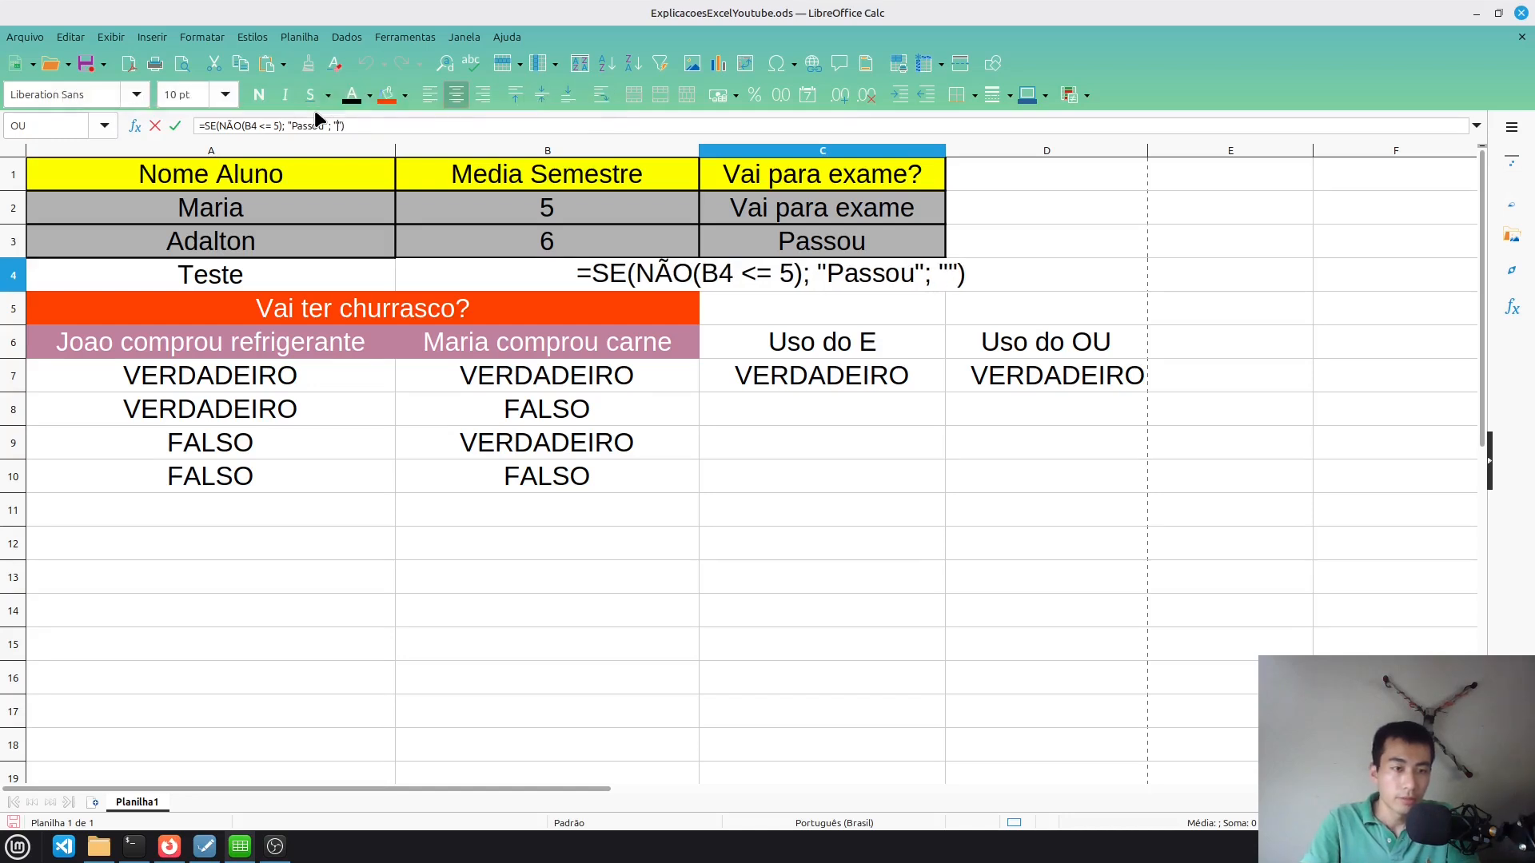
text(Vai para e)
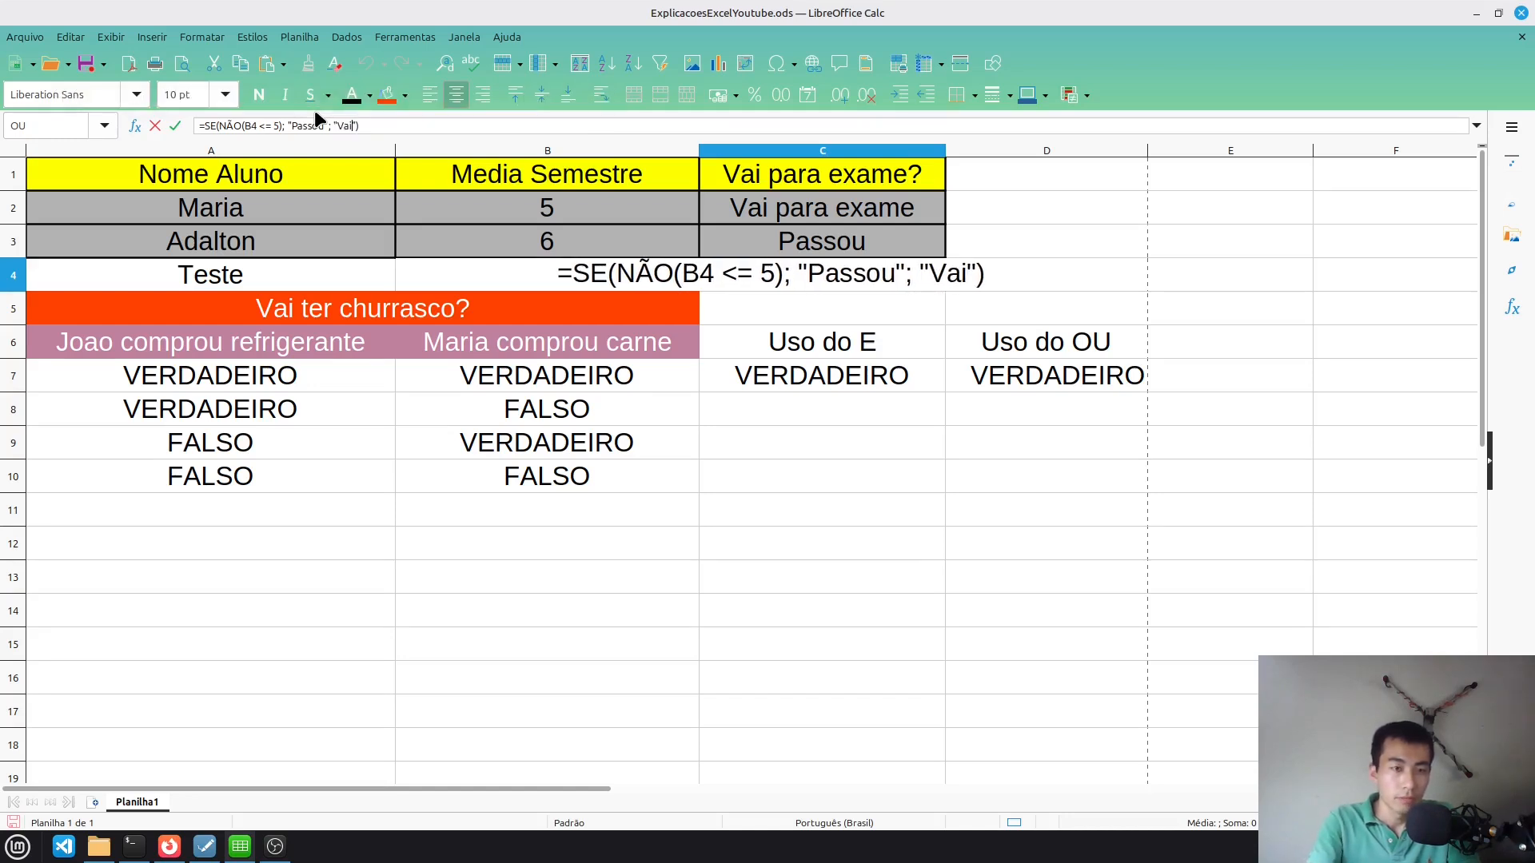
text(xame)
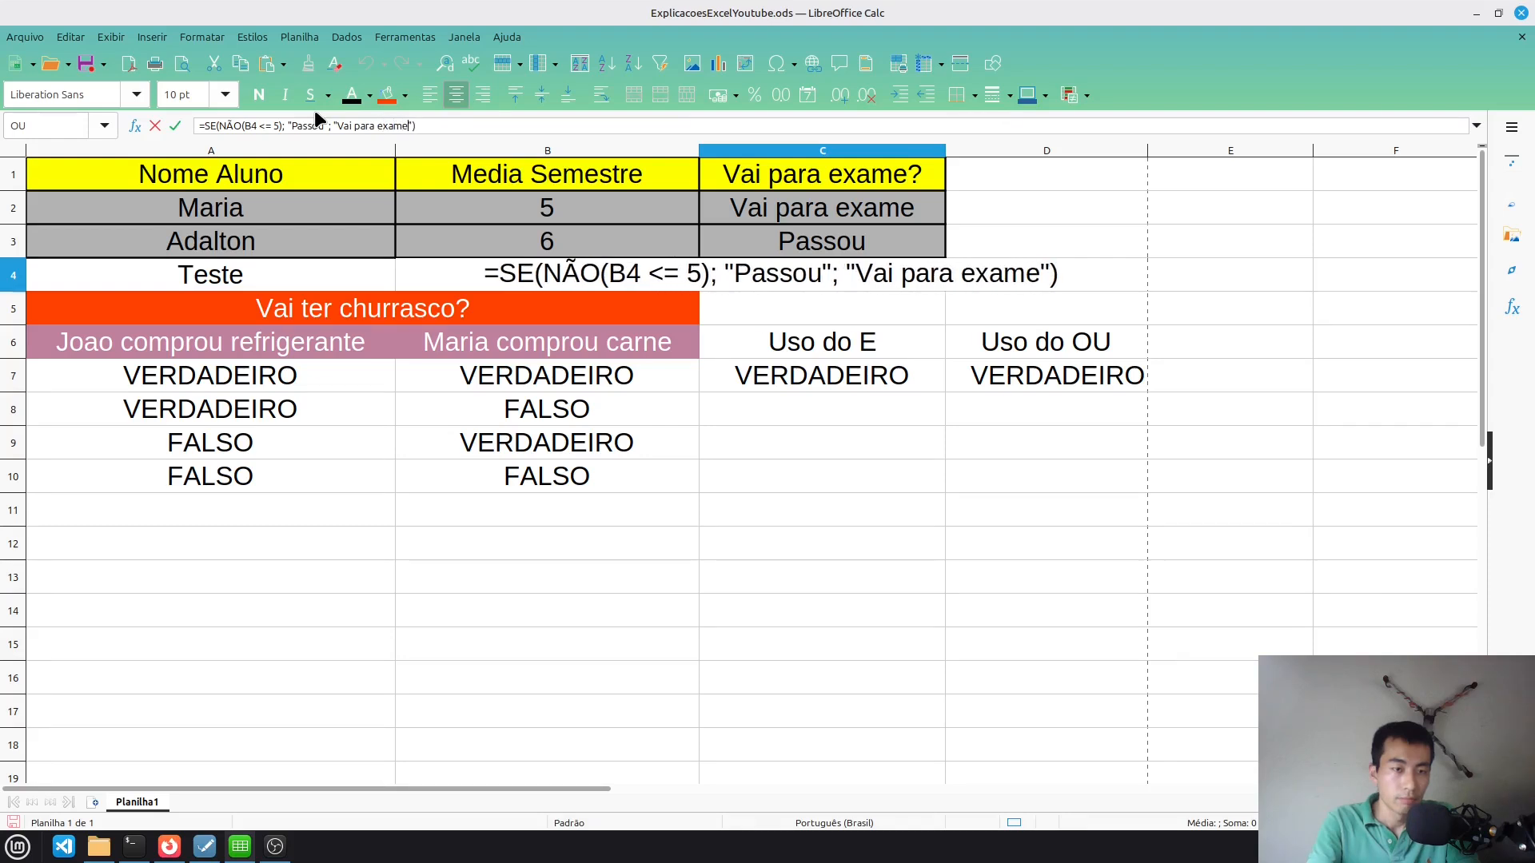
click(423, 125)
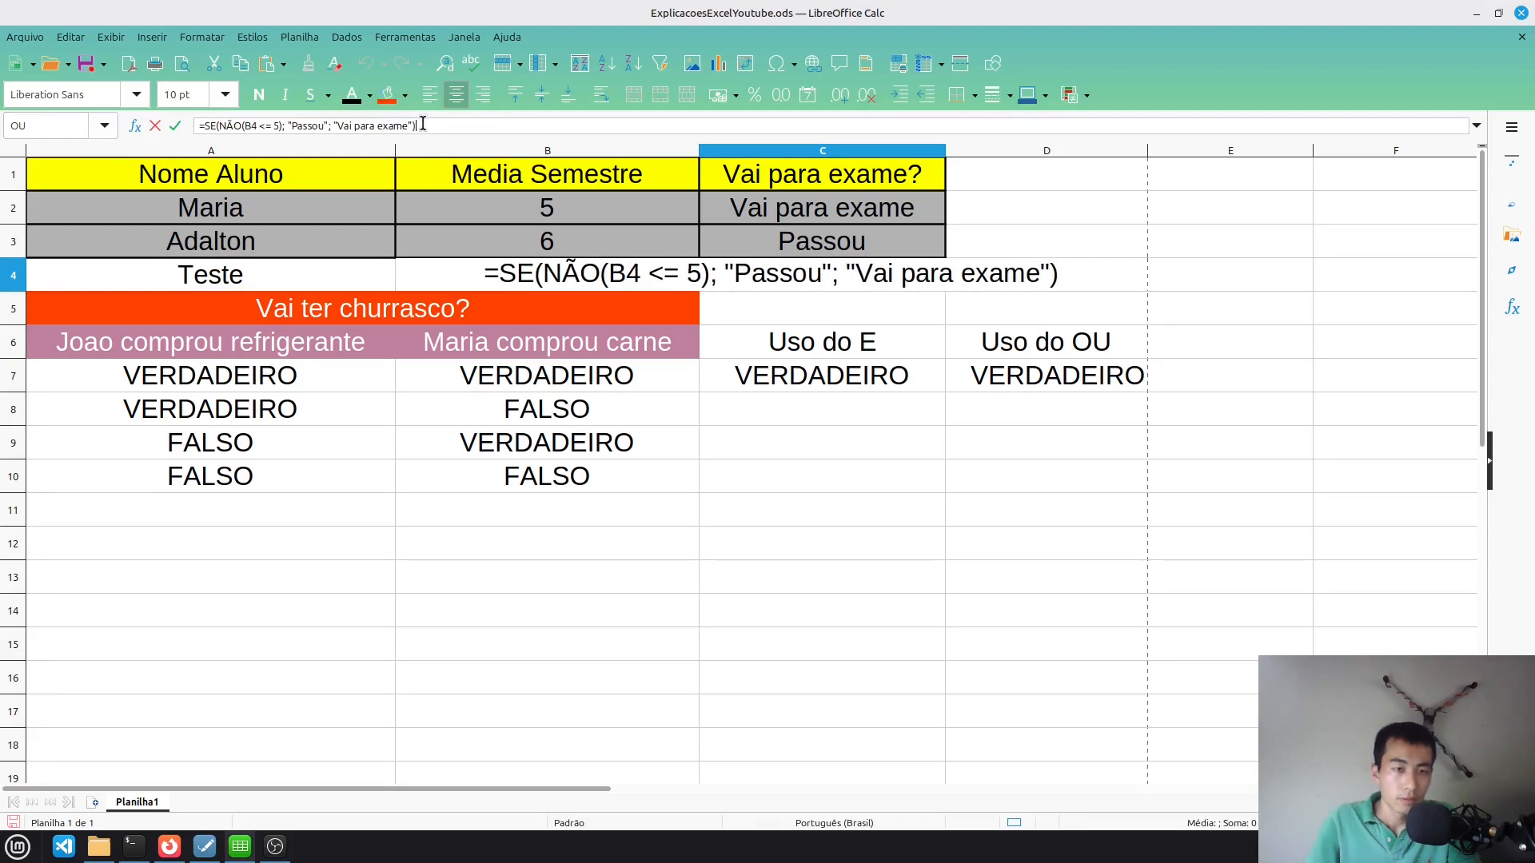
key(Return)
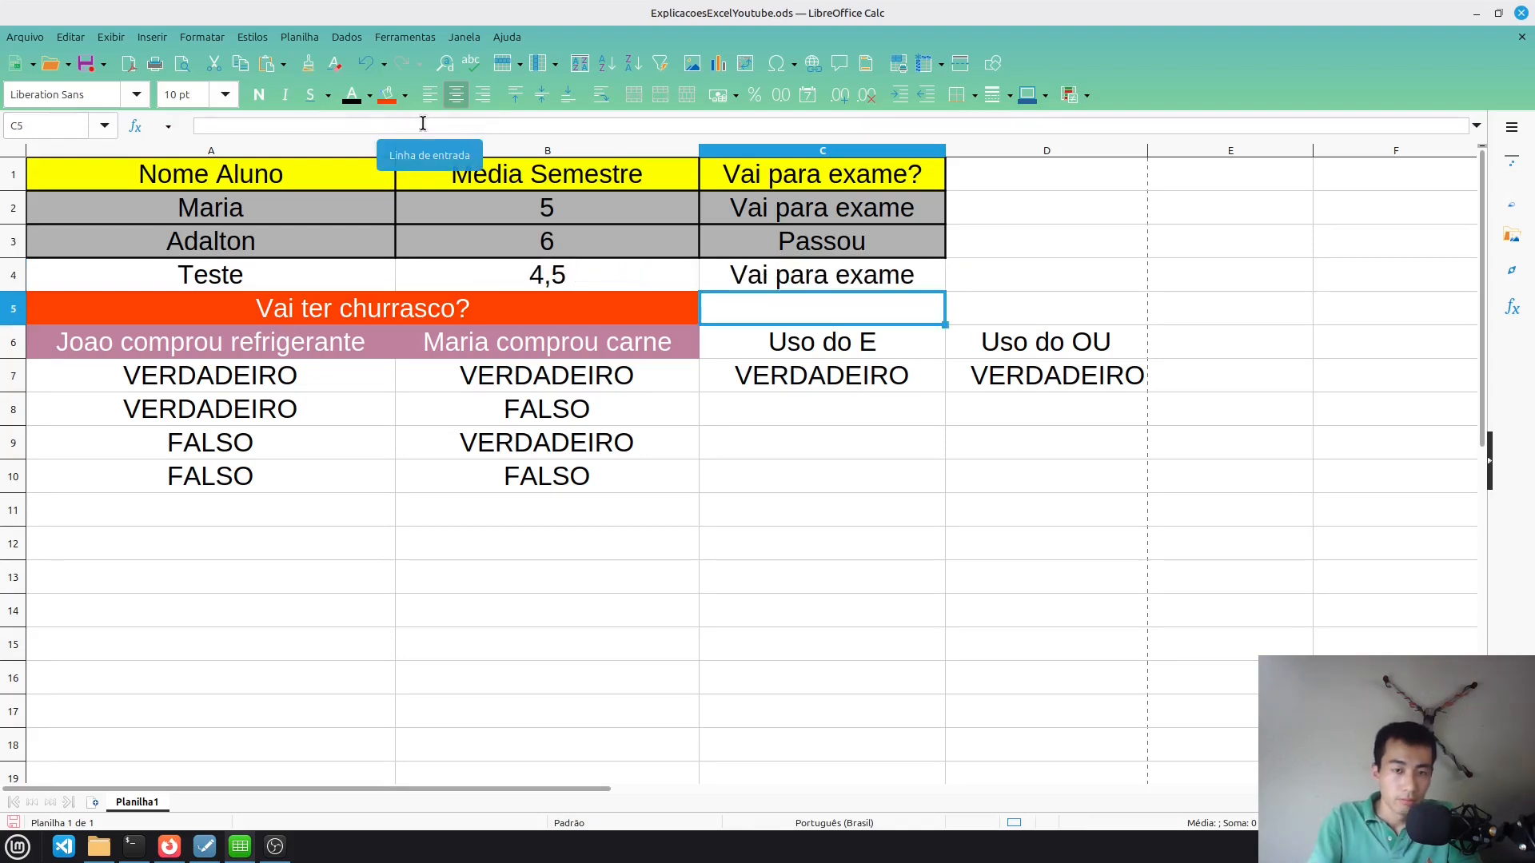
Check the Teste student's grade in B4 against the NÃO condition of the formula in C4
click(542, 277)
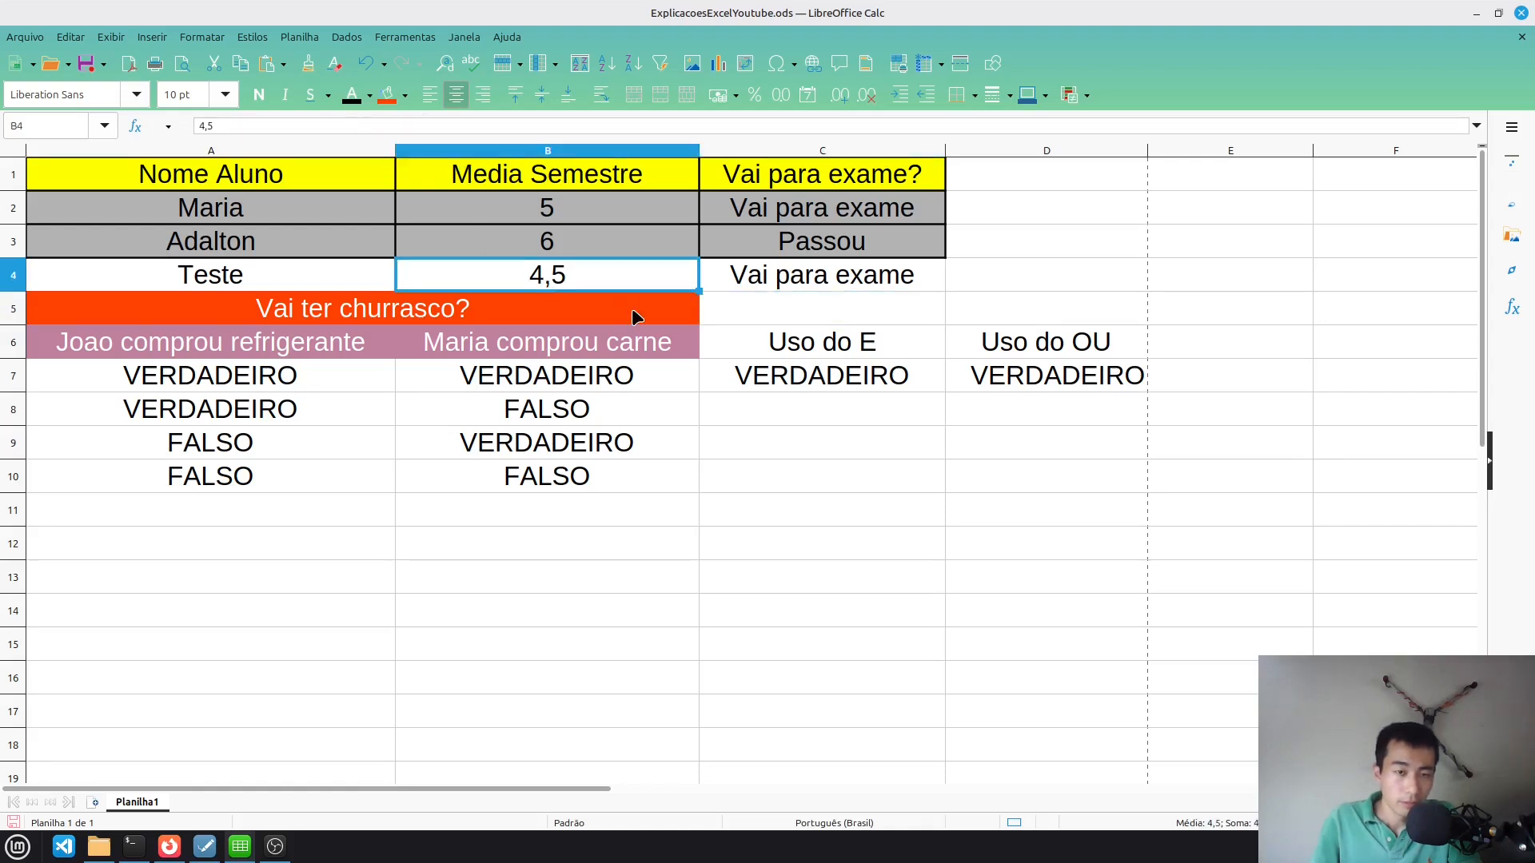
click(760, 279)
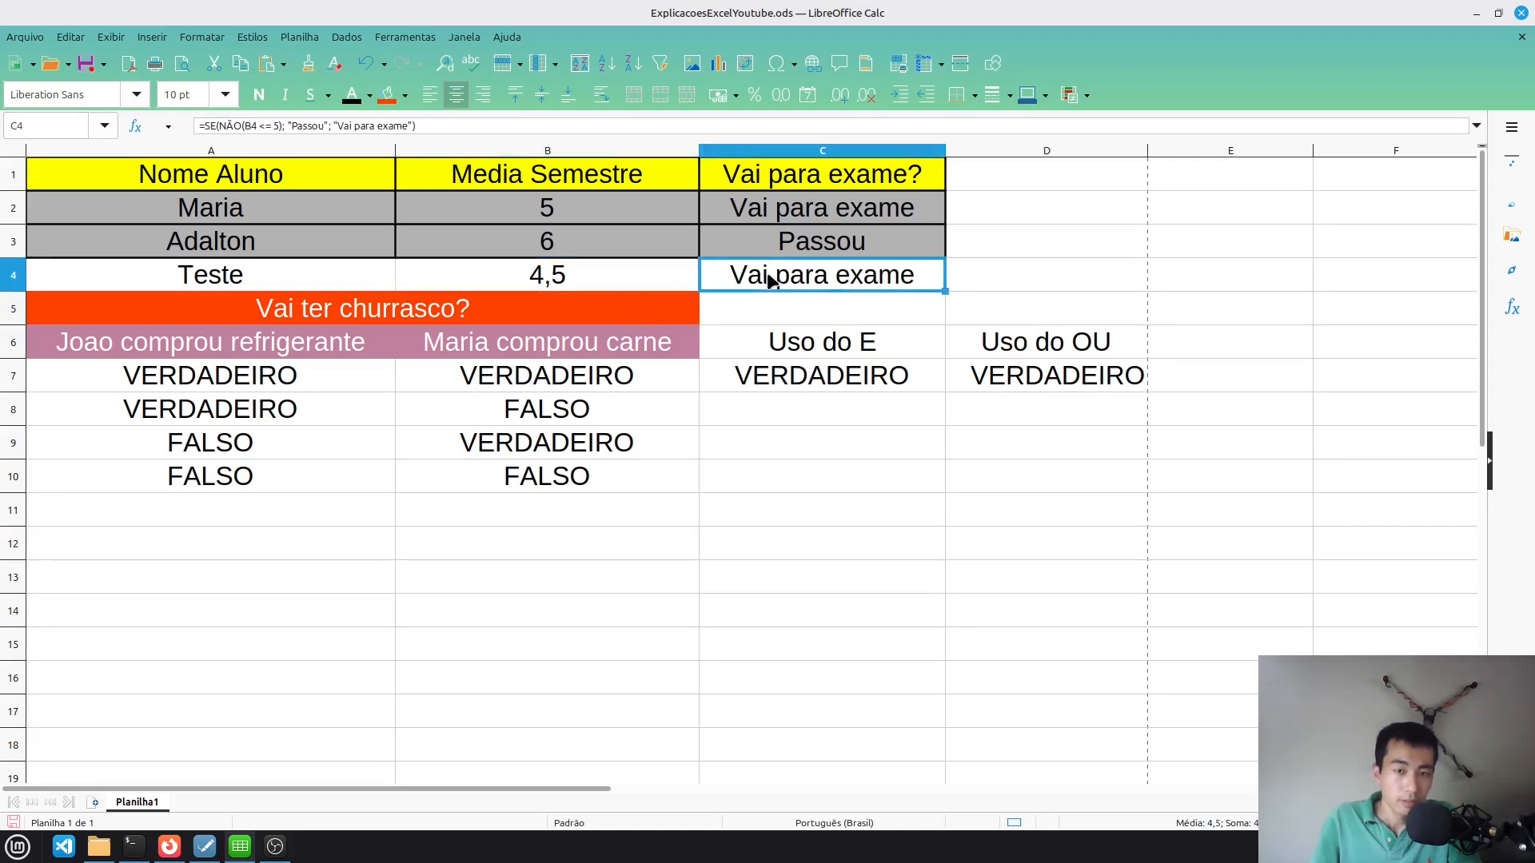
click(242, 126)
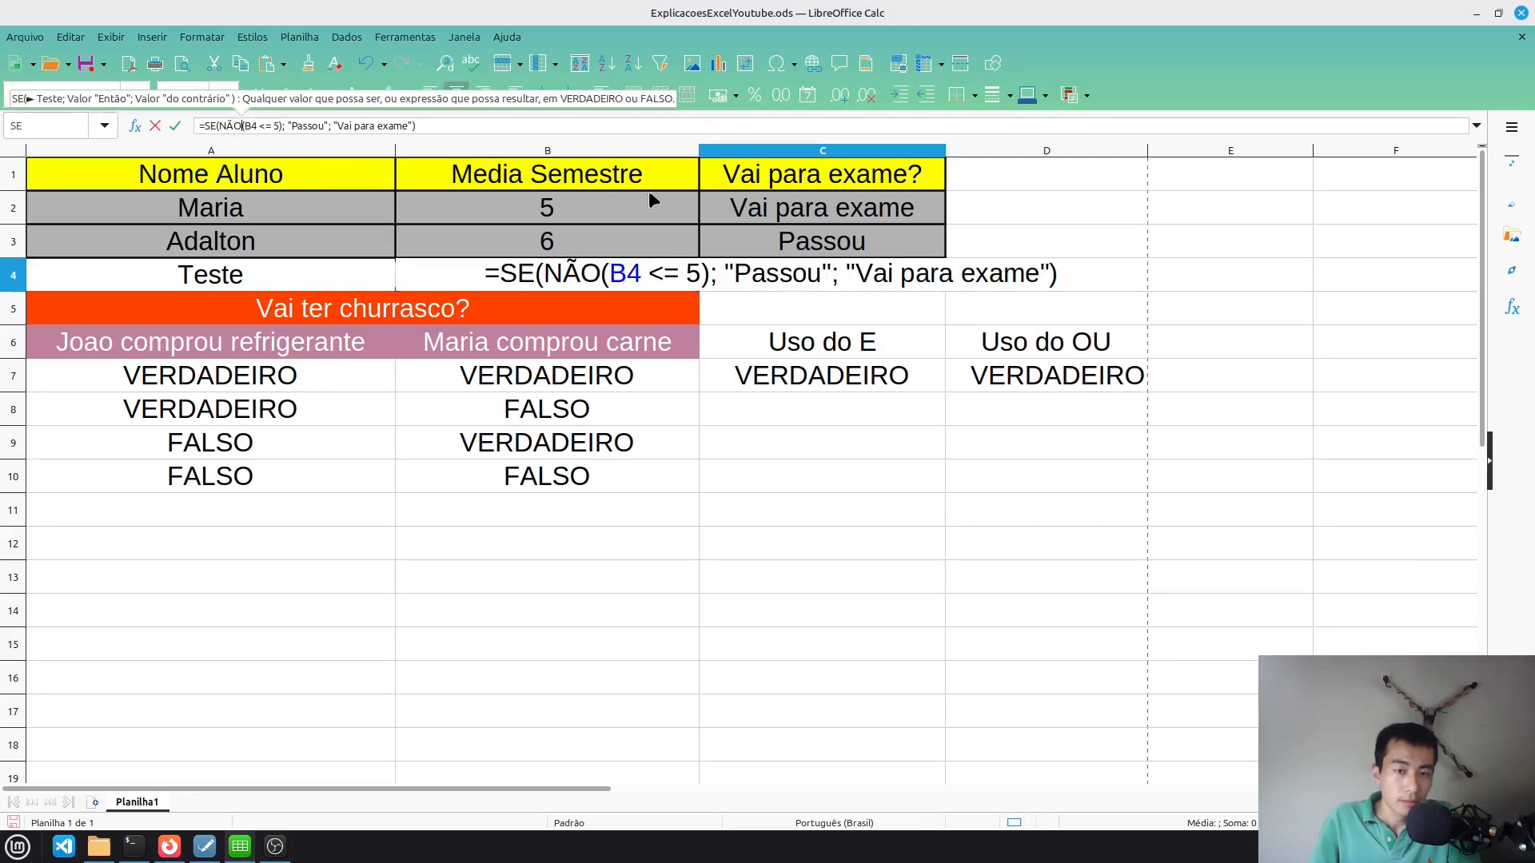
key(Escape)
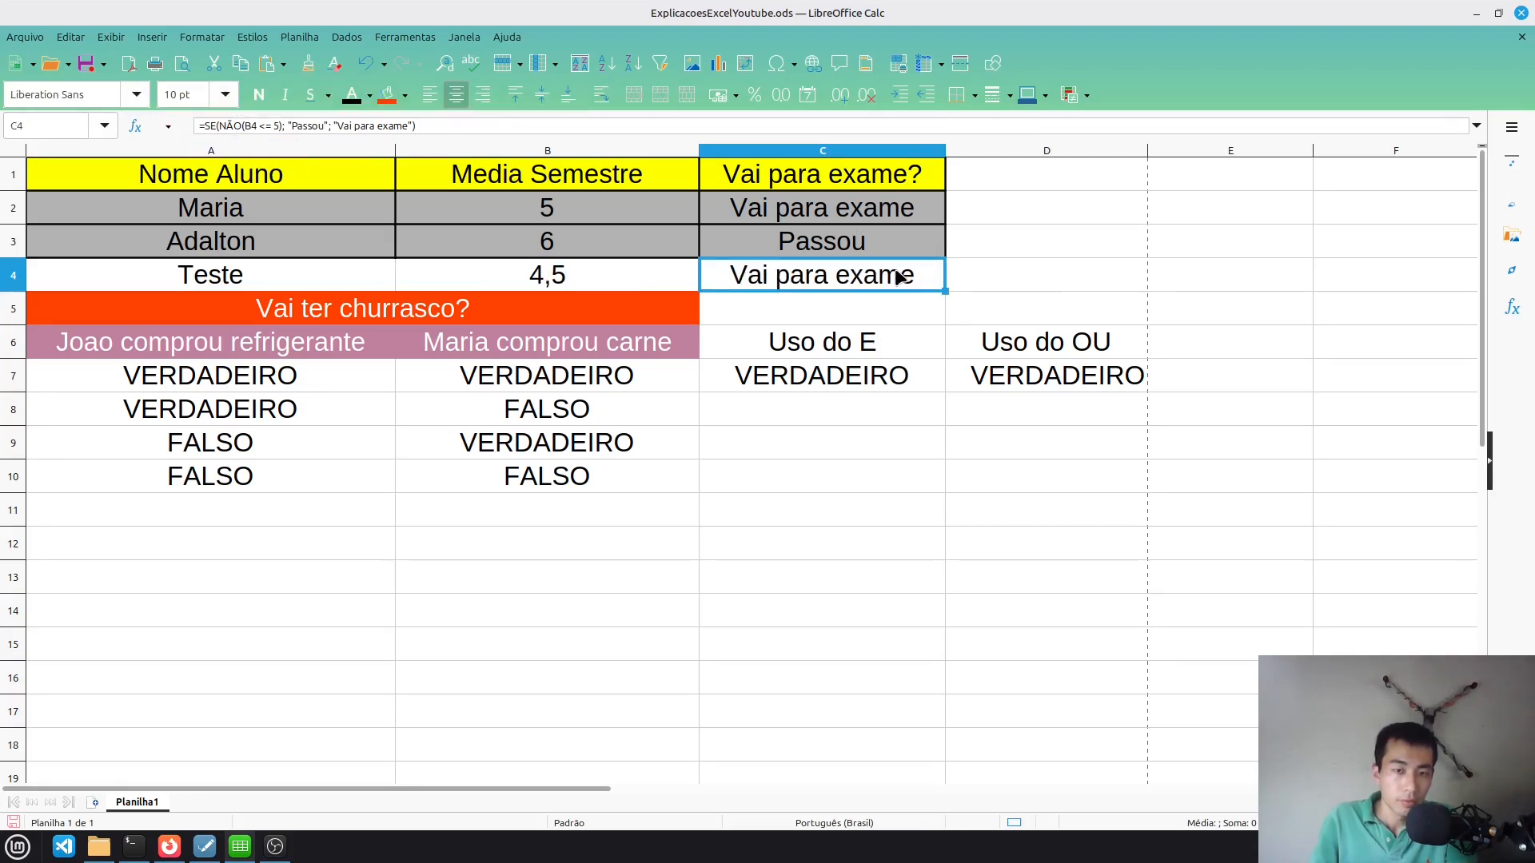
Remove NÃO from the C4 formula, leaving =SE((B4 <= 5); "Passou"; "Vai para exame"), and enter it
click(242, 126)
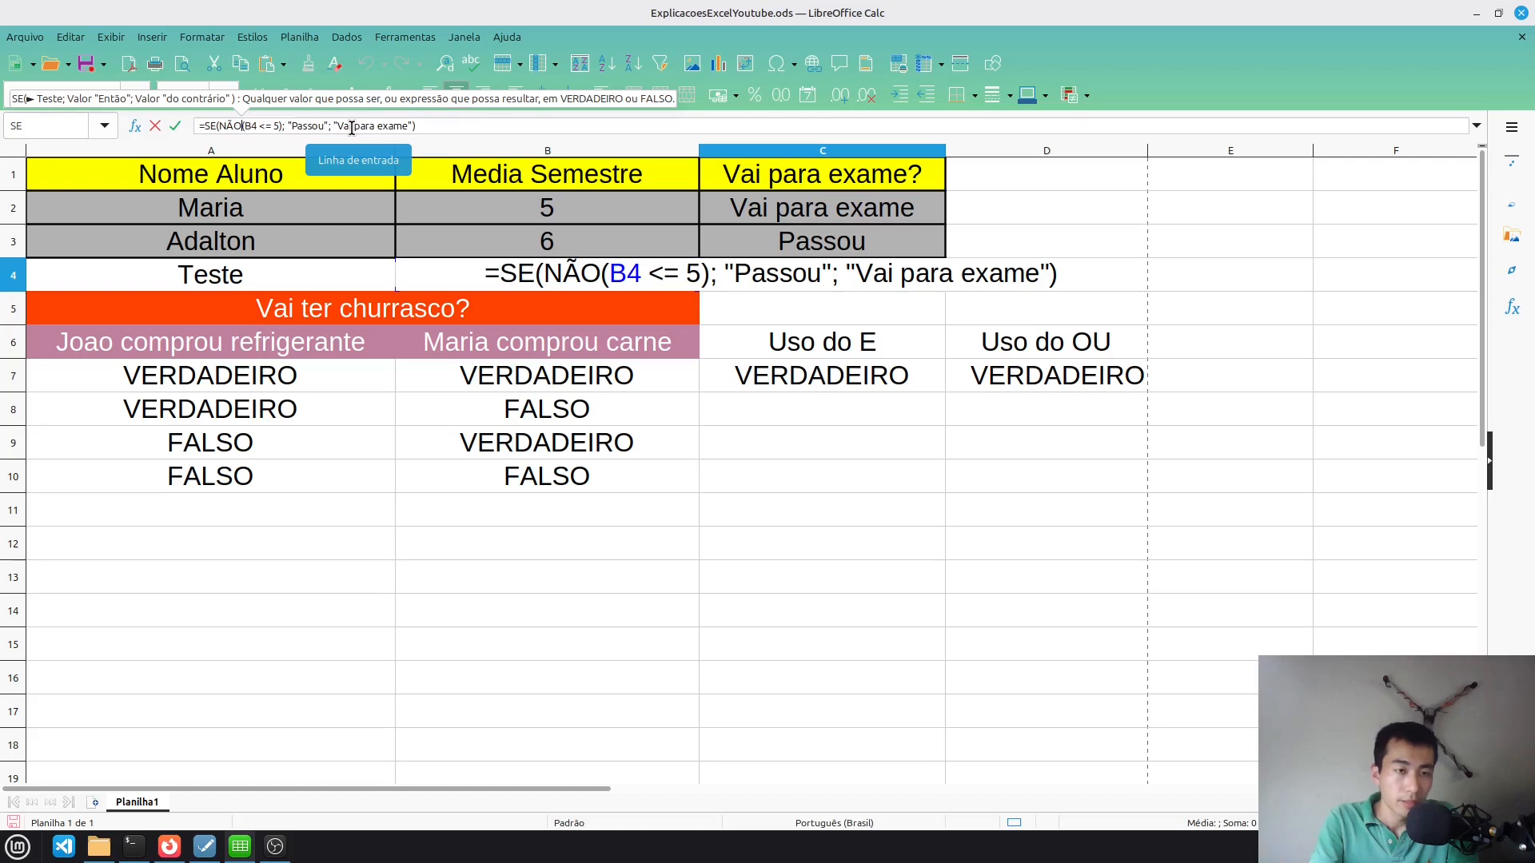
key(BackSpace)
key(BackSpace)
key(BackSpace)
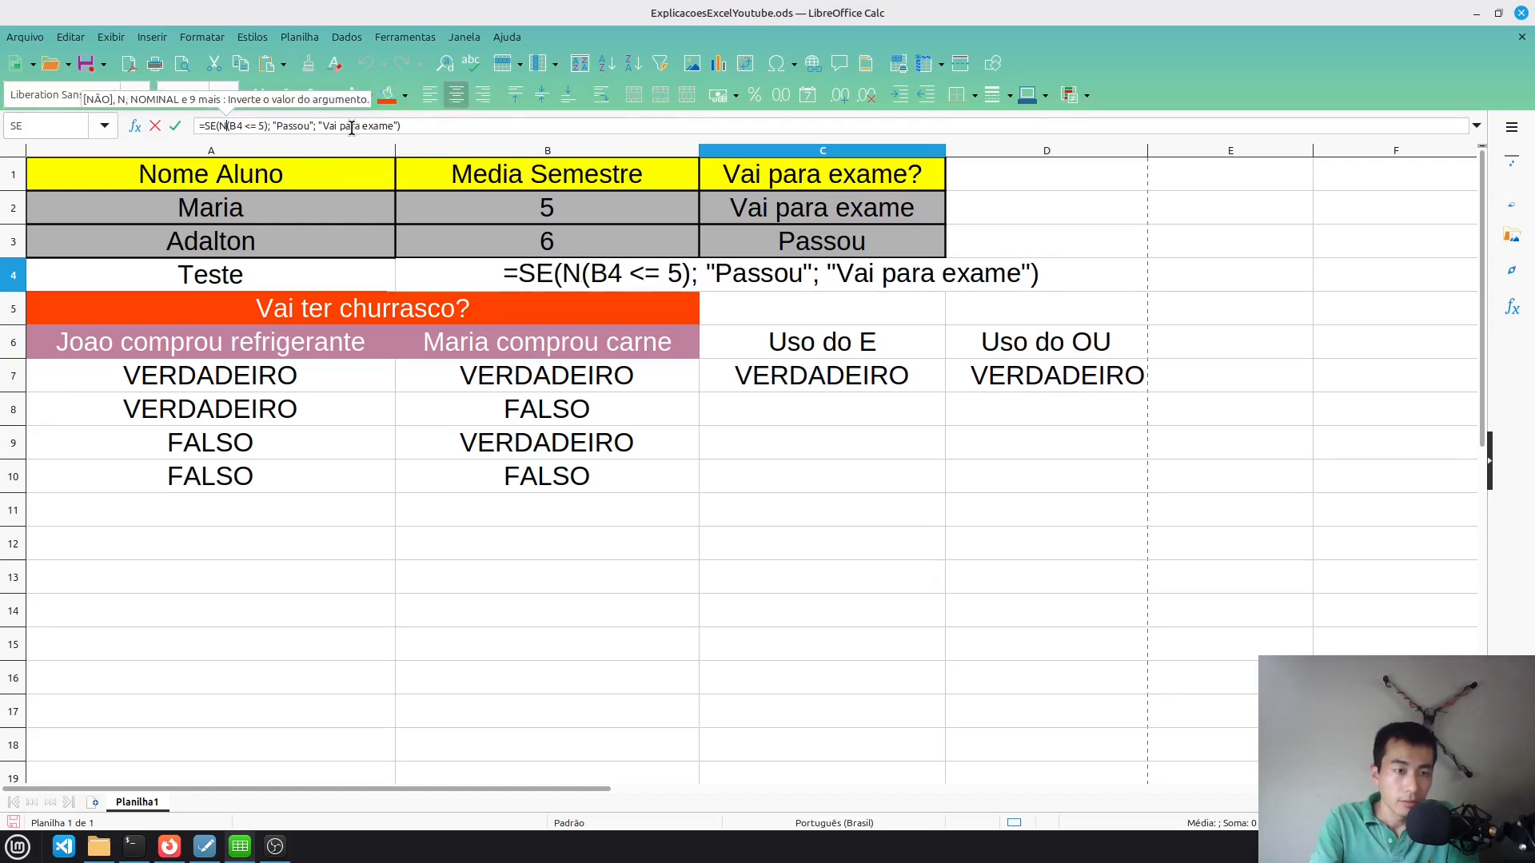
key(Right)
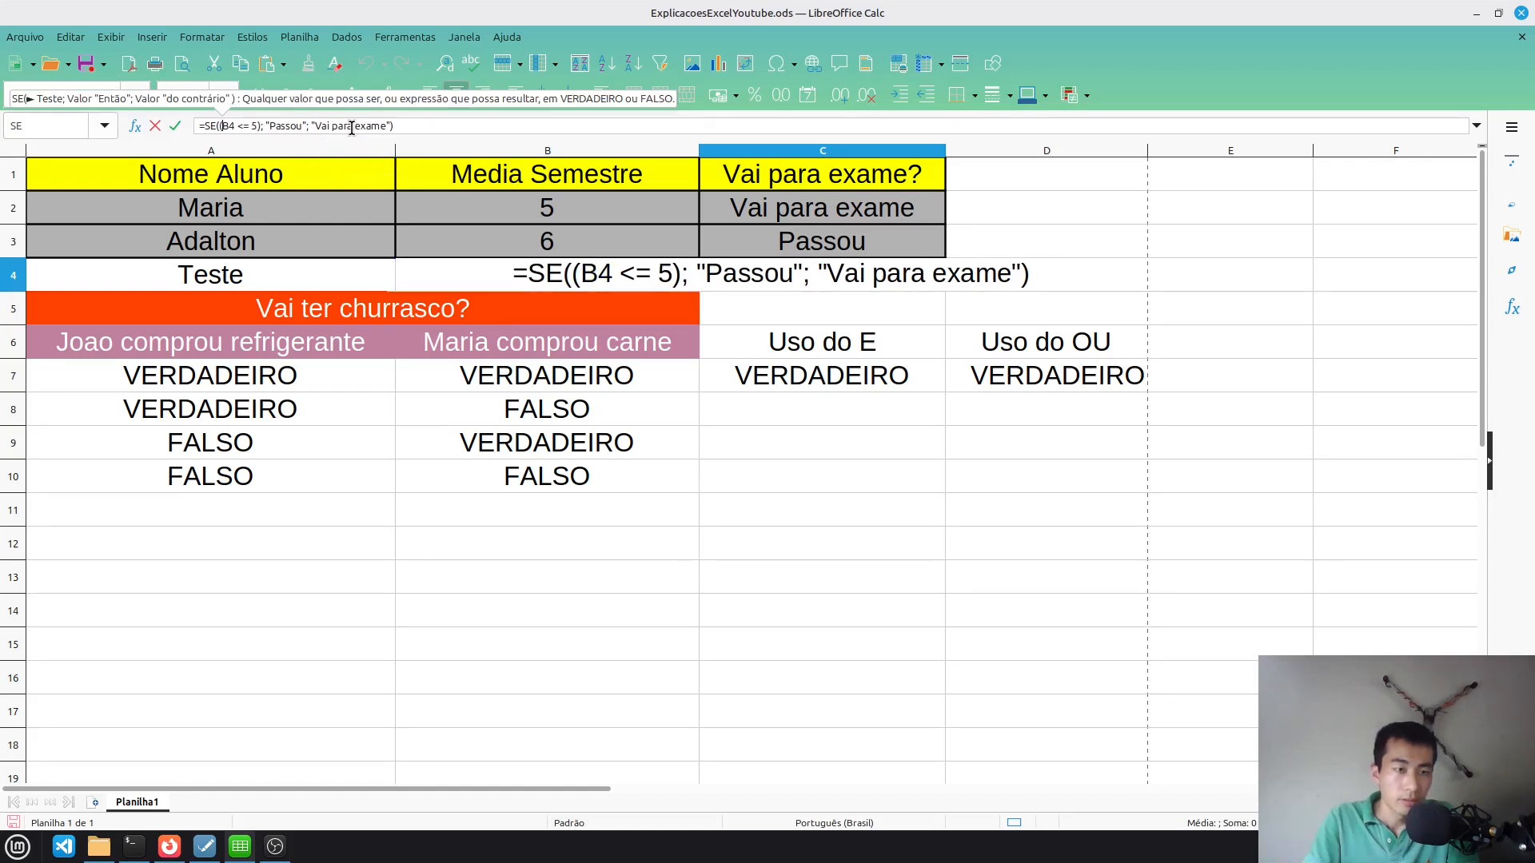
key(Right)
key(Right)
key(Right)
key(Right)
key(Right)
key(Right)
key(Right)
key(Right)
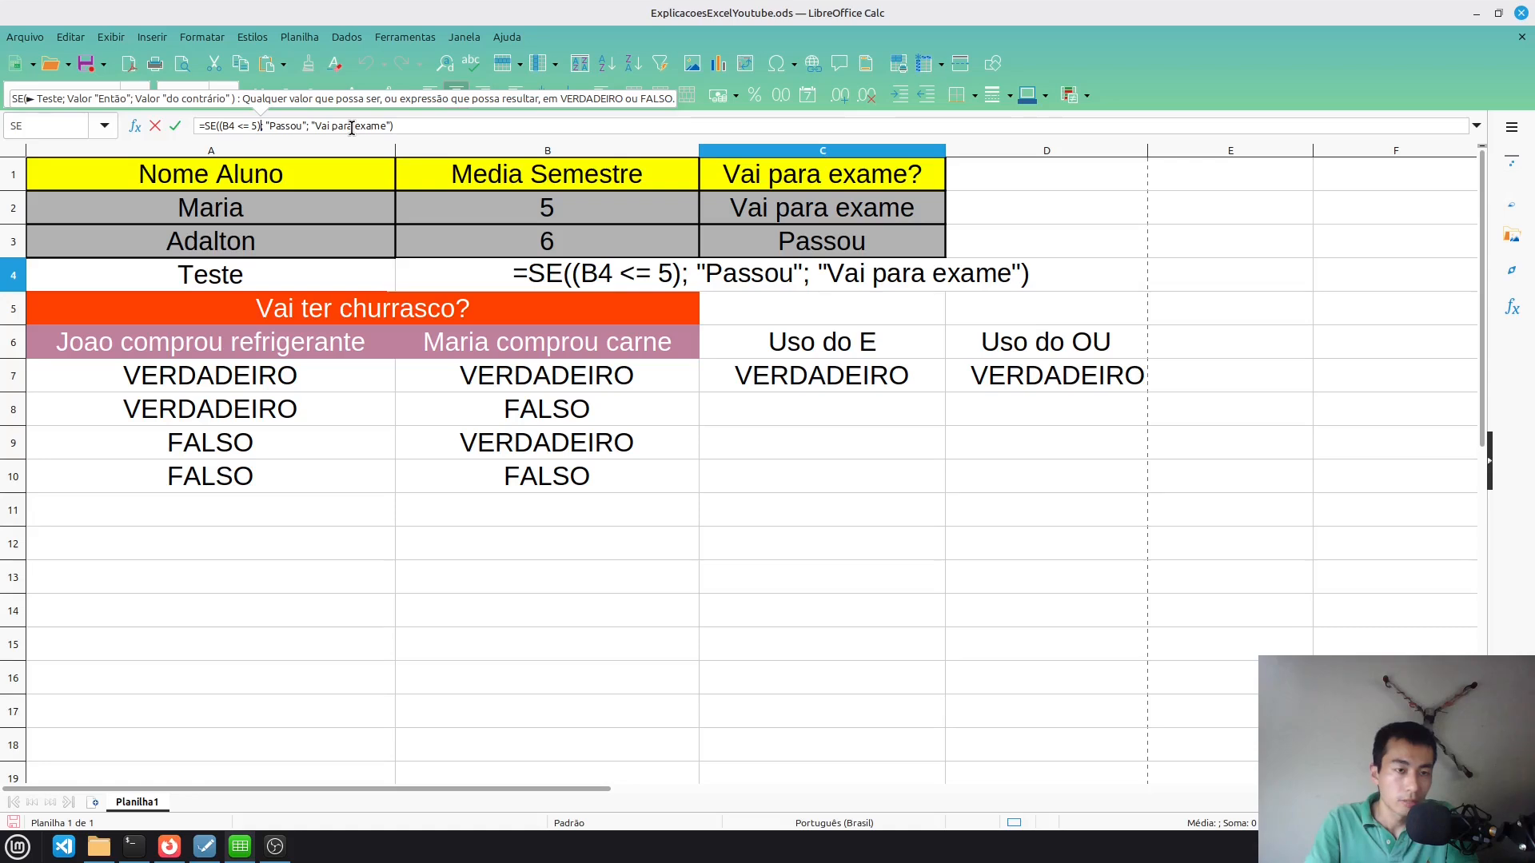
key(Return)
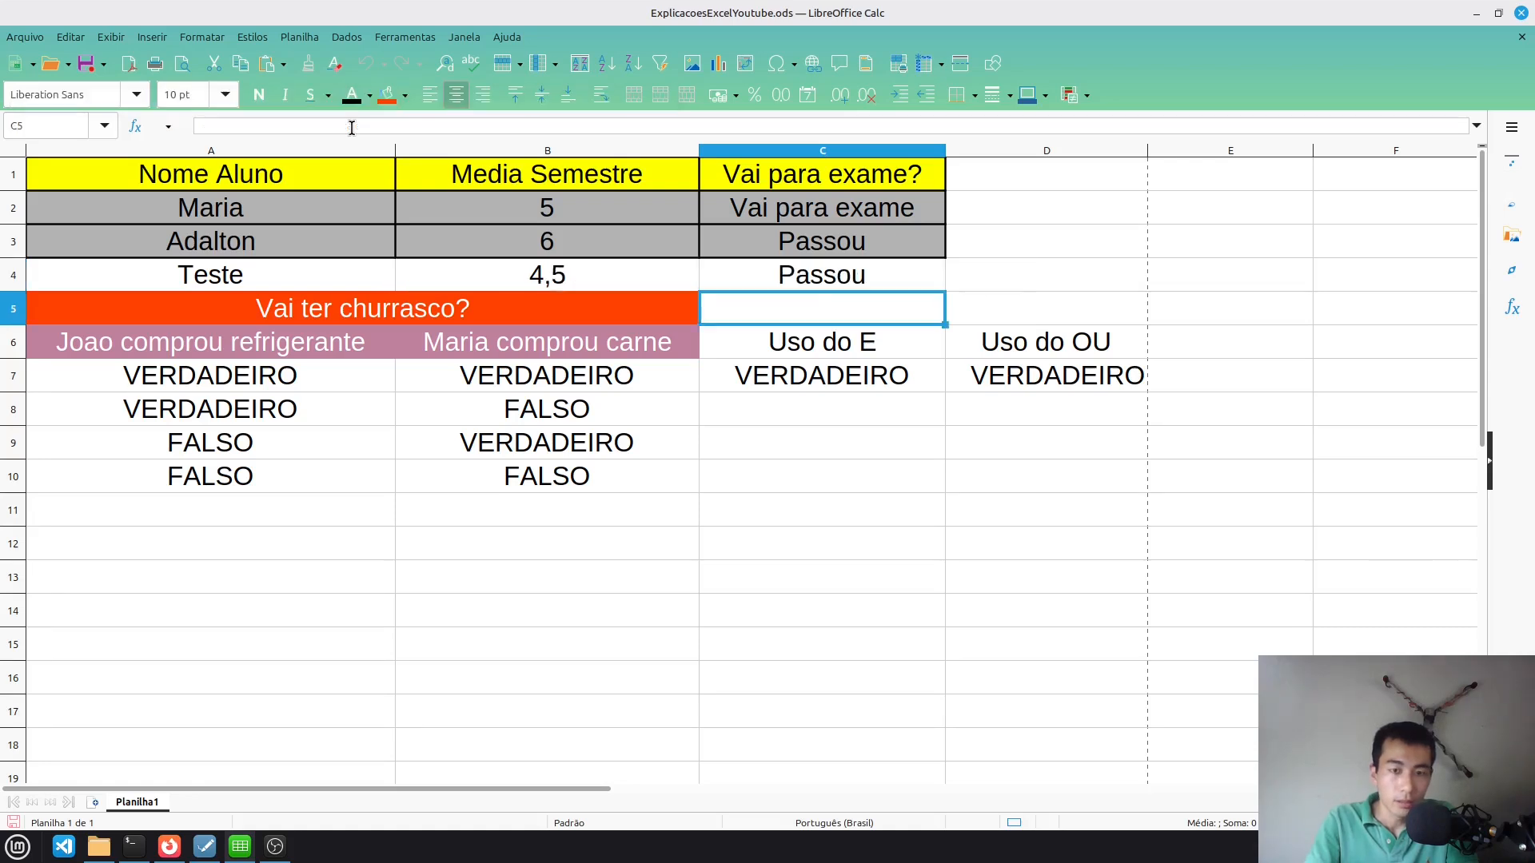
Review the result arguments of the C4 formula and put NÃO back in front of the (B4 <= 5) condition
click(773, 275)
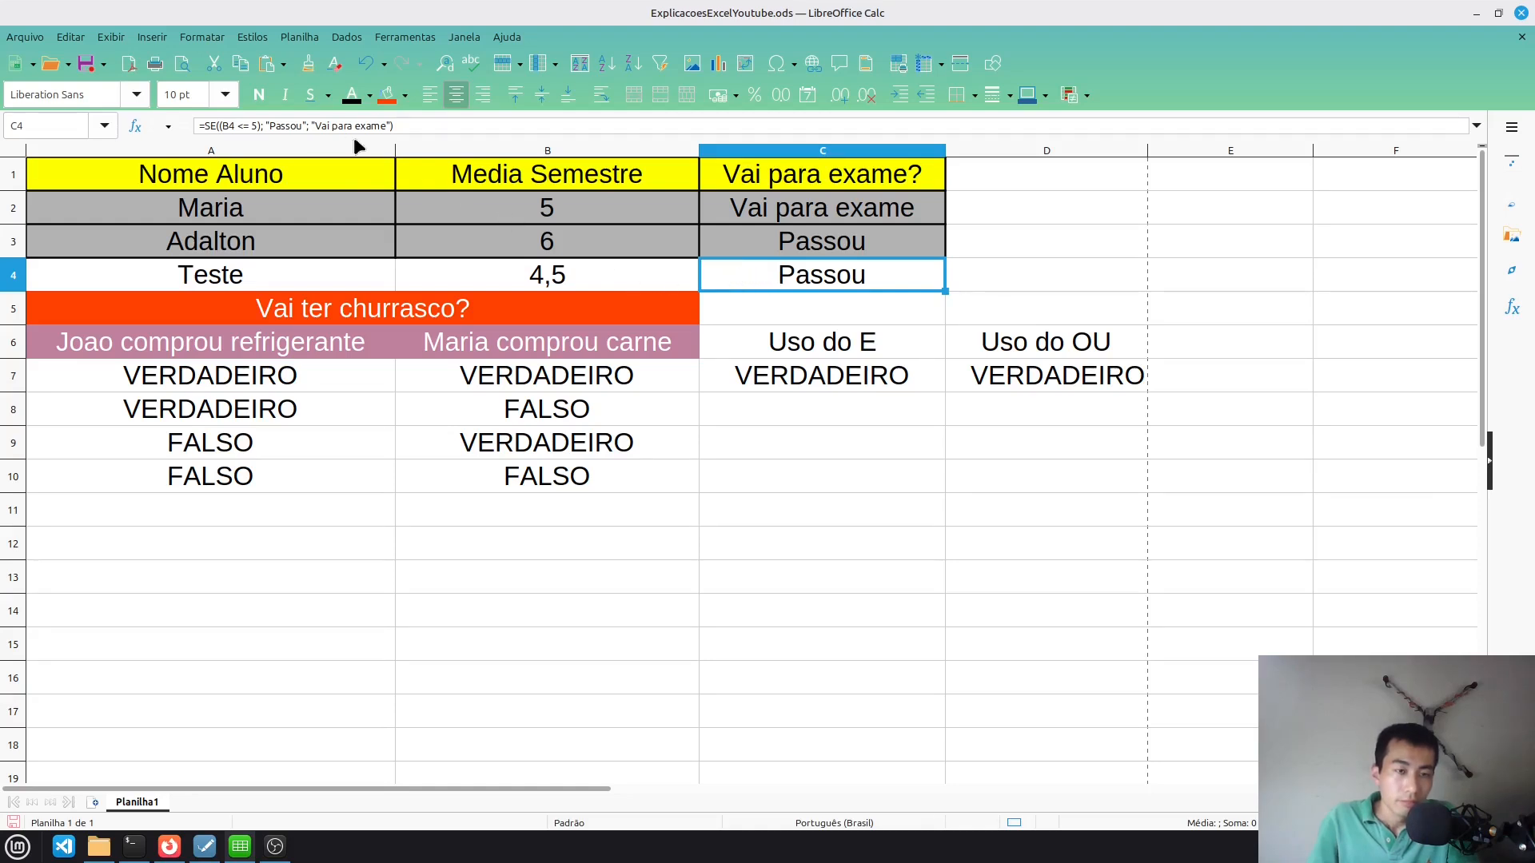
click(310, 128)
drag(310, 128, 390, 128)
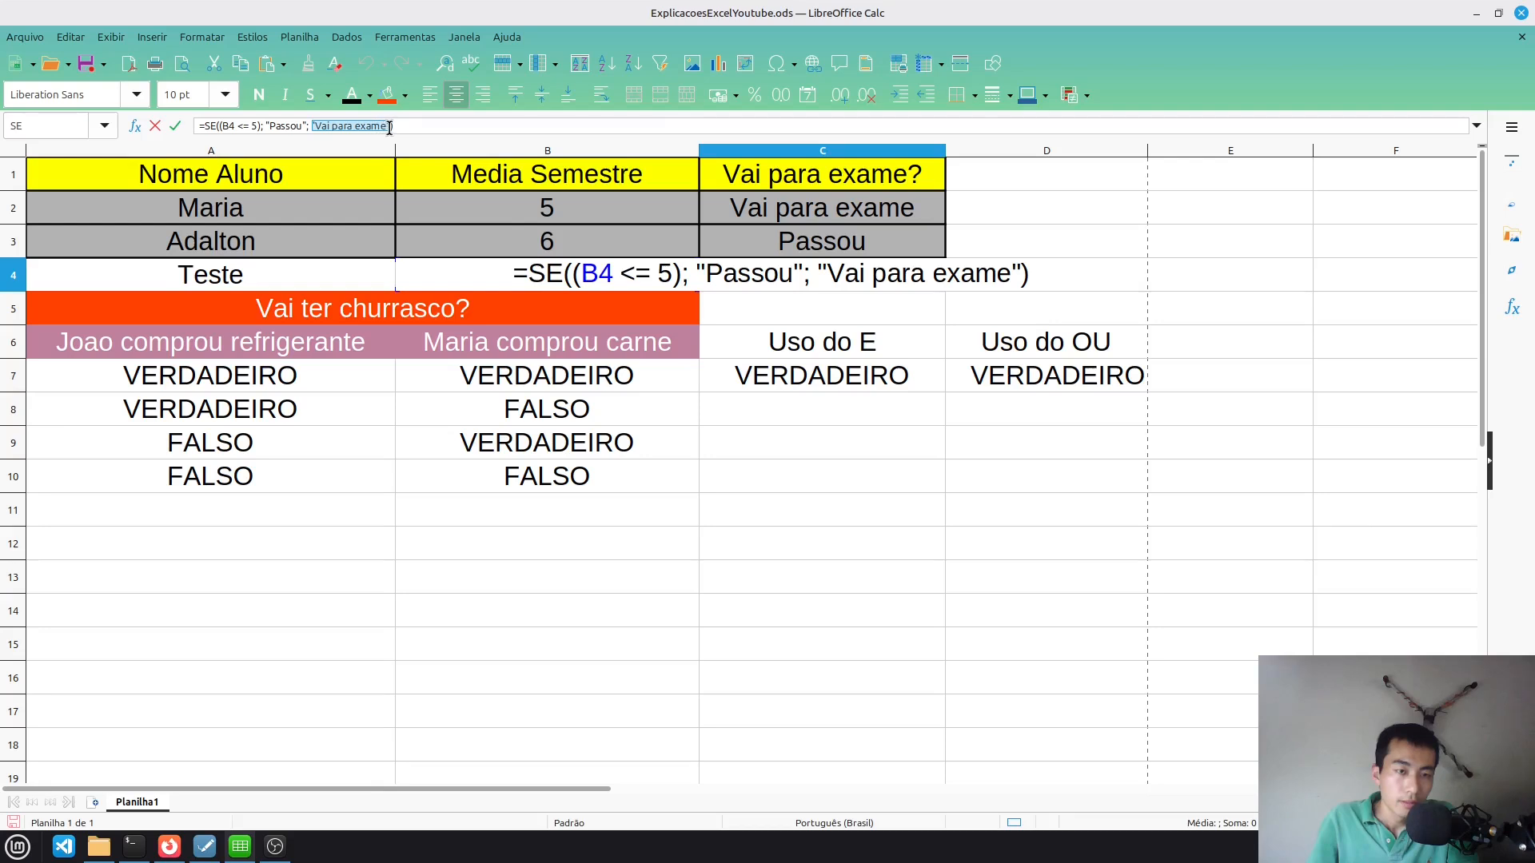
click(268, 126)
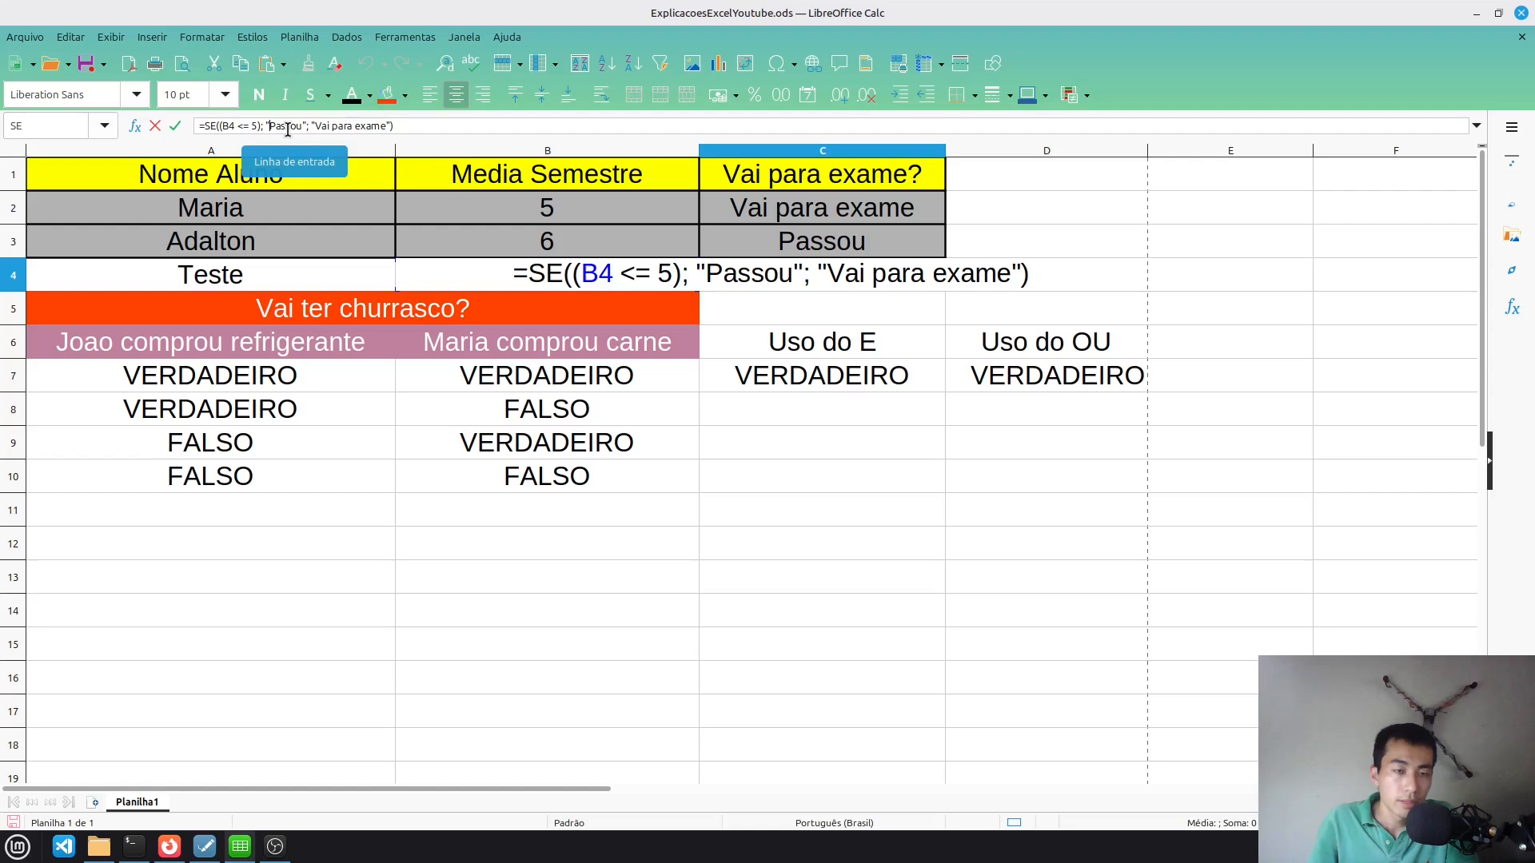
click(221, 126)
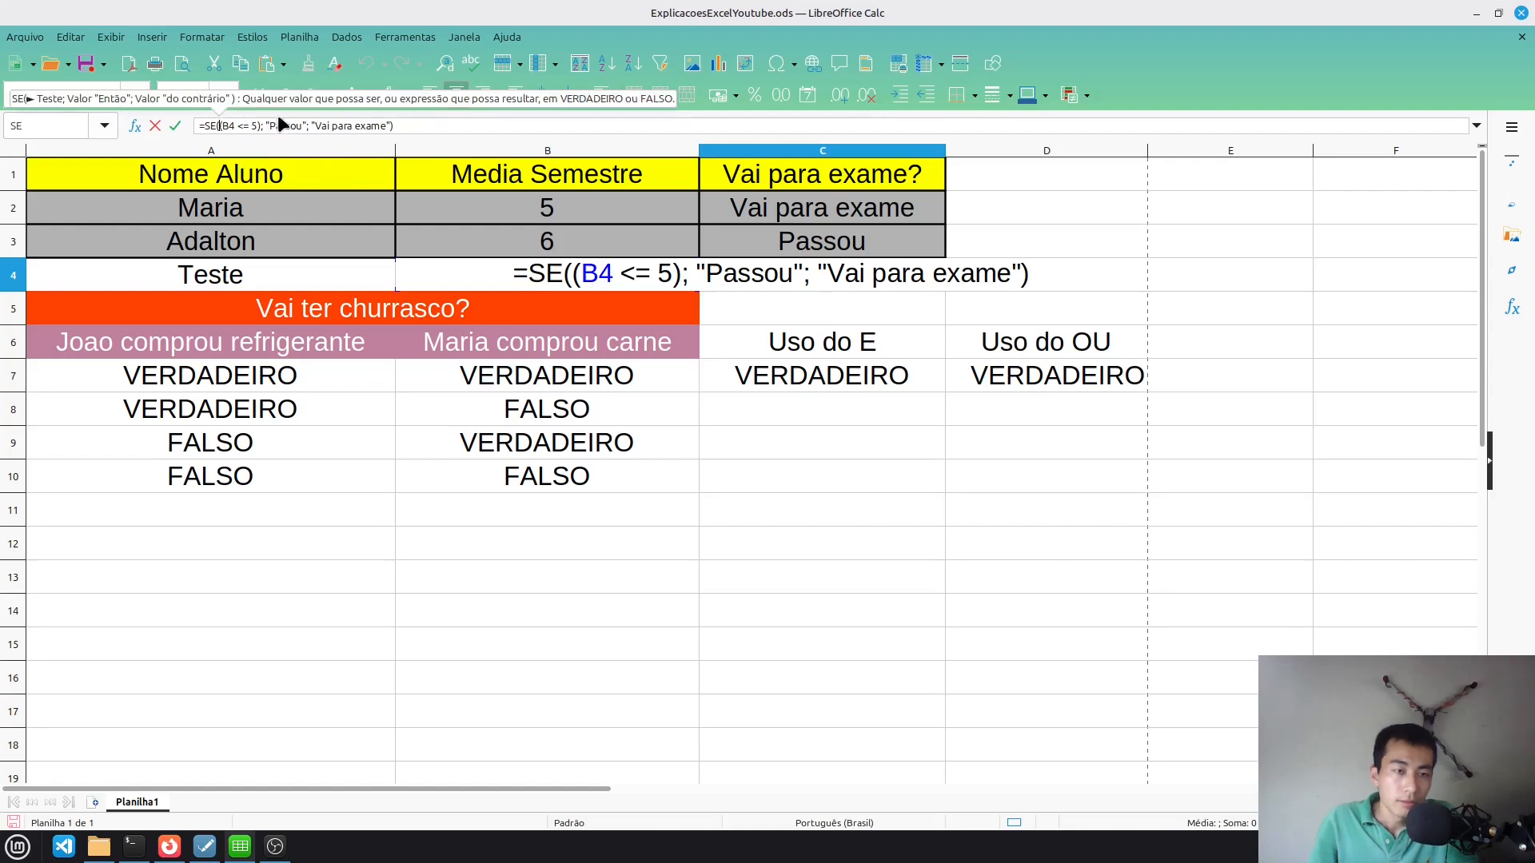
text(NÃ)
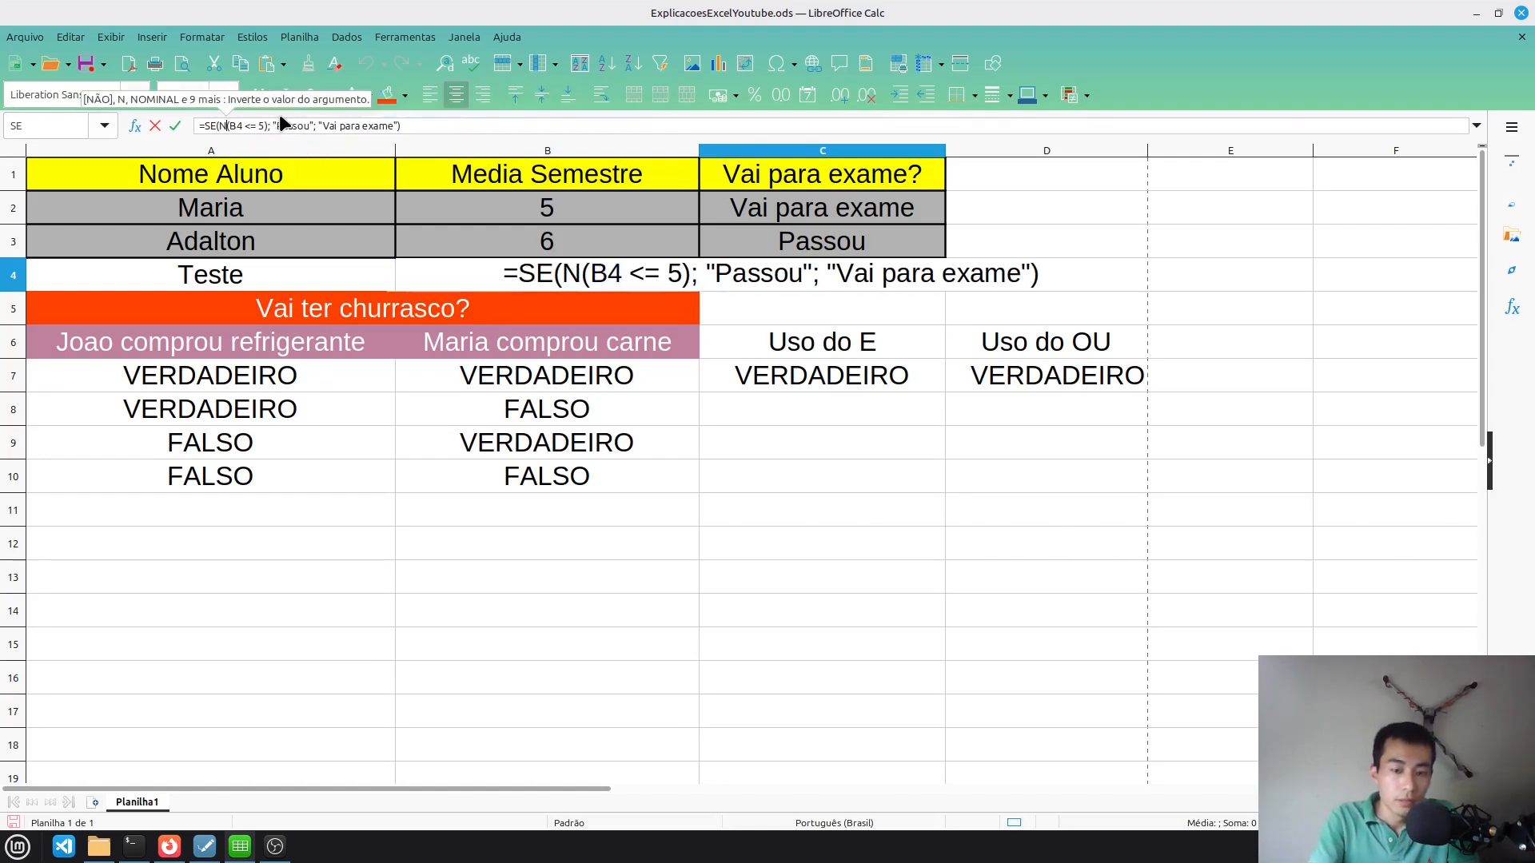
text(O)
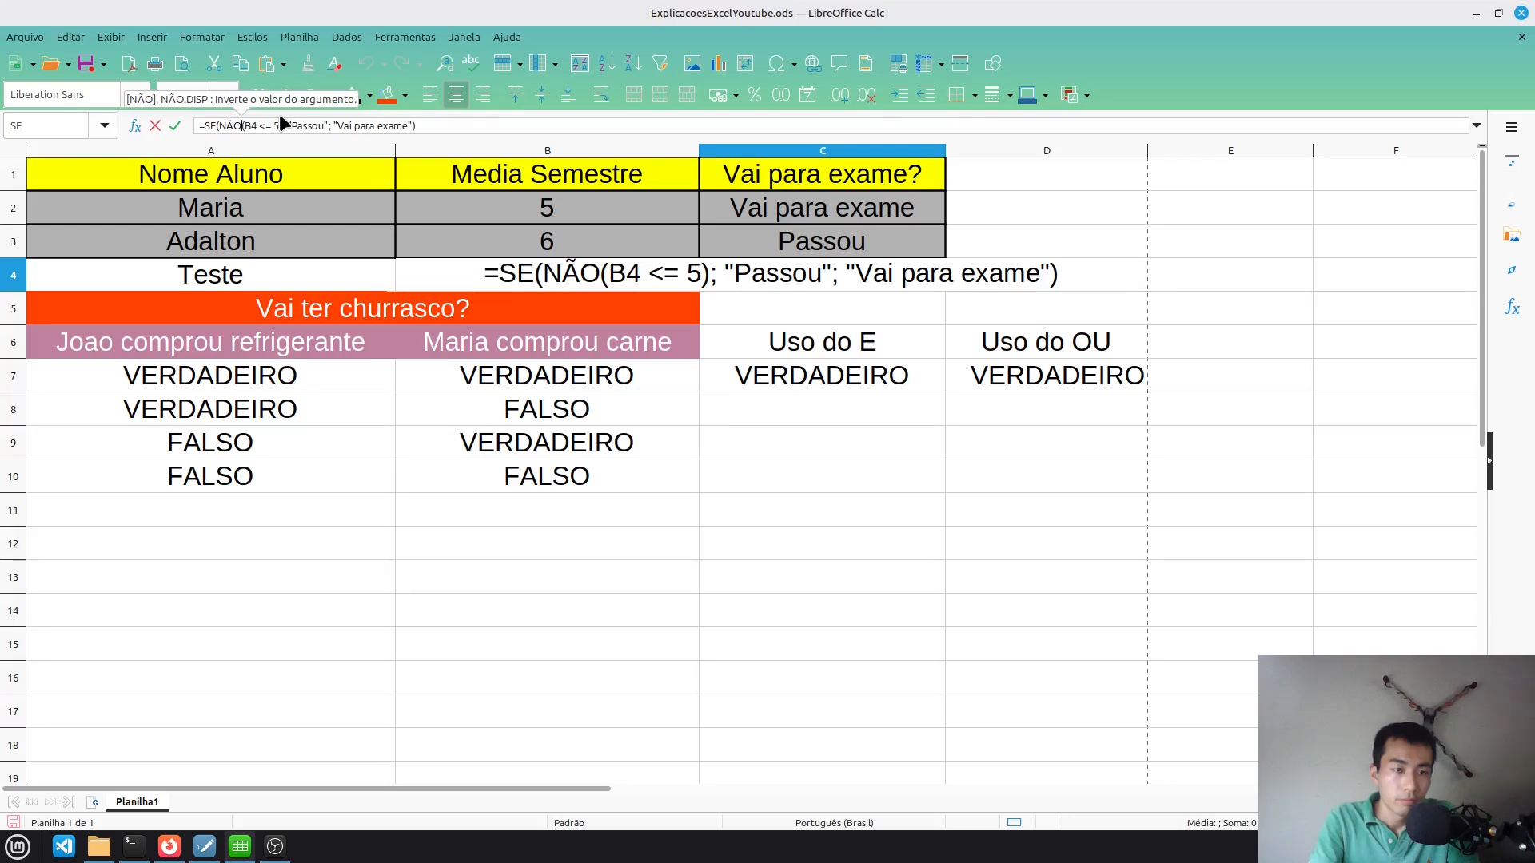
key(Return)
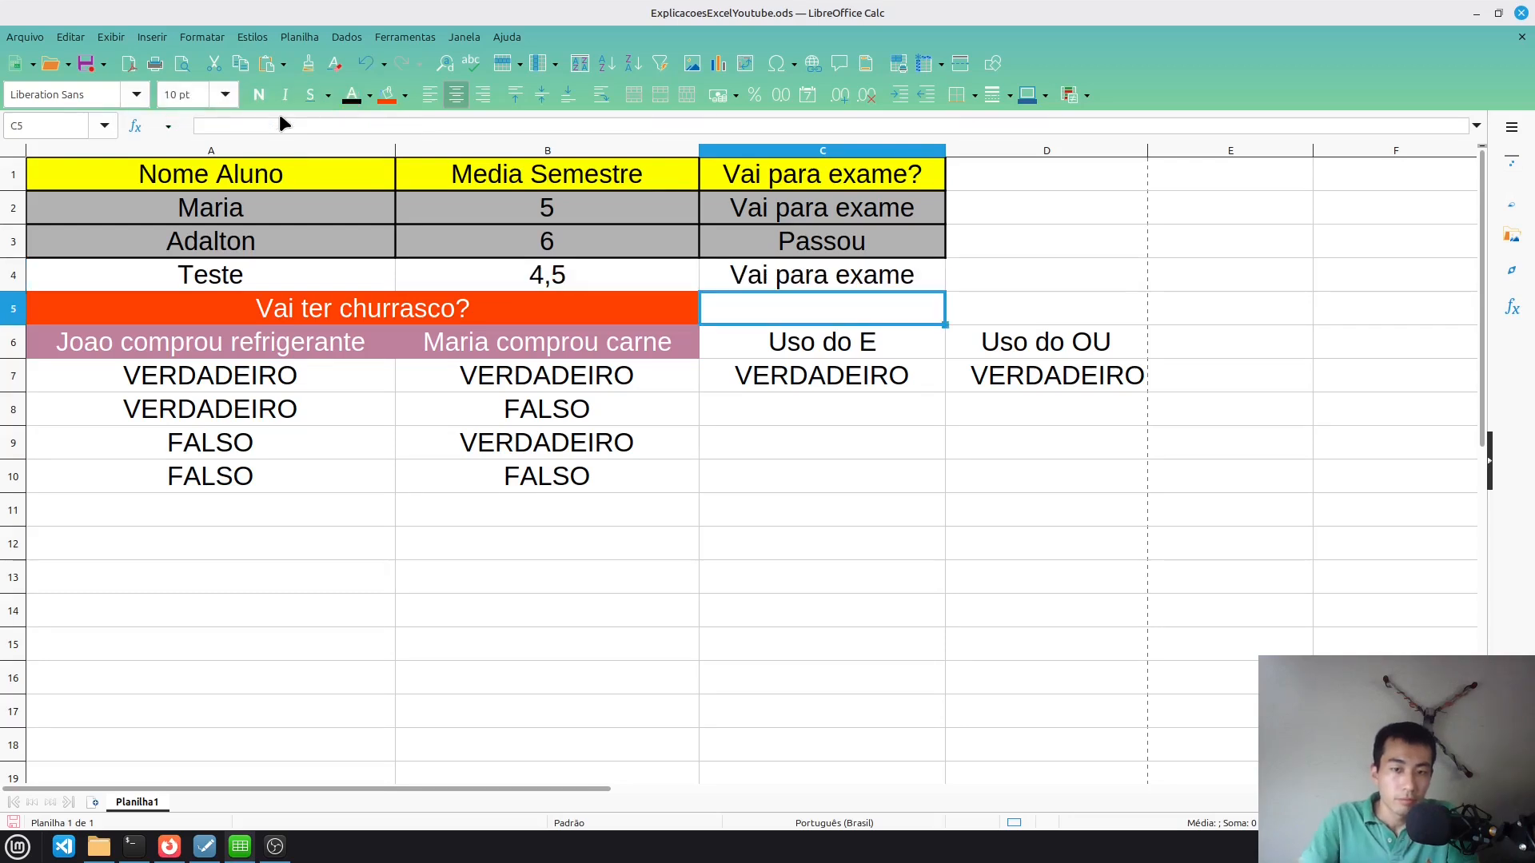
Examine the NÃO condition and the "Passou" and "Vai para exame" arguments of the C4 formula
key(Up)
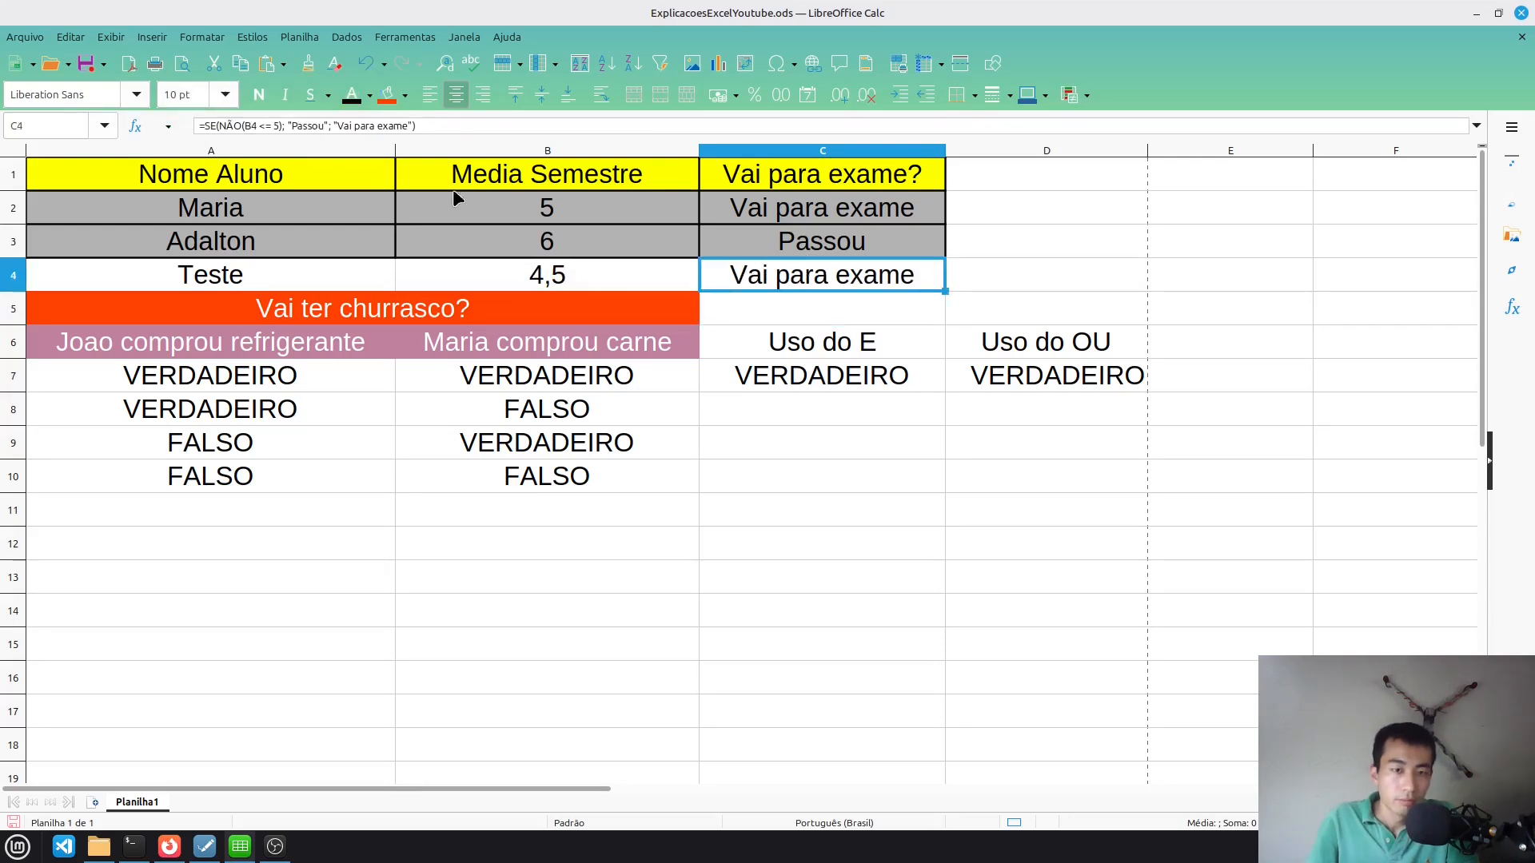
click(228, 124)
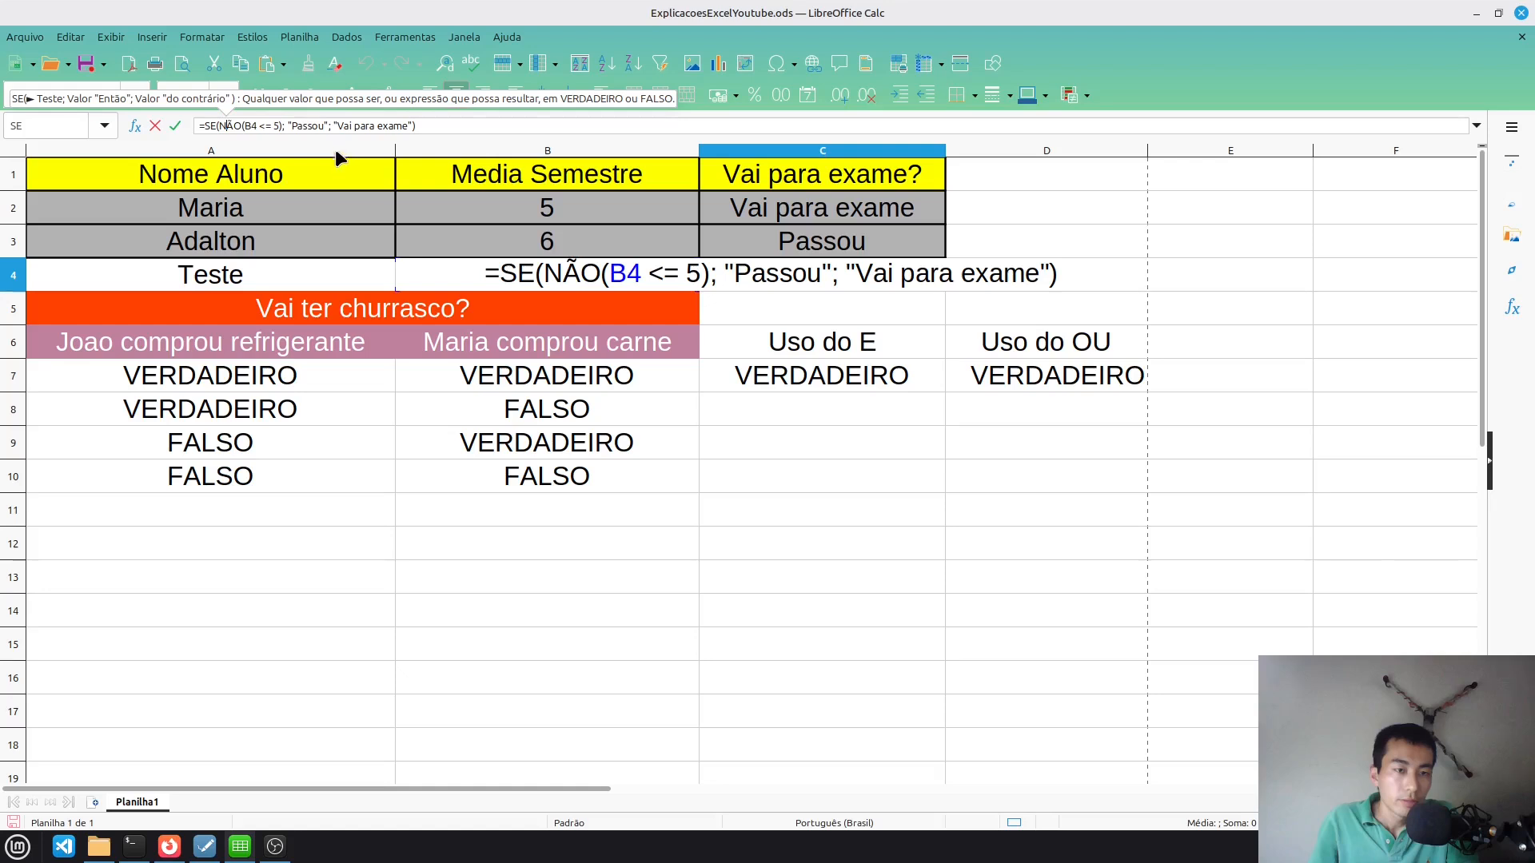
click(325, 126)
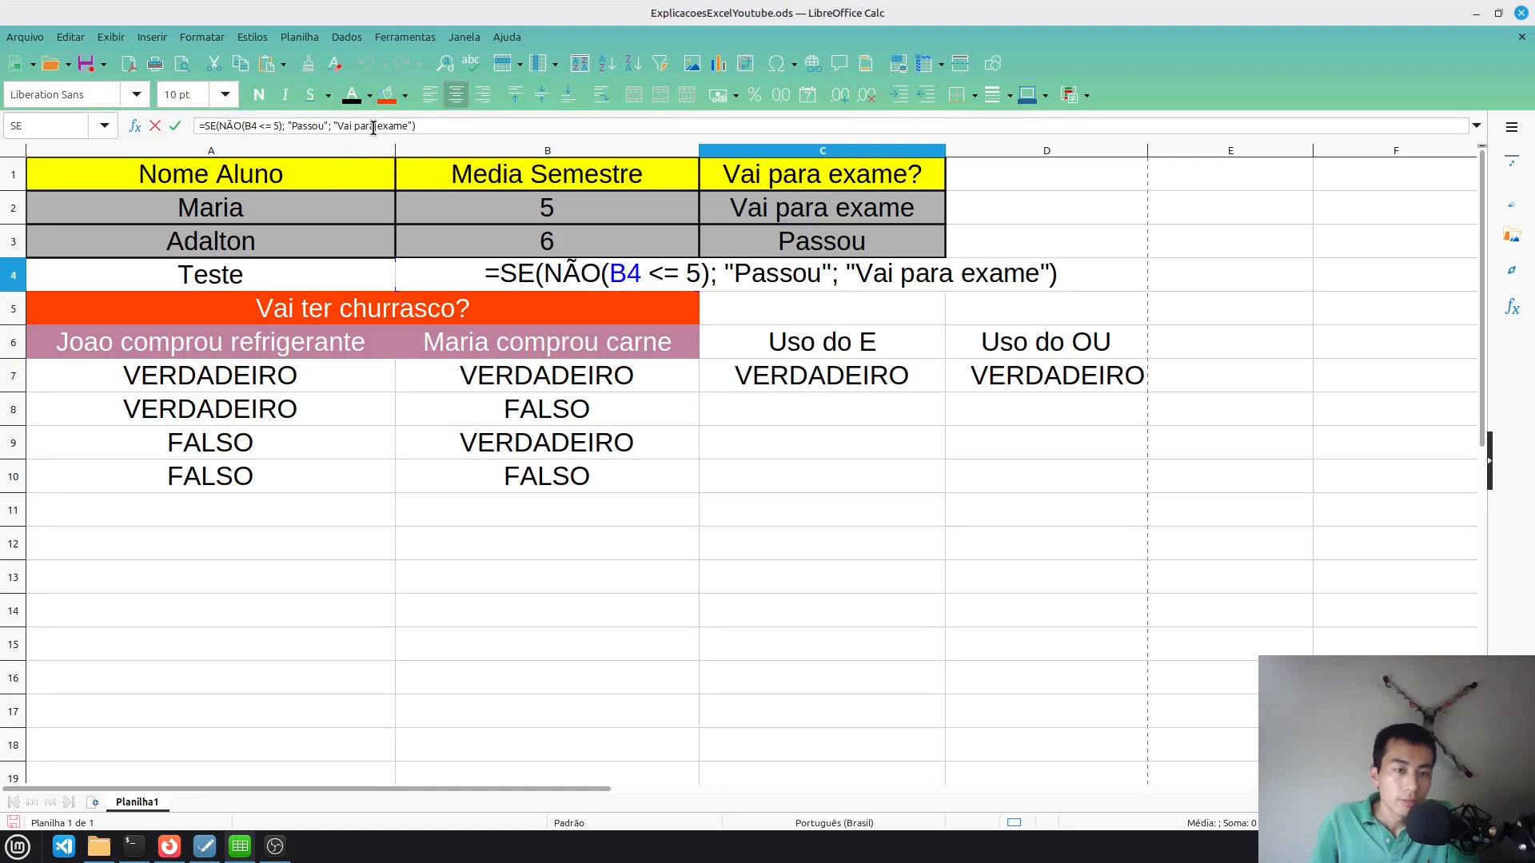
click(374, 125)
double_click(305, 126)
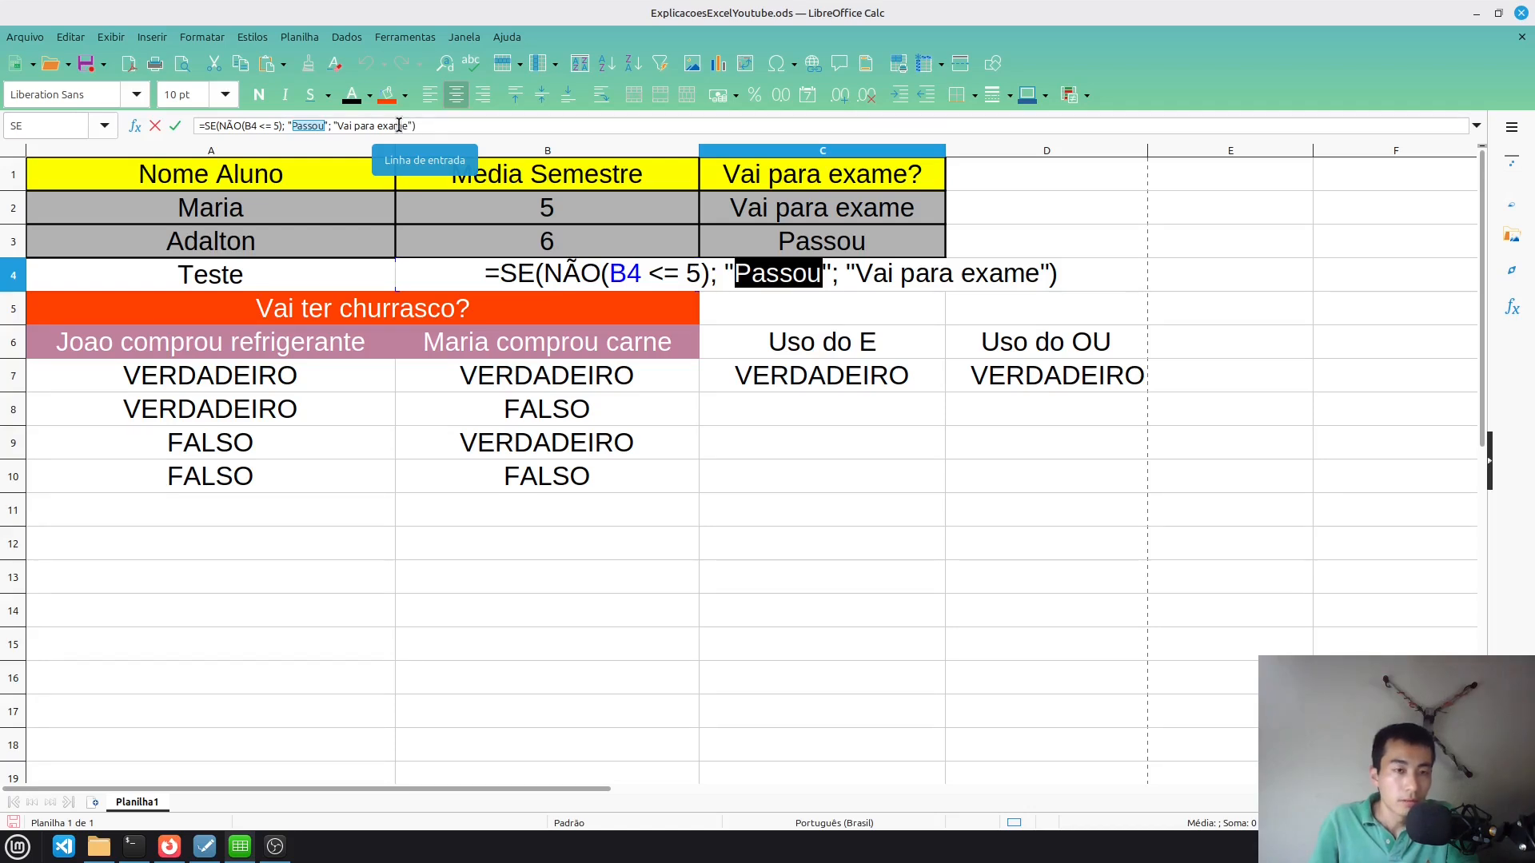
click(235, 125)
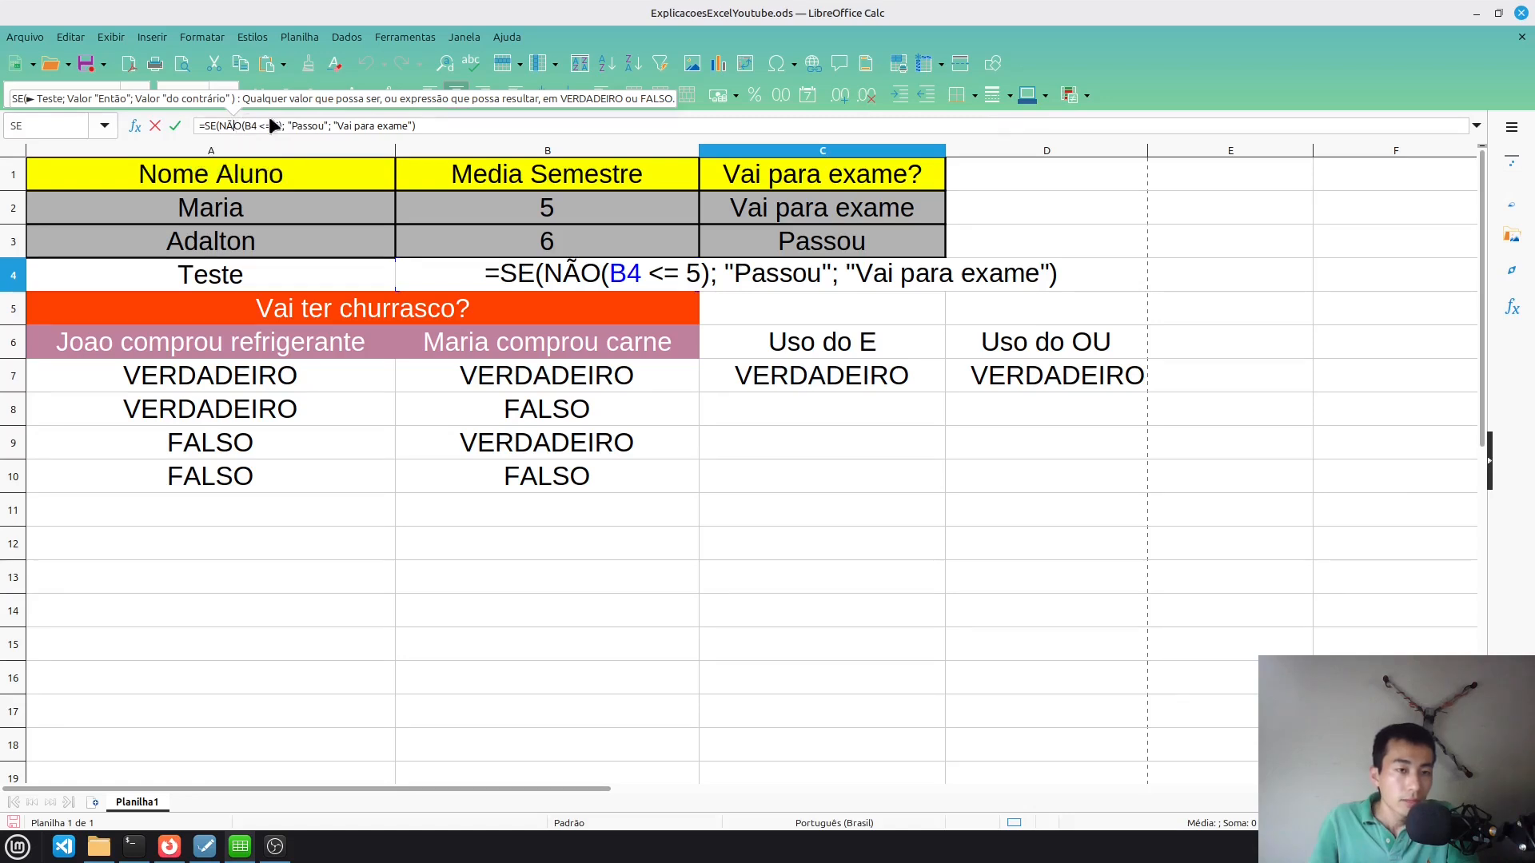
click(307, 126)
click(365, 126)
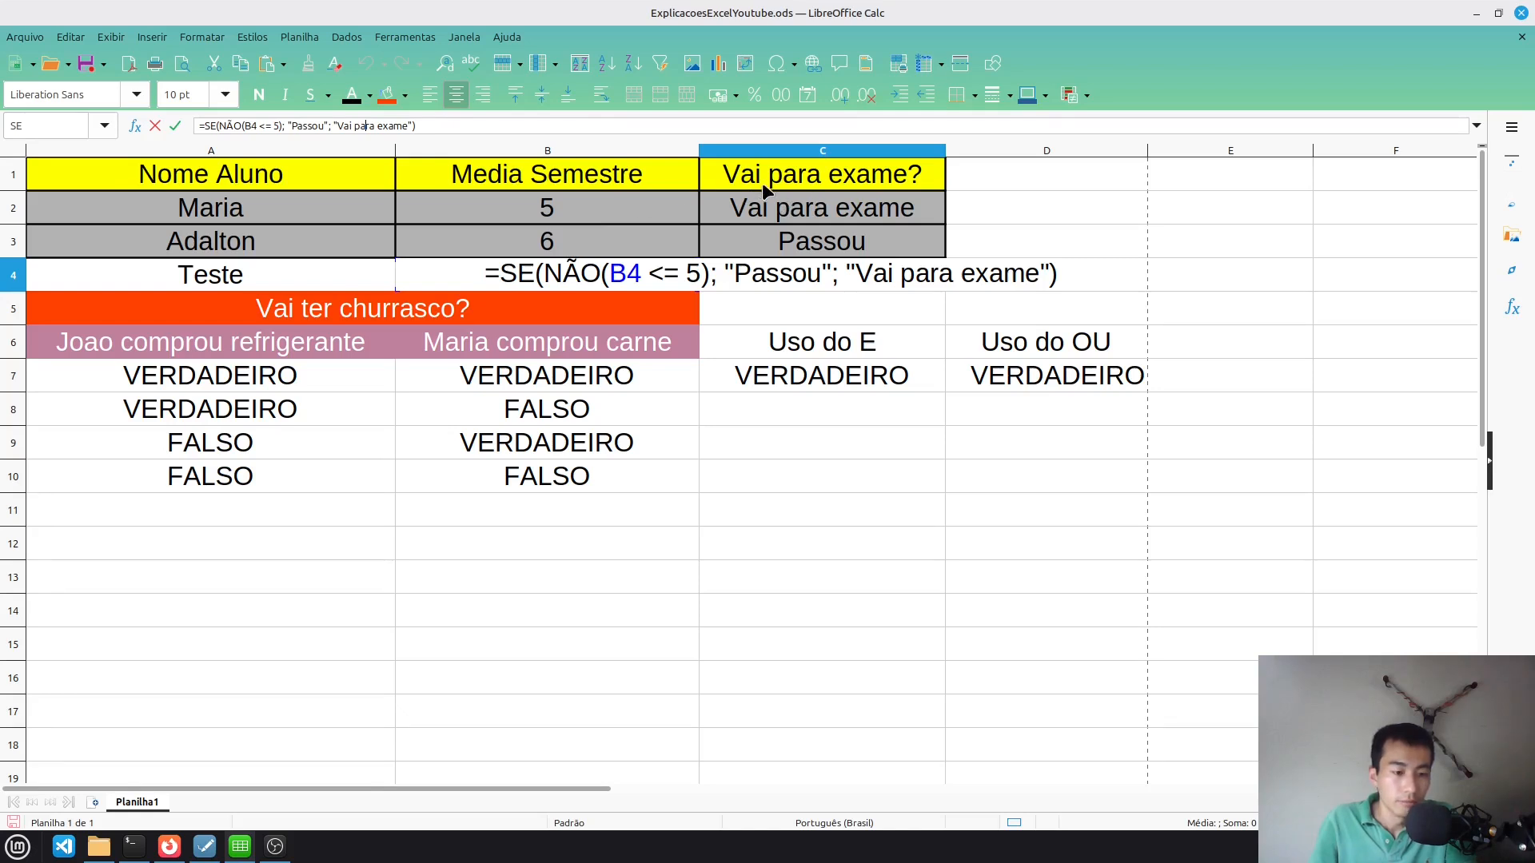
key(Return)
Look at the "Vai ter churrasco?" table's title and its first column header in A6
click(1031, 240)
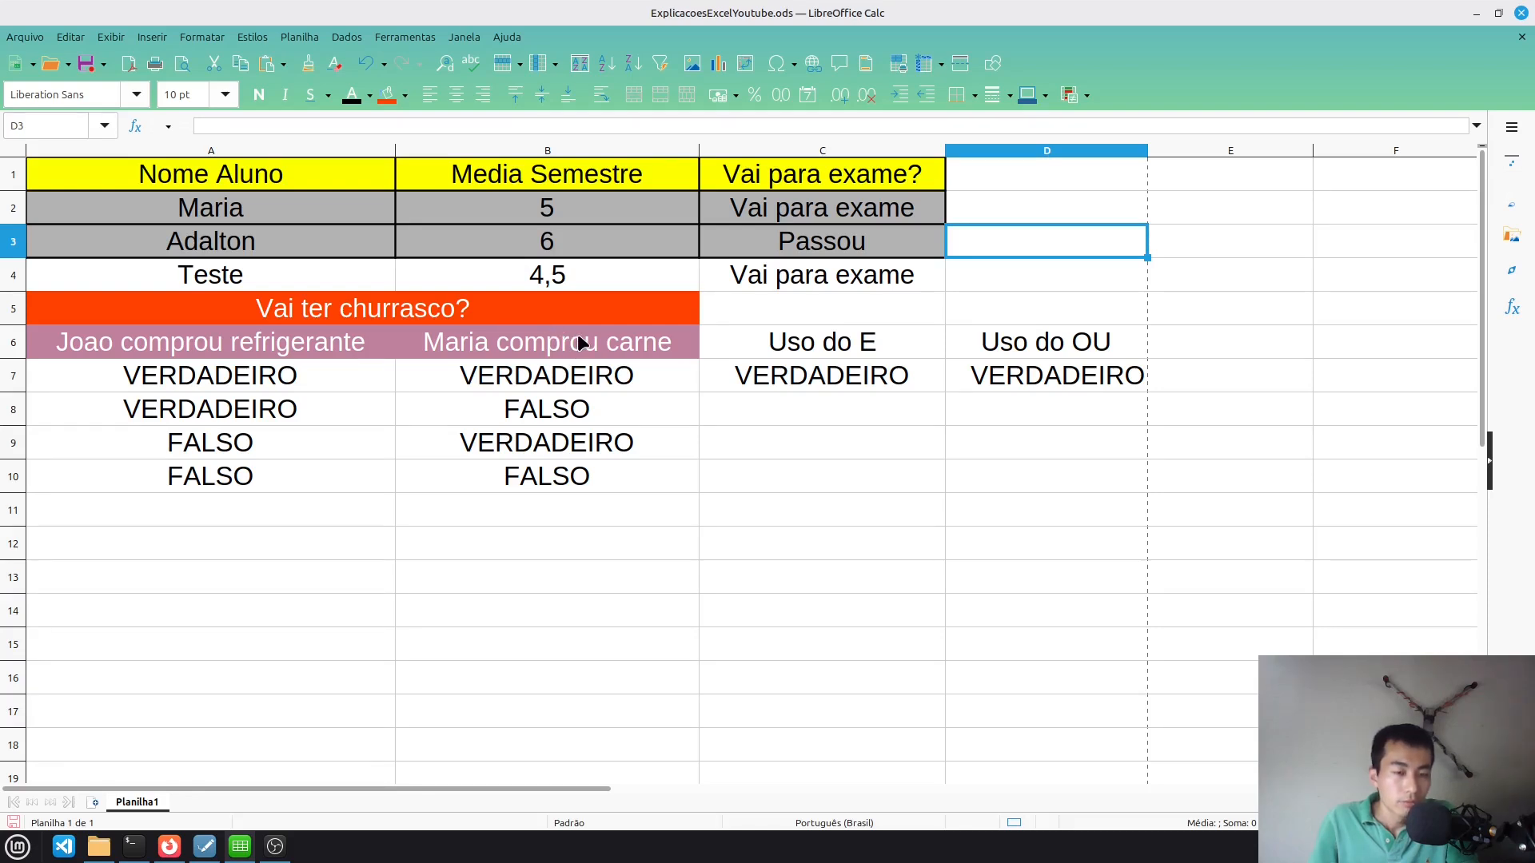
click(347, 309)
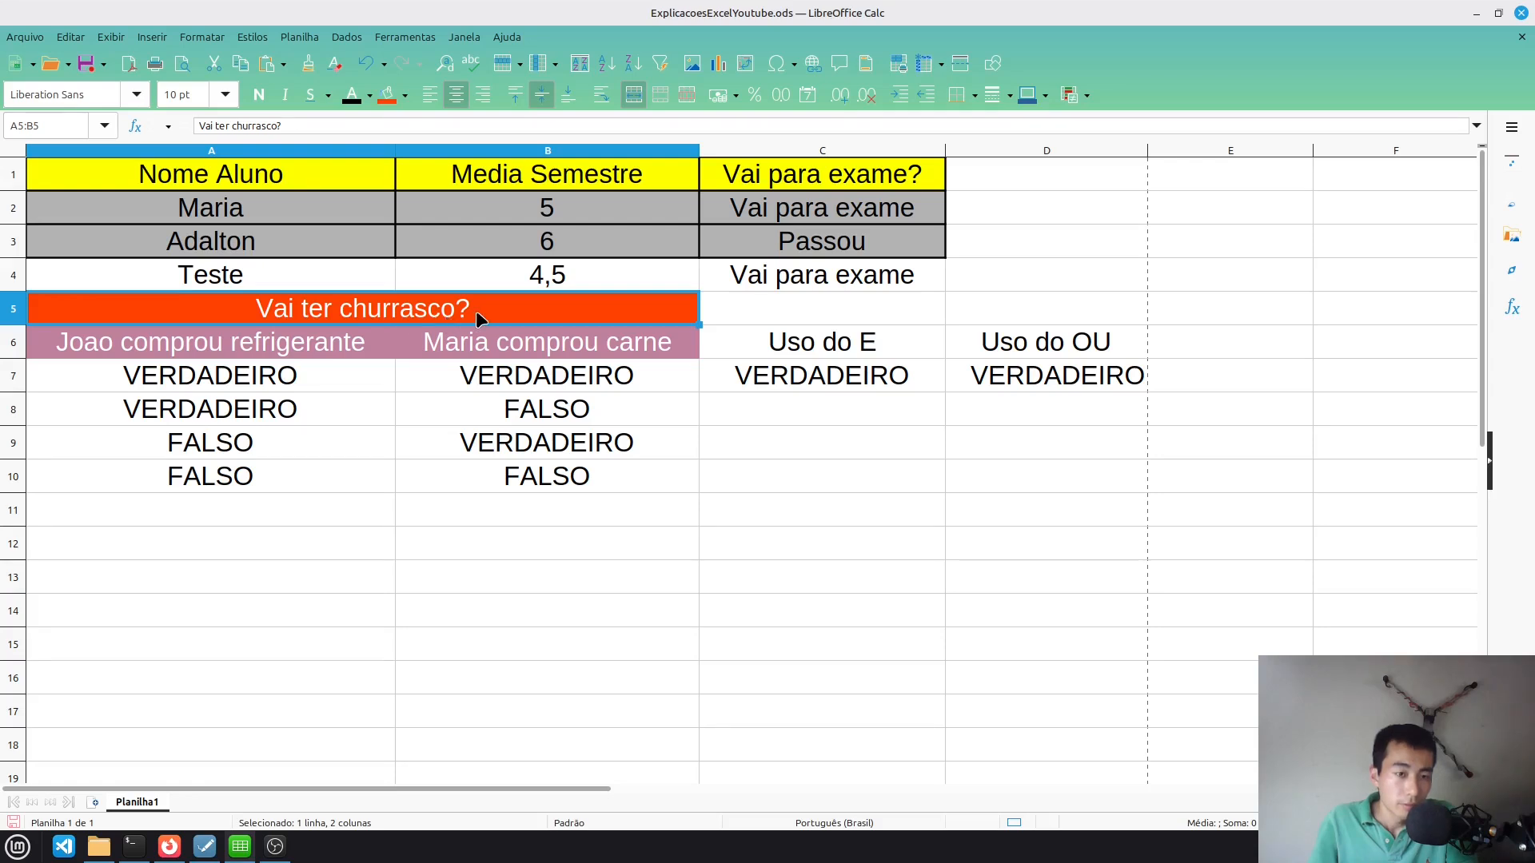
click(301, 359)
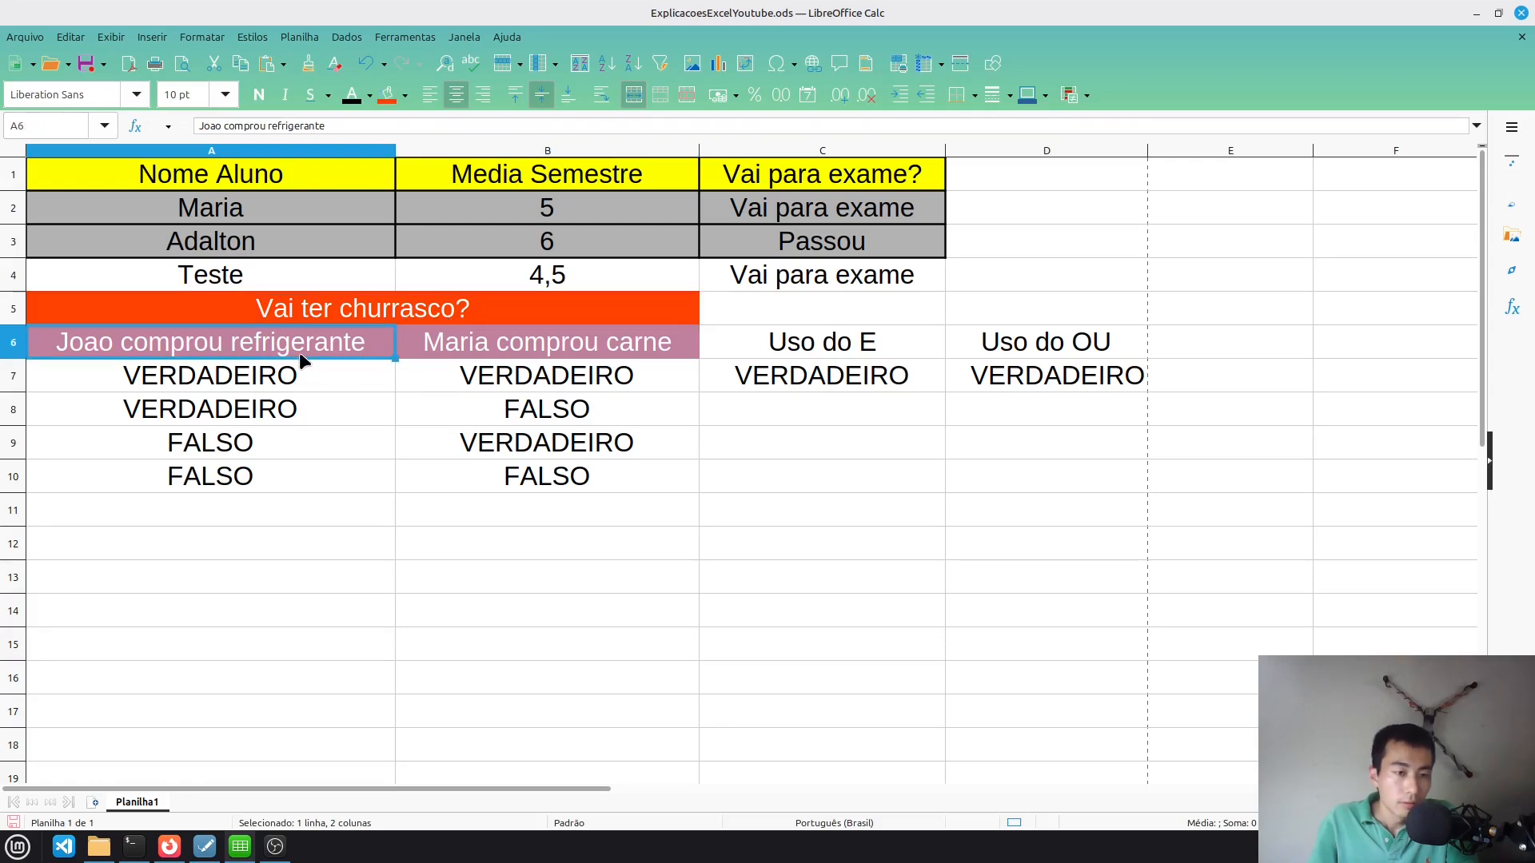
Review the barbecue table's two condition headers in A6 and B6 and the "Uso do E" header in C6
click(538, 344)
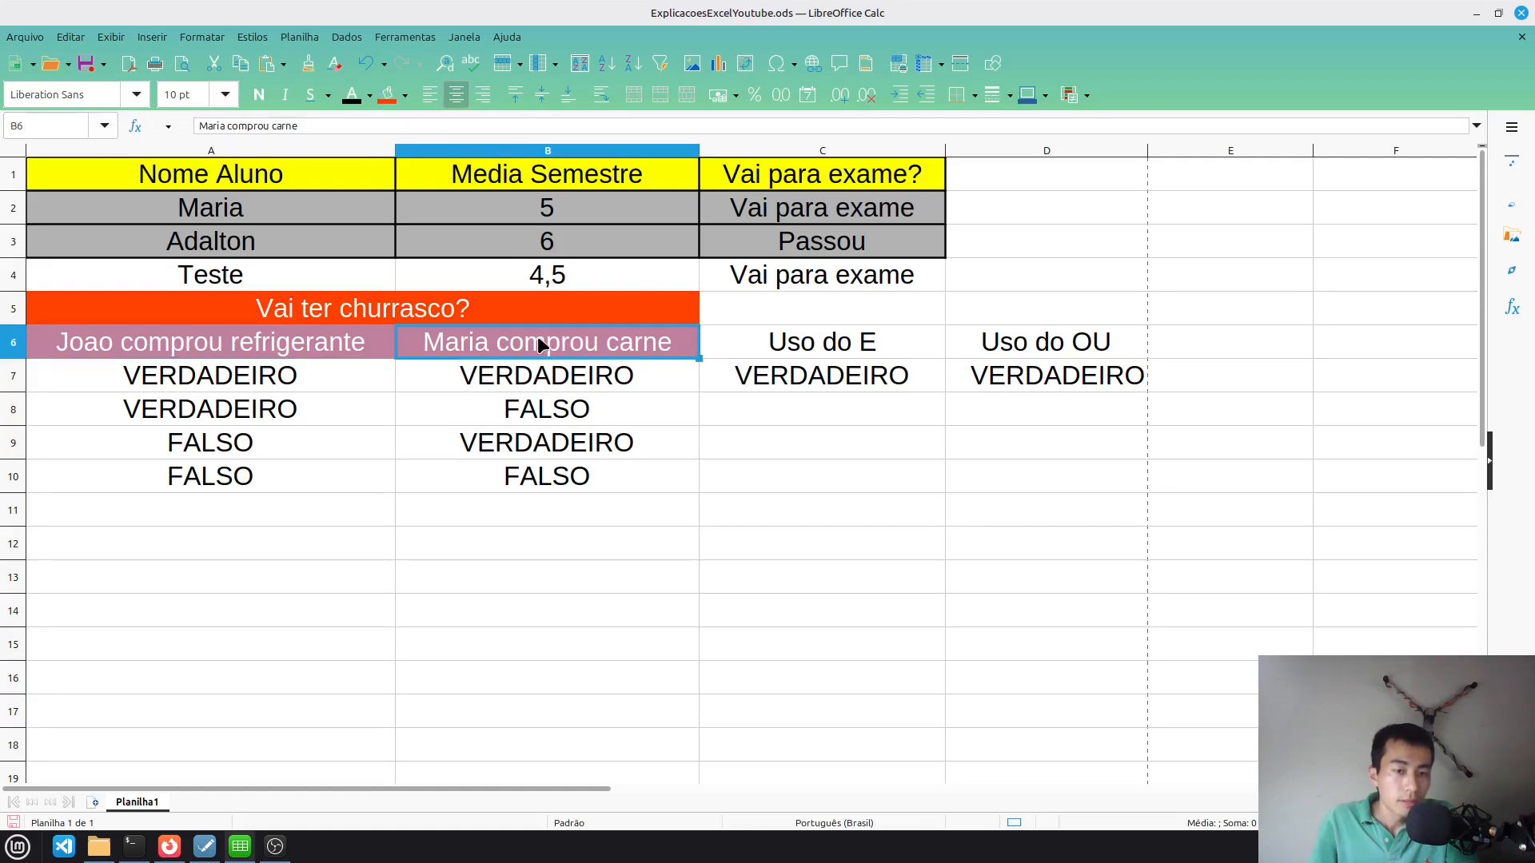
click(803, 347)
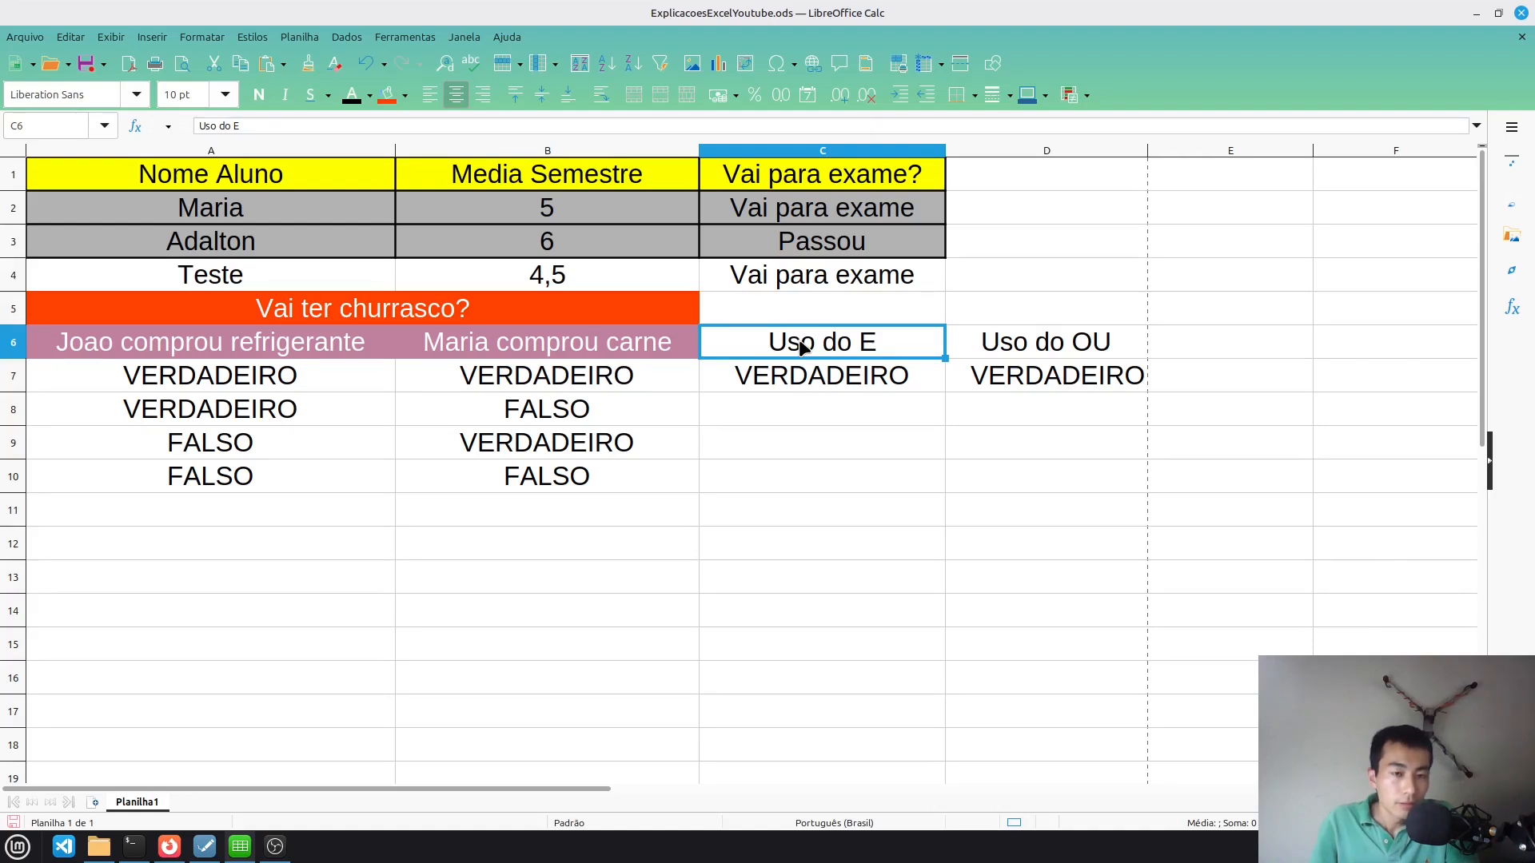
click(542, 340)
click(339, 343)
click(524, 342)
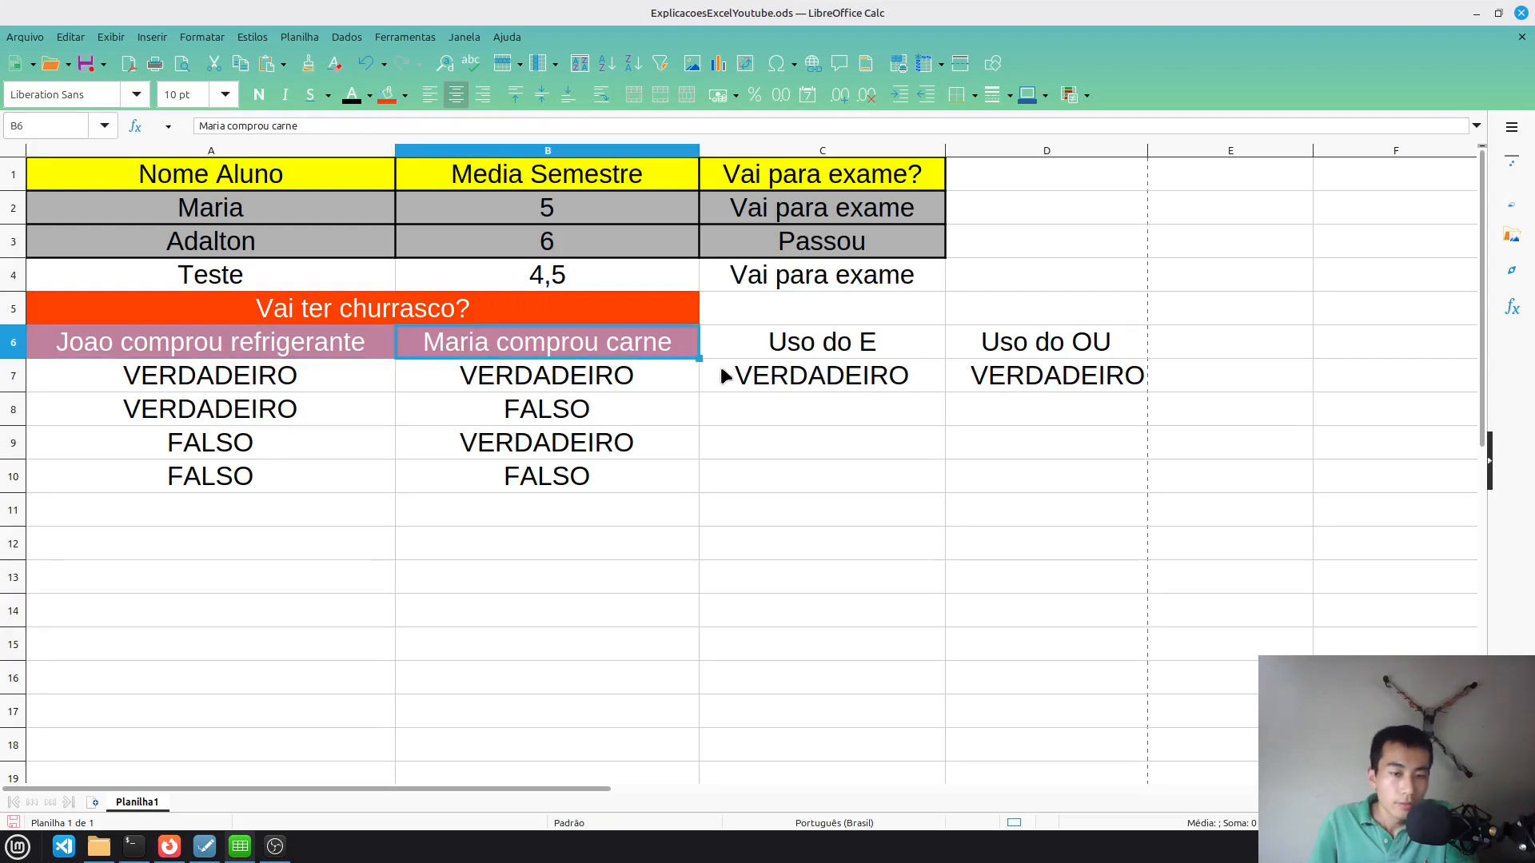
Examine the row 7 conditions in A7 and B7 and how the =E(A7;B7) formula in C7 references them
click(286, 384)
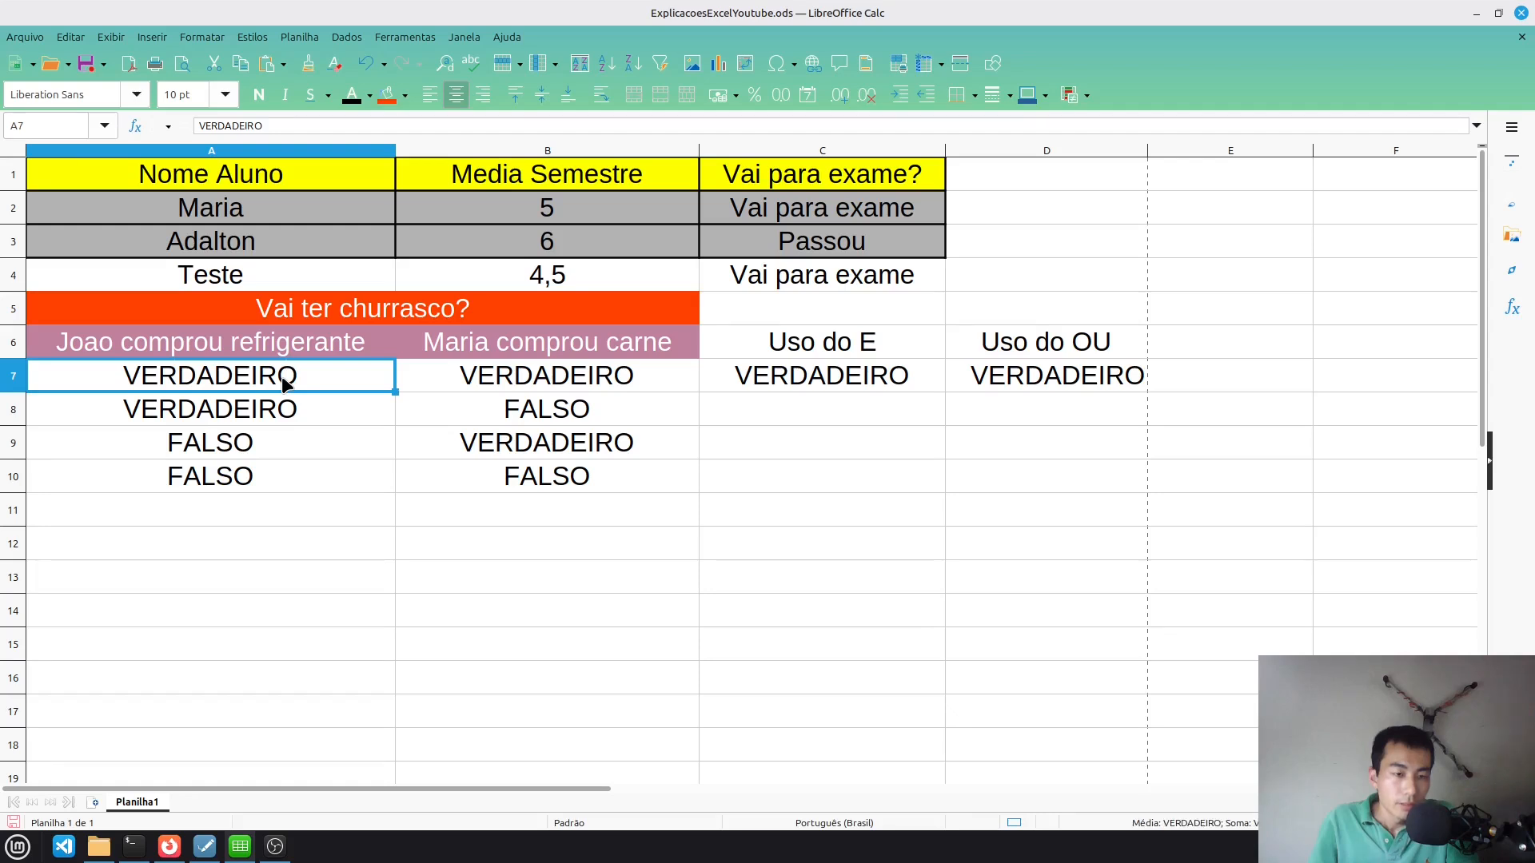
click(514, 377)
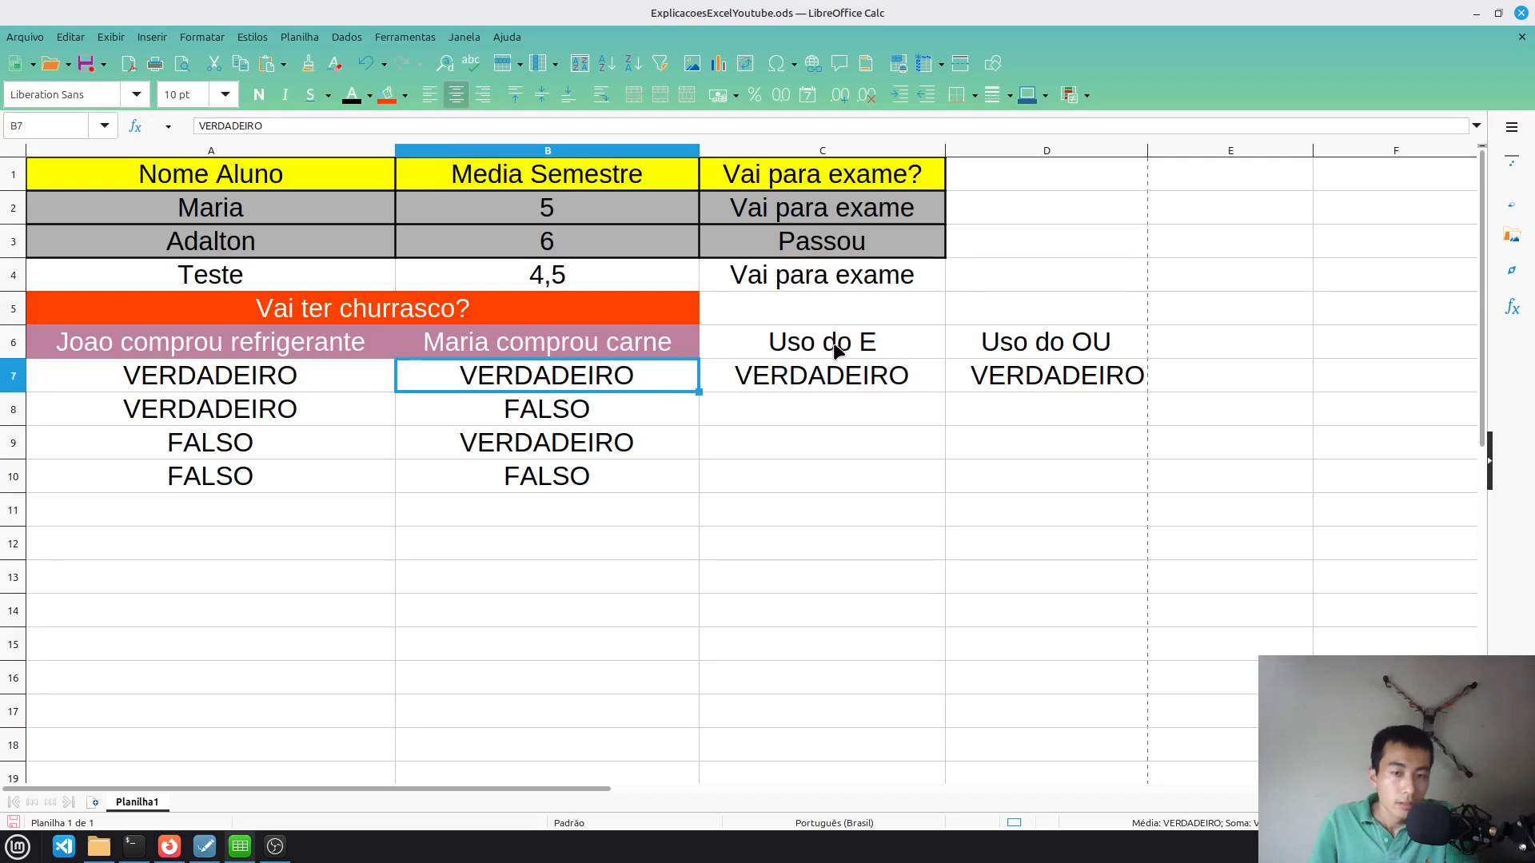
click(834, 374)
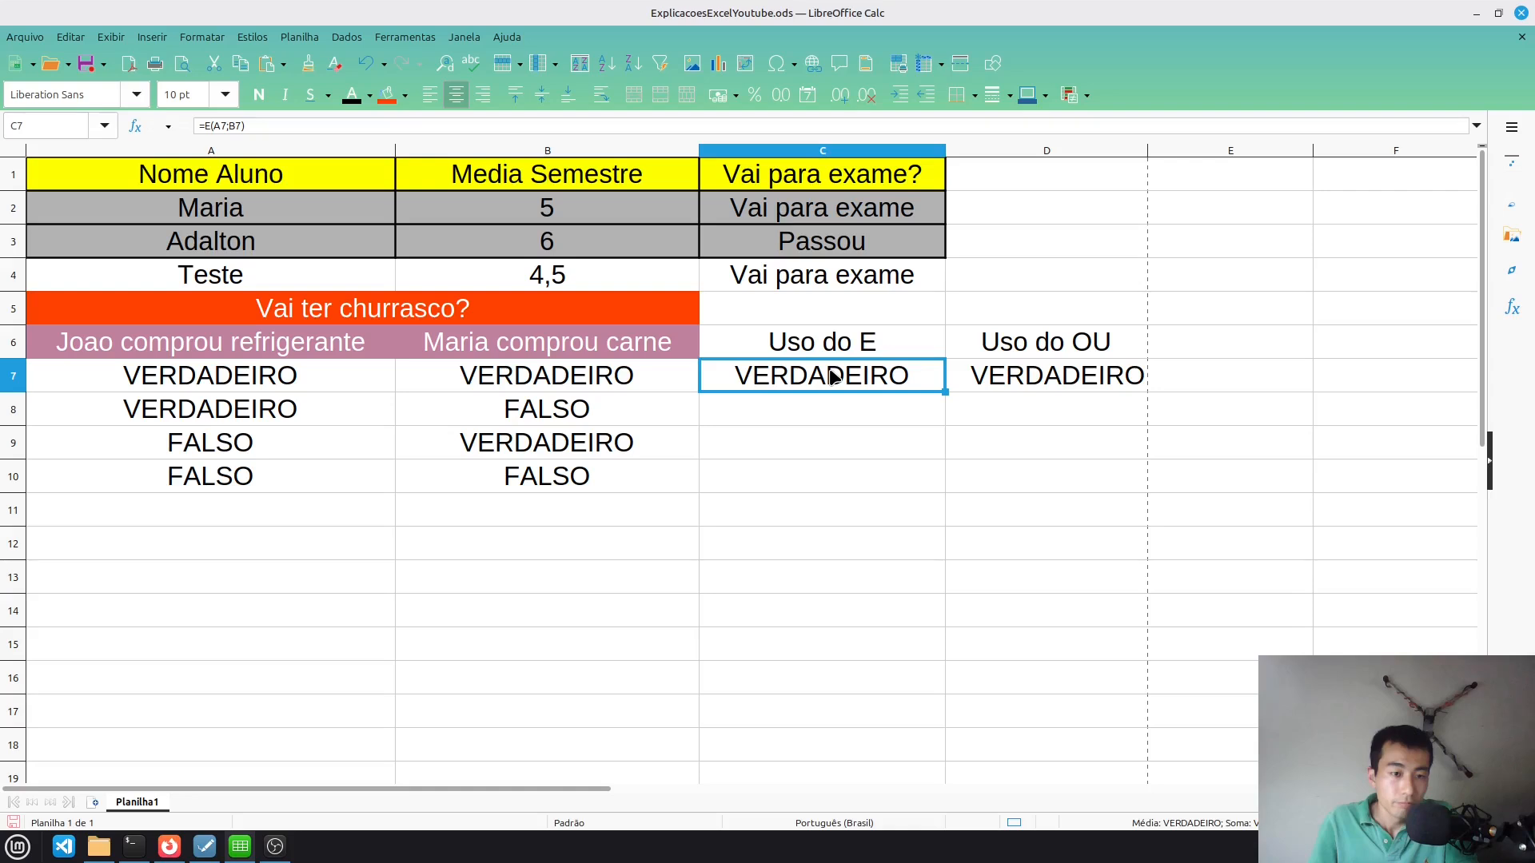
click(259, 126)
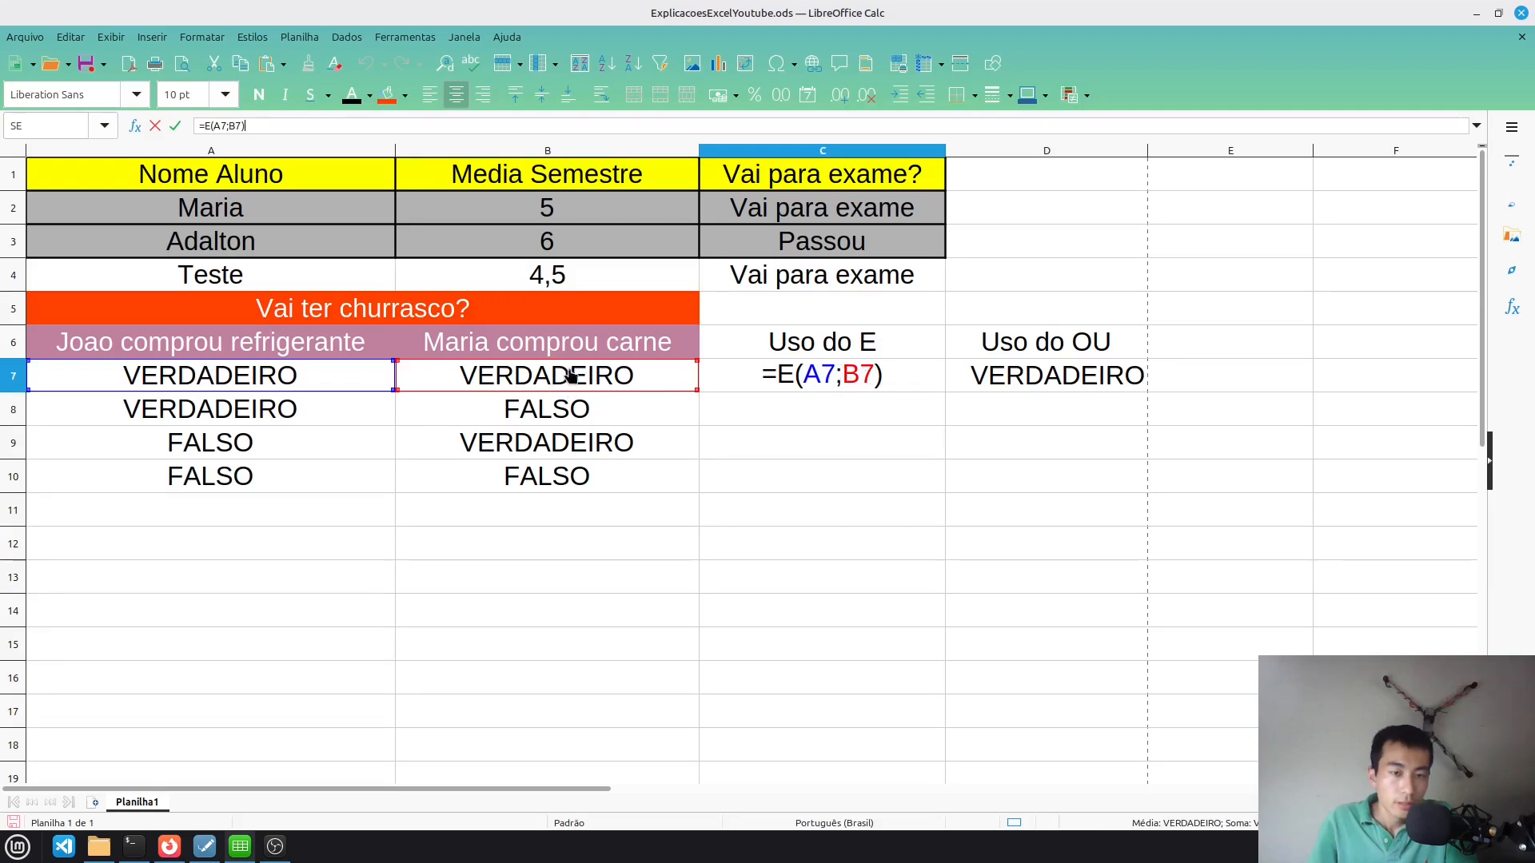
click(892, 376)
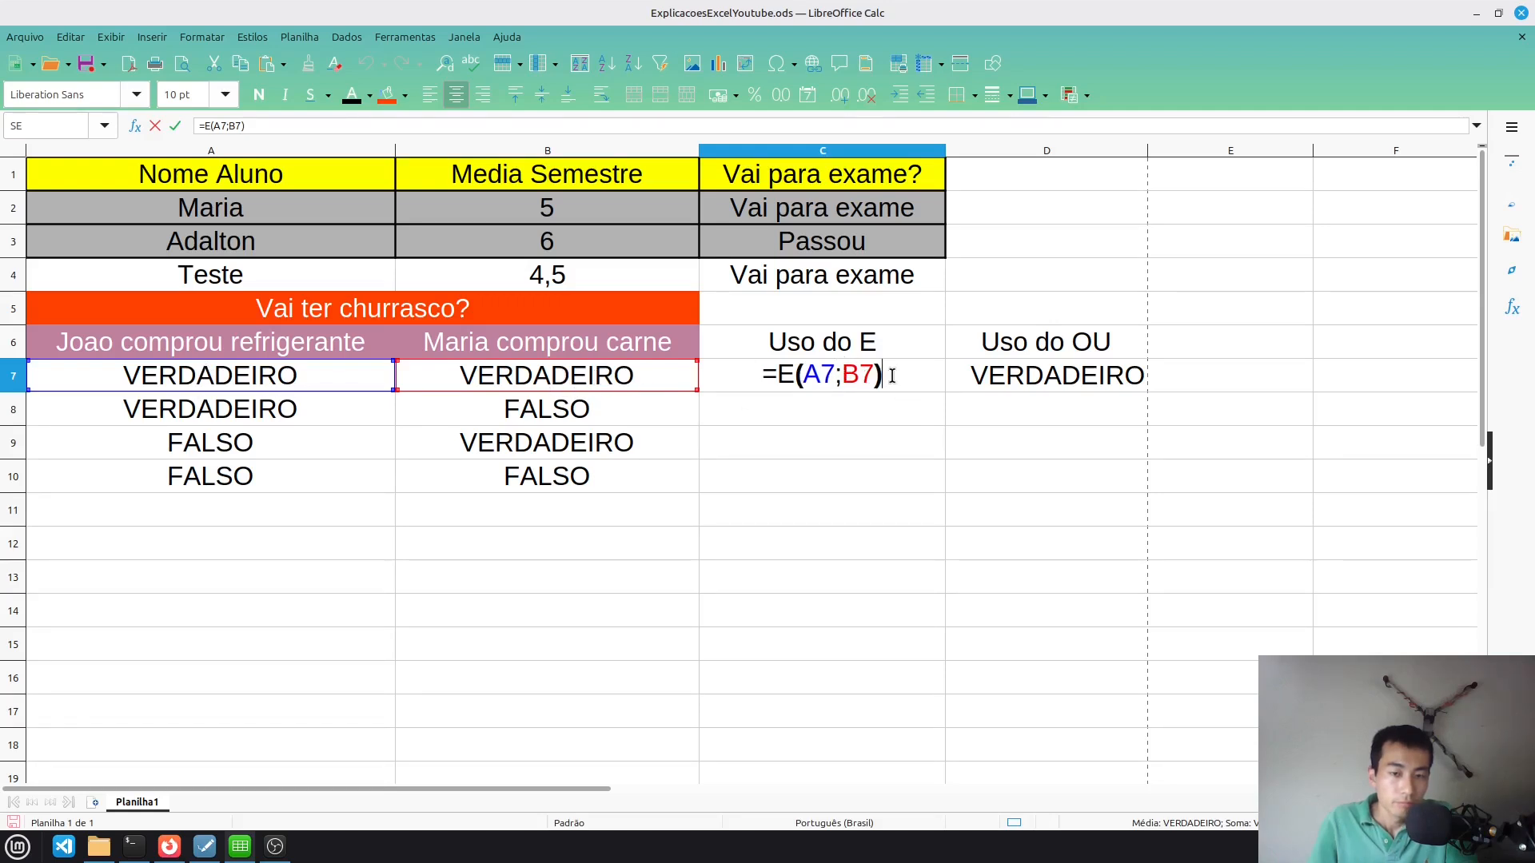
key(Return)
click(894, 381)
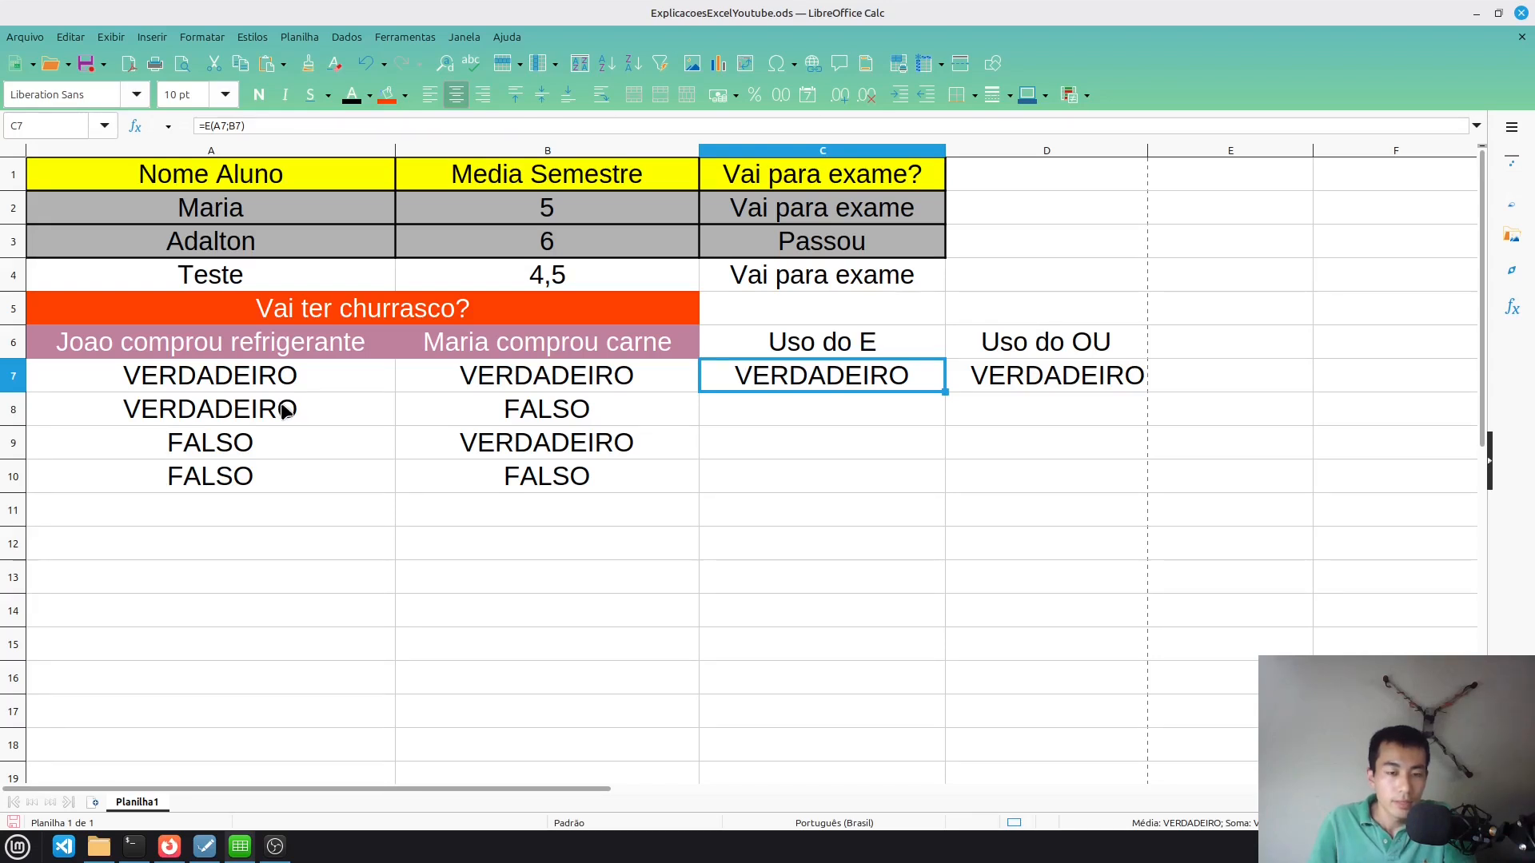
Review the row 8 conditions and the C7 formula, and fill =E(A7;B7) down through C10
click(575, 409)
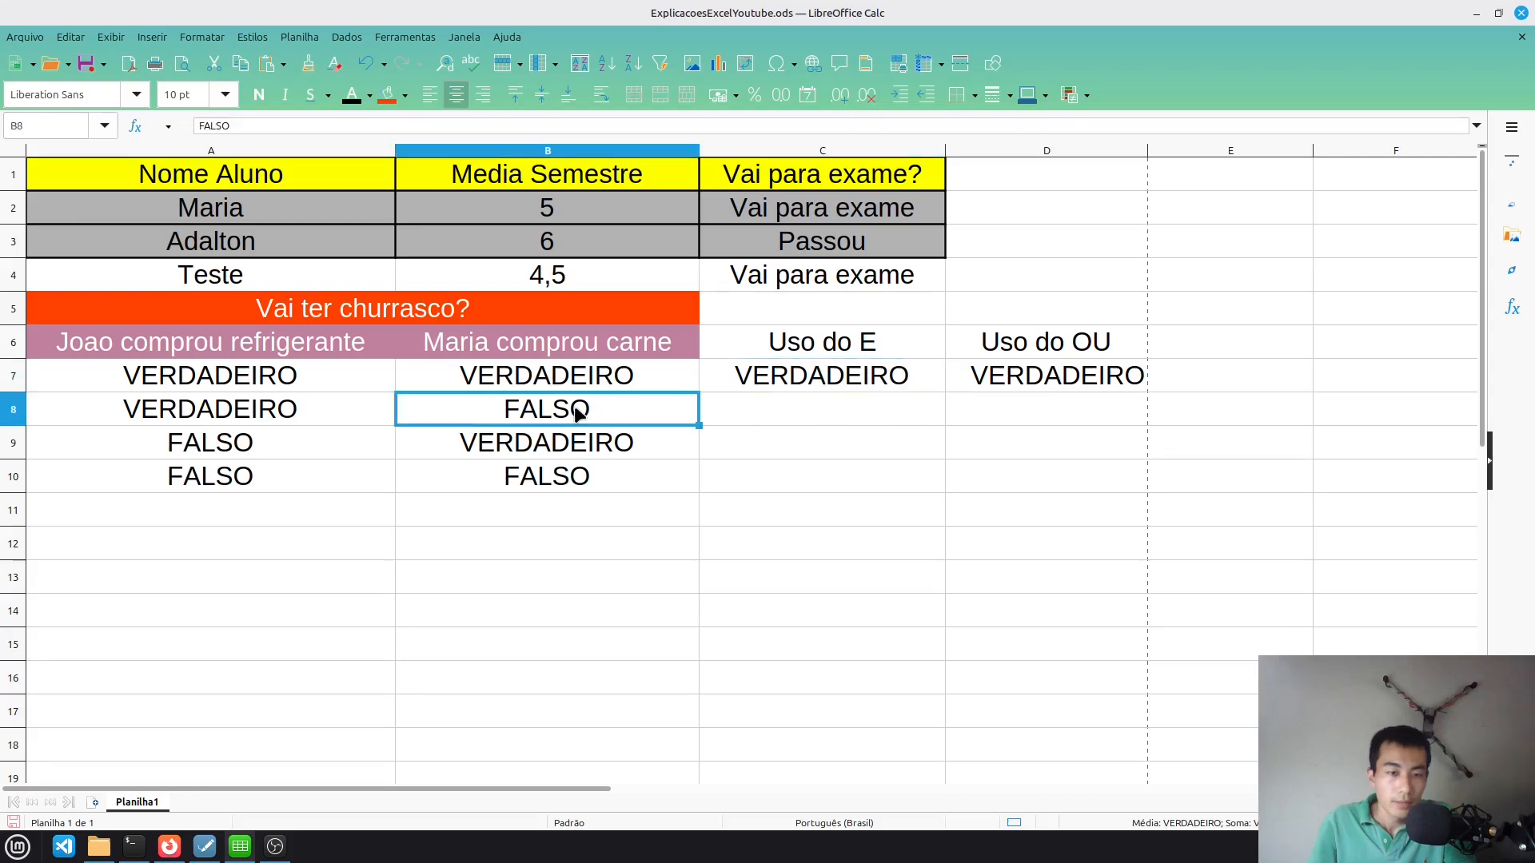
click(314, 419)
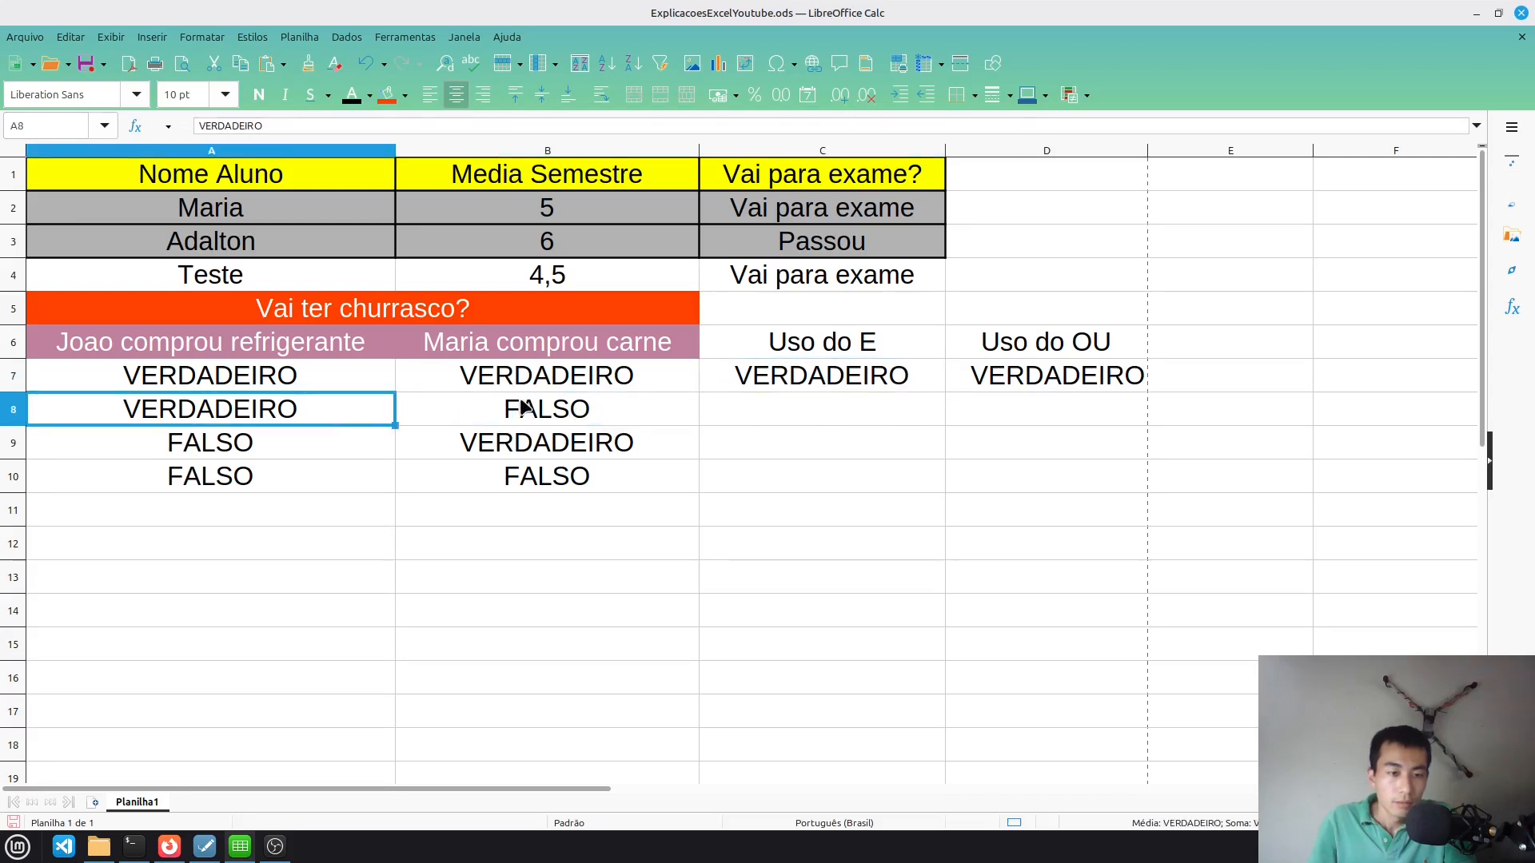
click(527, 411)
click(932, 385)
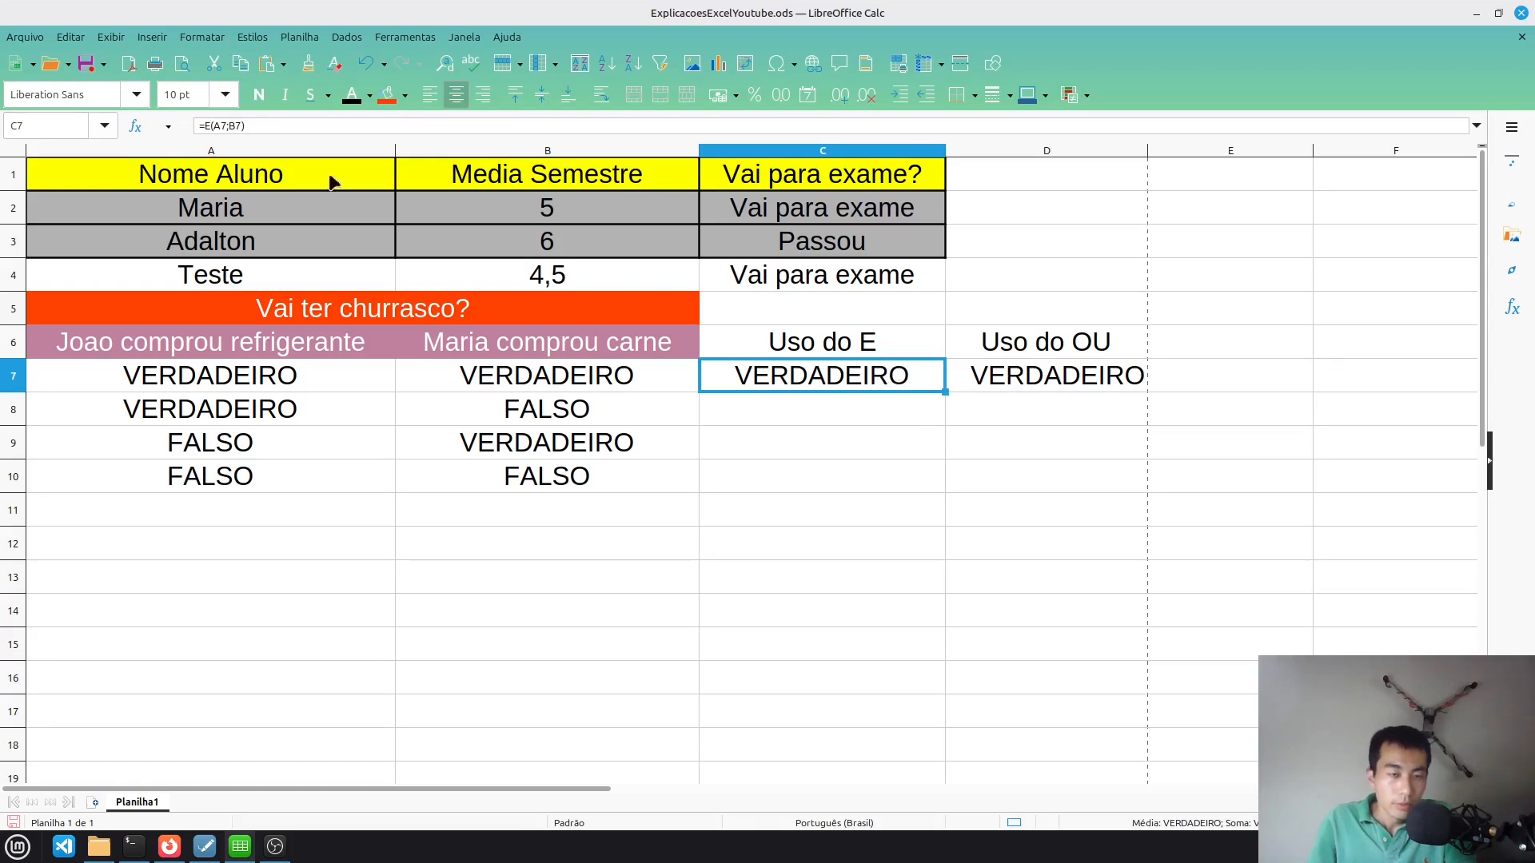
triple_click(245, 126)
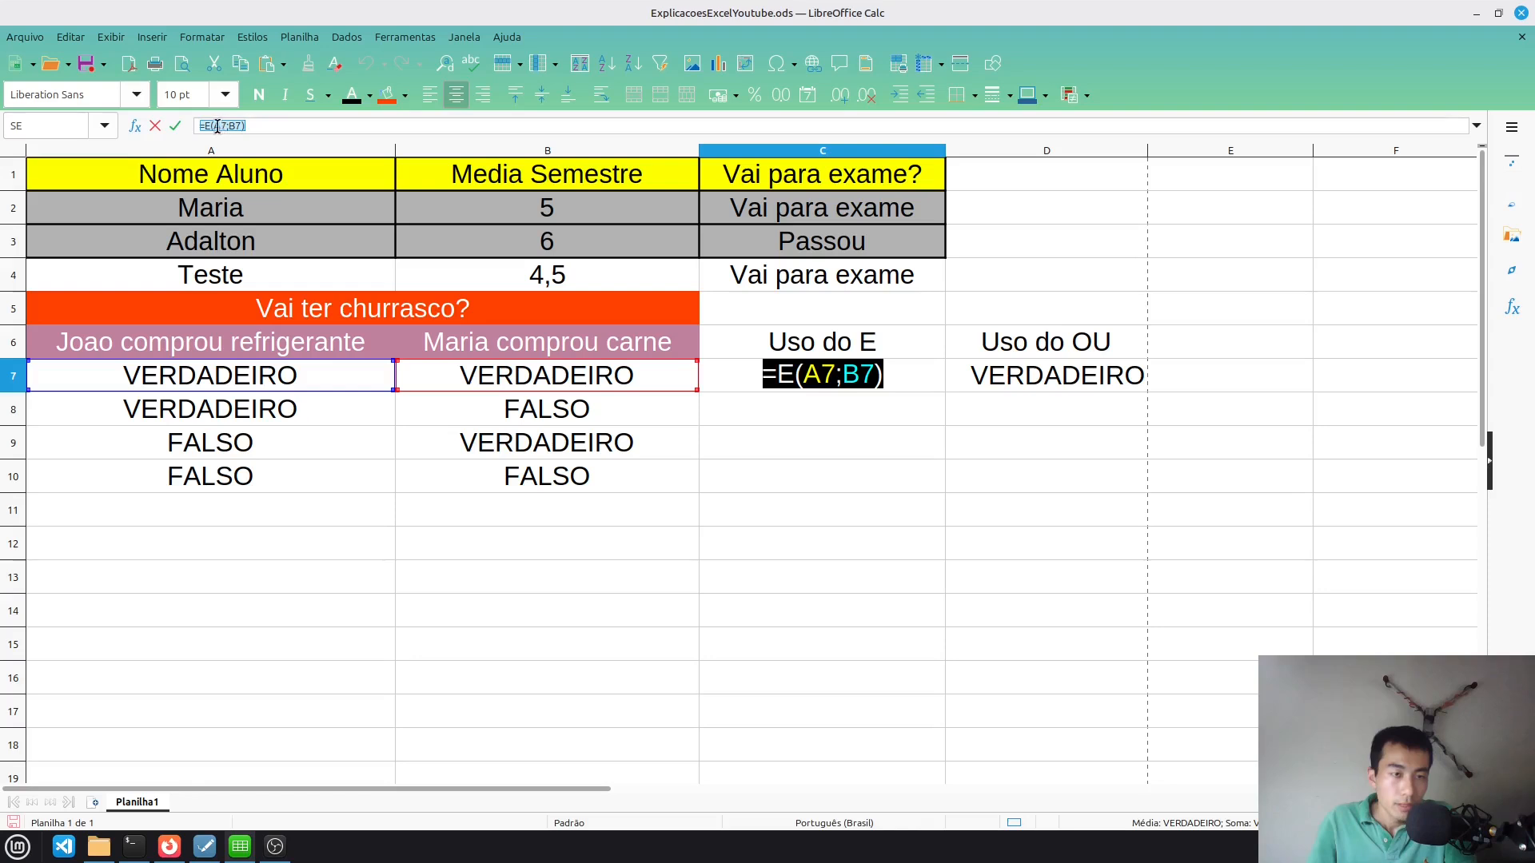
click(781, 378)
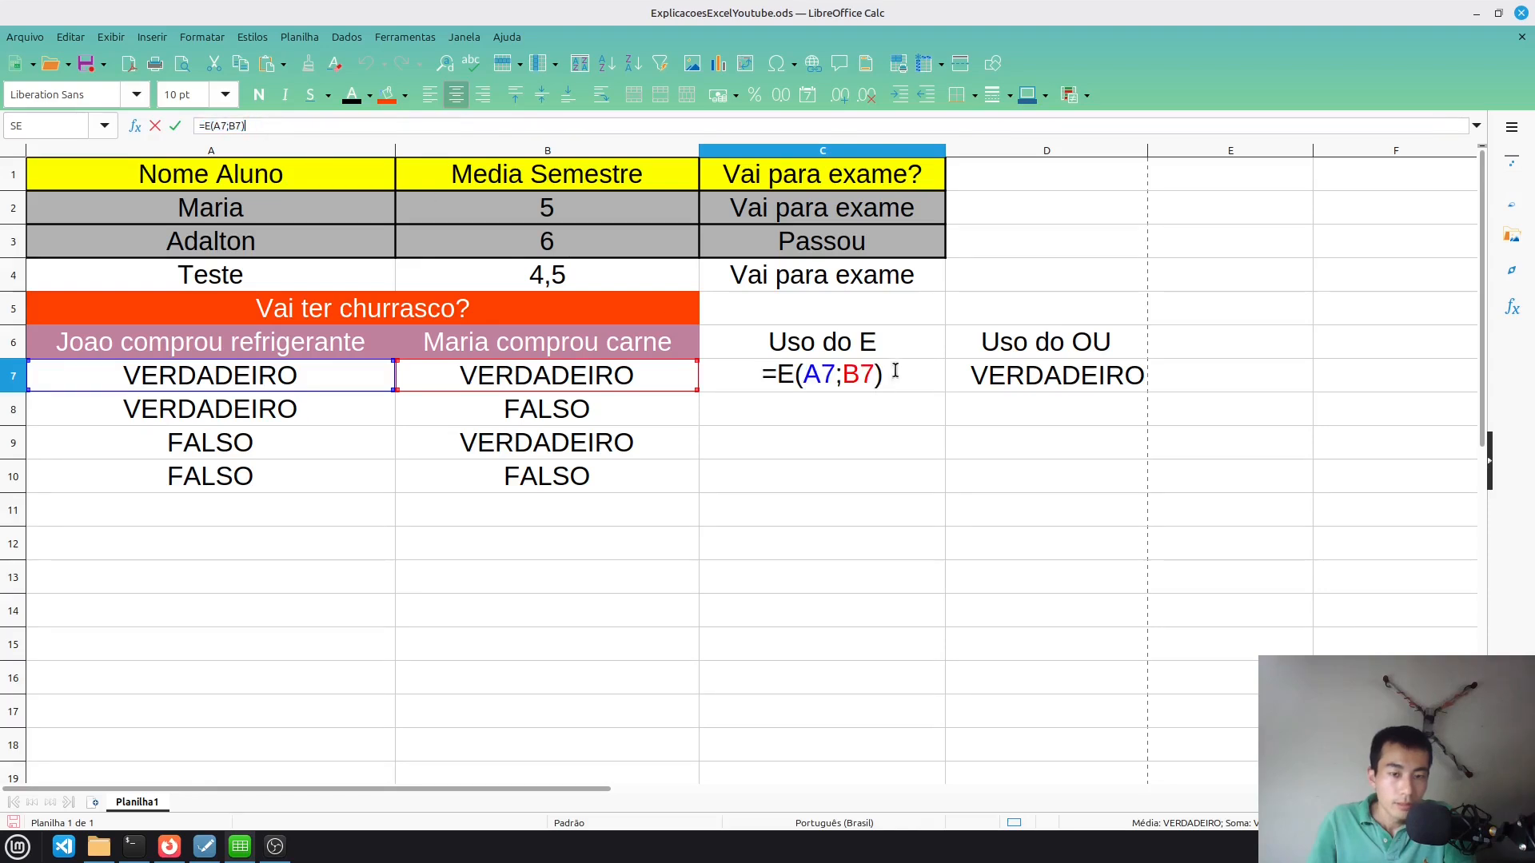
key(Escape)
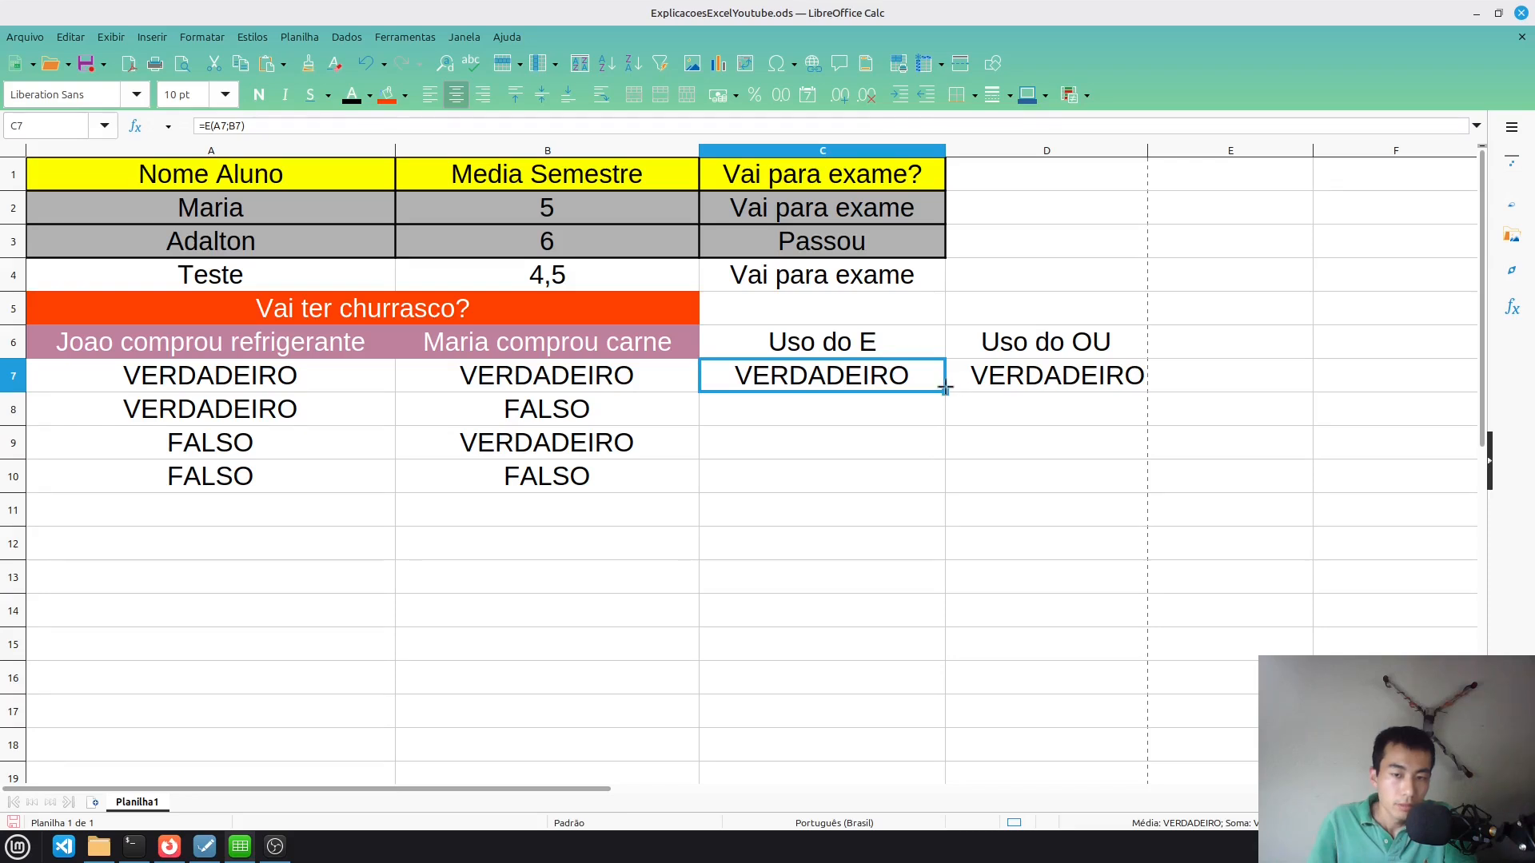
drag(945, 392, 929, 483)
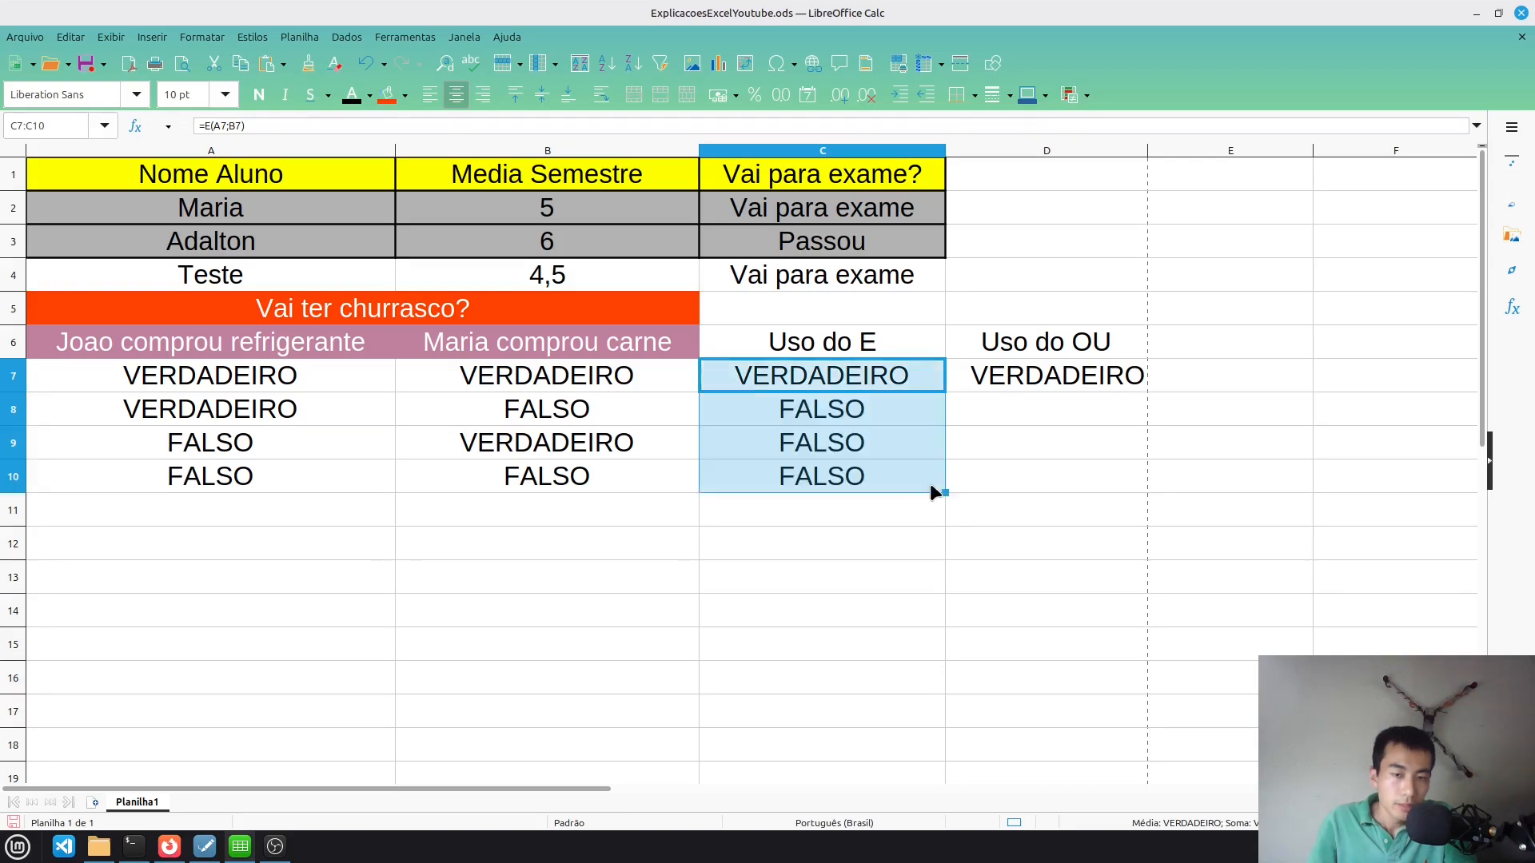
Examine the E formulas in C7 through C10 and their row-relative references
click(822, 408)
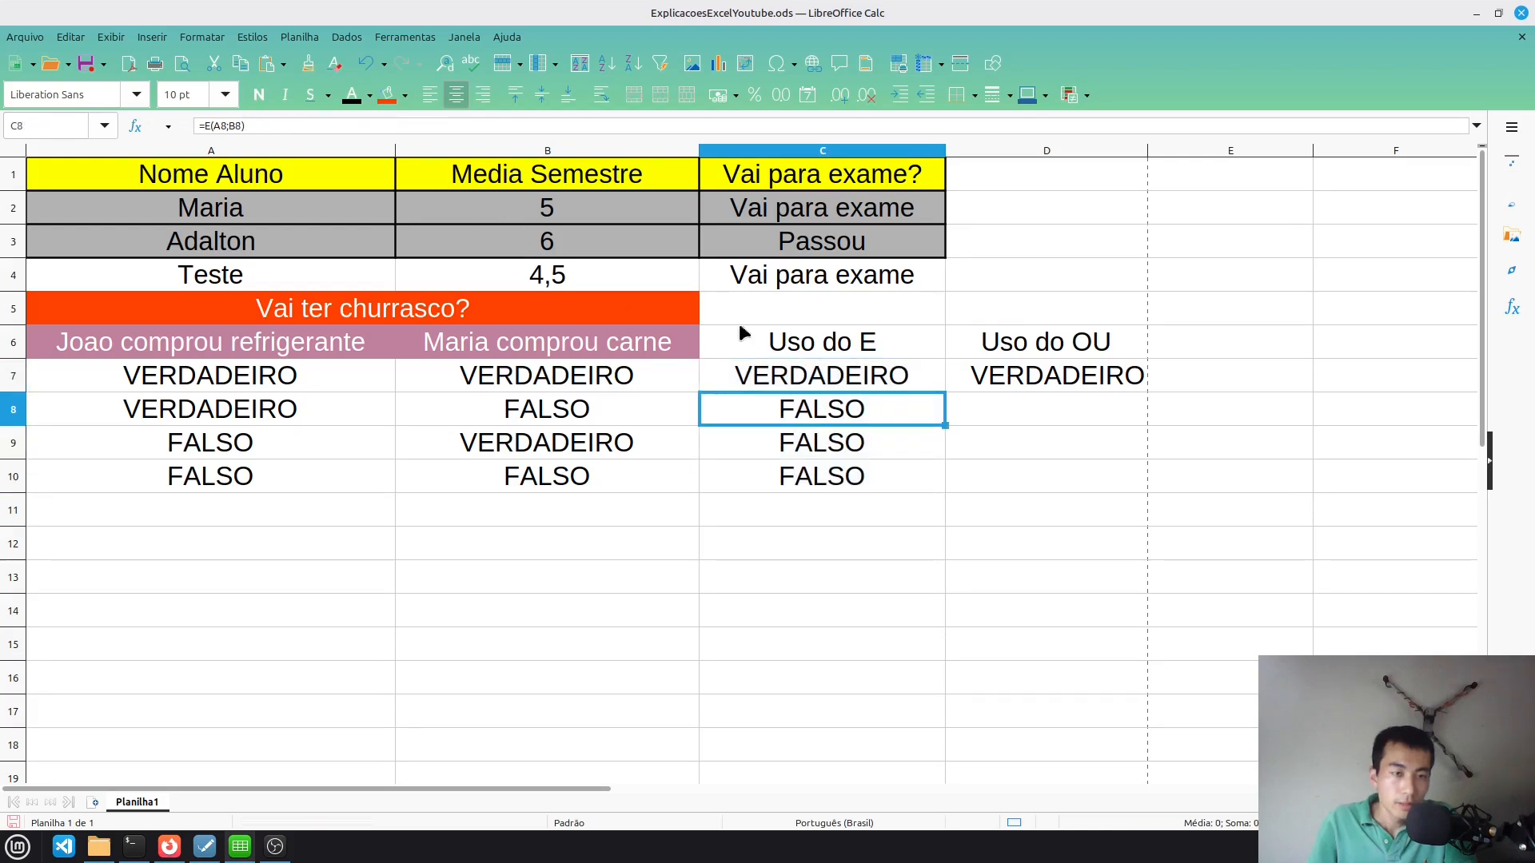
click(817, 379)
click(816, 404)
click(823, 376)
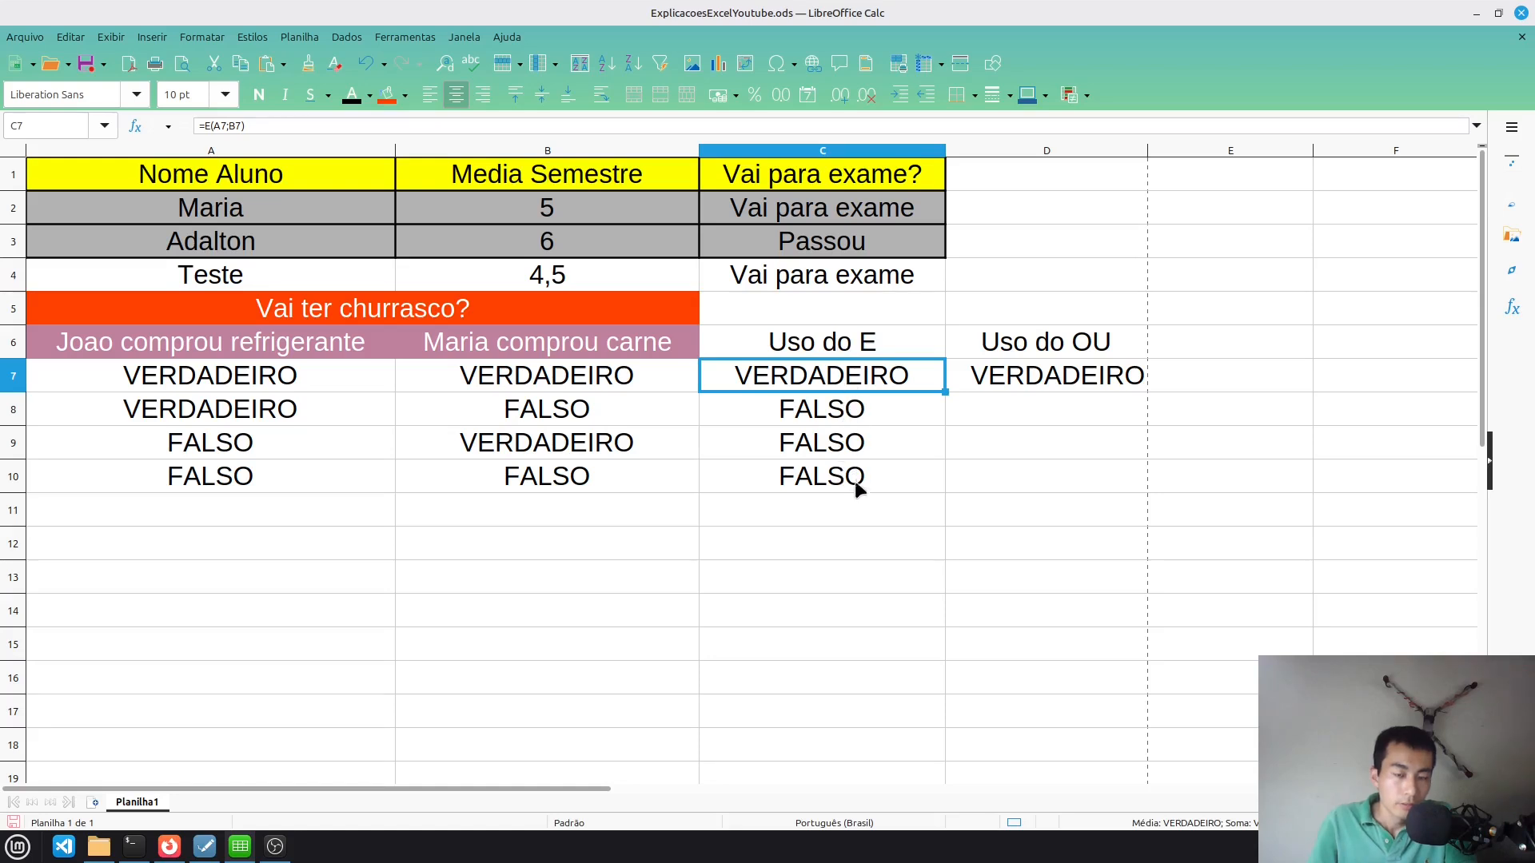
click(786, 410)
click(803, 446)
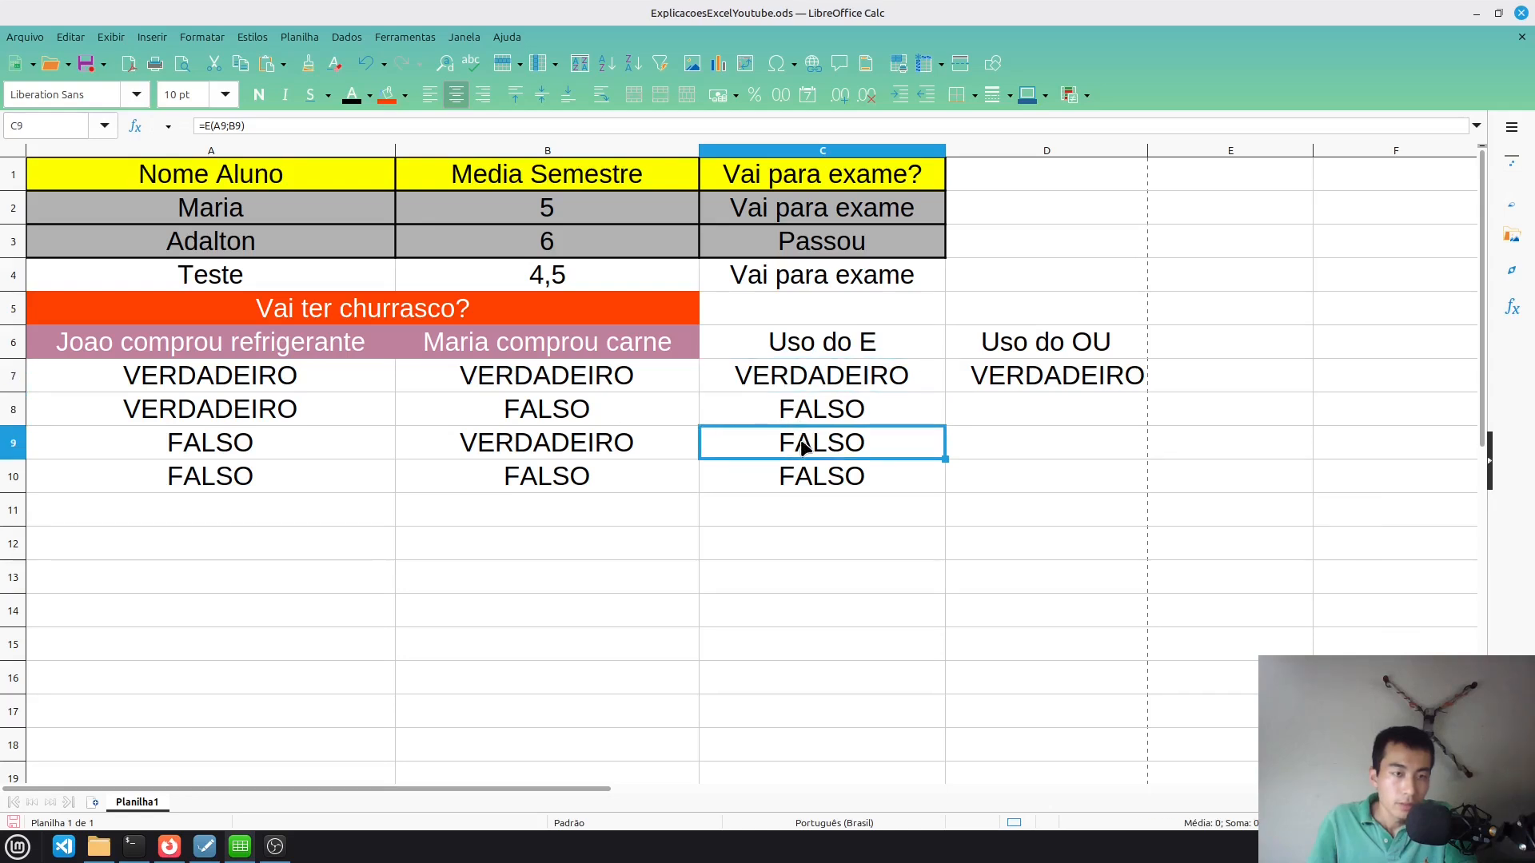
click(806, 478)
click(805, 423)
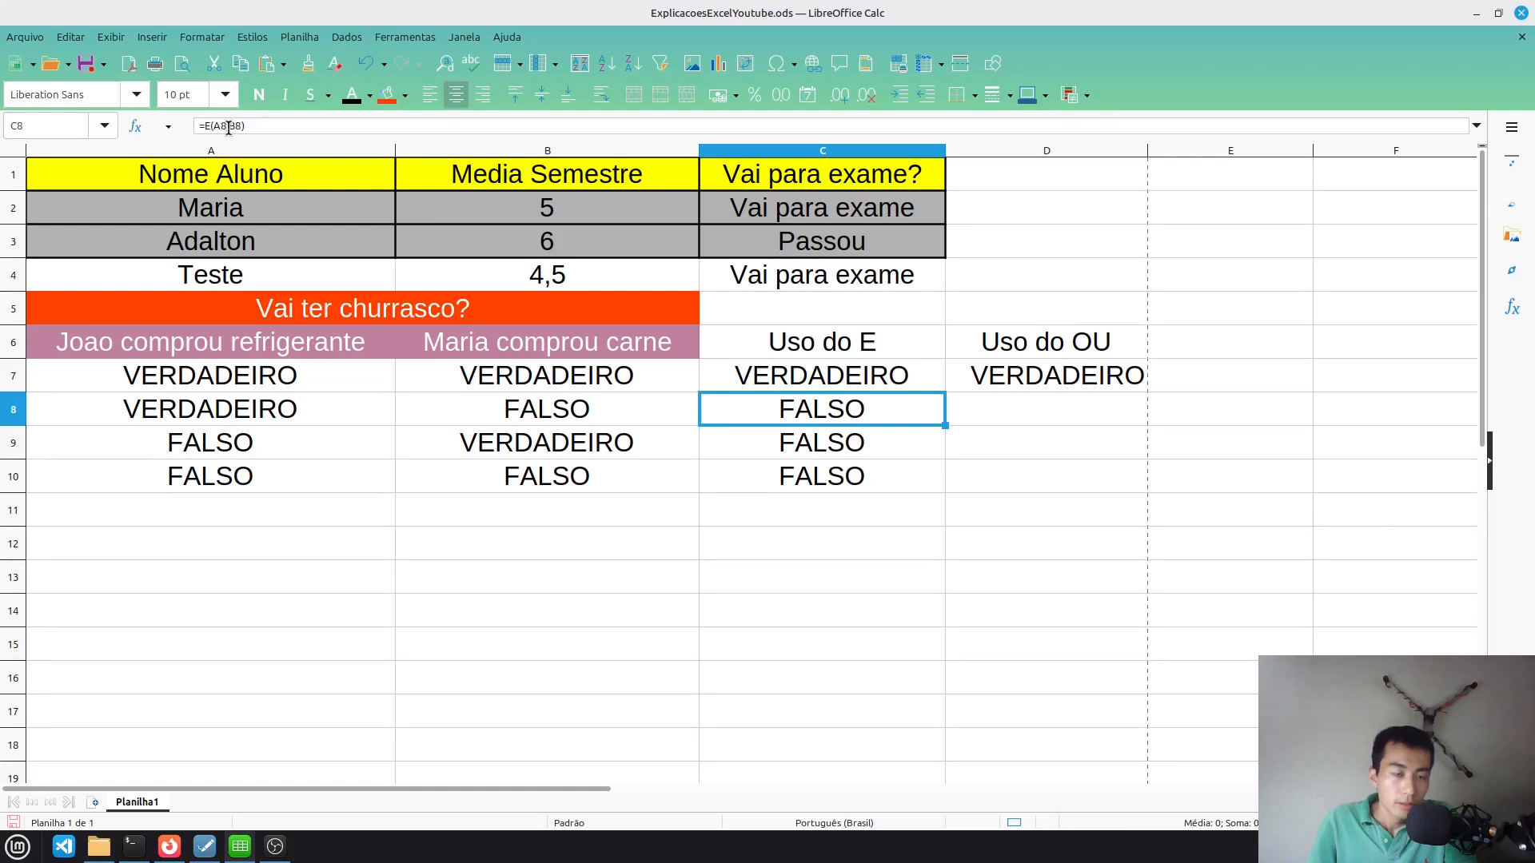
click(825, 438)
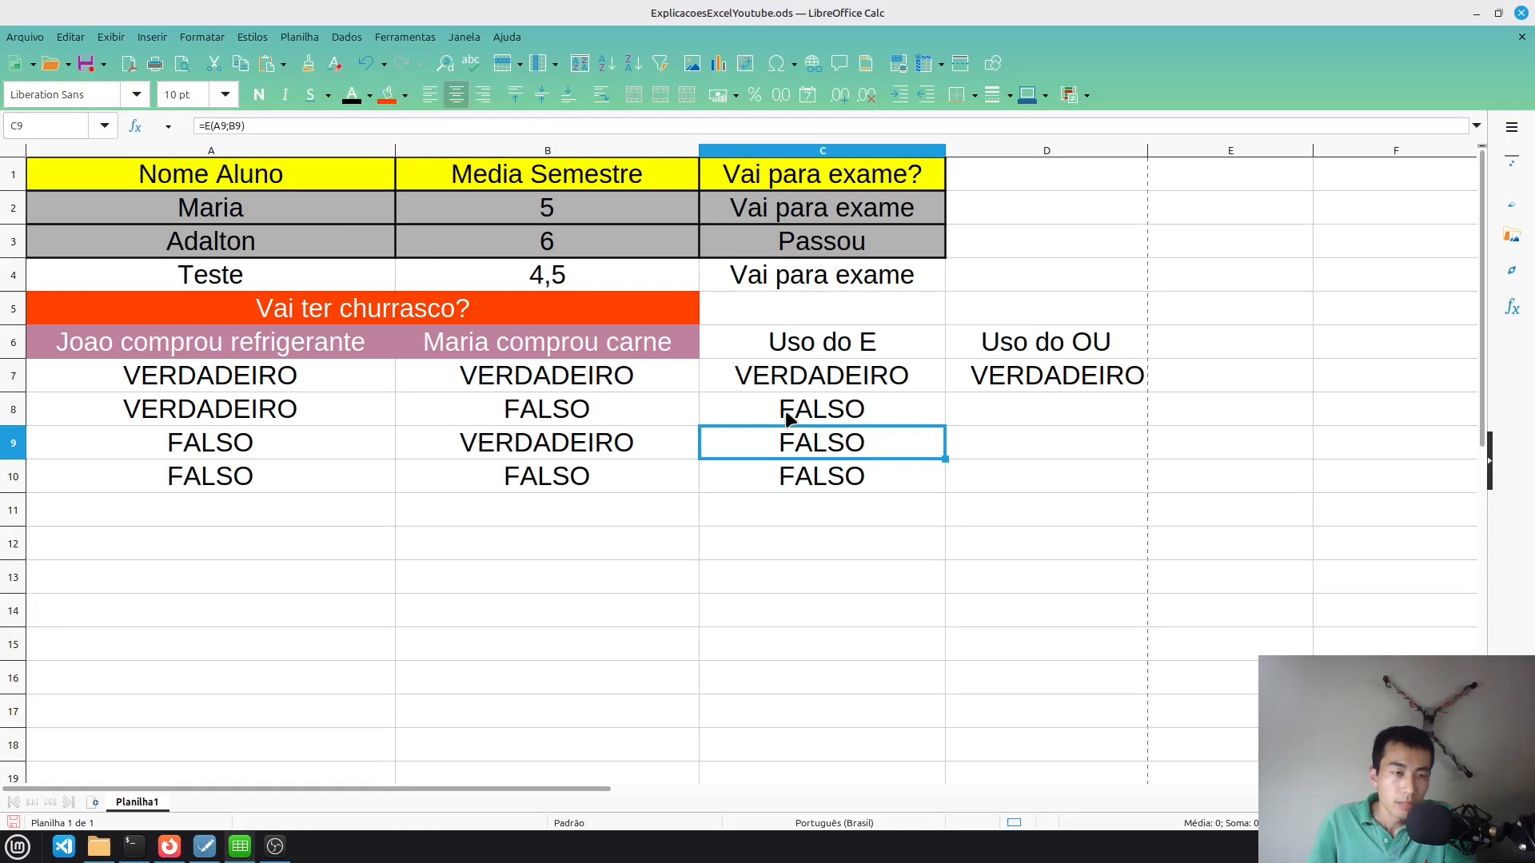
click(813, 406)
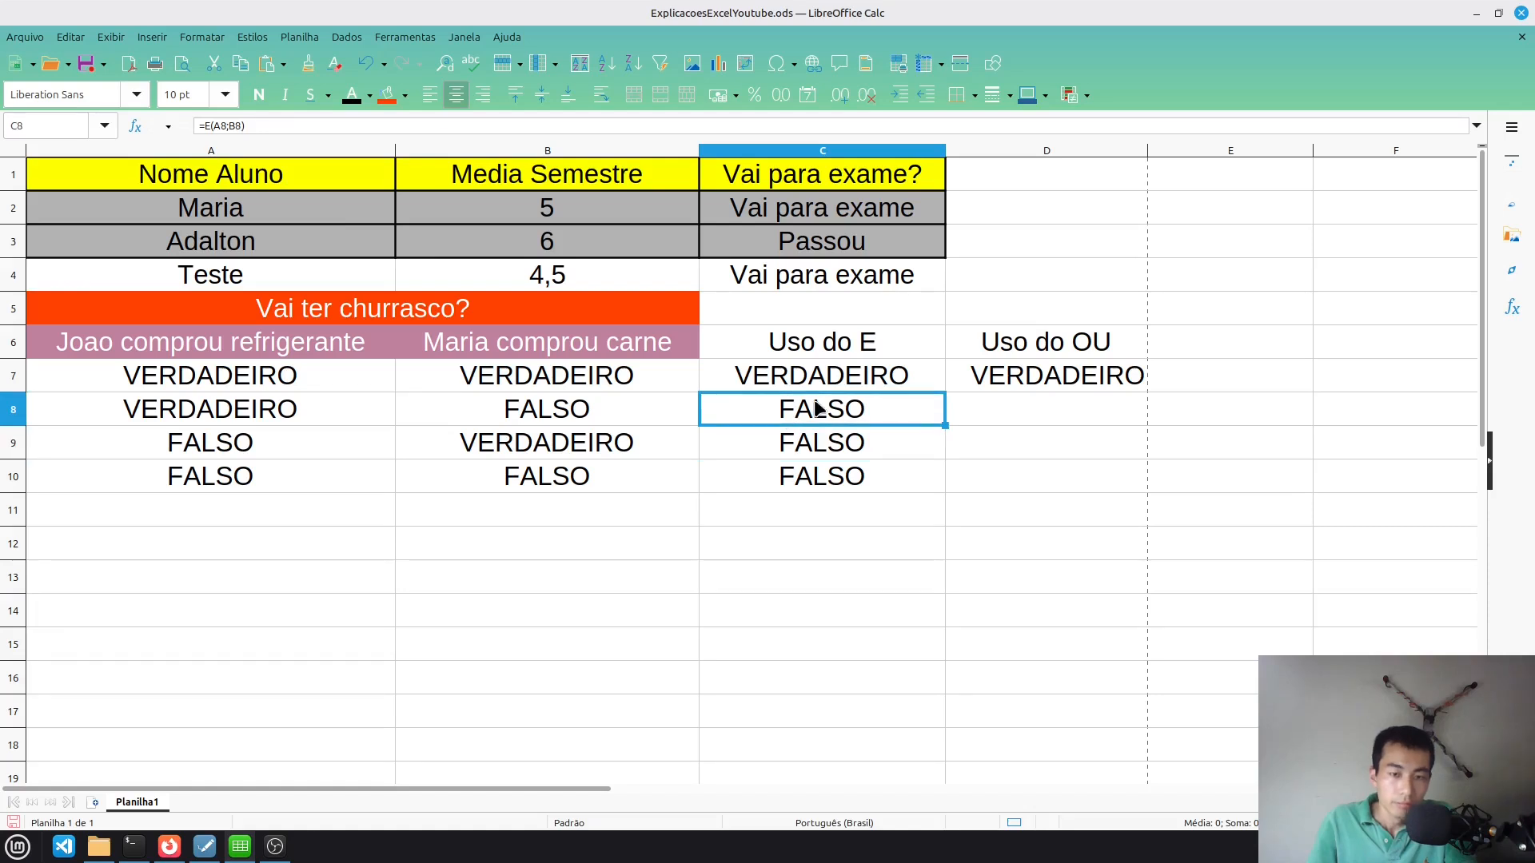
Compare the conditions in columns A and B of rows 7 and 8, and look at the E result in C10
click(285, 417)
click(560, 428)
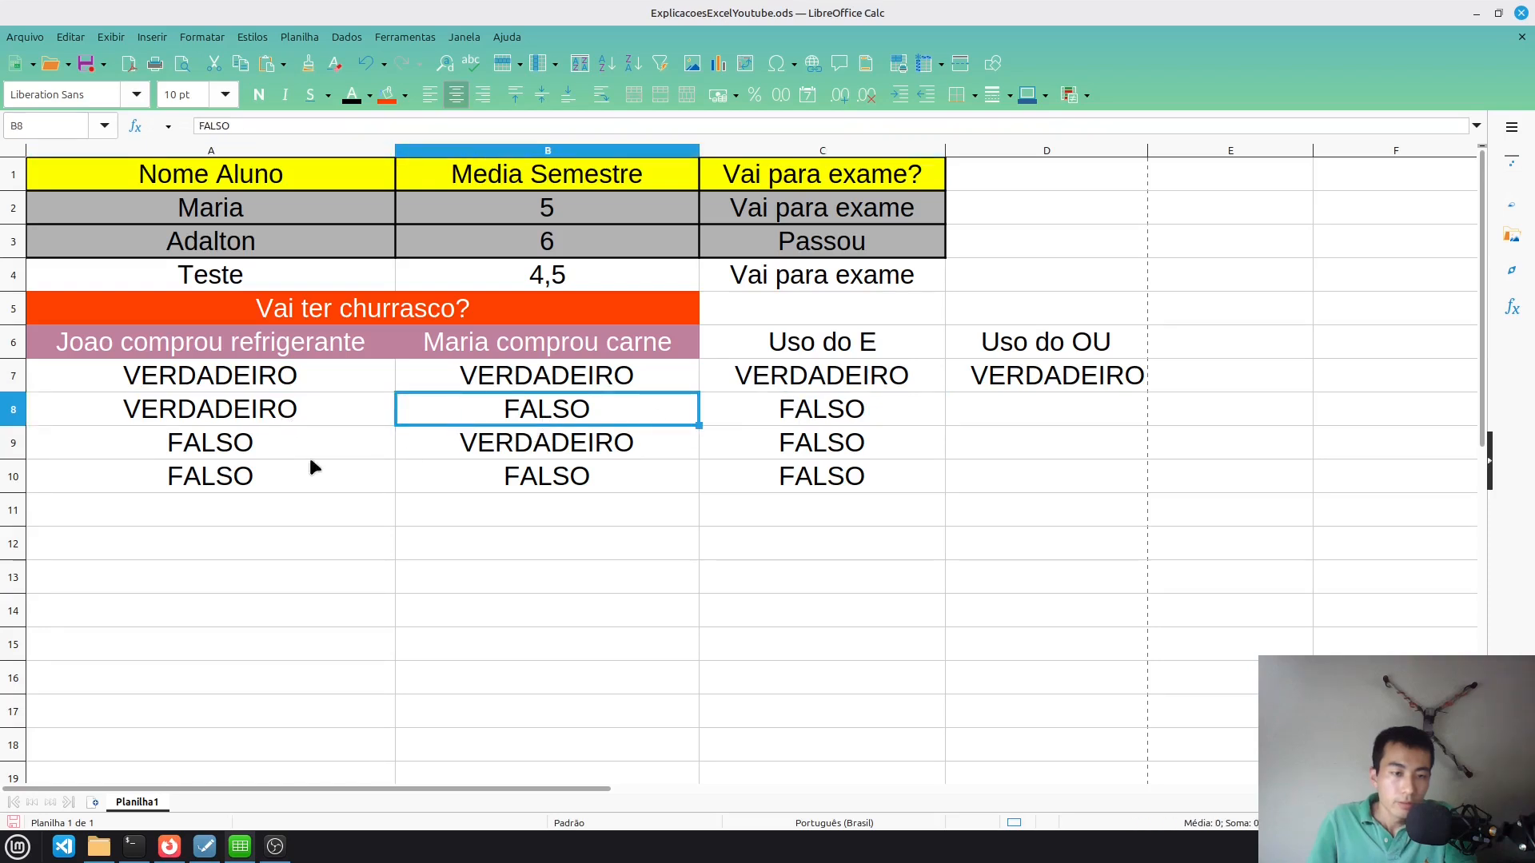
click(887, 478)
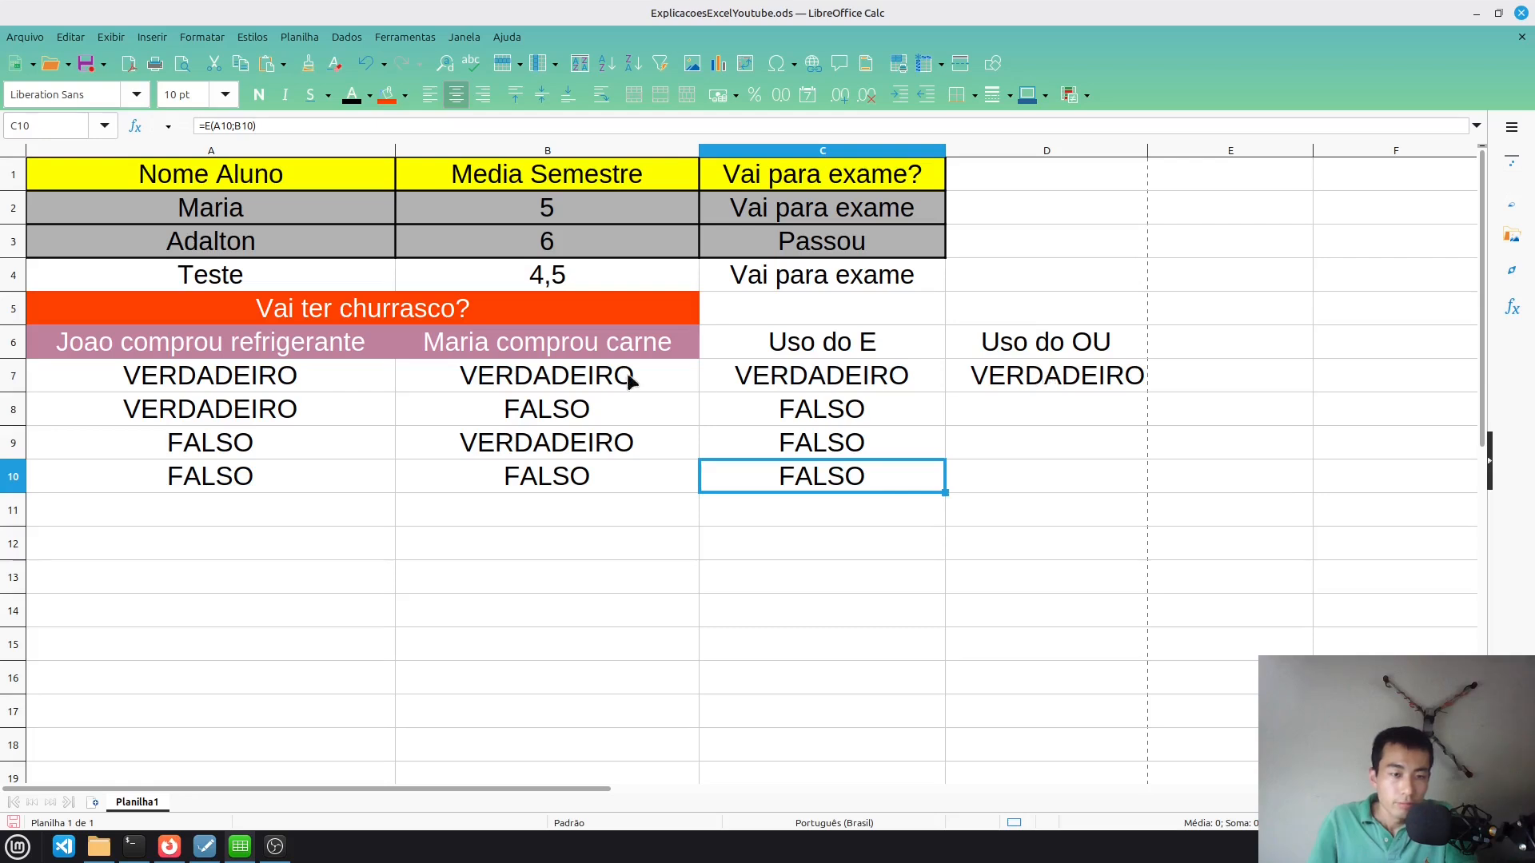
click(347, 374)
click(485, 375)
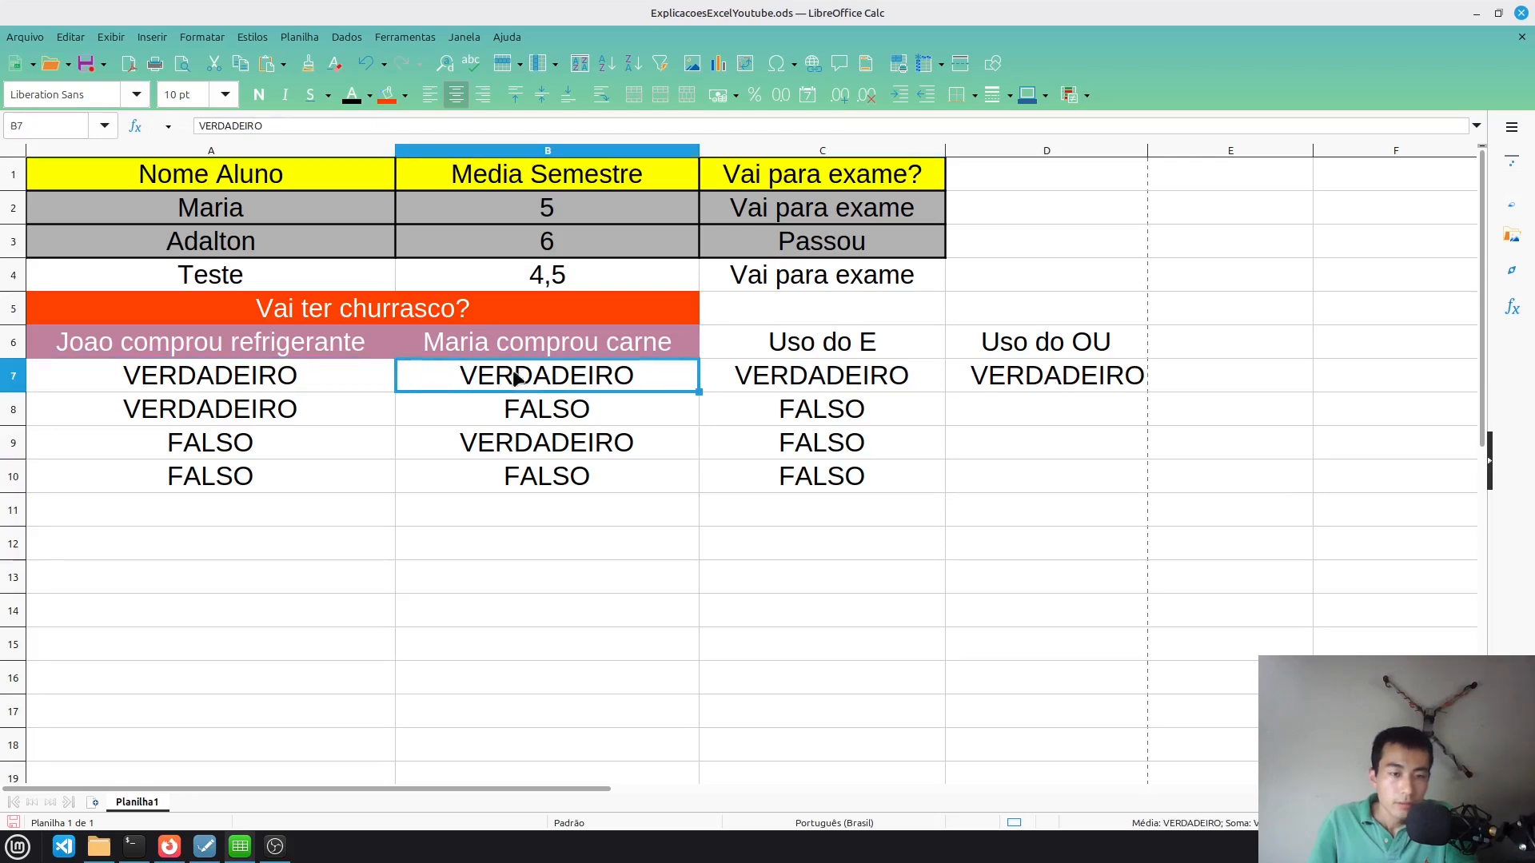
click(315, 372)
click(466, 375)
click(524, 415)
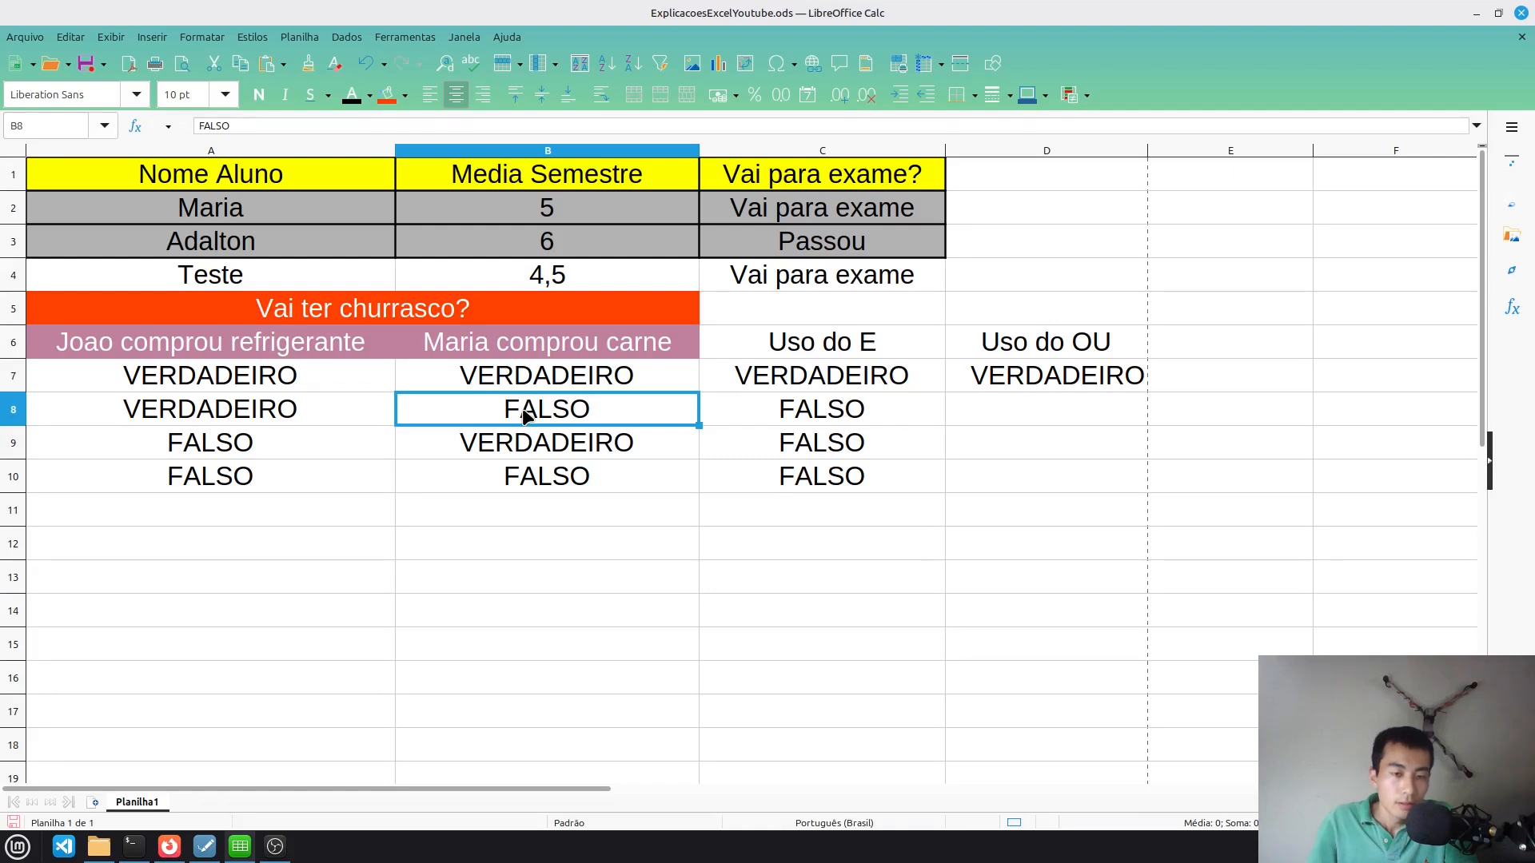
click(288, 407)
click(465, 412)
Check the row 8 conditions in A8 and B8 against the E result in C8
click(1057, 420)
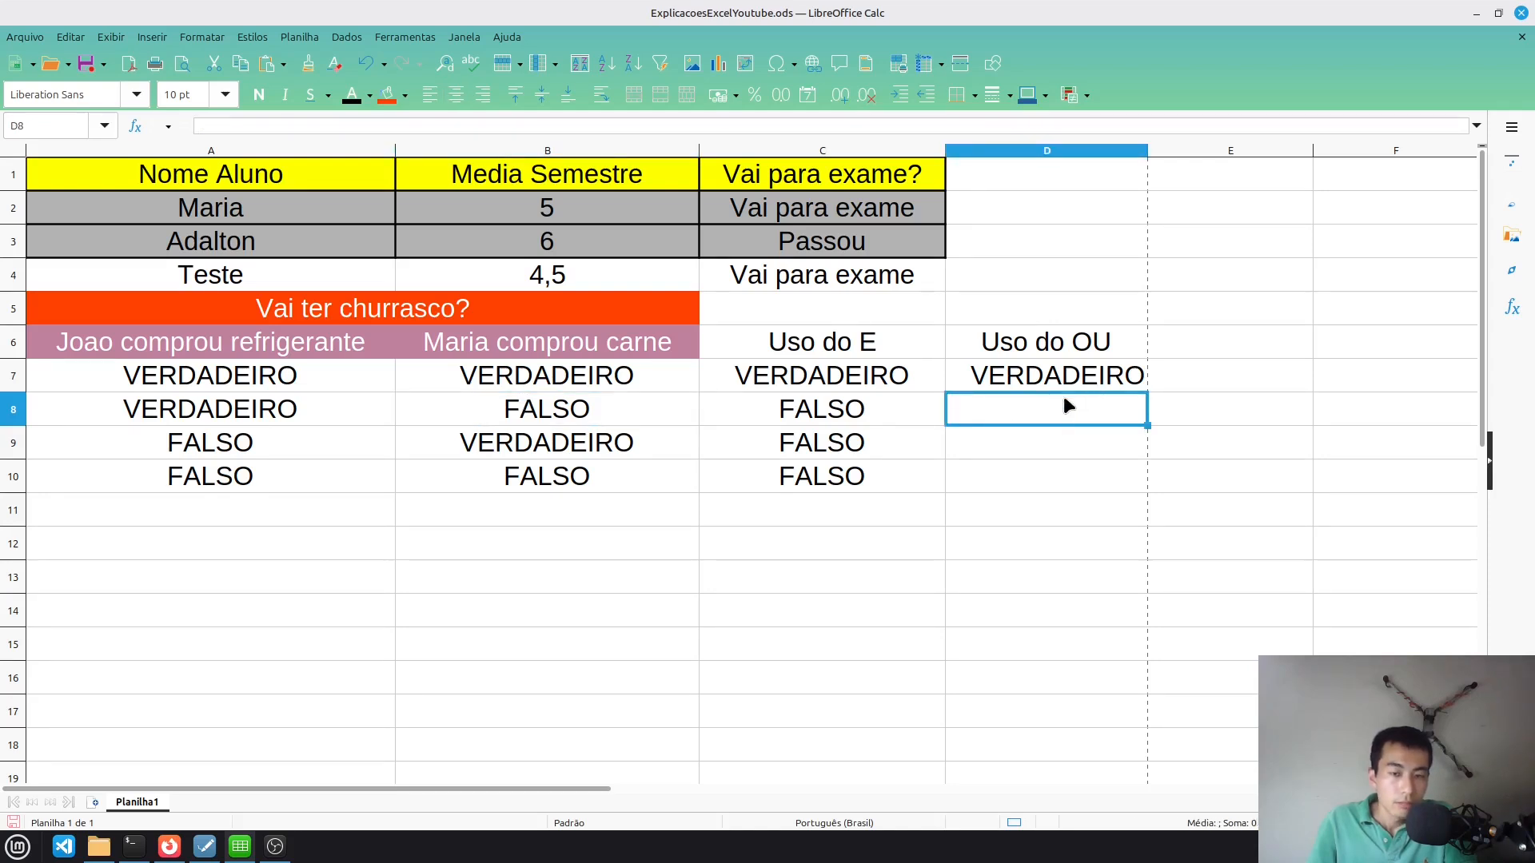
click(832, 410)
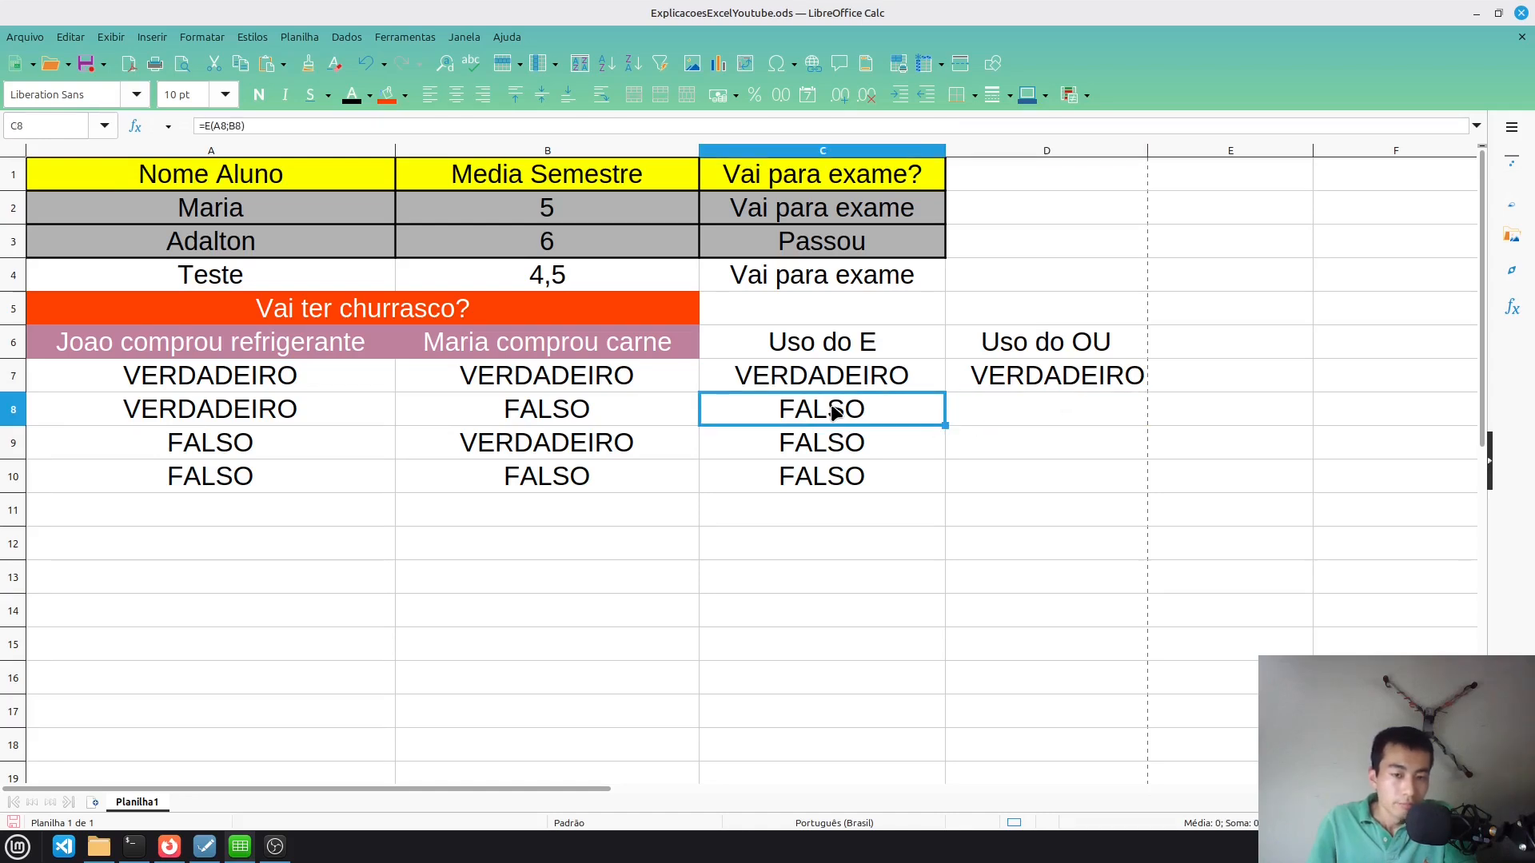
click(564, 417)
click(337, 411)
click(478, 404)
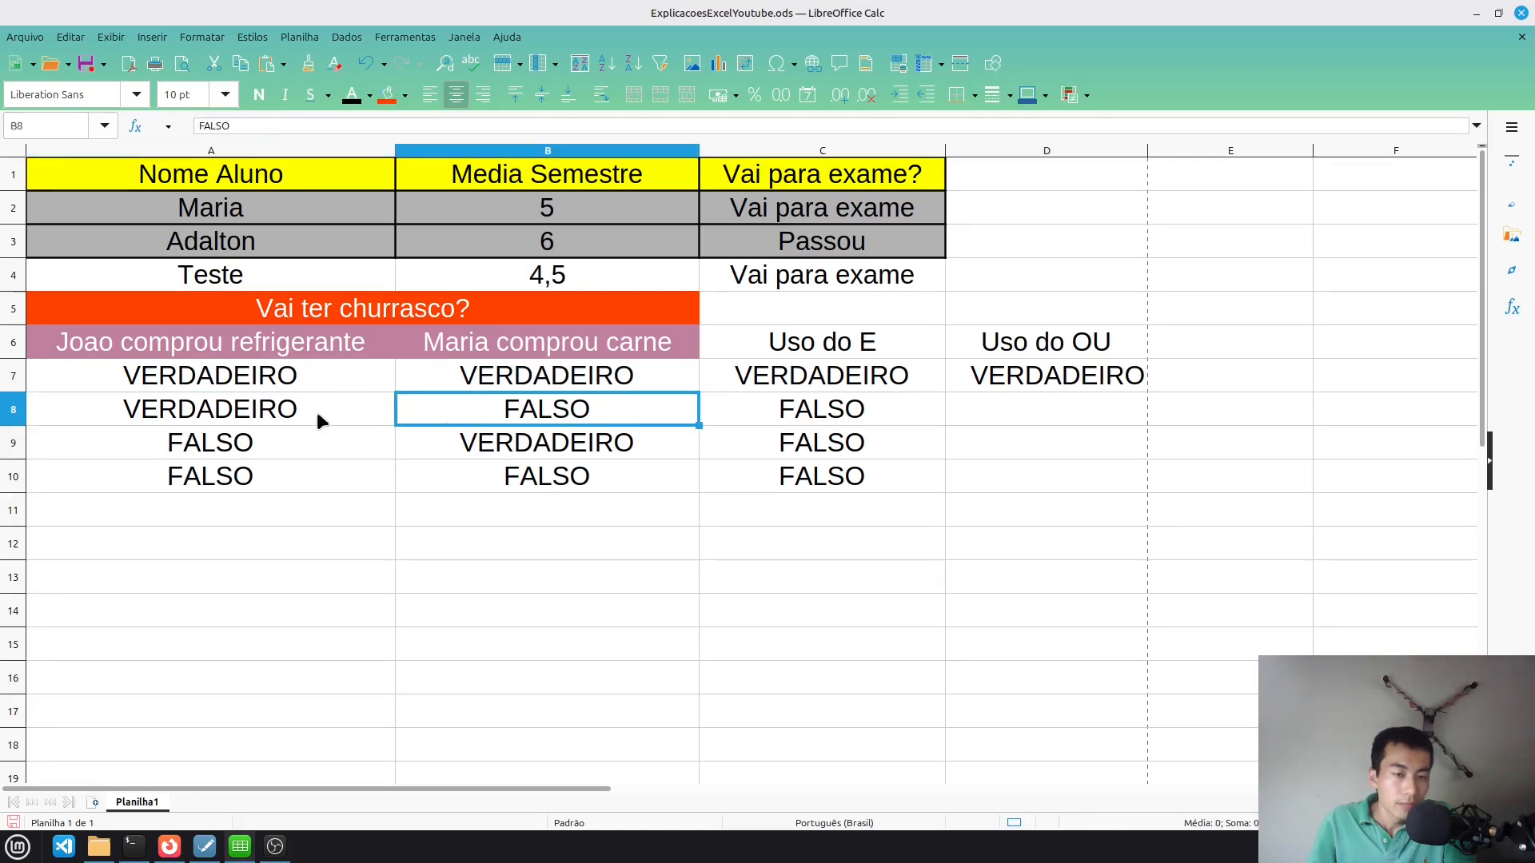
click(317, 410)
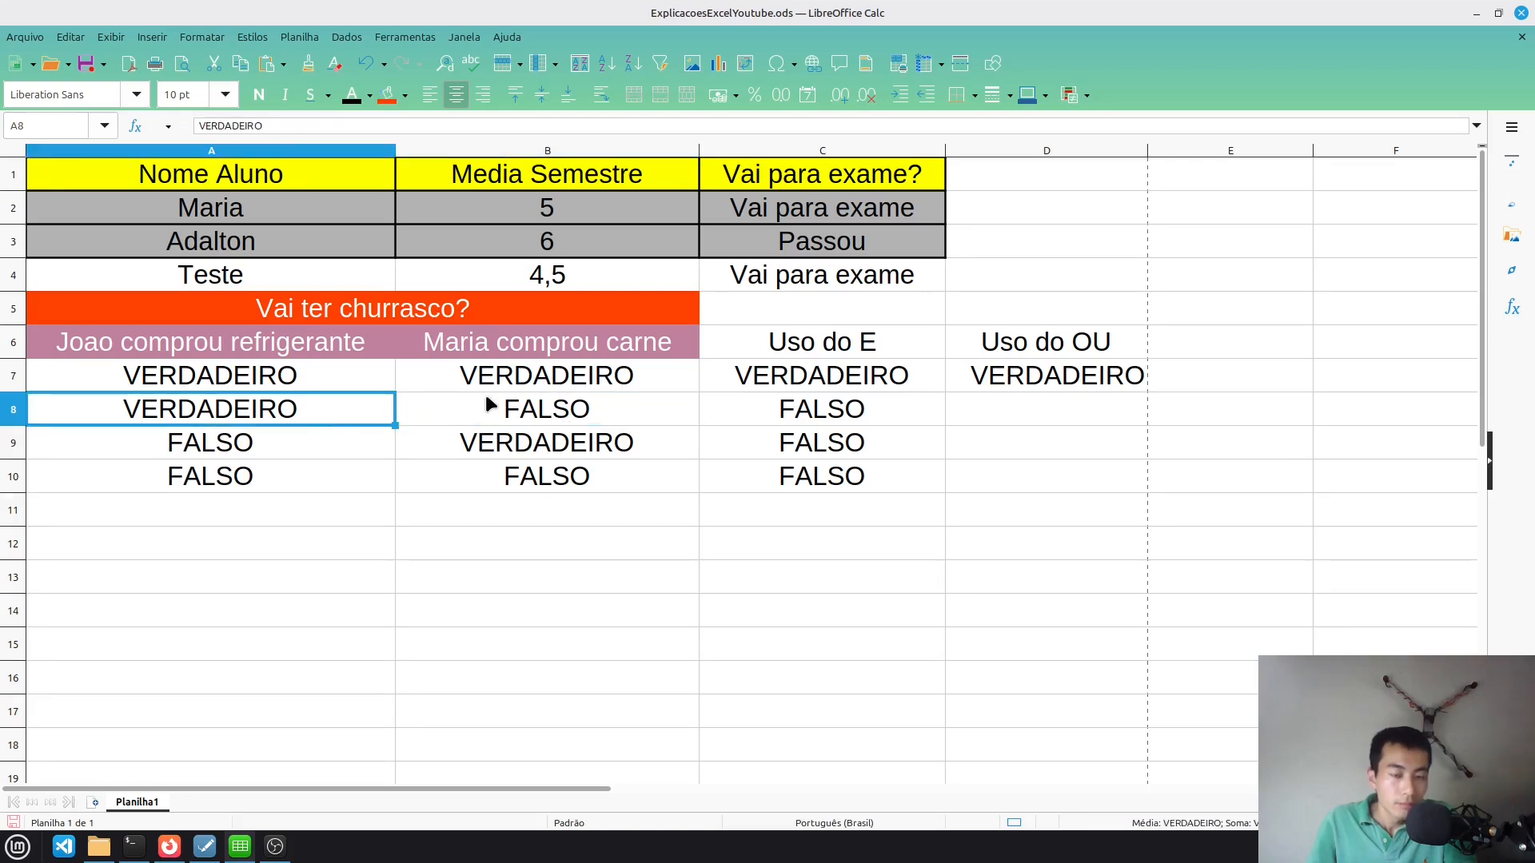
click(583, 410)
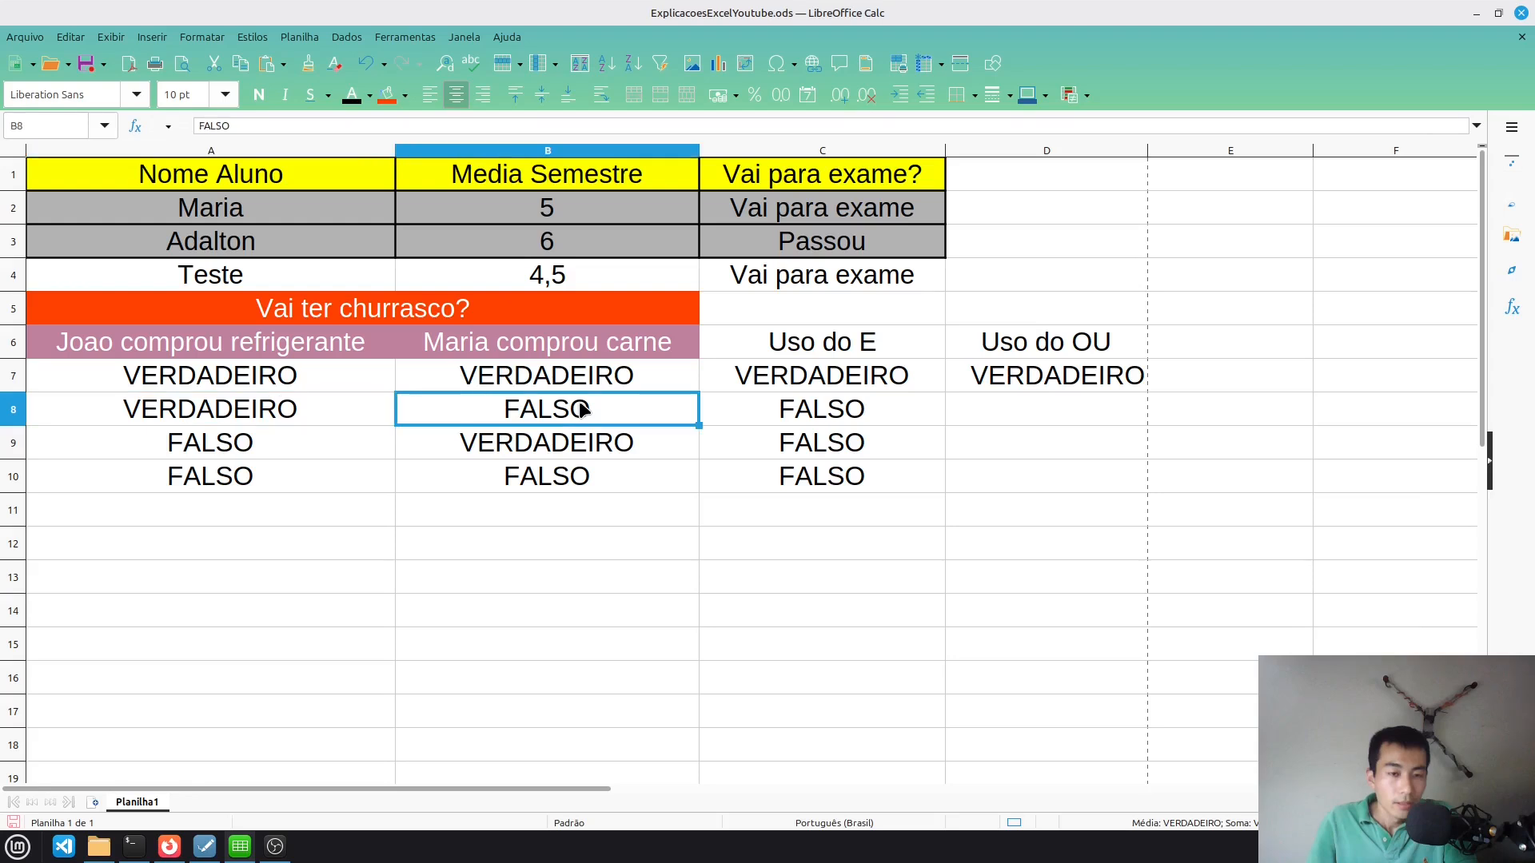
click(814, 408)
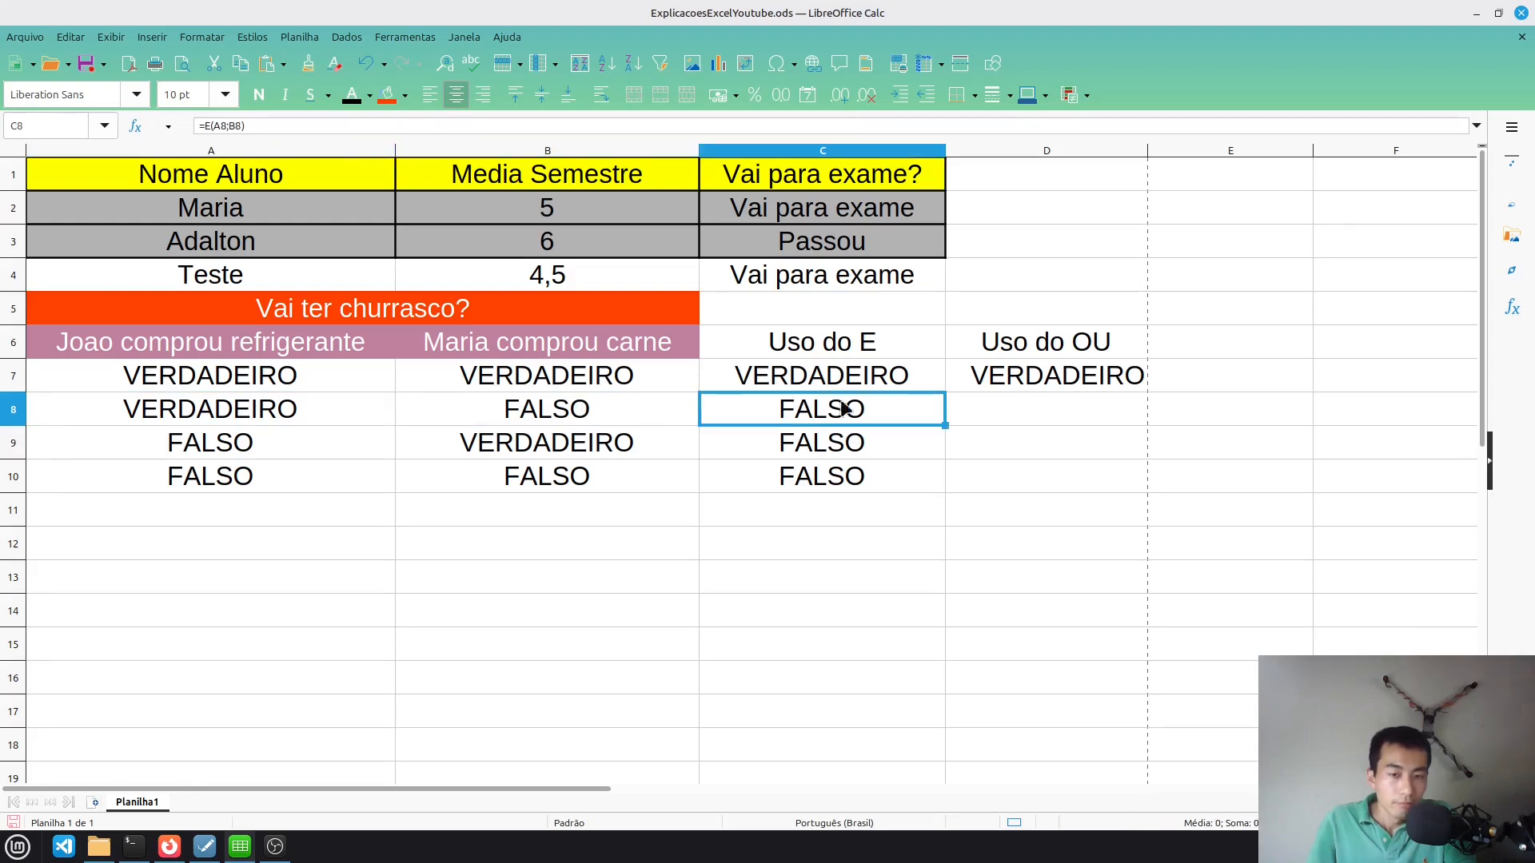
Fill the =OU(A7;B7) formula from D7 down through D10 and check the conditions in B8 and A8
click(1080, 377)
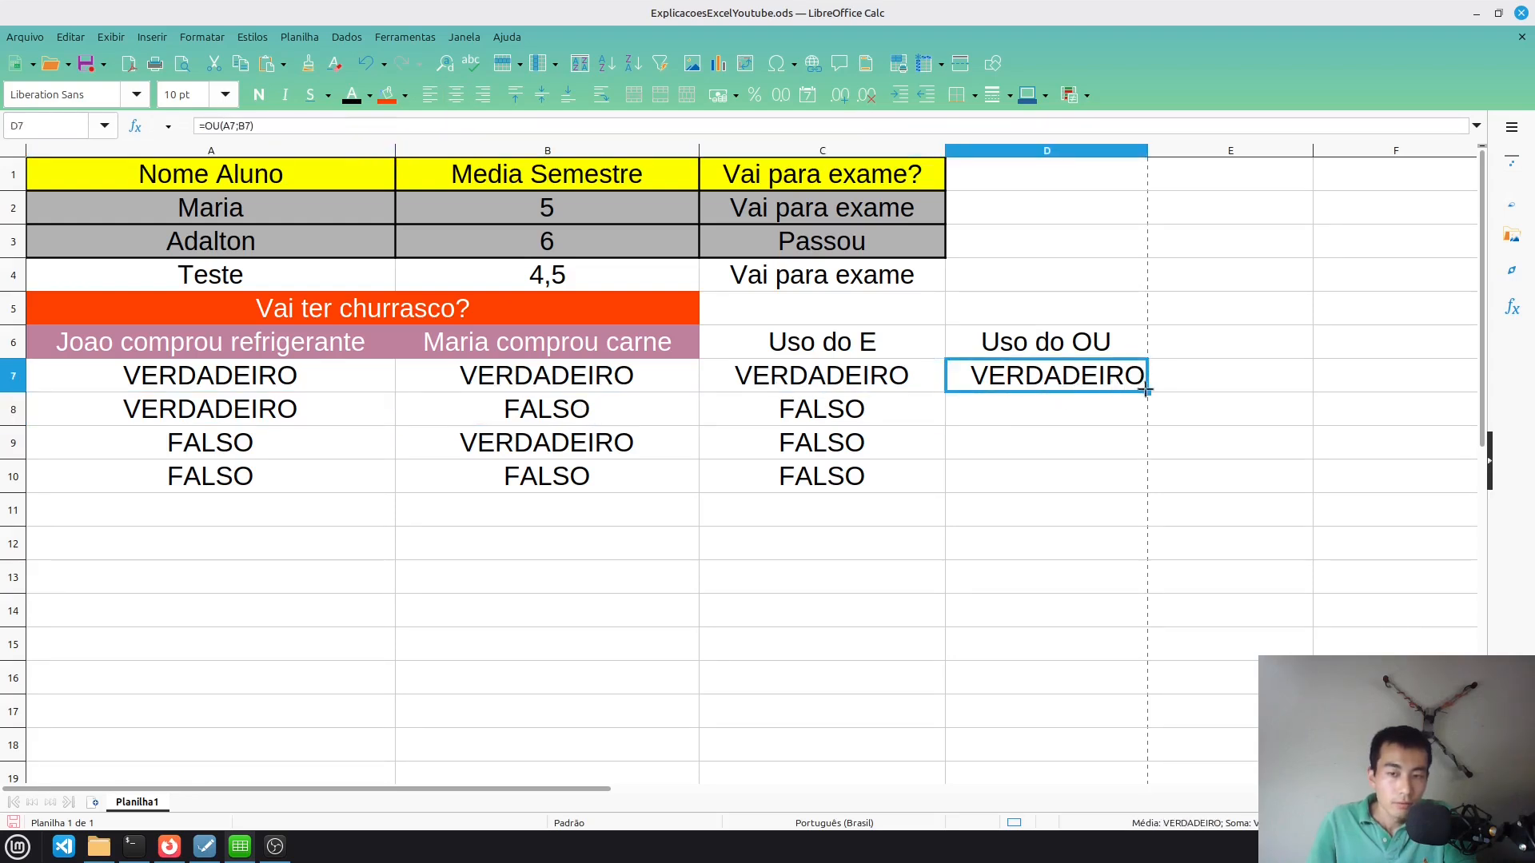
drag(1146, 389, 1138, 493)
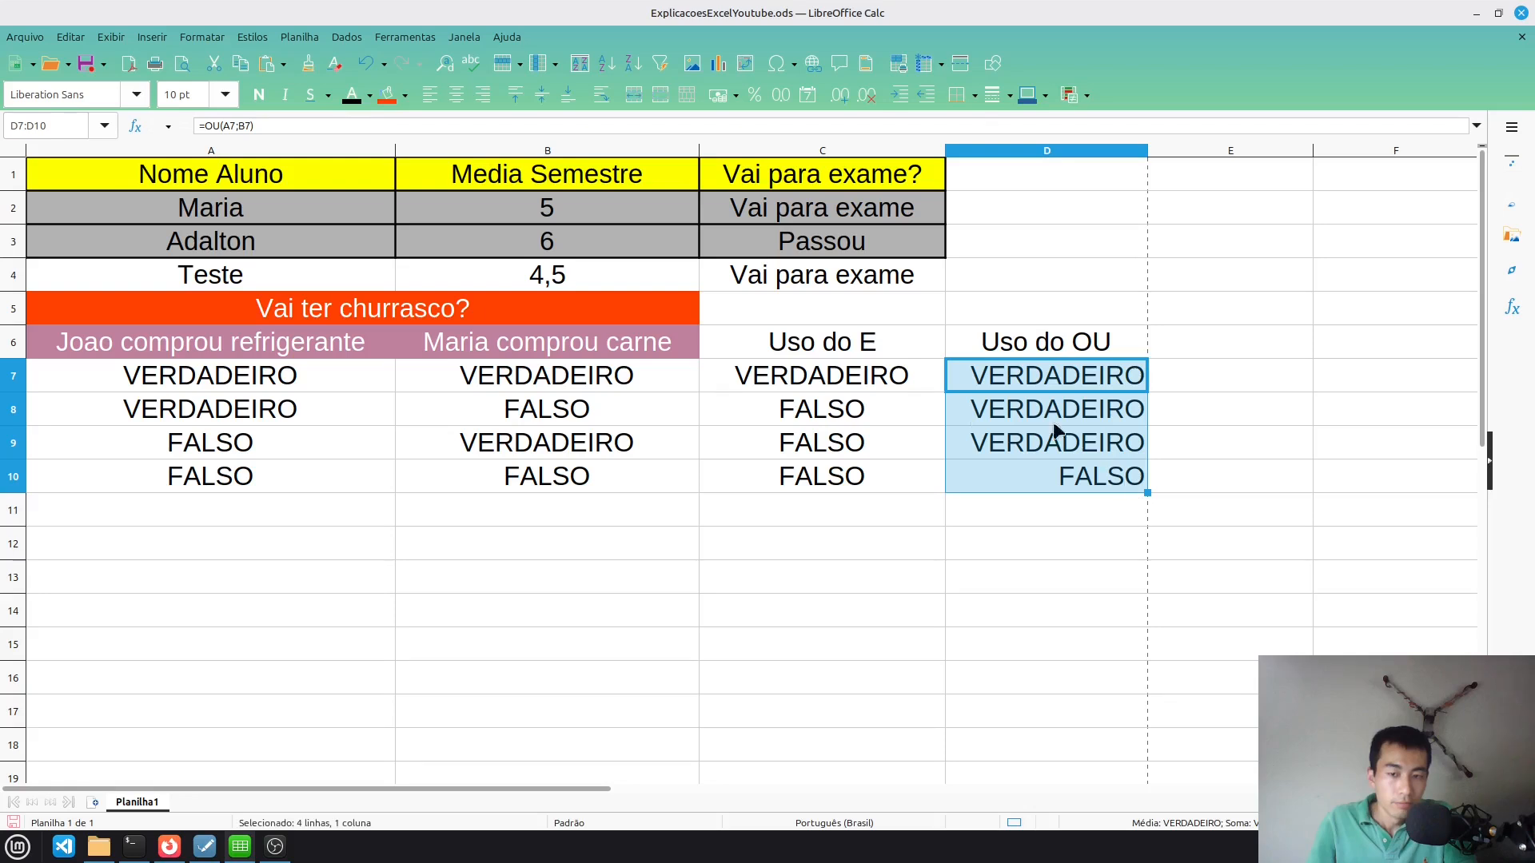
click(590, 410)
click(291, 418)
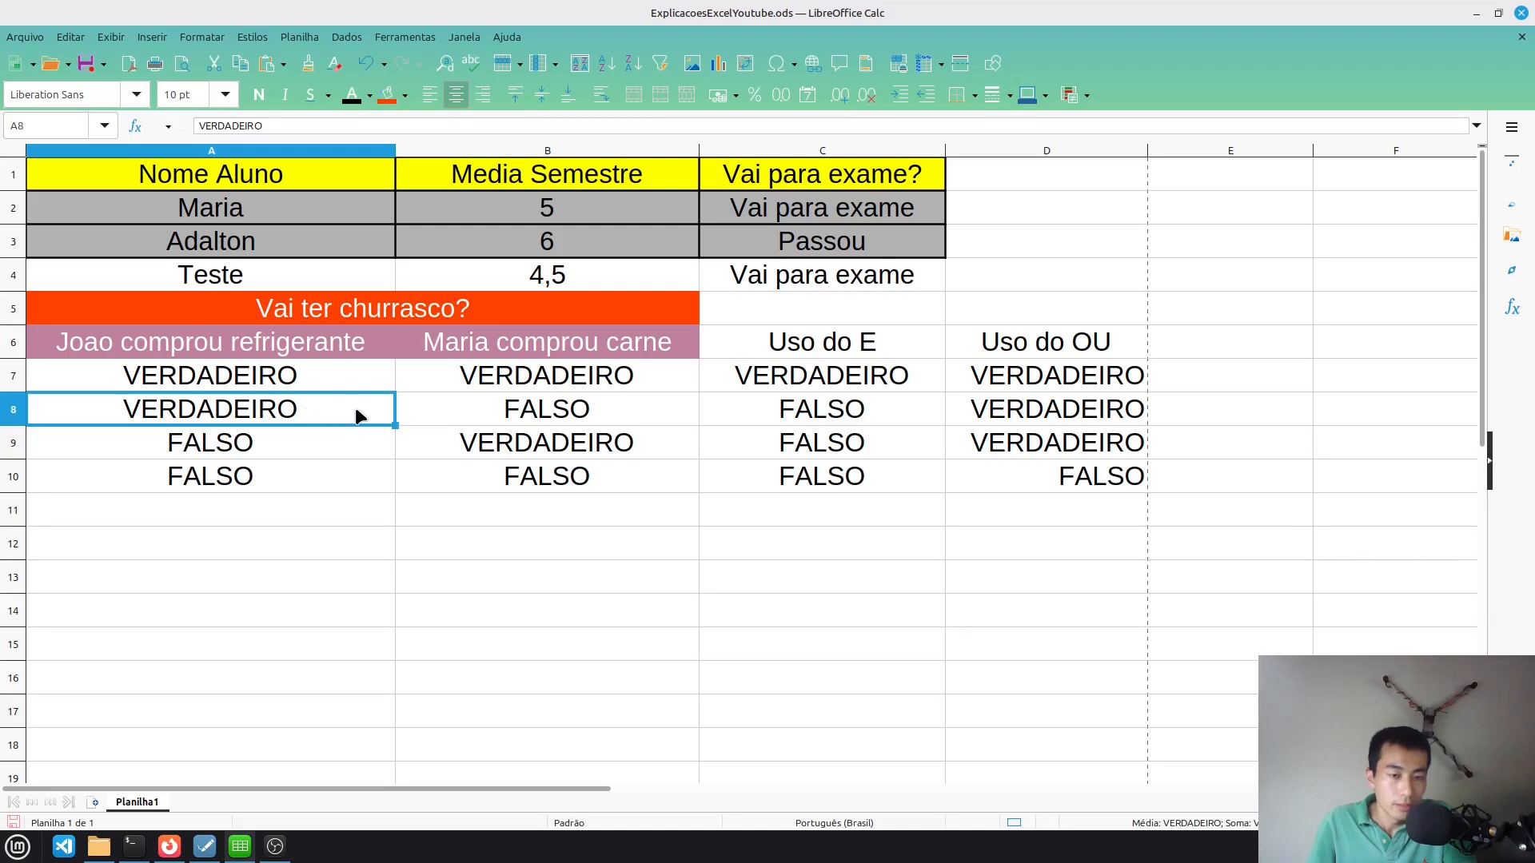
Compare the row 8 and row 9 conditions in columns A and B with the OU results in D8 and D9
click(549, 421)
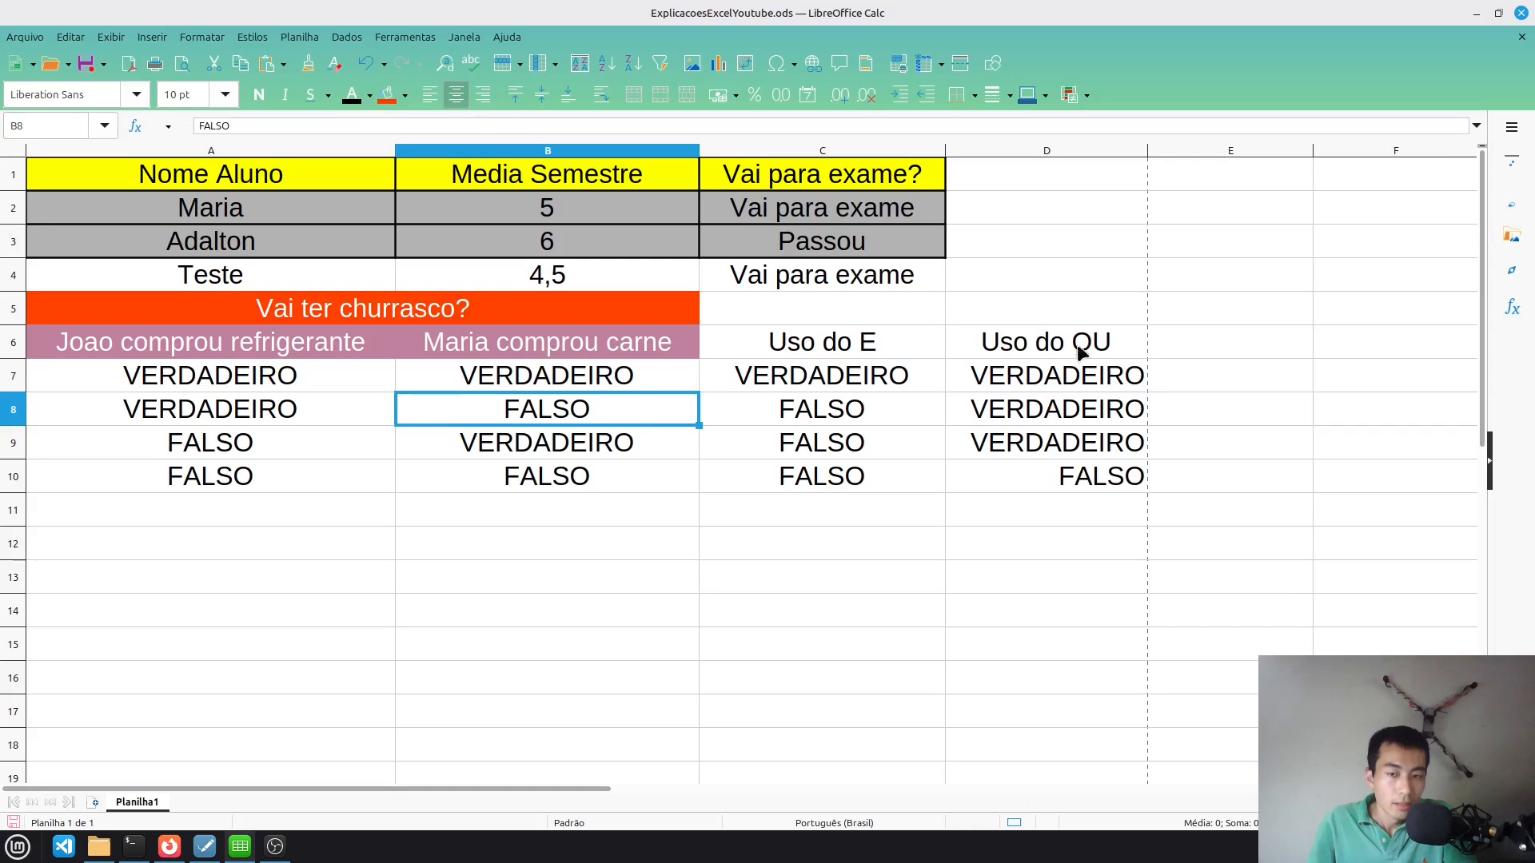
click(1073, 407)
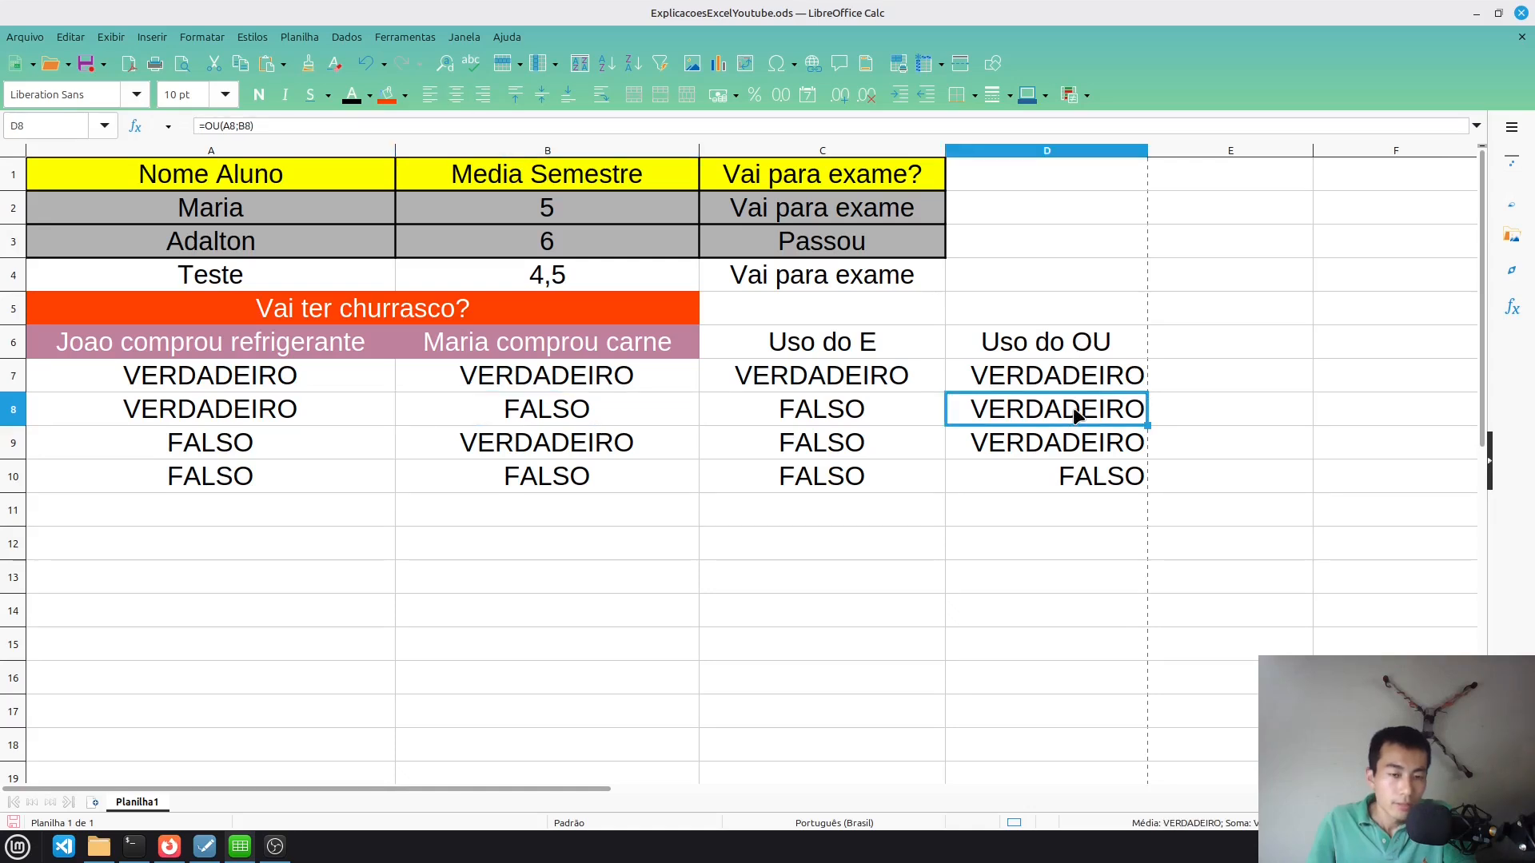
click(272, 438)
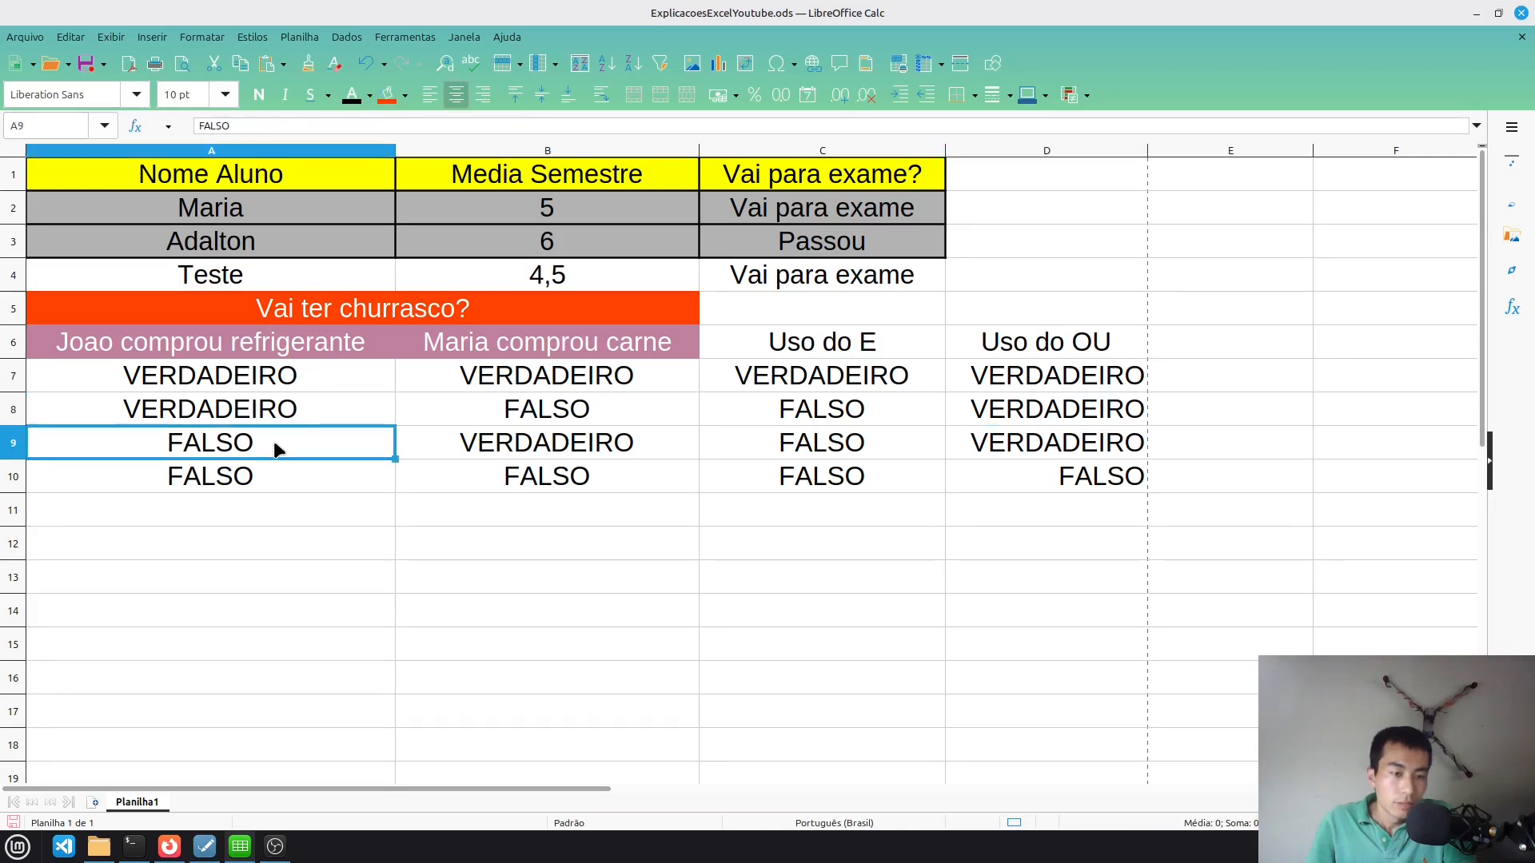
click(548, 444)
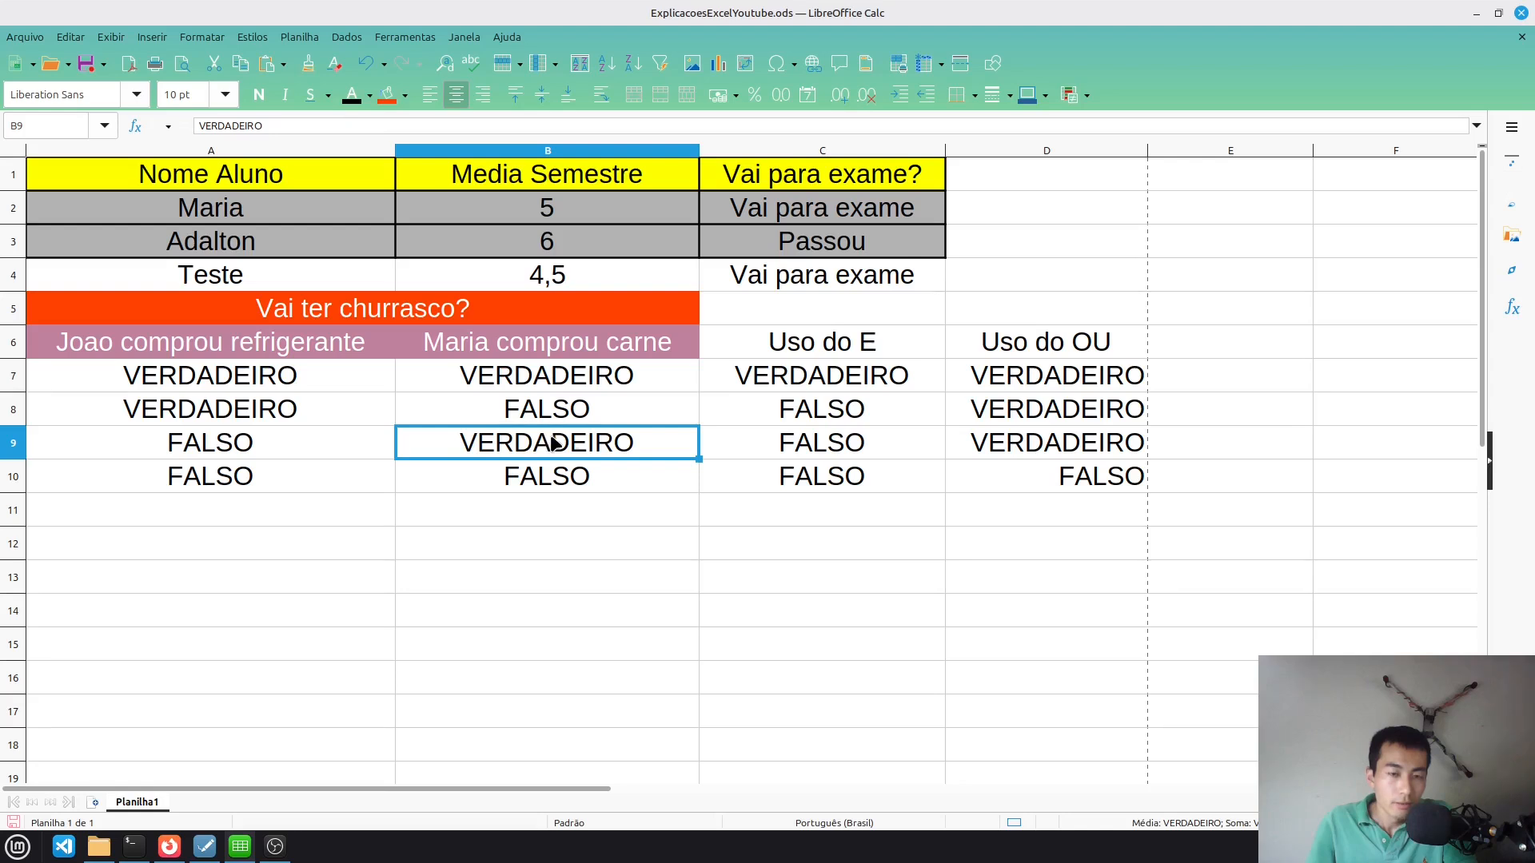
click(995, 442)
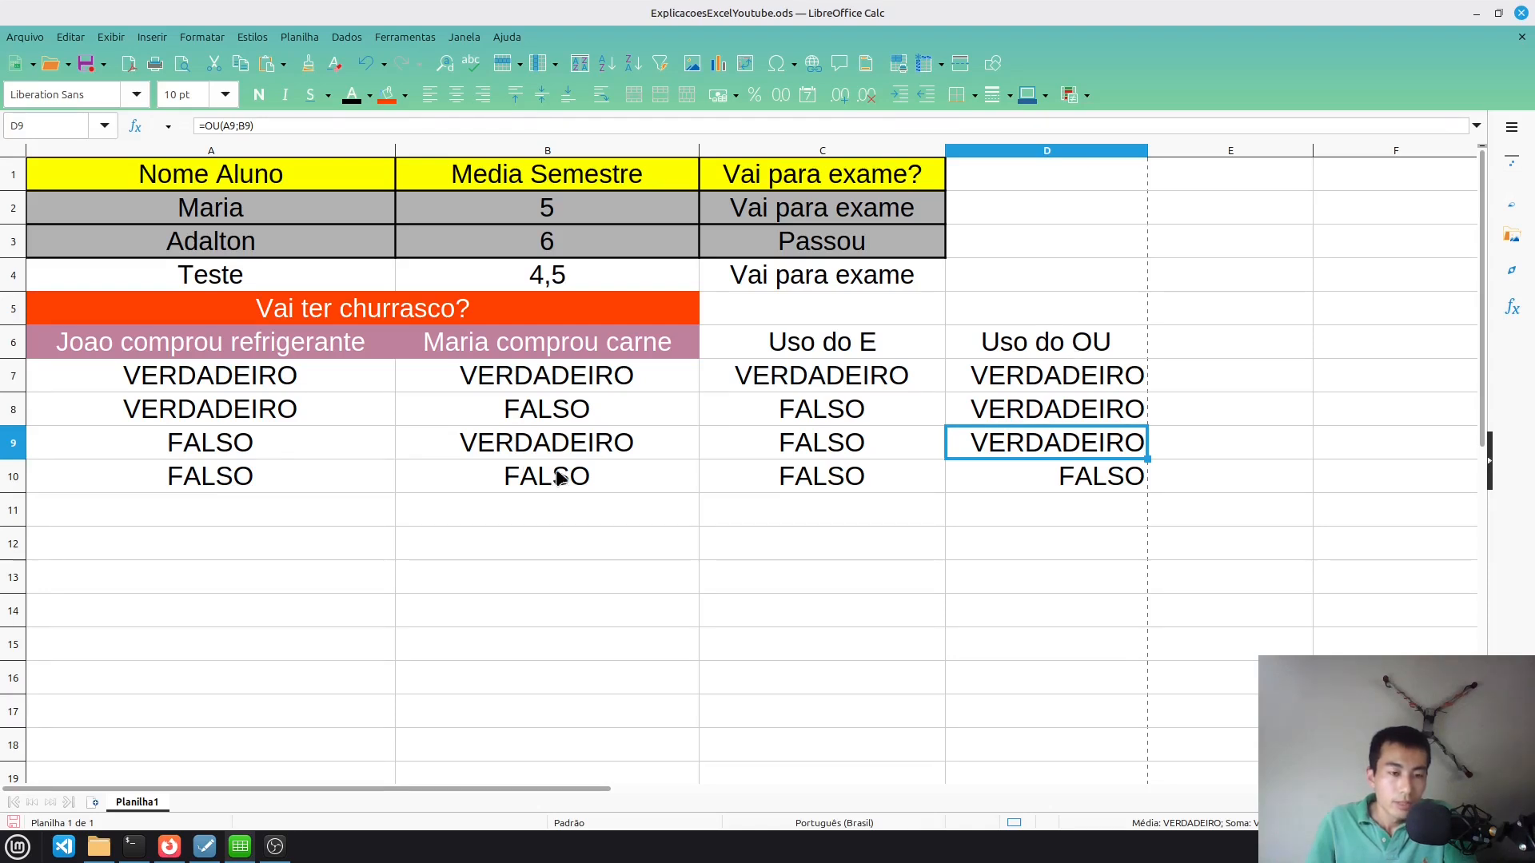
Recheck the conditions in A9 and B9 against the OU result in D9
click(516, 451)
click(301, 438)
click(516, 456)
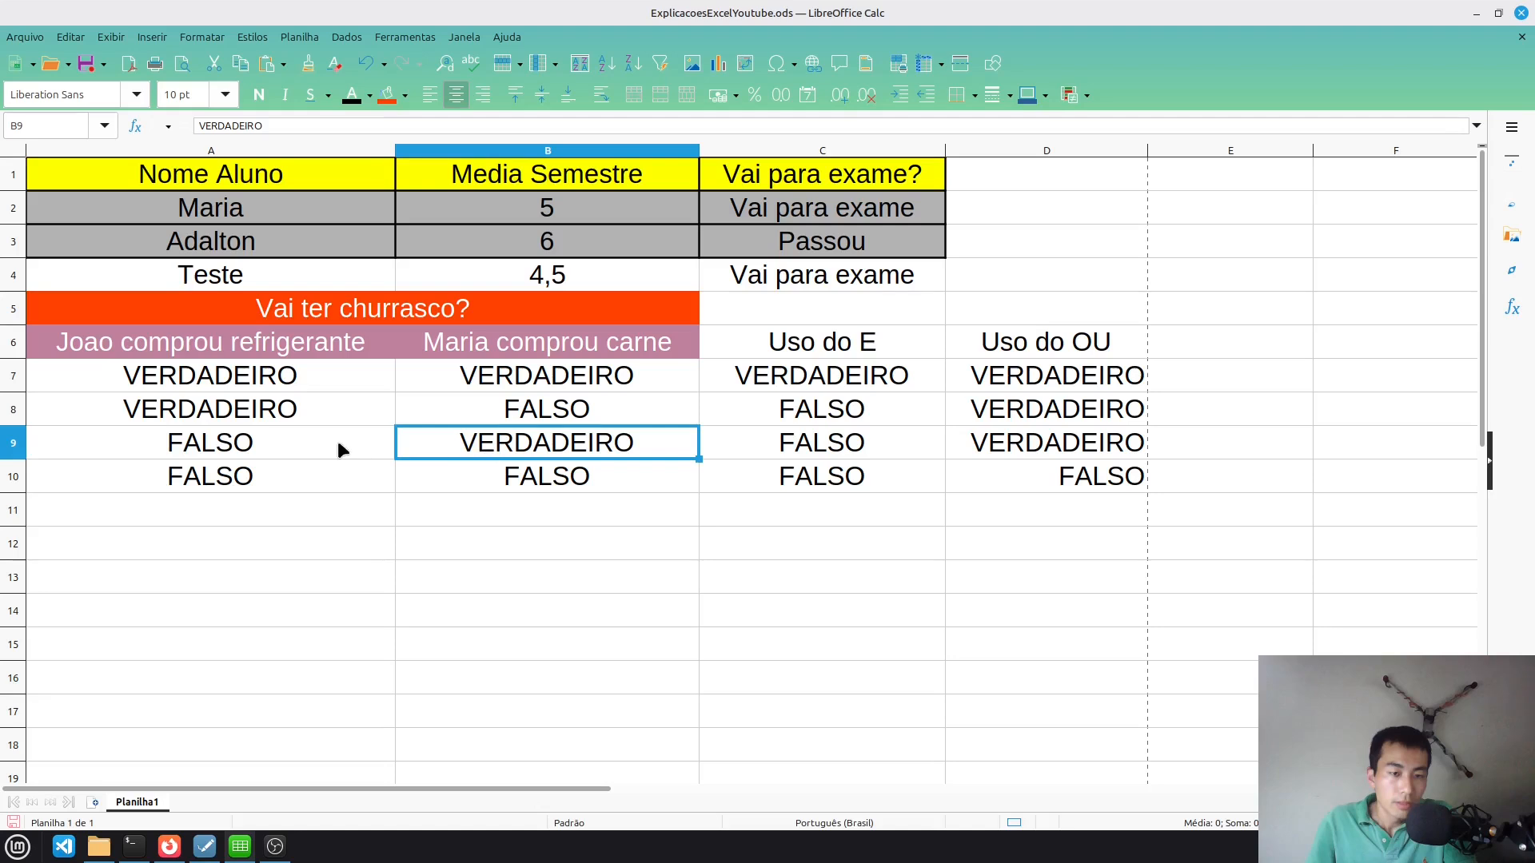
click(339, 448)
click(1003, 438)
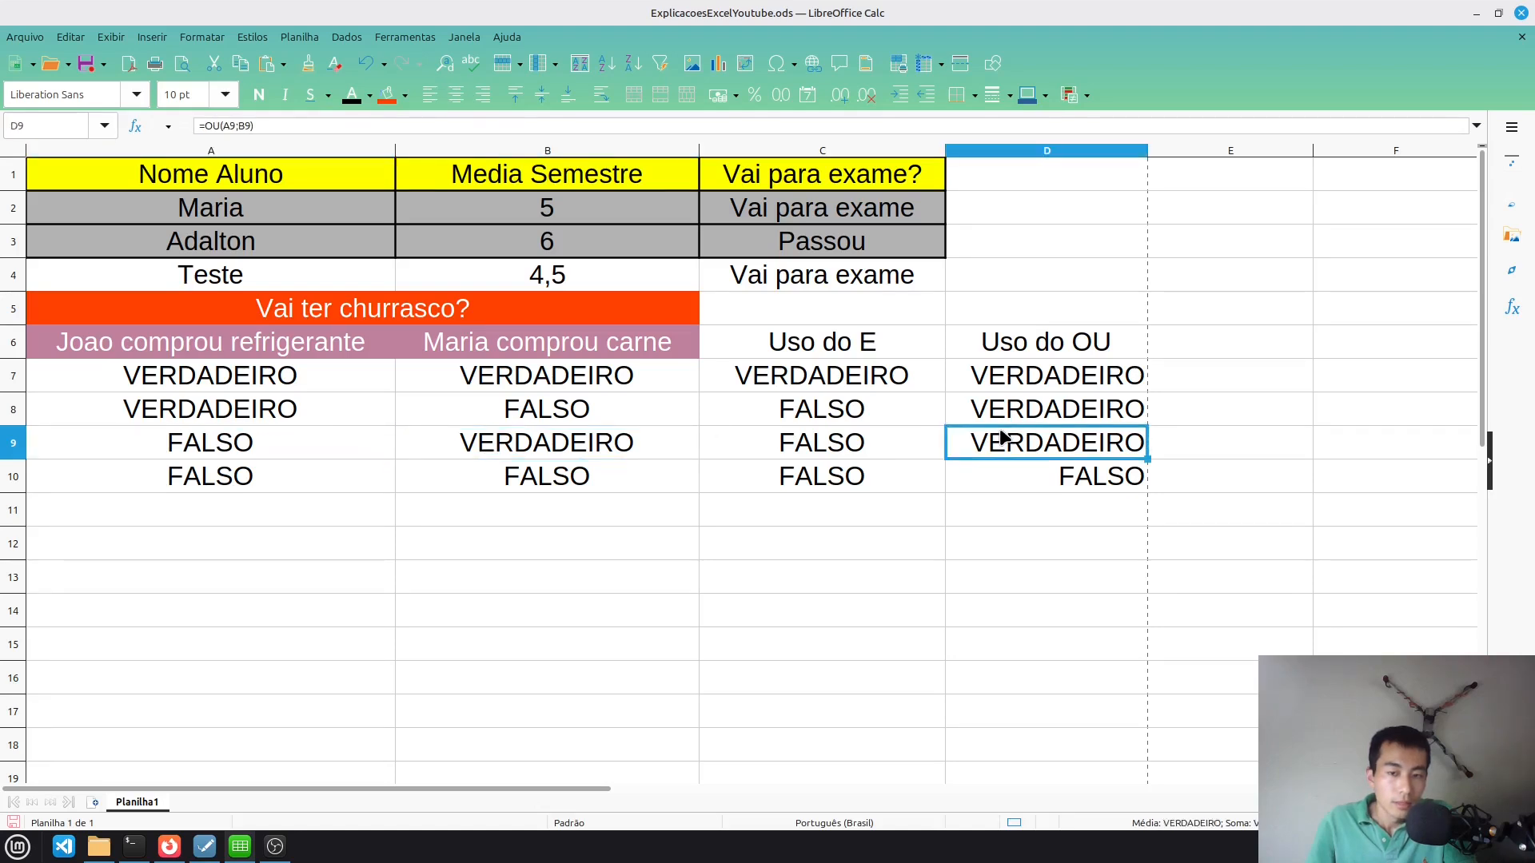
click(644, 432)
click(271, 441)
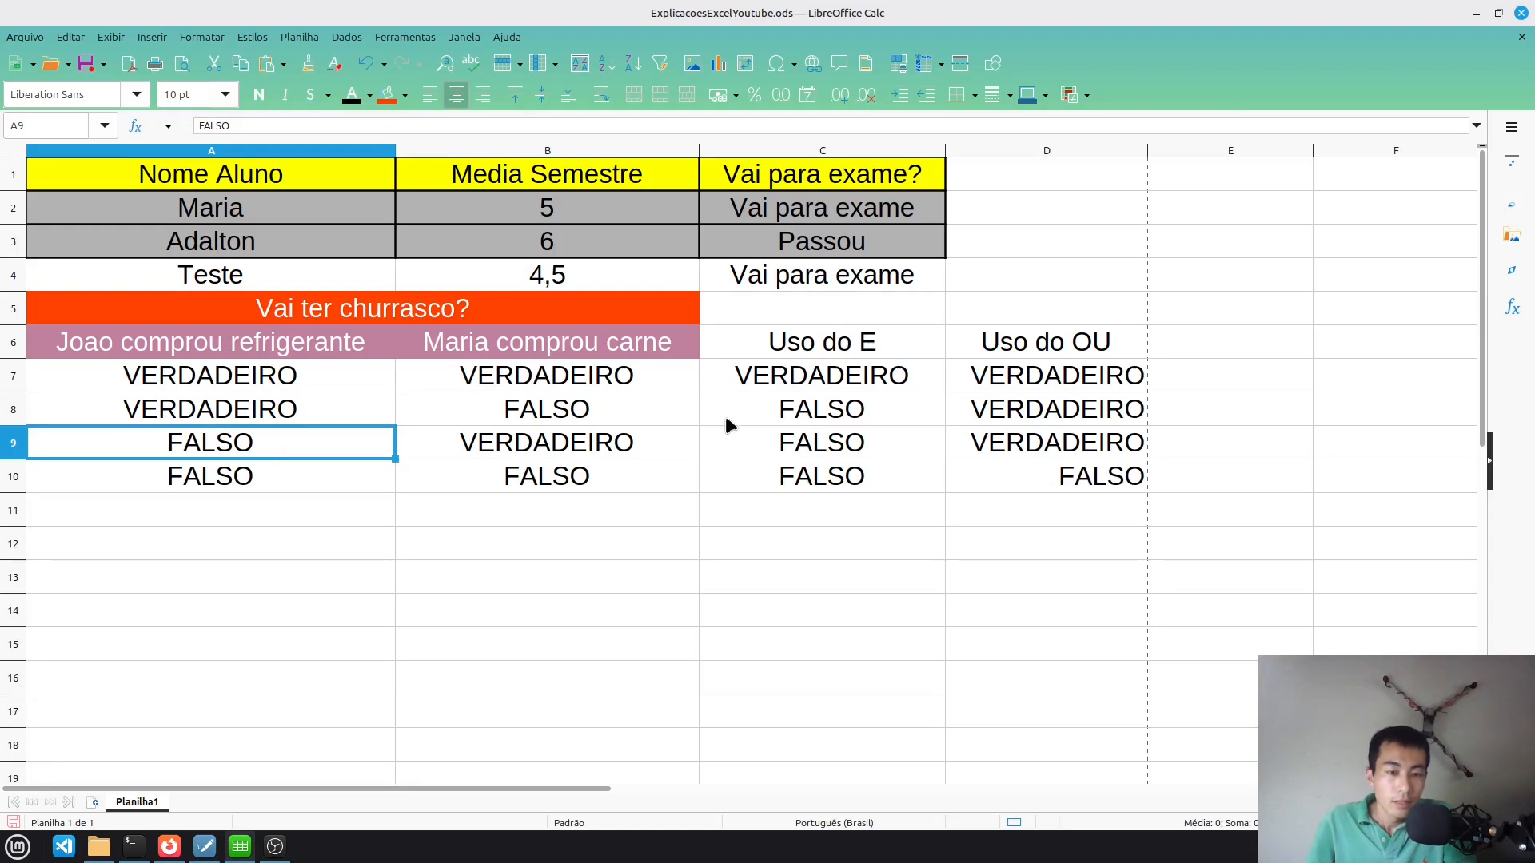
Check the conditions in A10 and B10 against the OU result in D10
click(1115, 477)
click(572, 483)
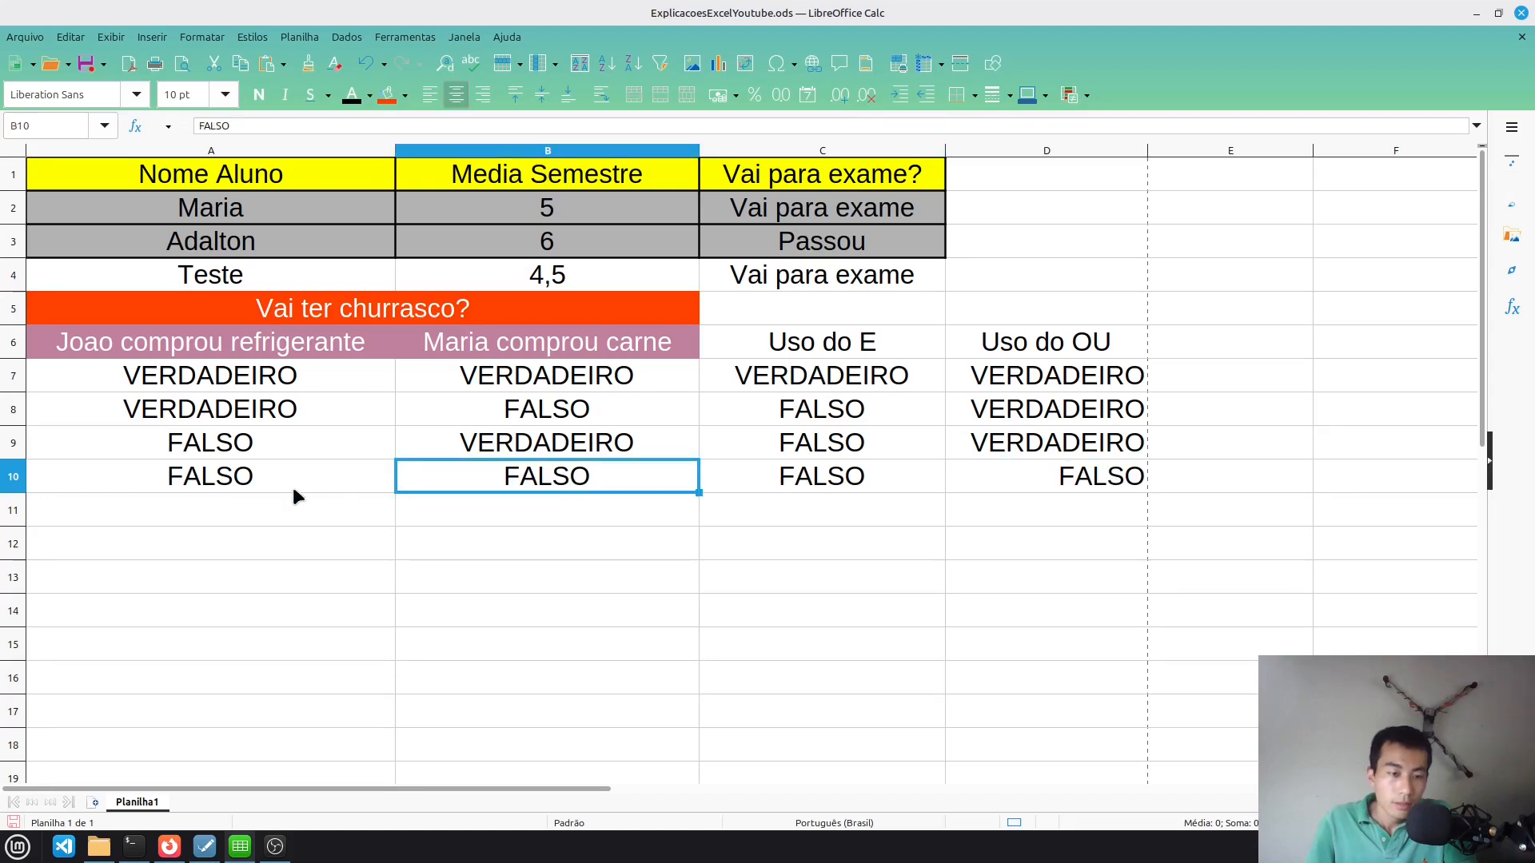
click(290, 487)
click(476, 479)
click(318, 476)
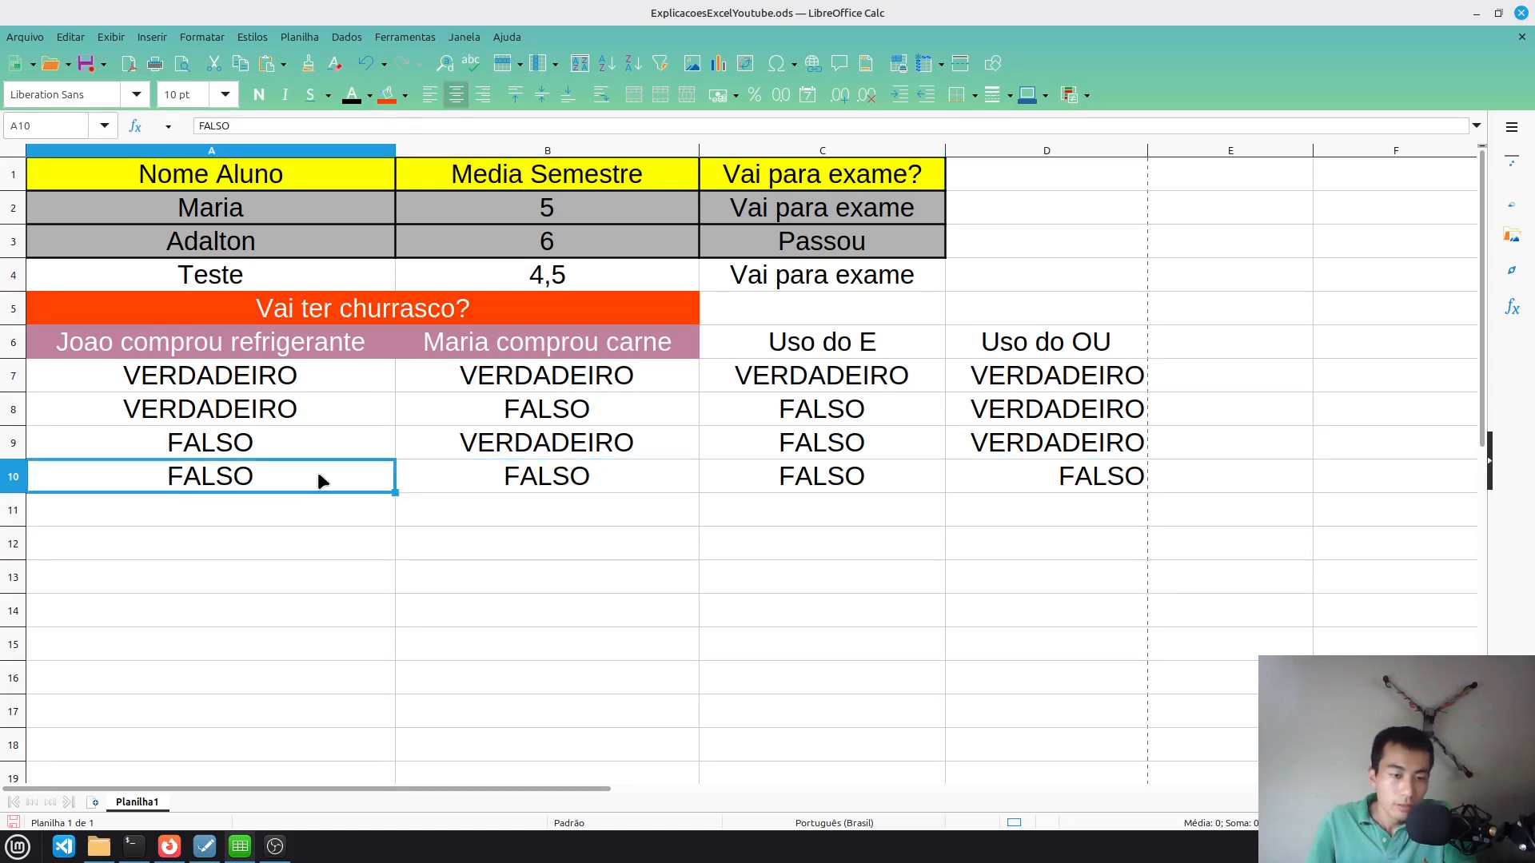
click(499, 478)
click(1081, 480)
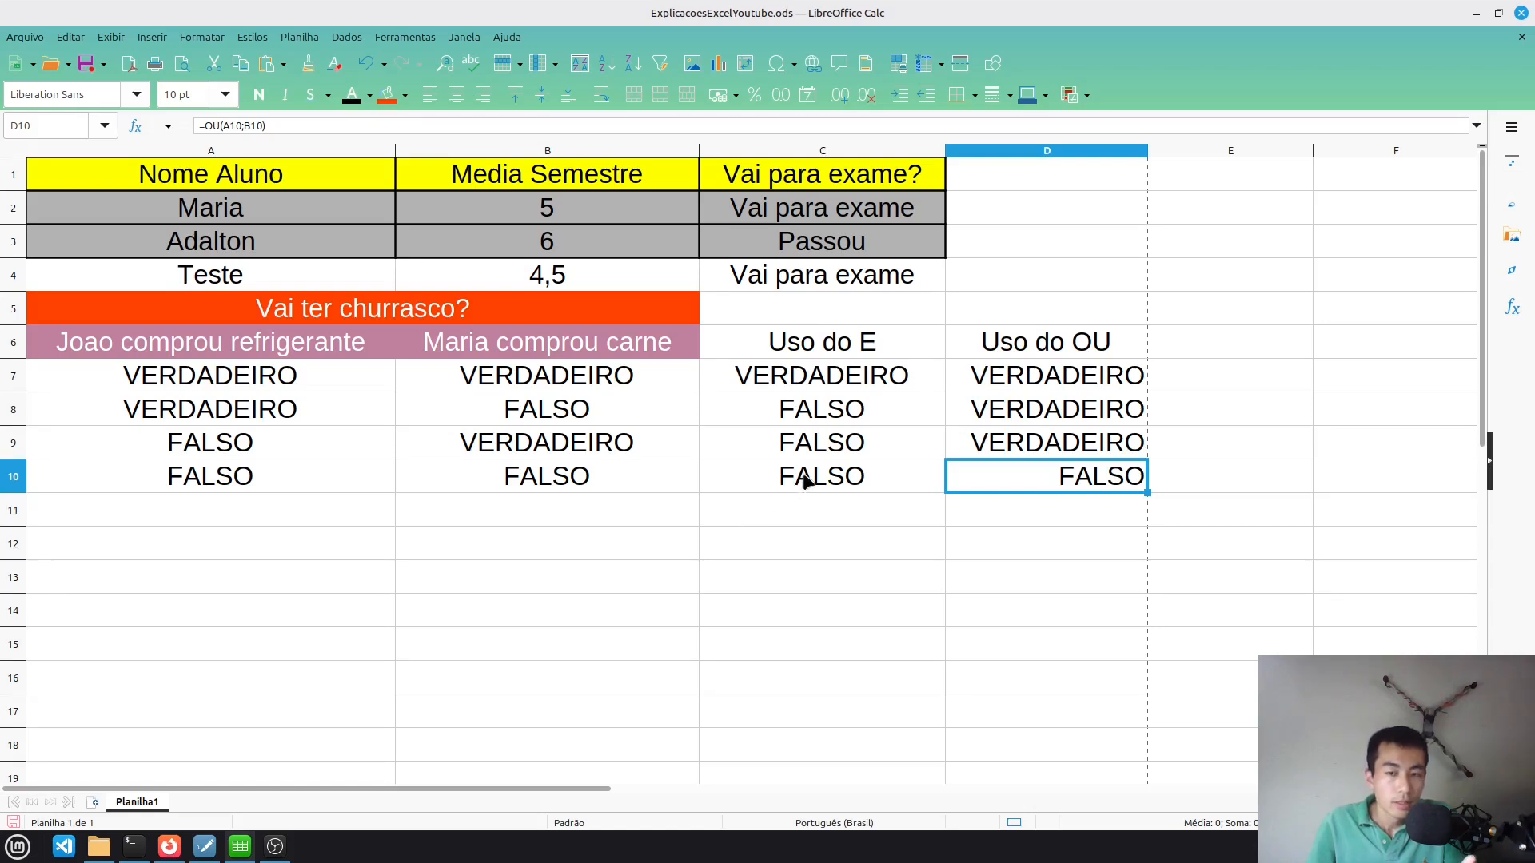
click(791, 516)
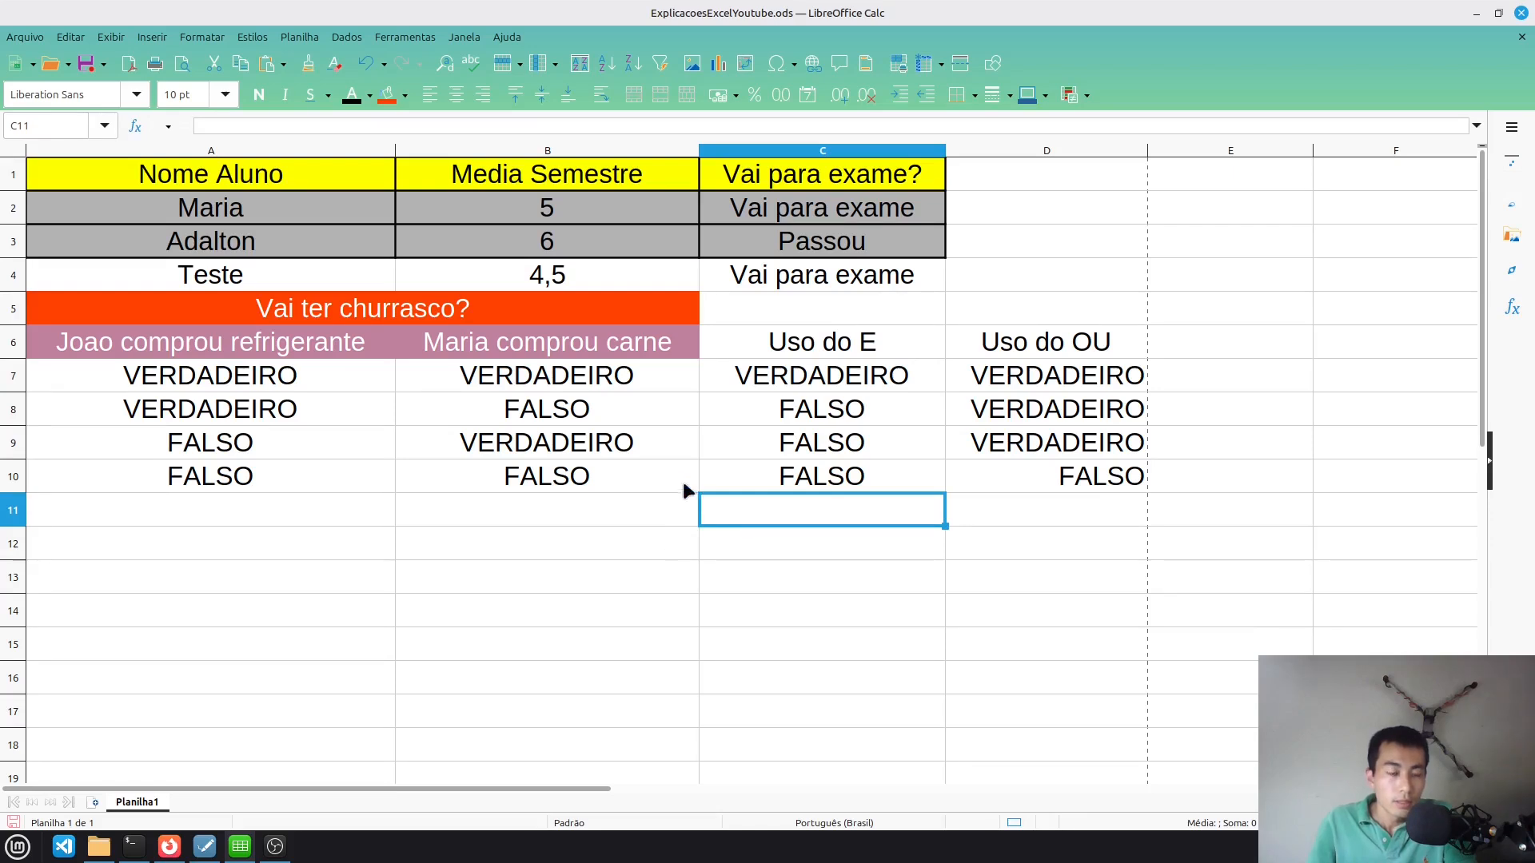
Start a SE formula in A12 with a nested E test on A7 and B7: =SE(E(A7;B7)
click(320, 560)
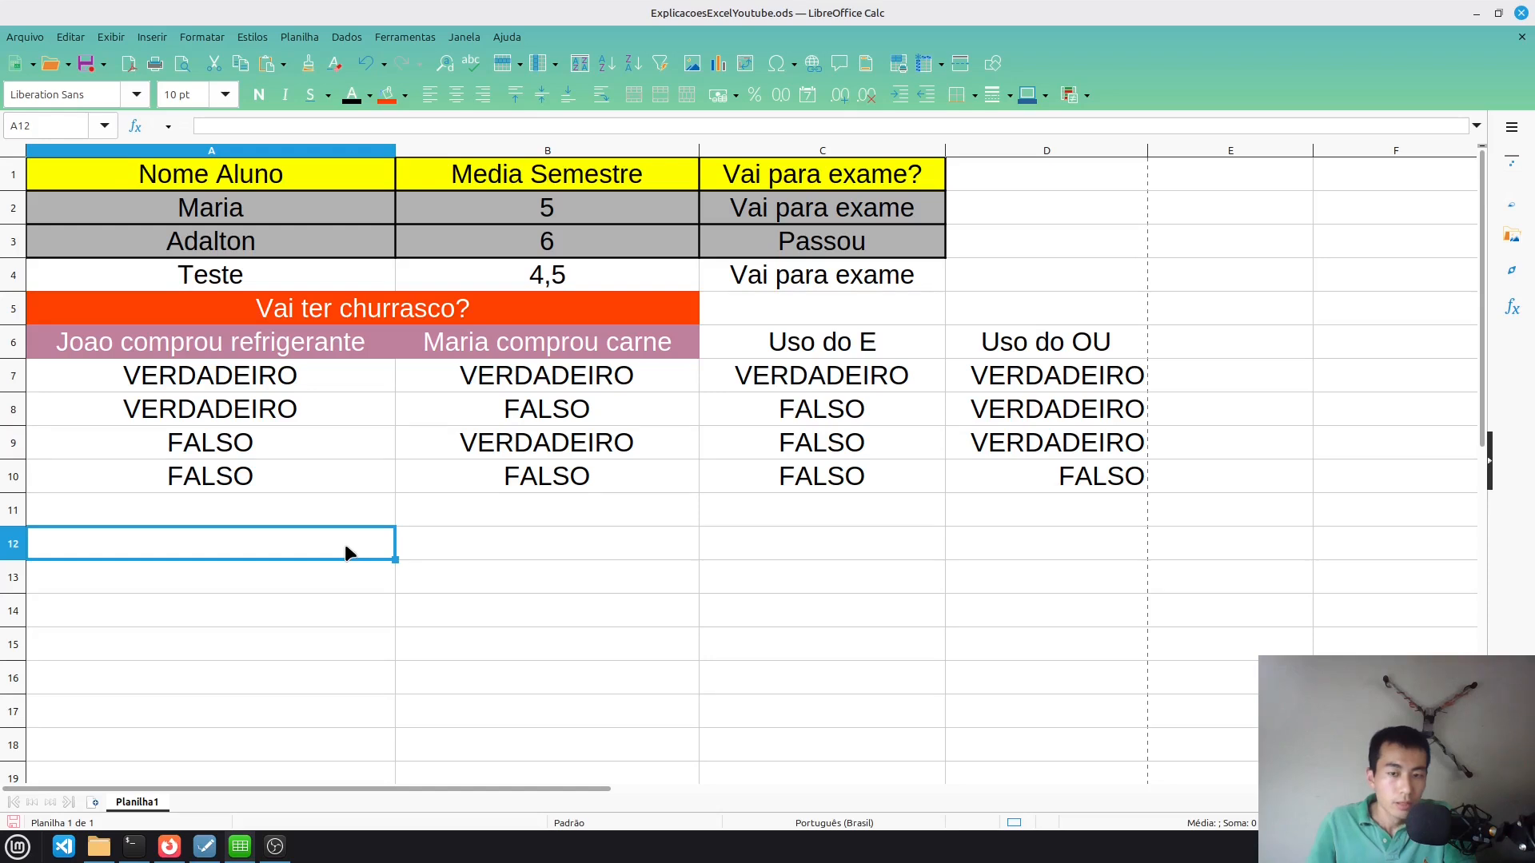
click(368, 128)
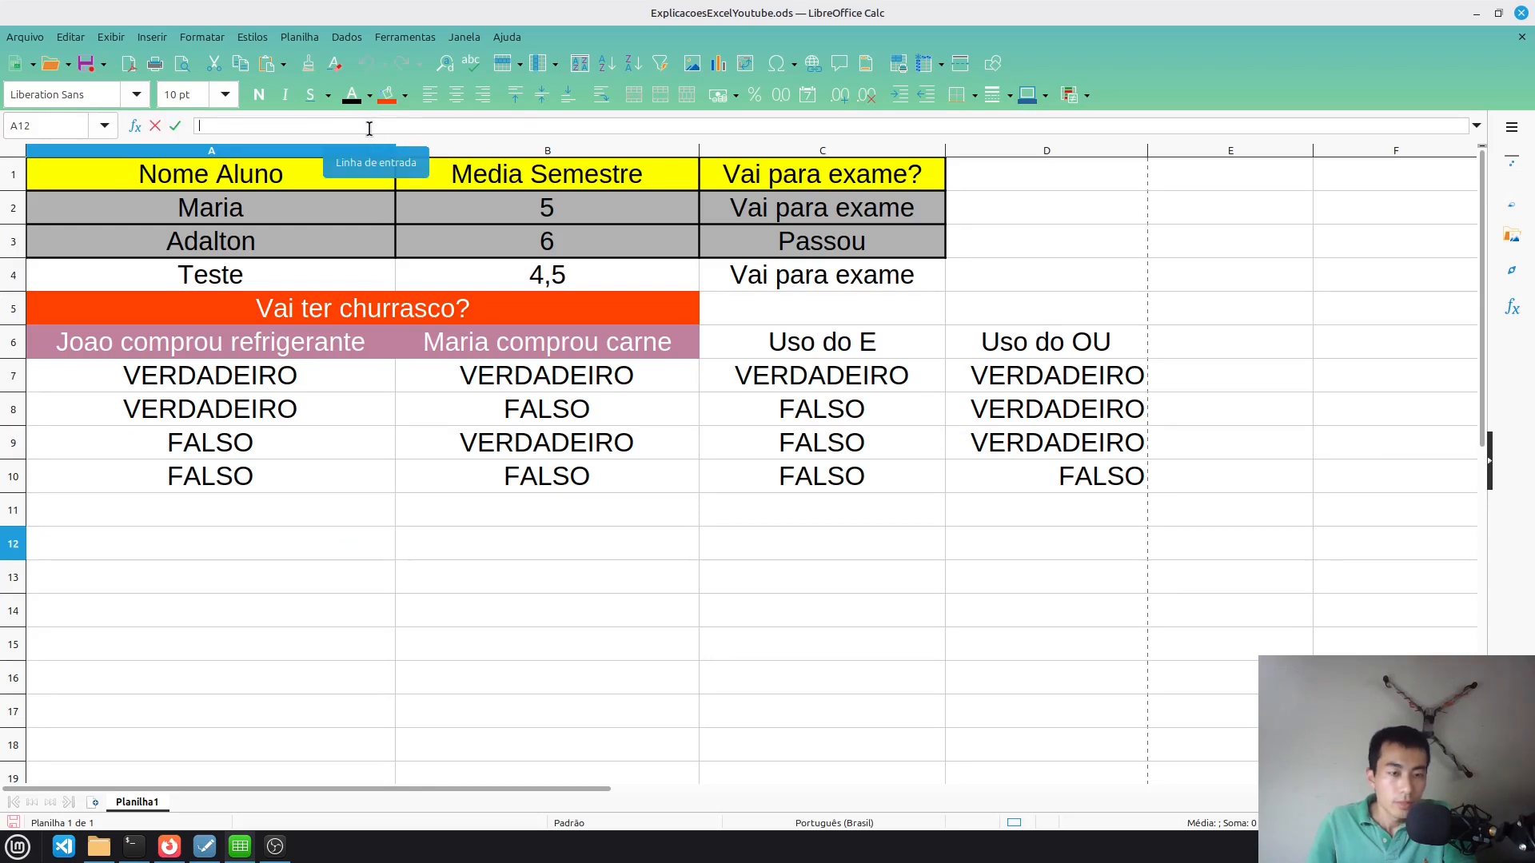
text(=SE)
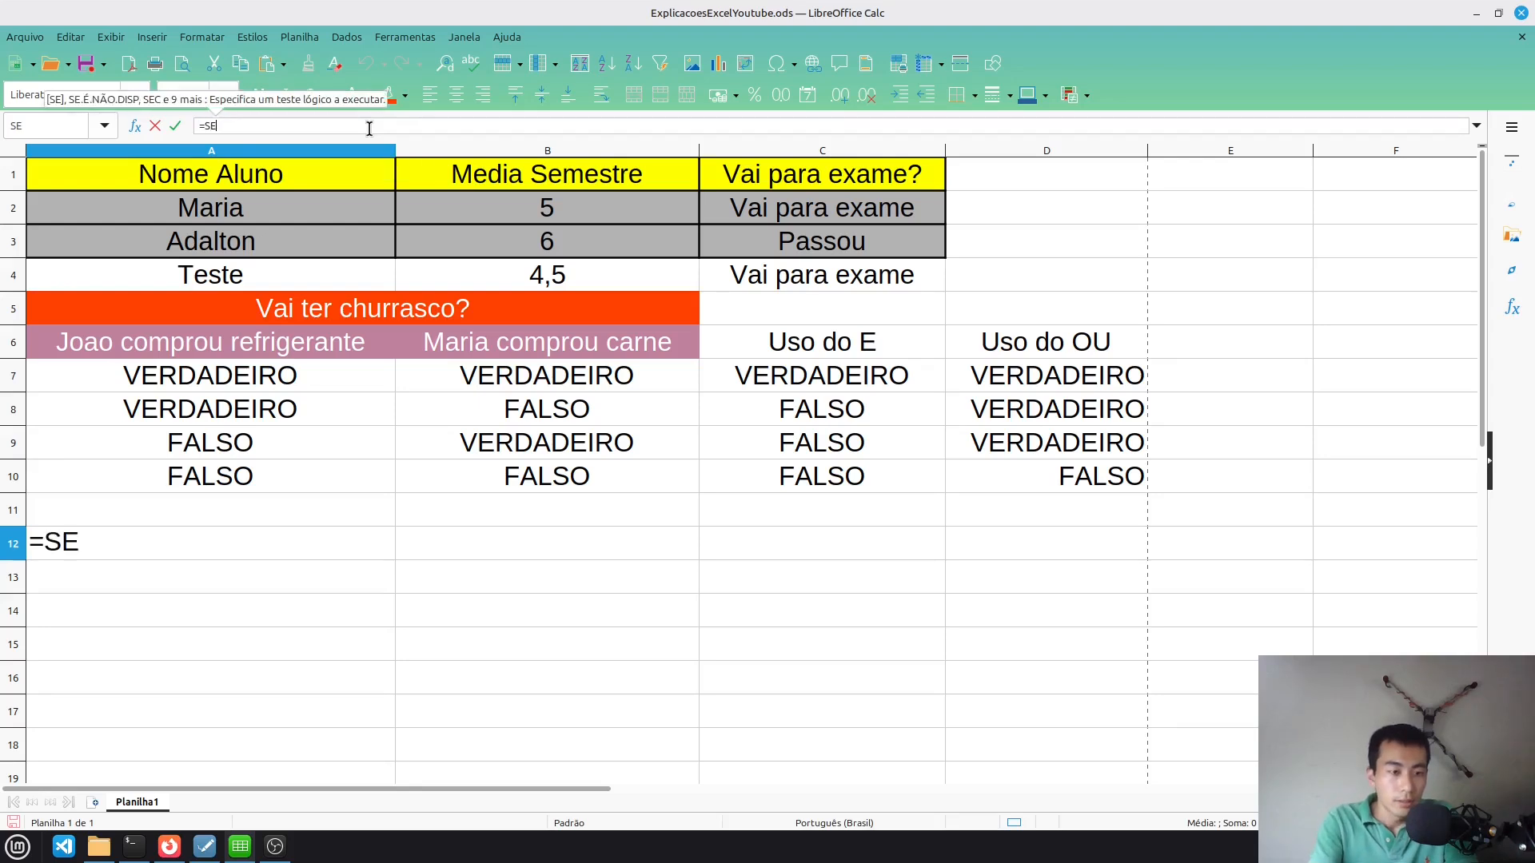
text(()
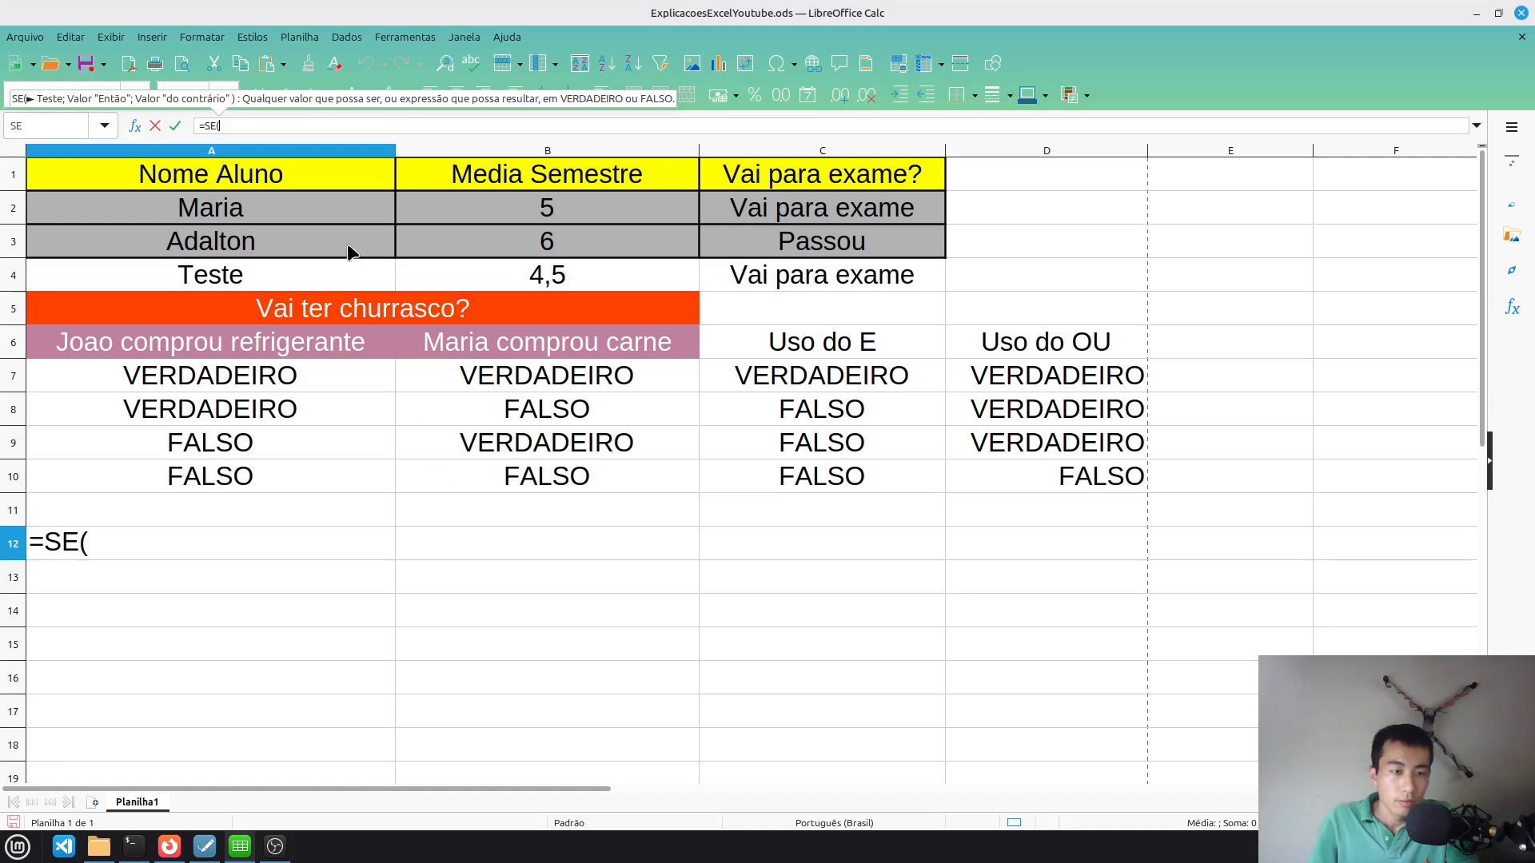
text(E)
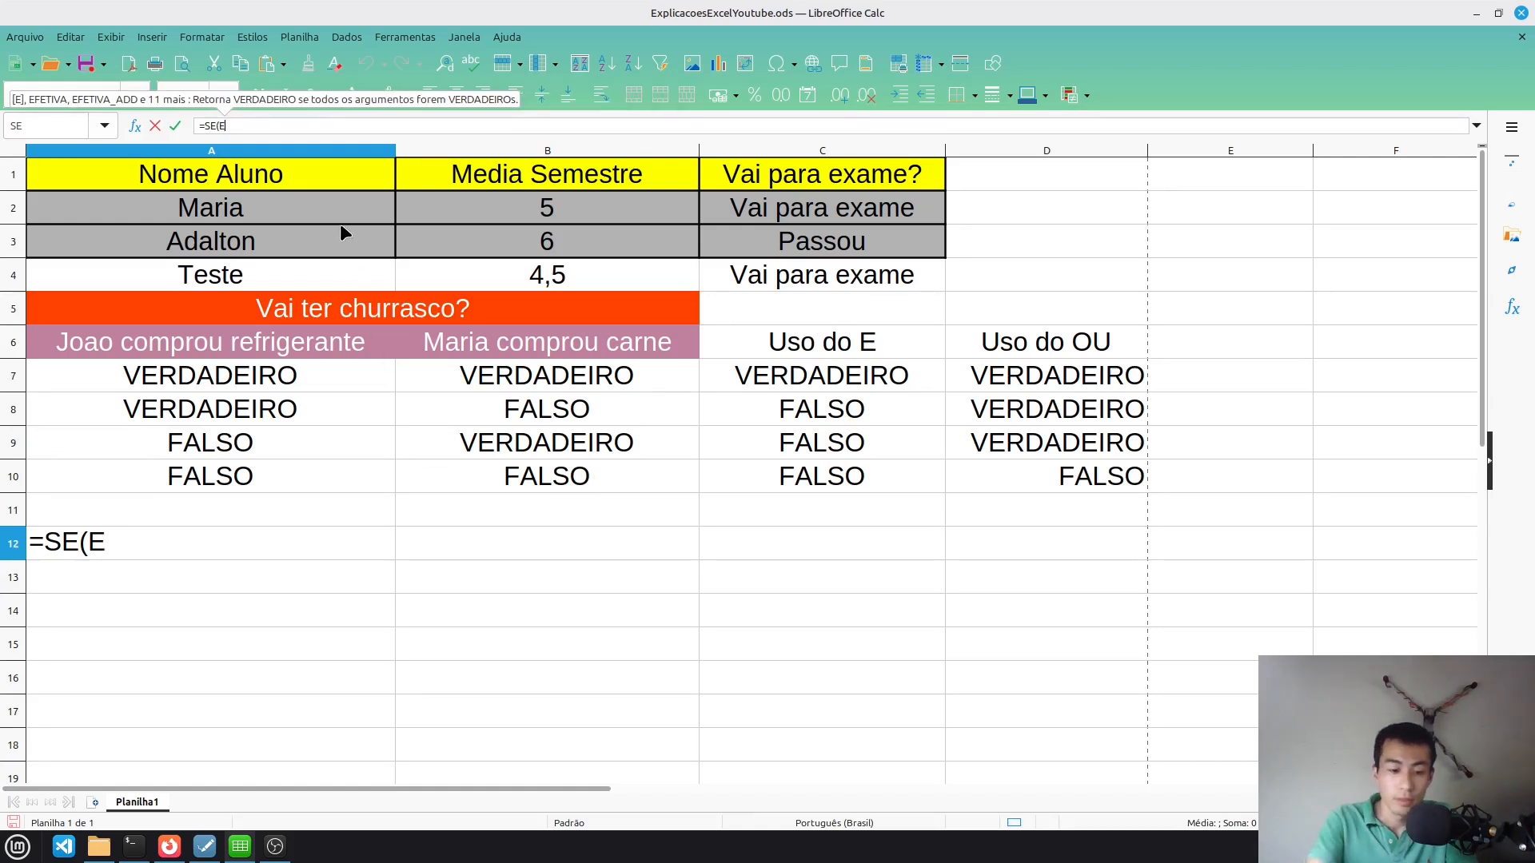
text(()
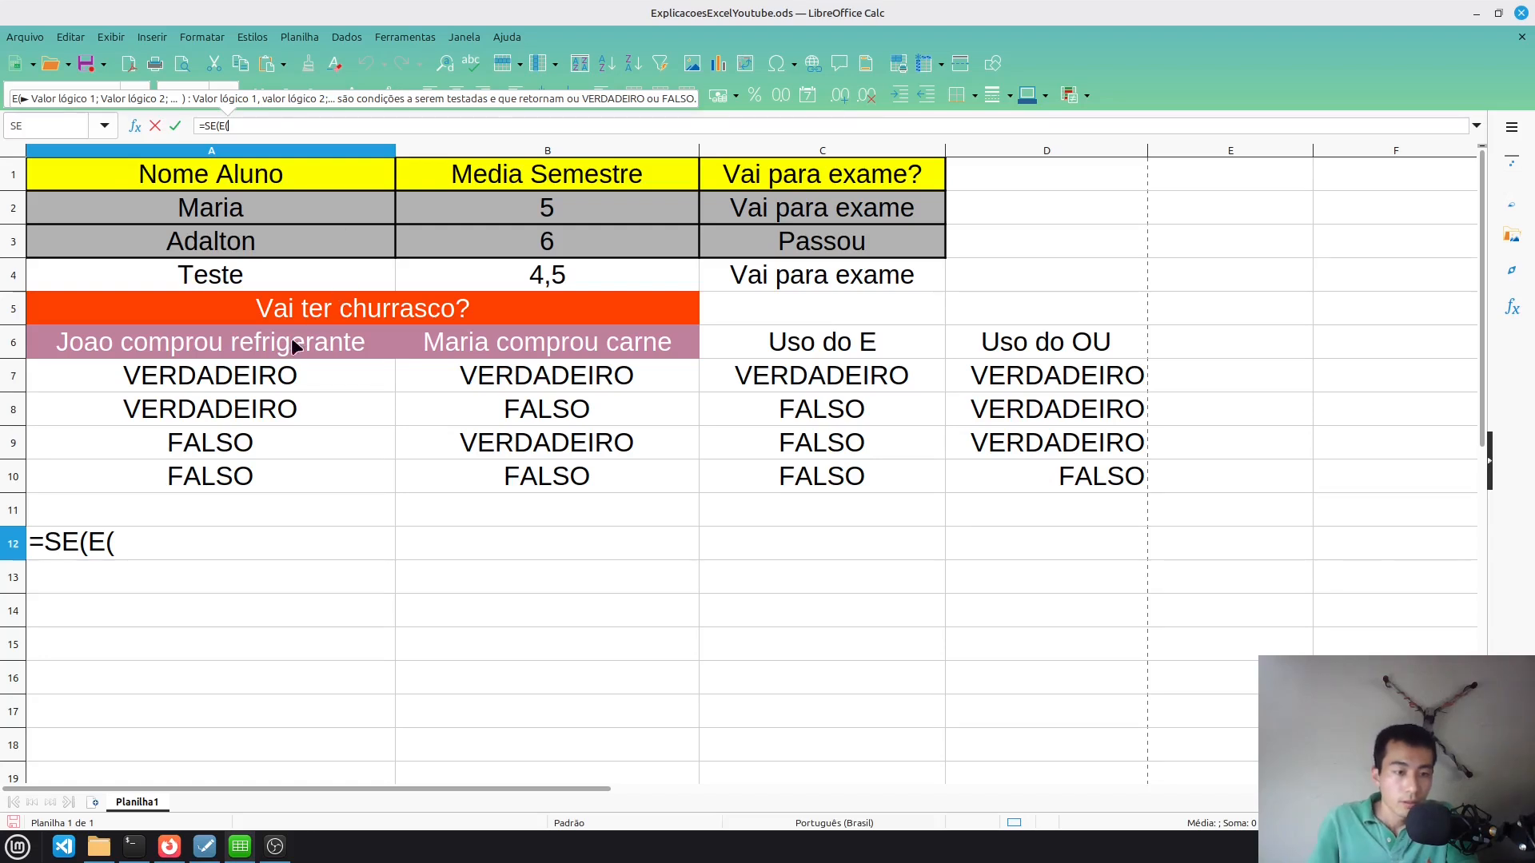
click(268, 376)
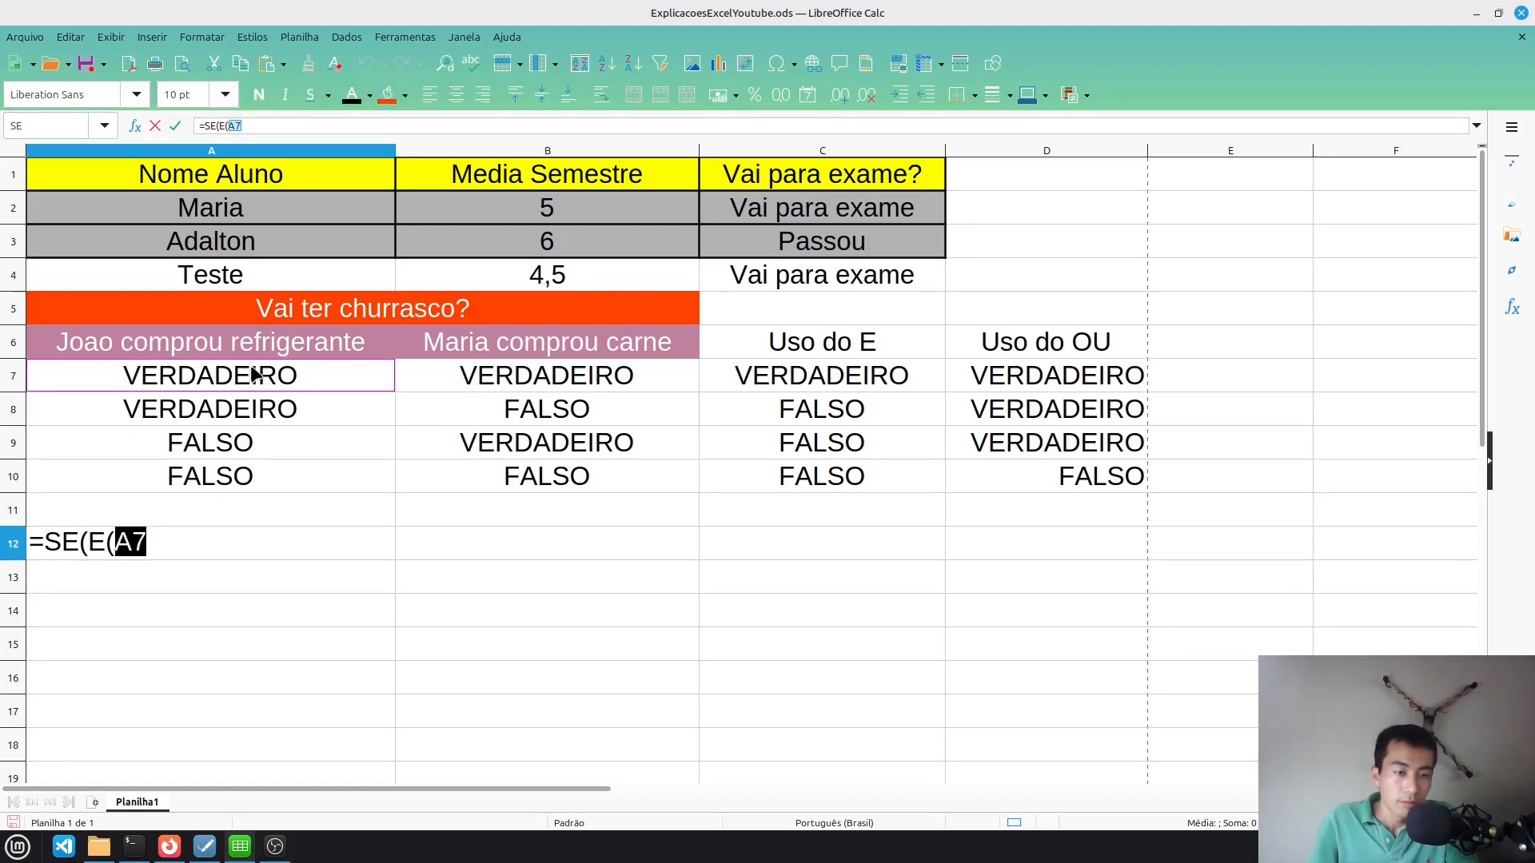
click(227, 557)
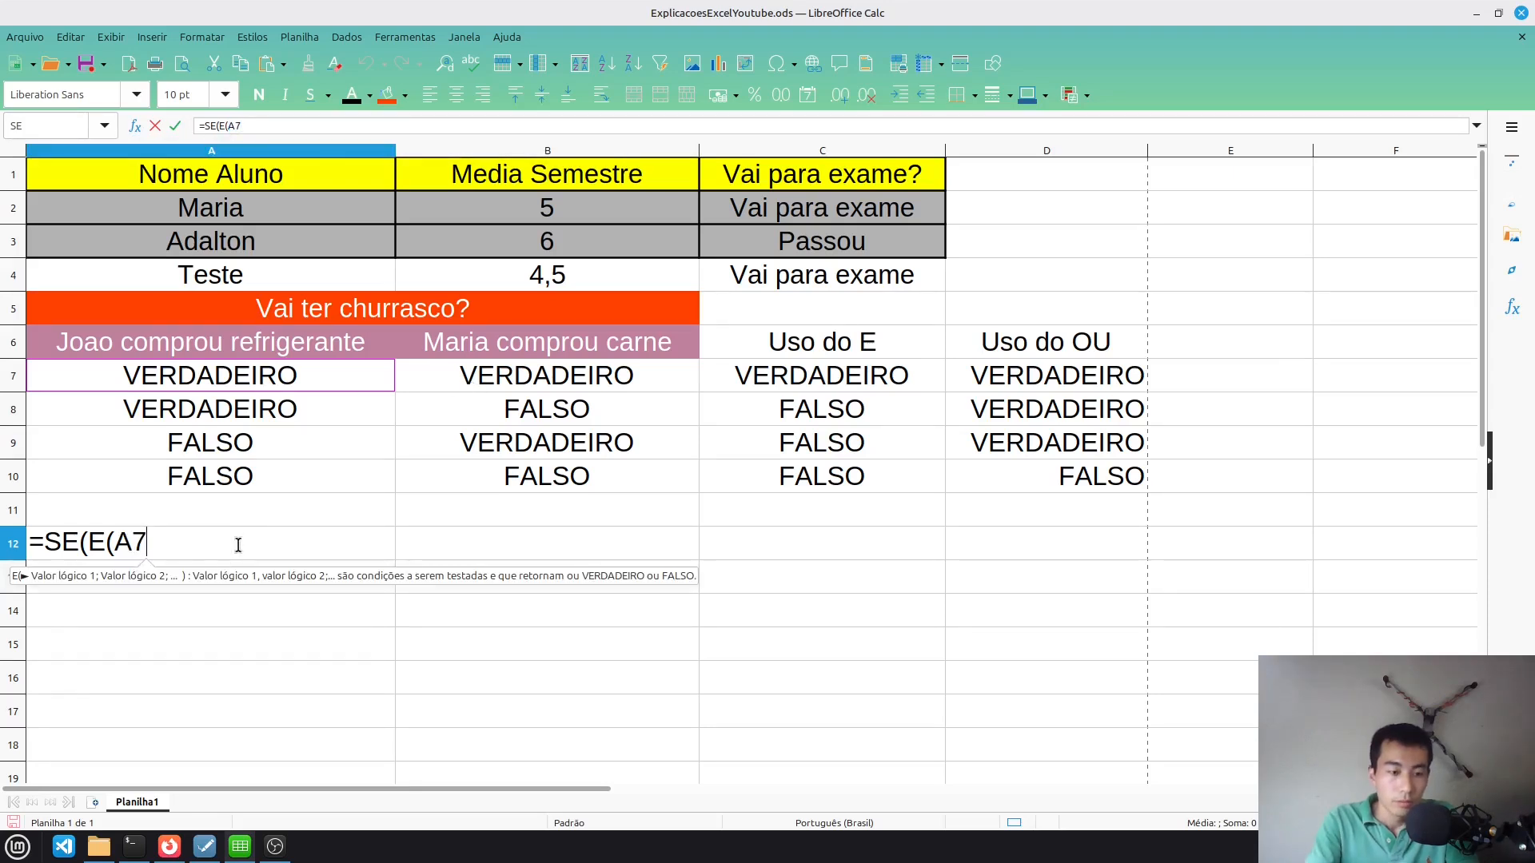
text(;)
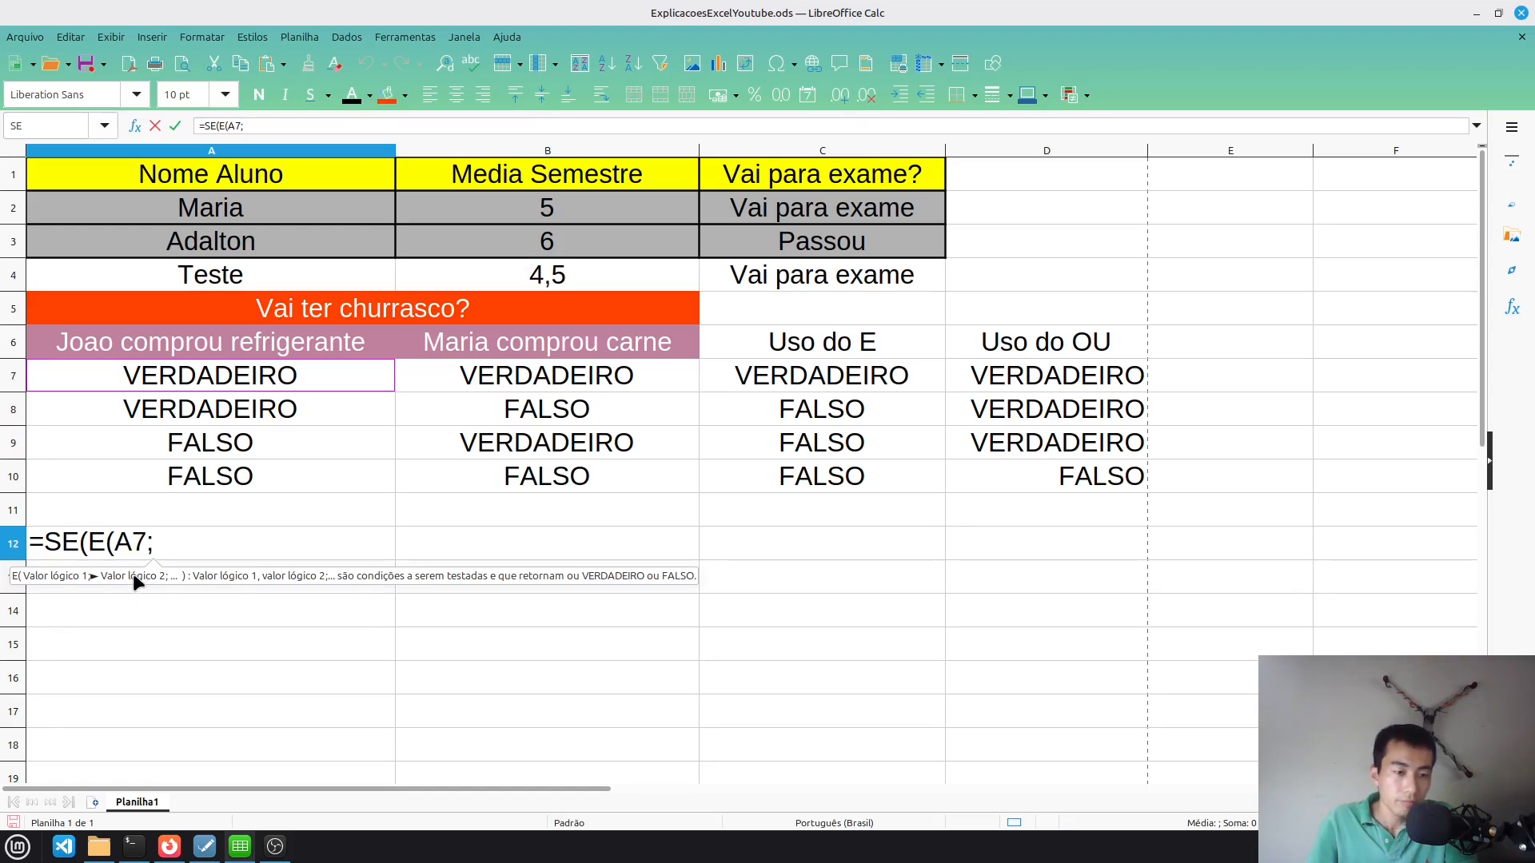
click(516, 384)
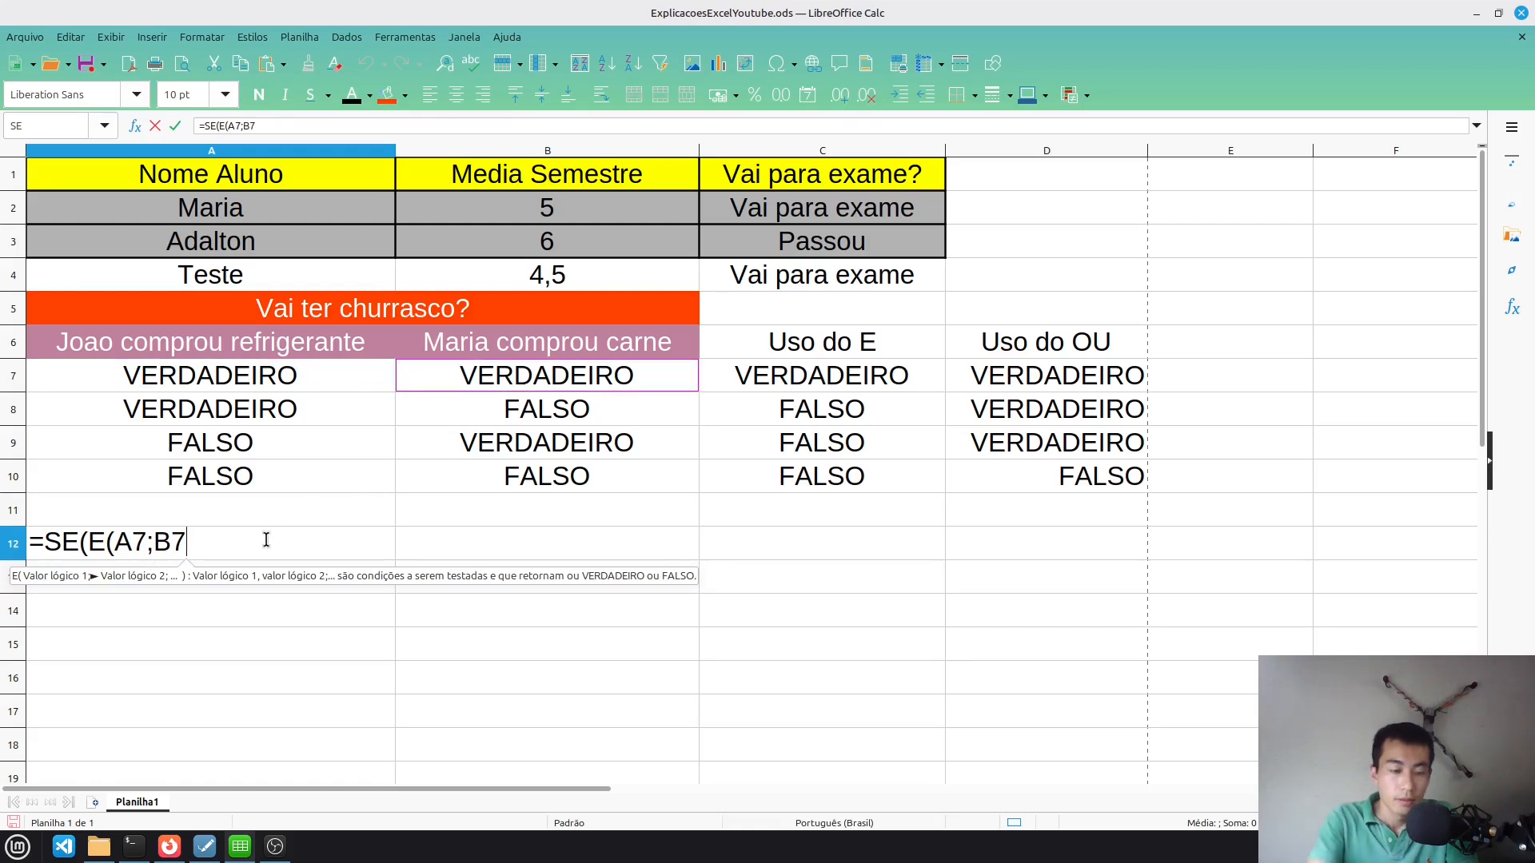
text())
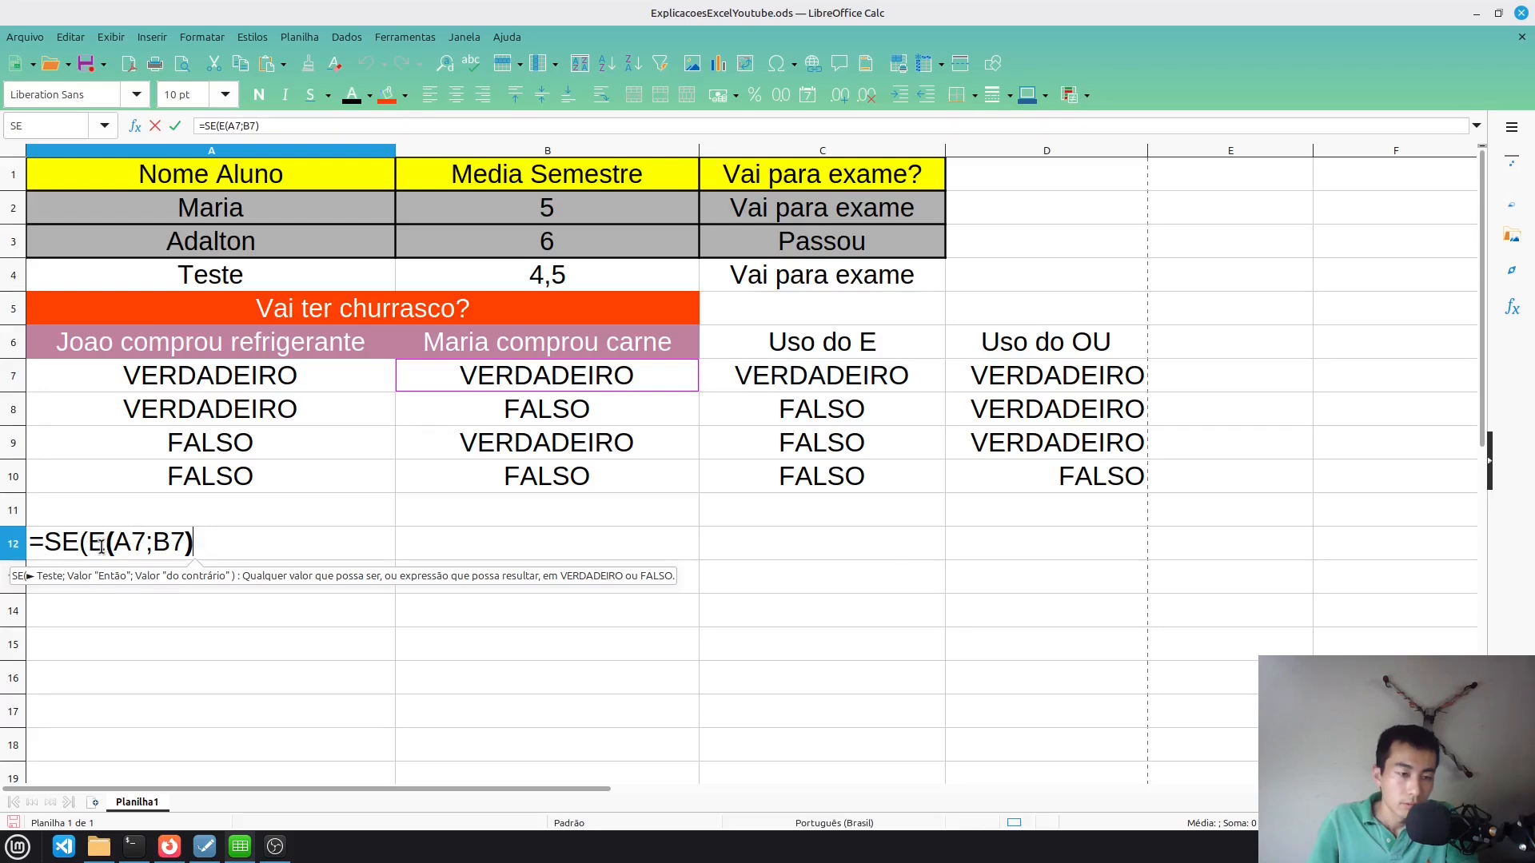
Add "okay" as the value if true in the A12 formula and begin a quoted text for the value if false
click(194, 543)
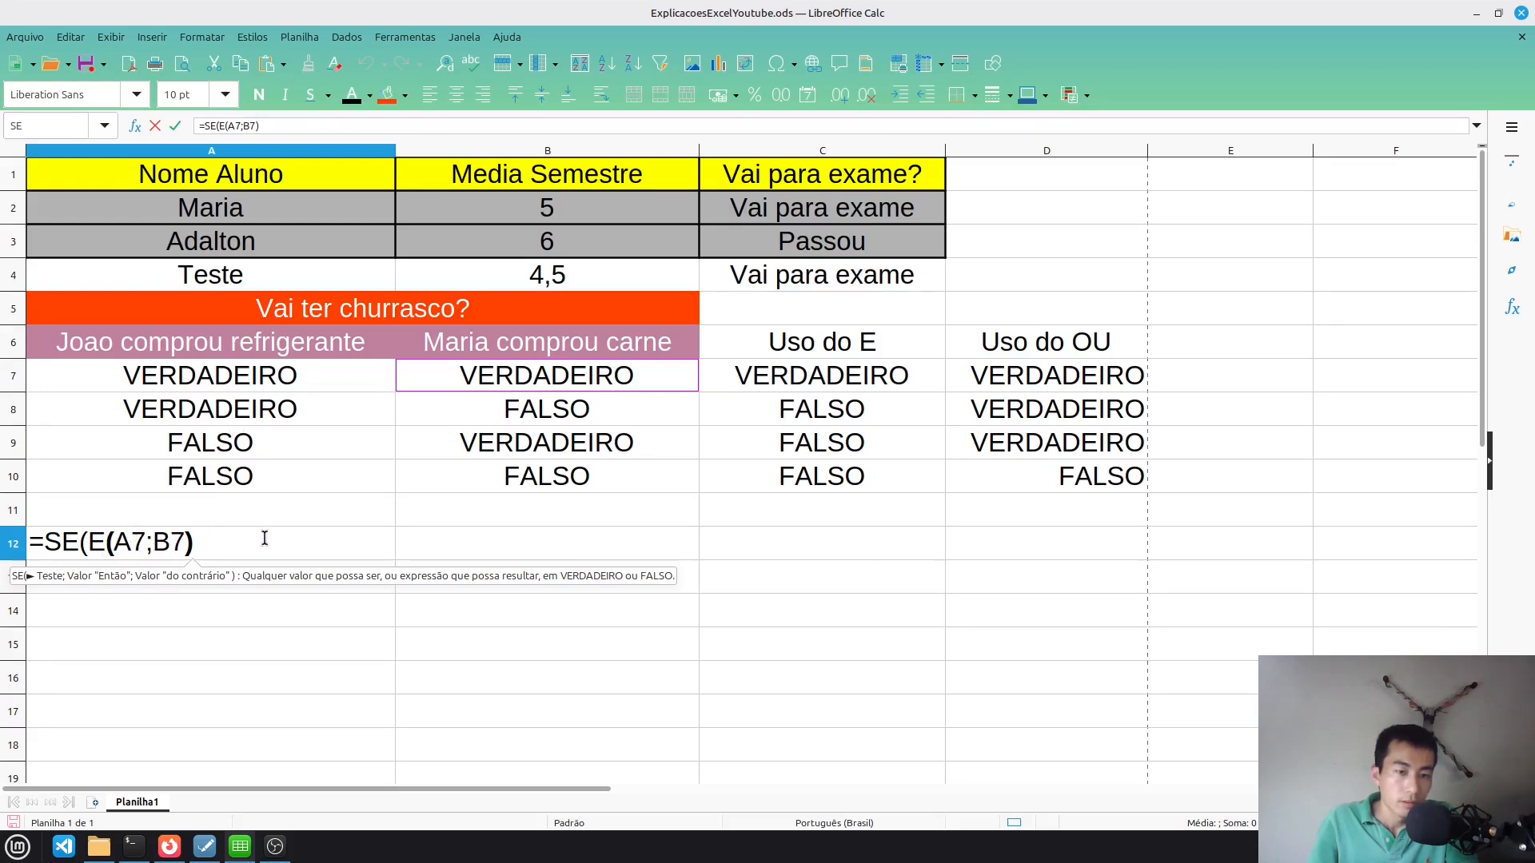
text(;)
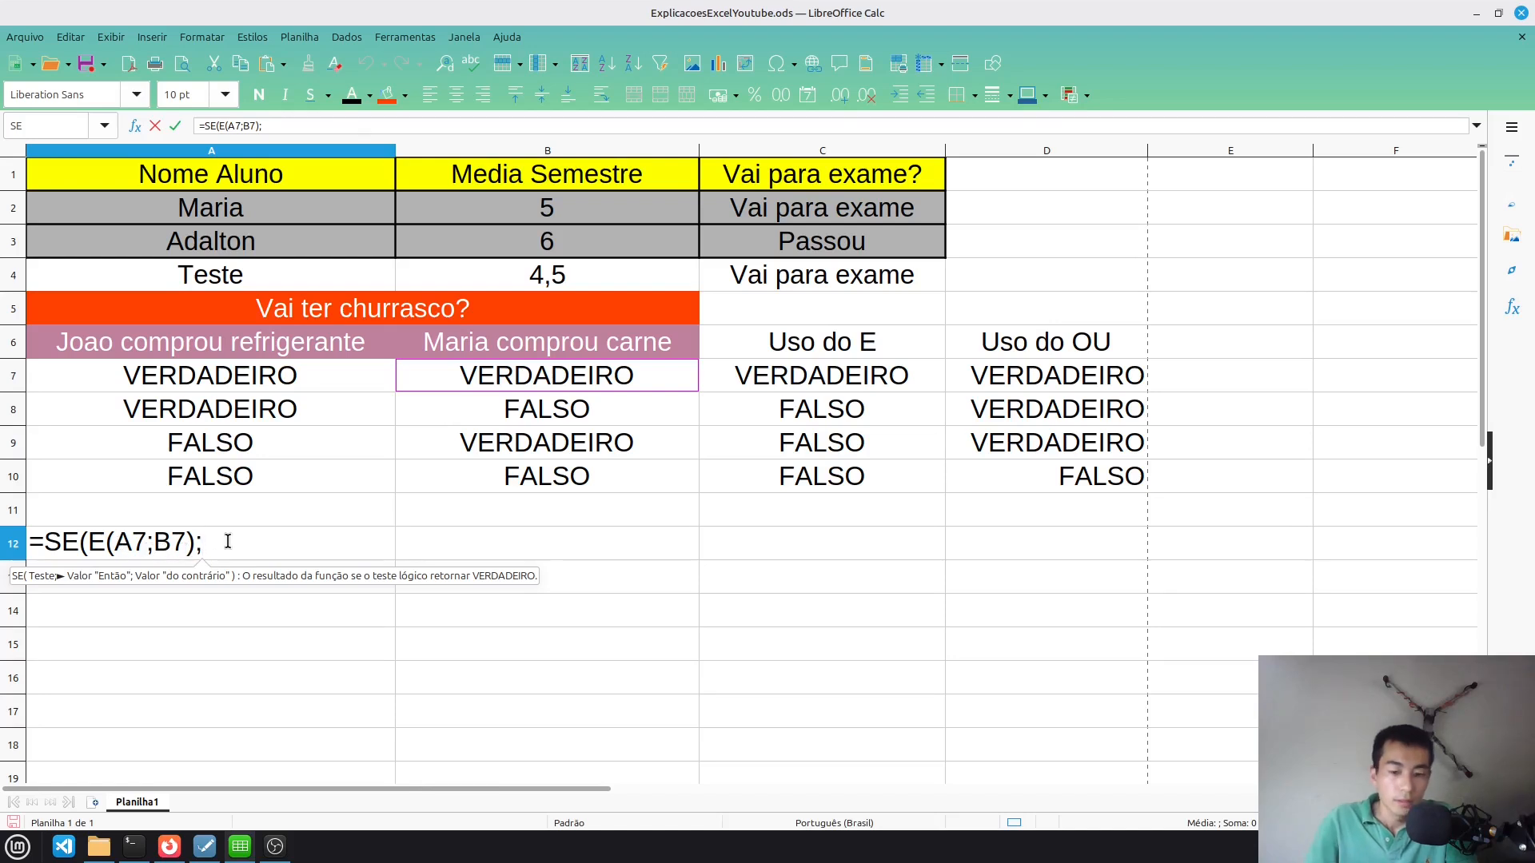
text("")
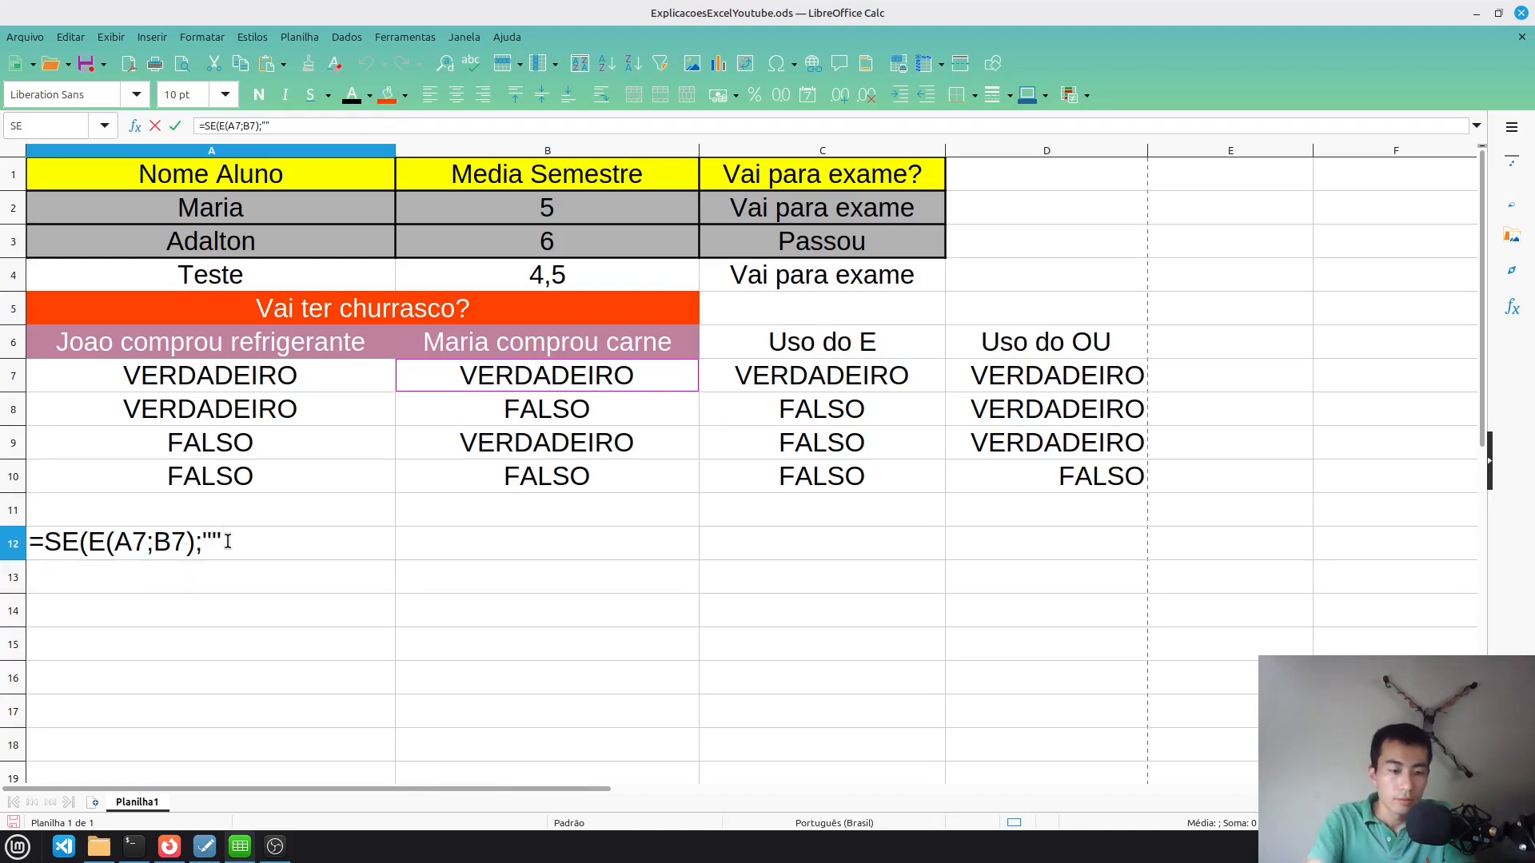
text(okay)
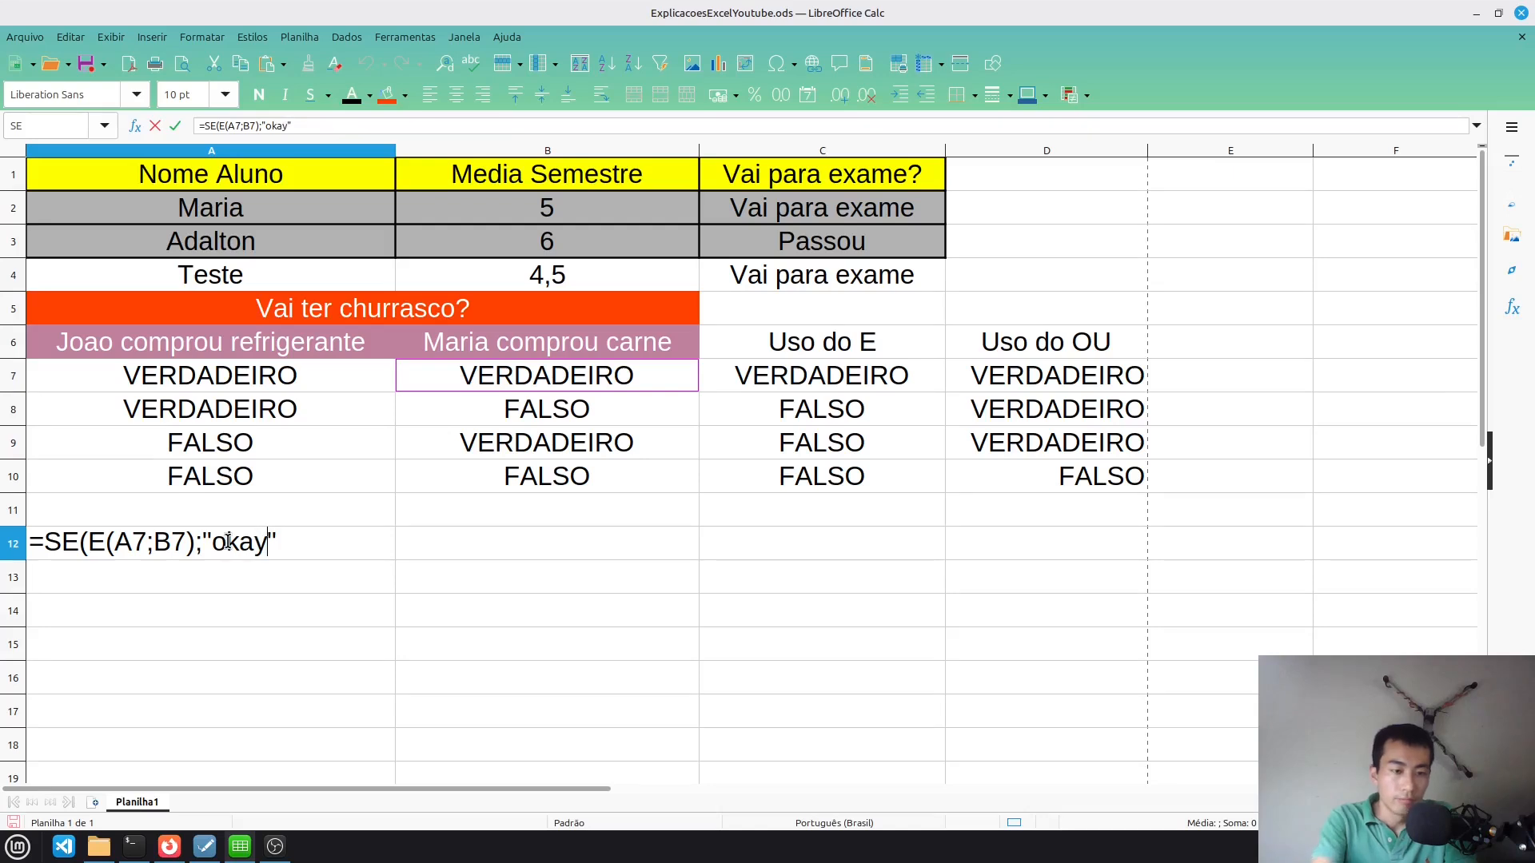
key(Right)
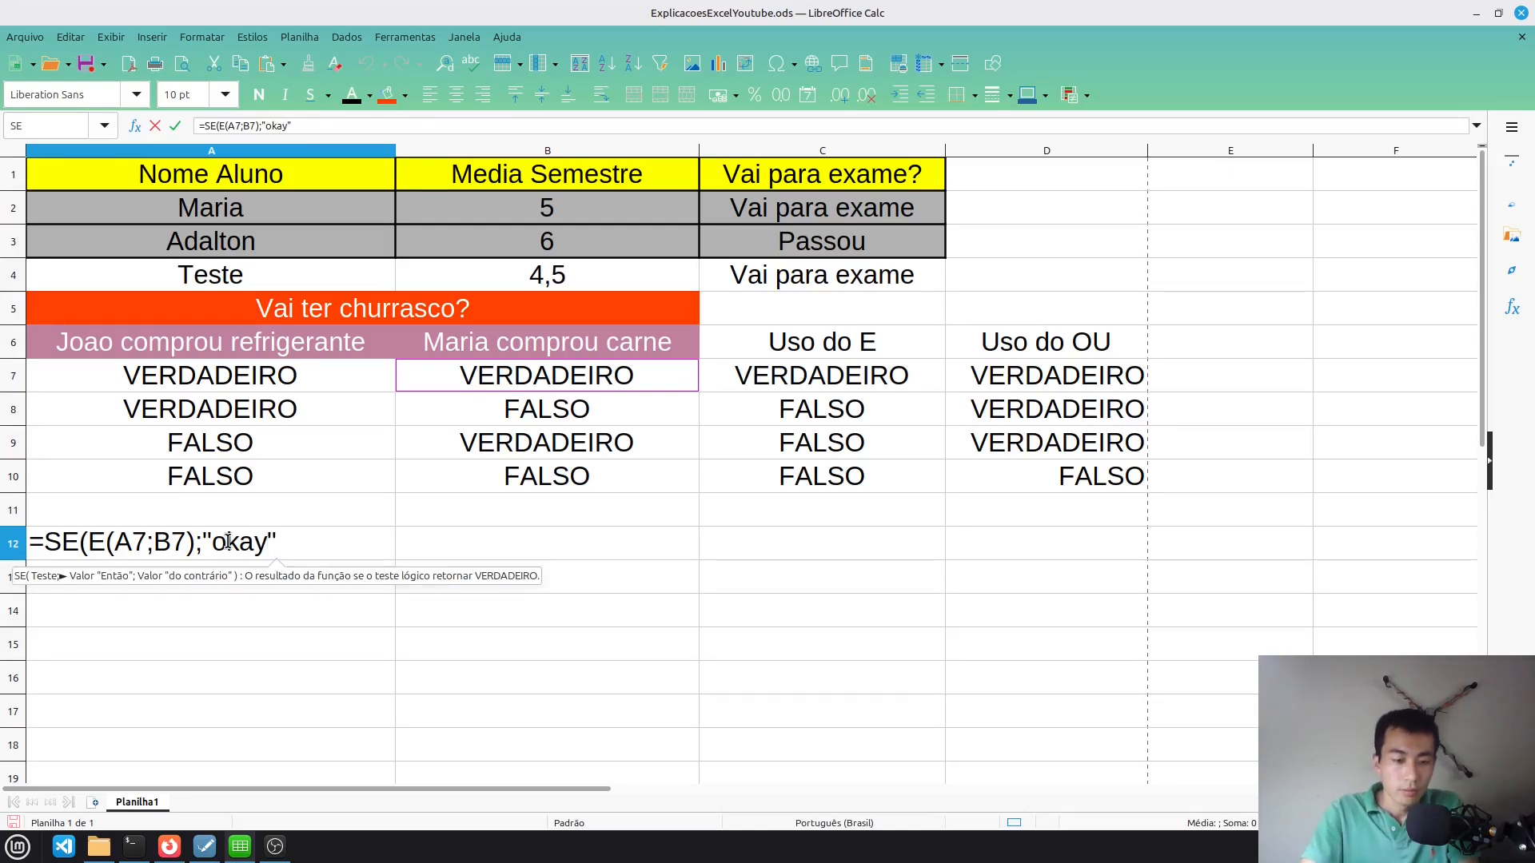
text(; "")
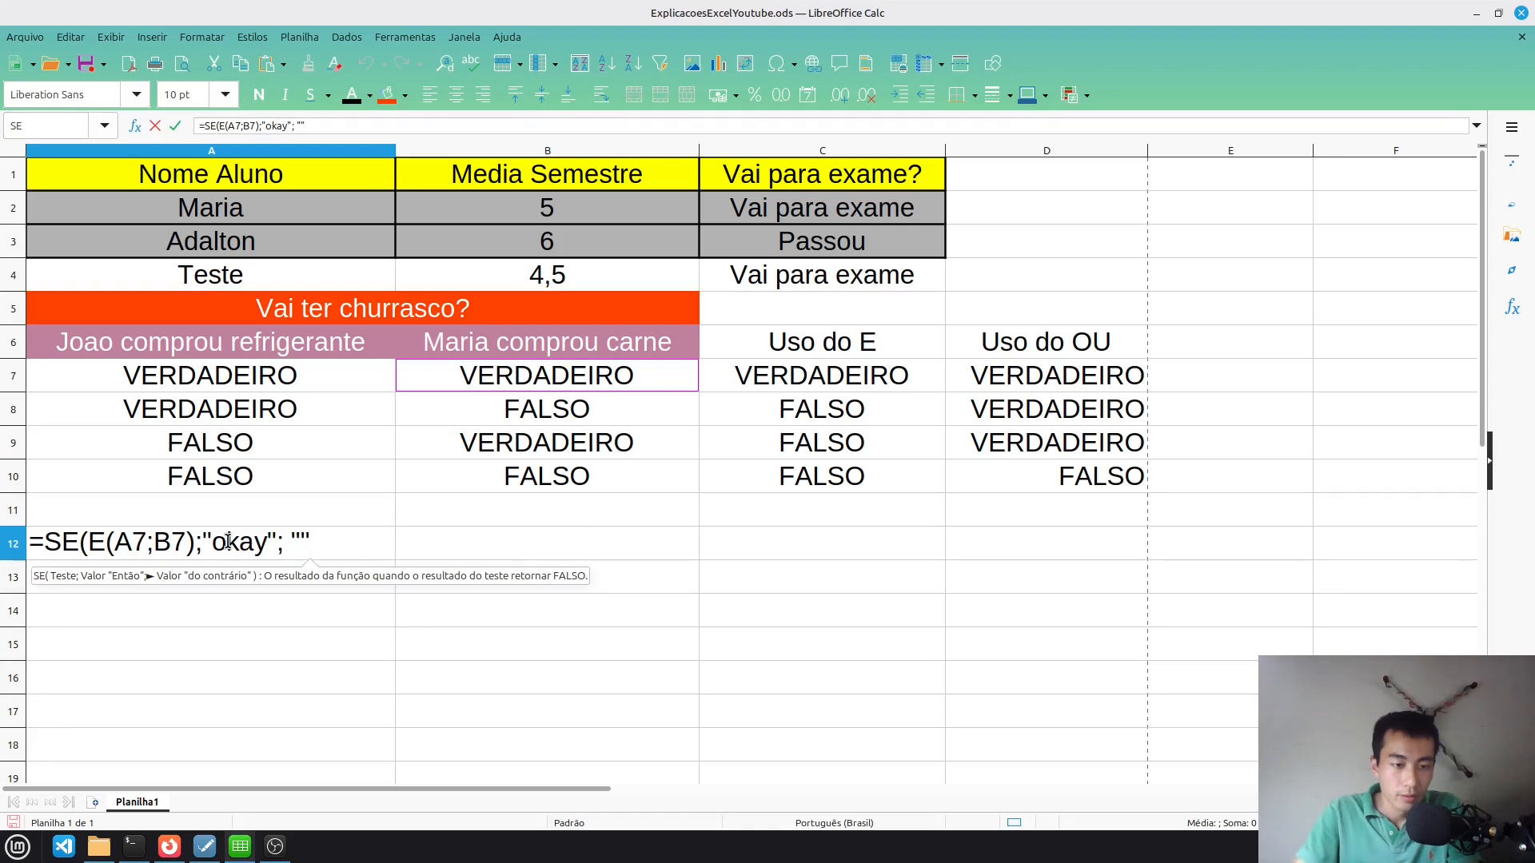
key(Left)
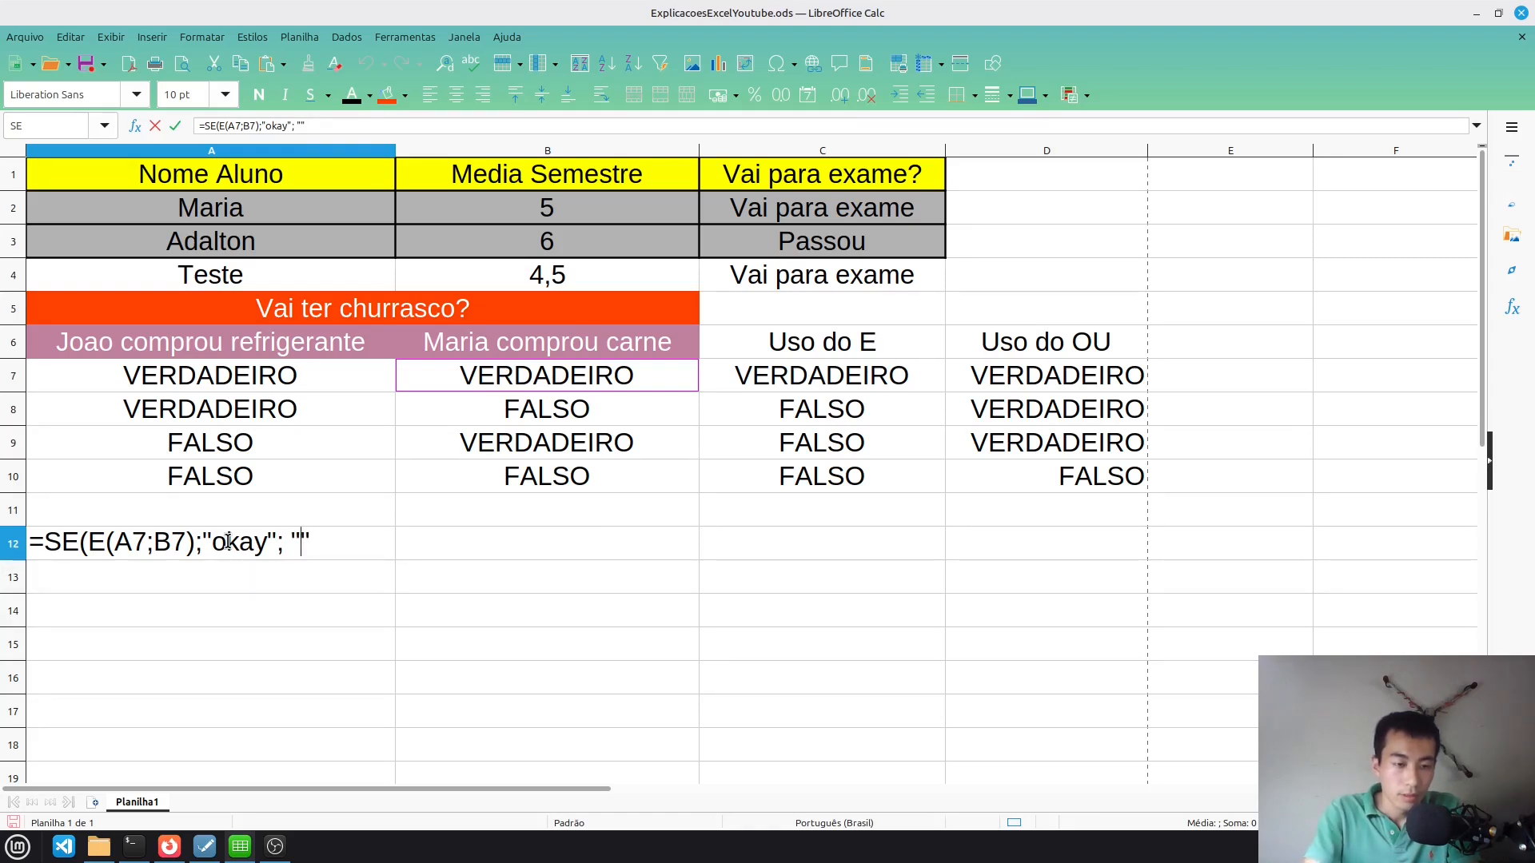
text(probl)
key(BackSpace)
key(BackSpace)
key(BackSpace)
key(BackSpace)
key(BackSpace)
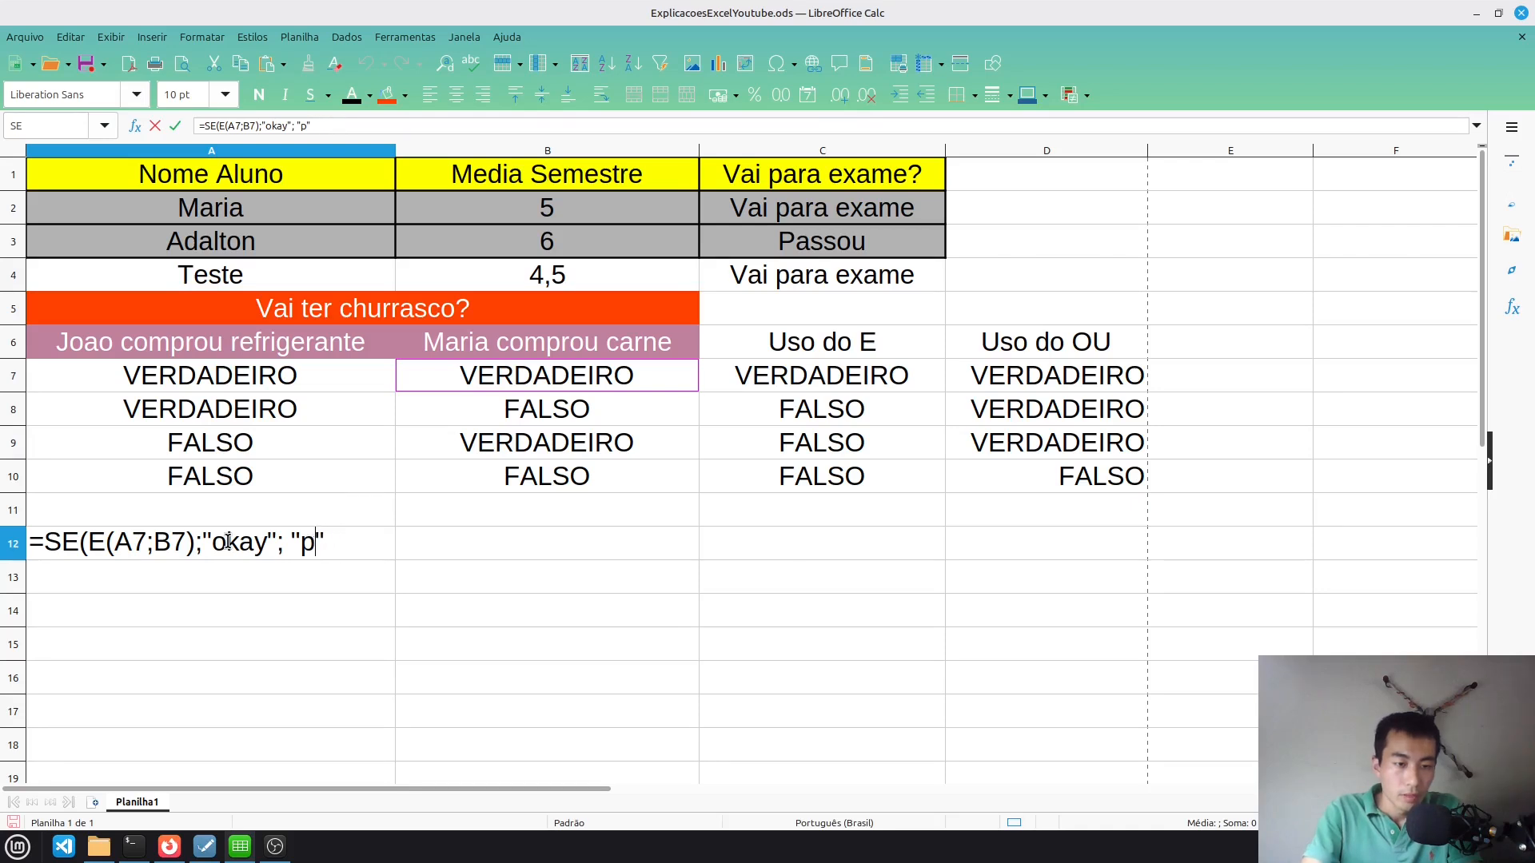
Enter "não okay" as the value if false and commit the SE formula in A12
text(não oka)
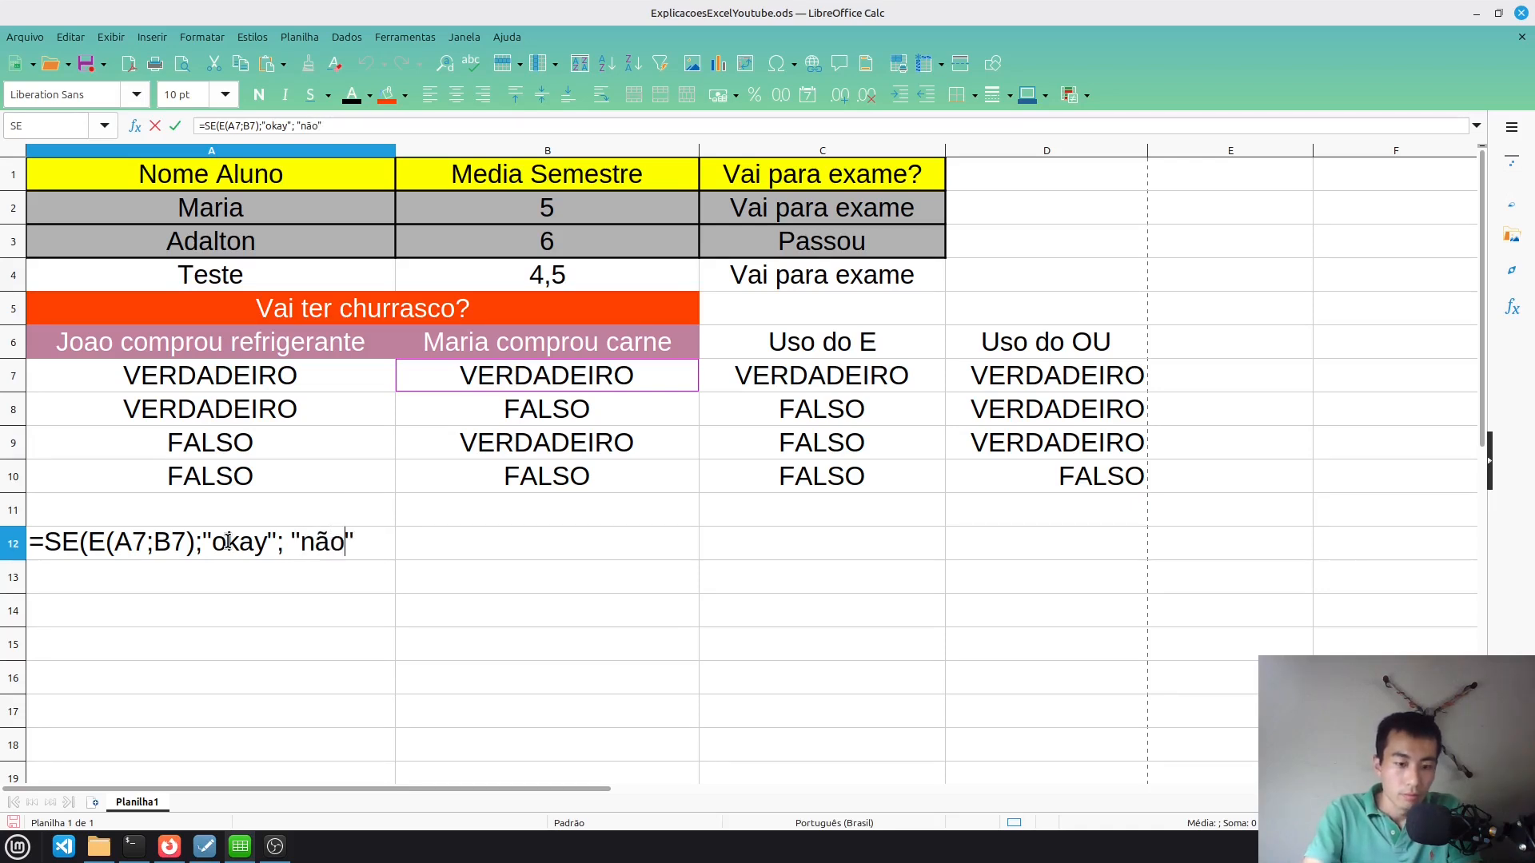
text(y)
key(Return)
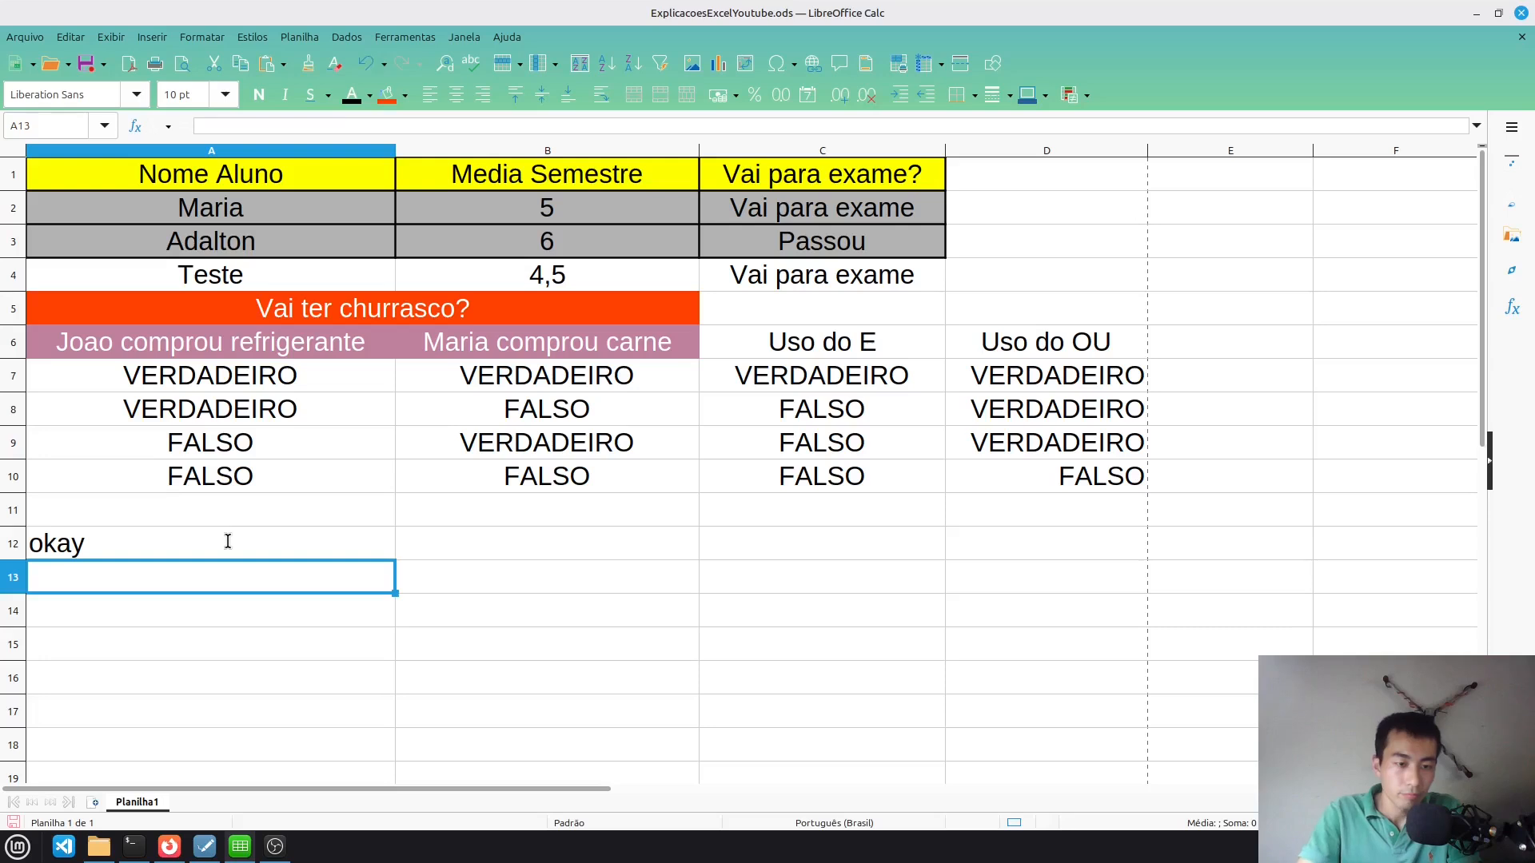
Copy the text of the SE formula in A12 and paste it unchanged into A13
click(227, 539)
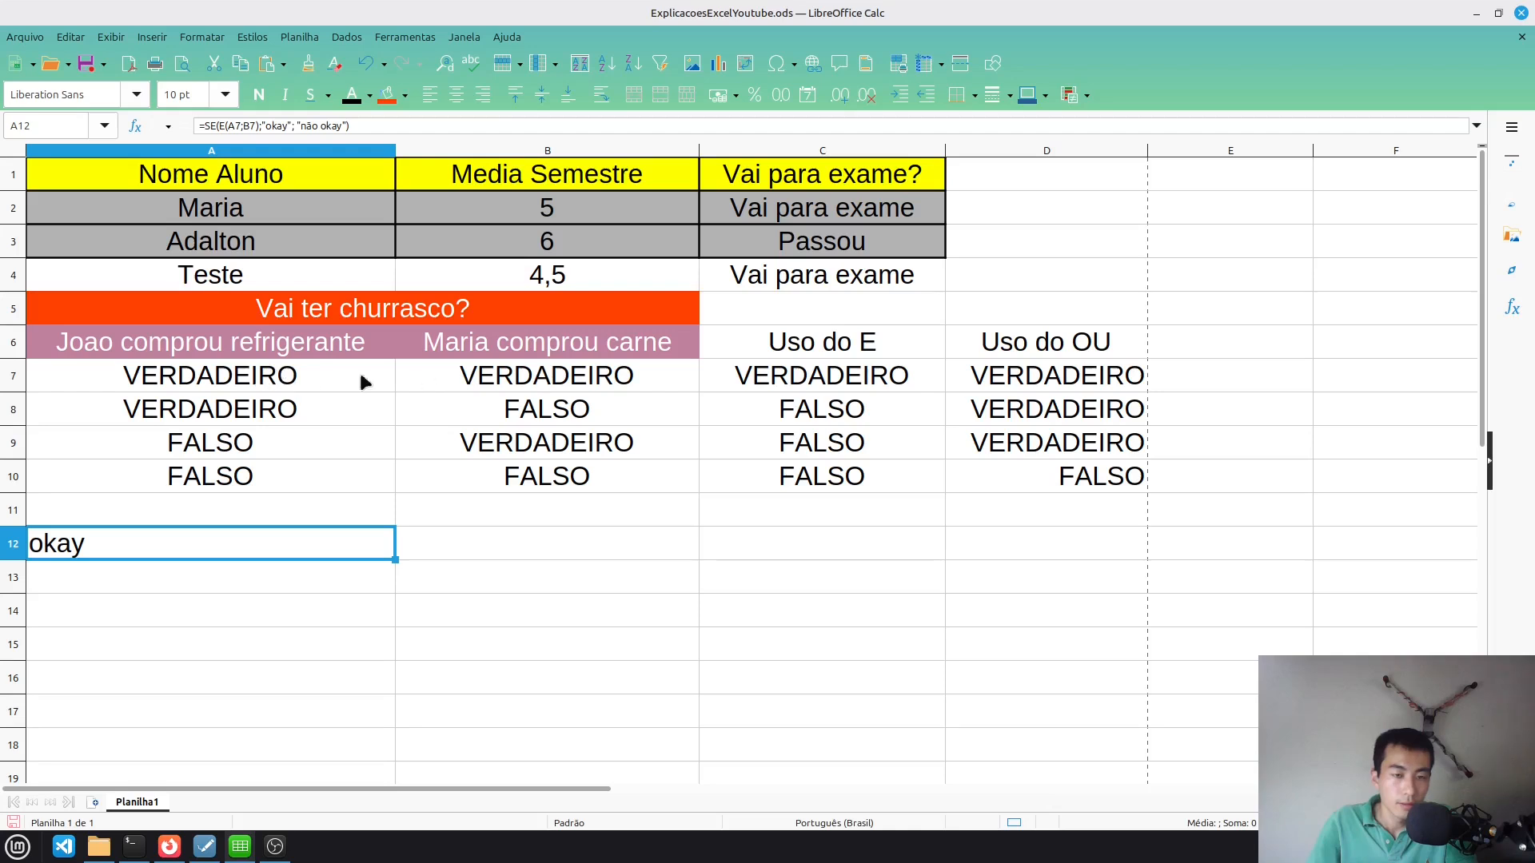
click(229, 127)
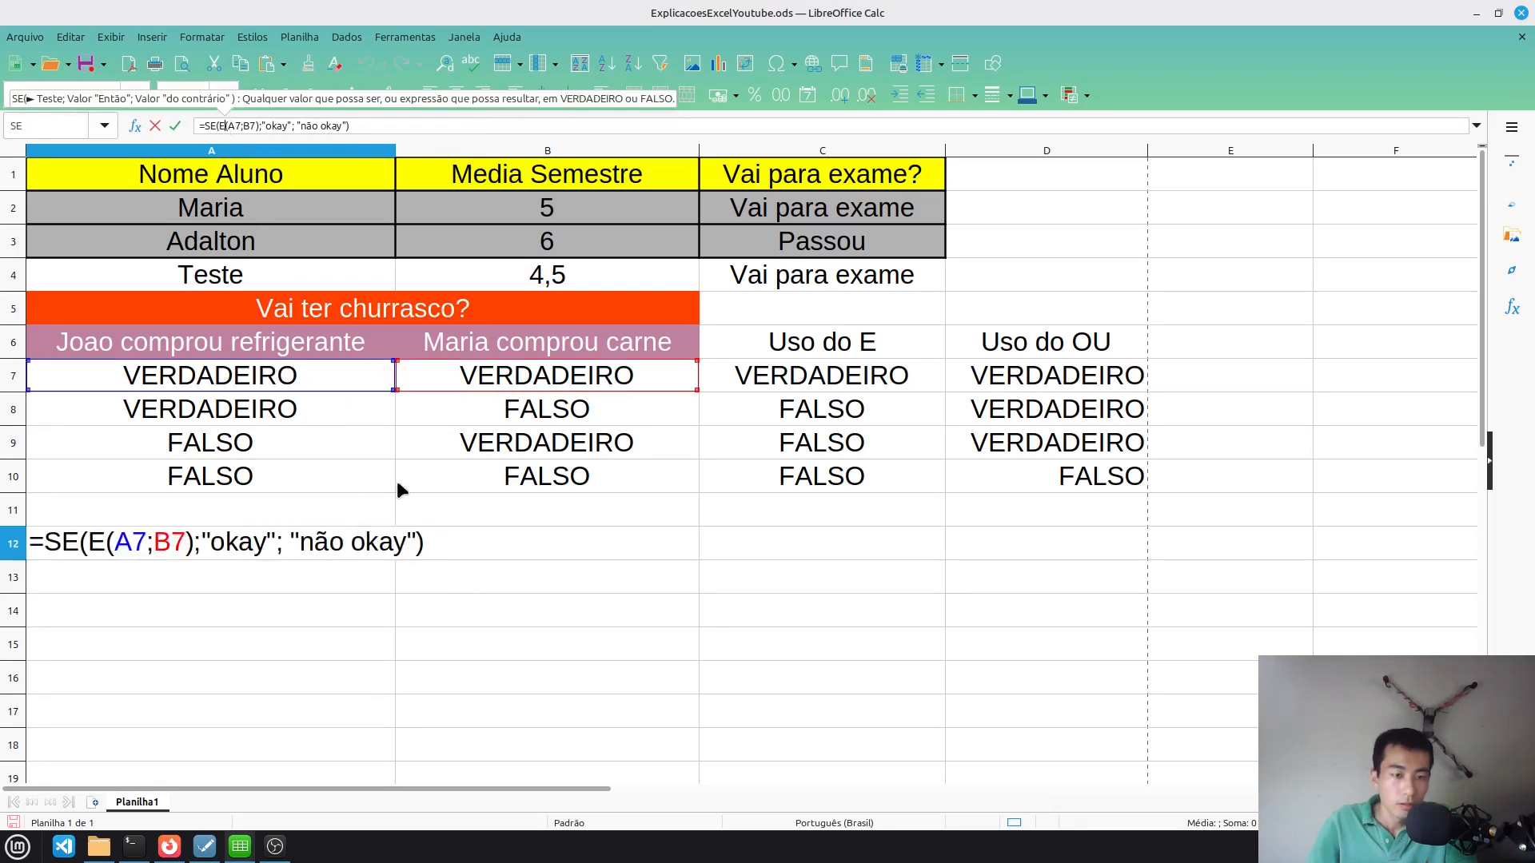
key(ctrl+a)
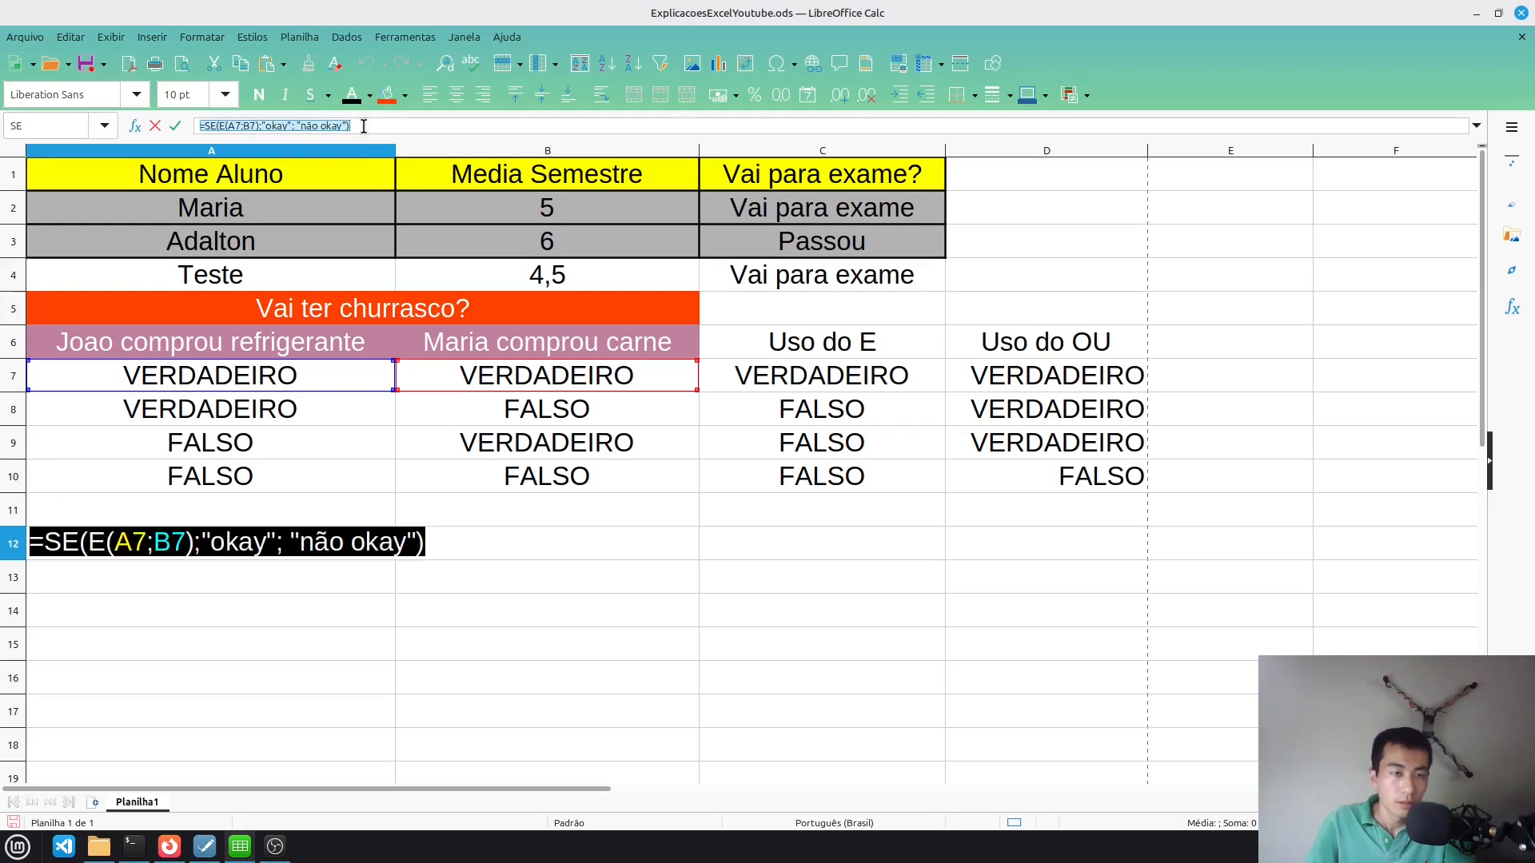
key(ctrl+c)
click(263, 579)
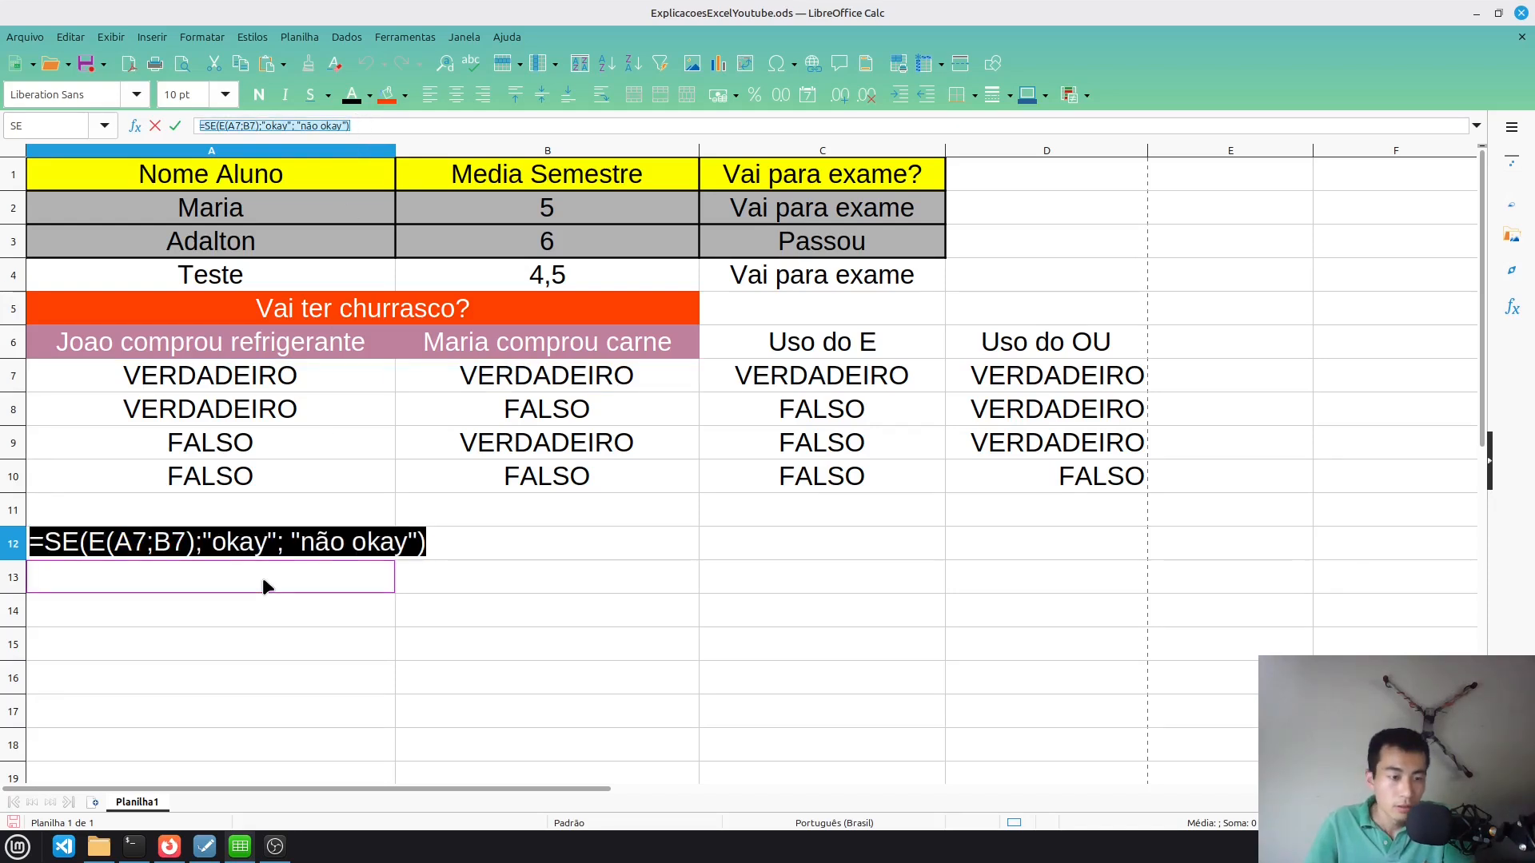
key(Return)
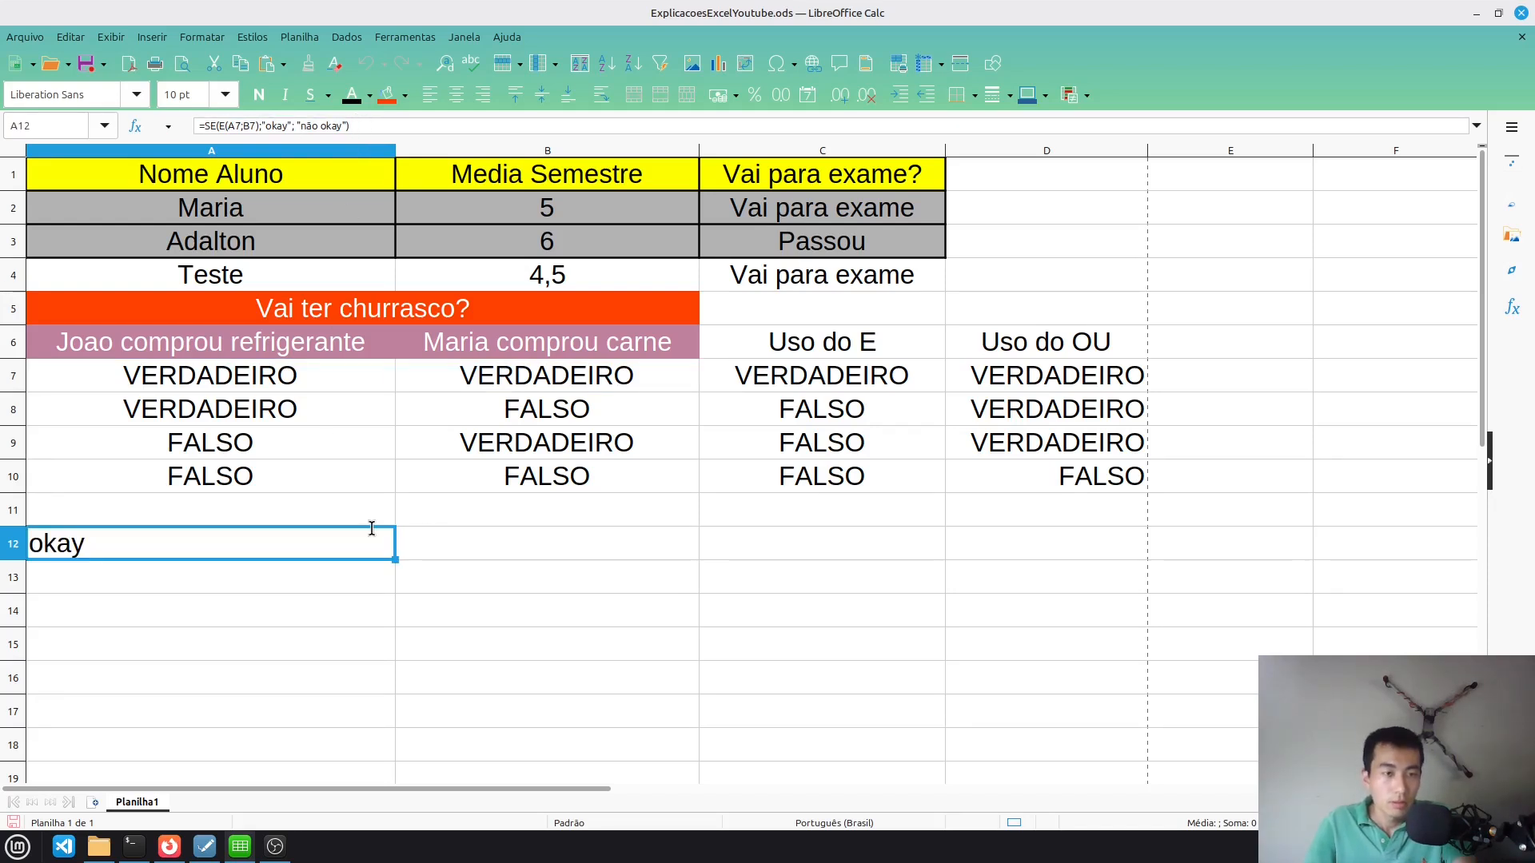
key(ctrl+v)
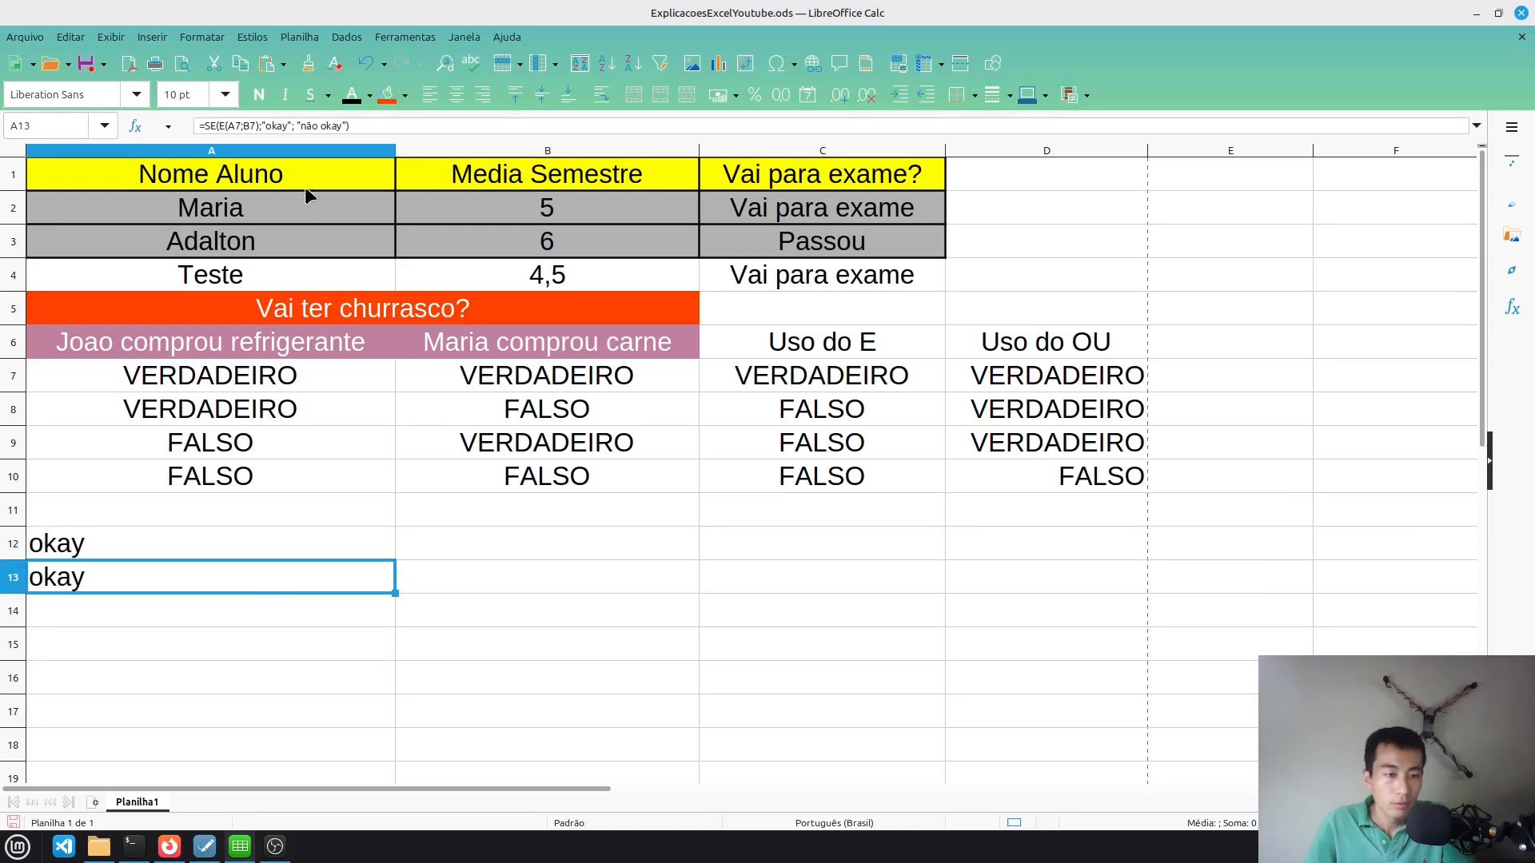
Replace the nested E function with OU in the A13 formula: =SE(OU(A7;B7);"okay"; "não okay")
click(259, 126)
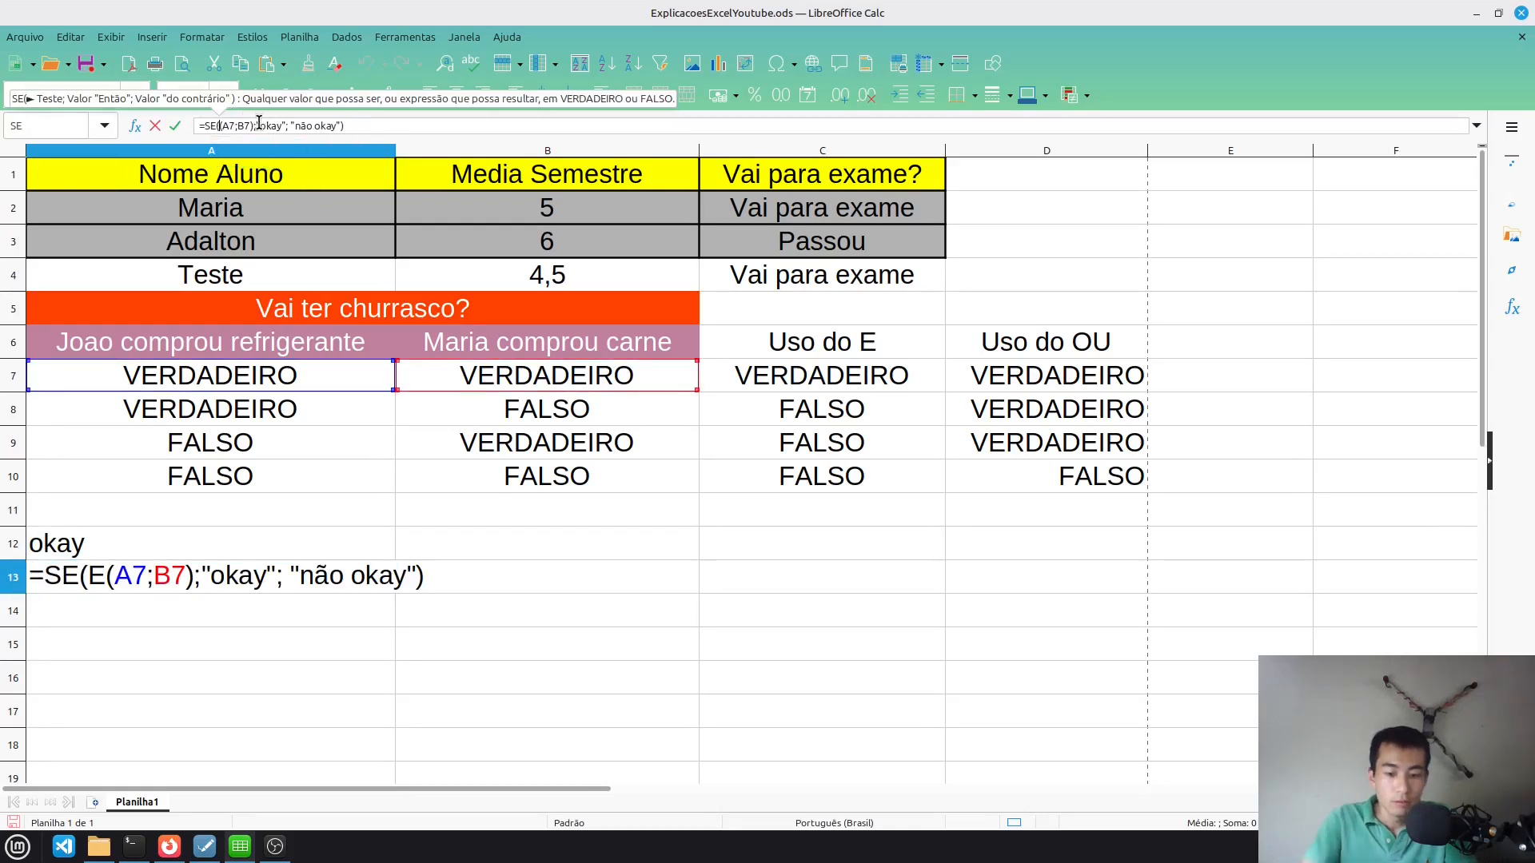
key(Delete)
text(OU)
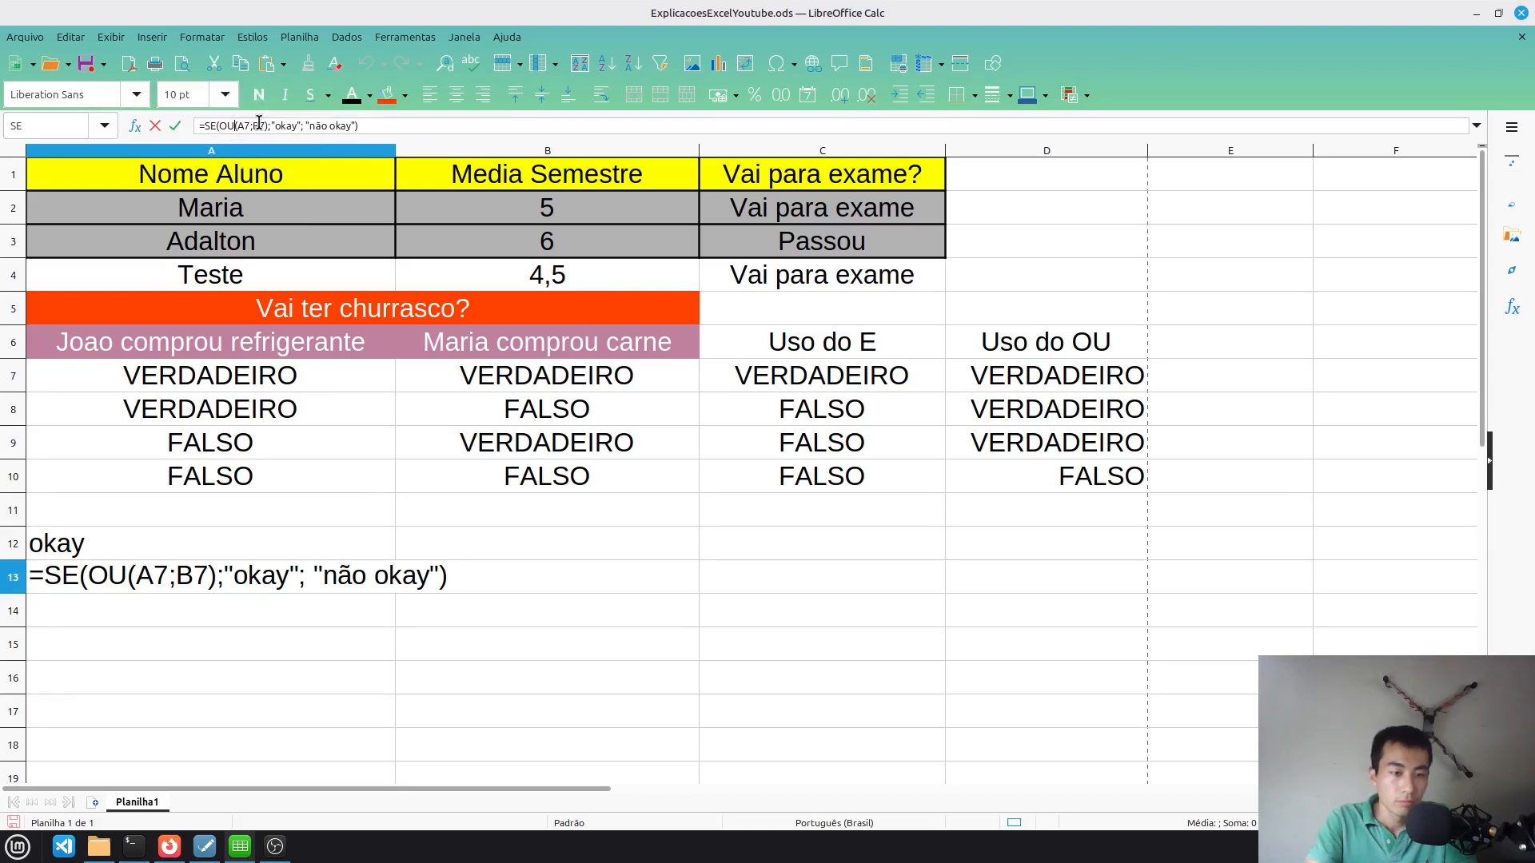
key(Return)
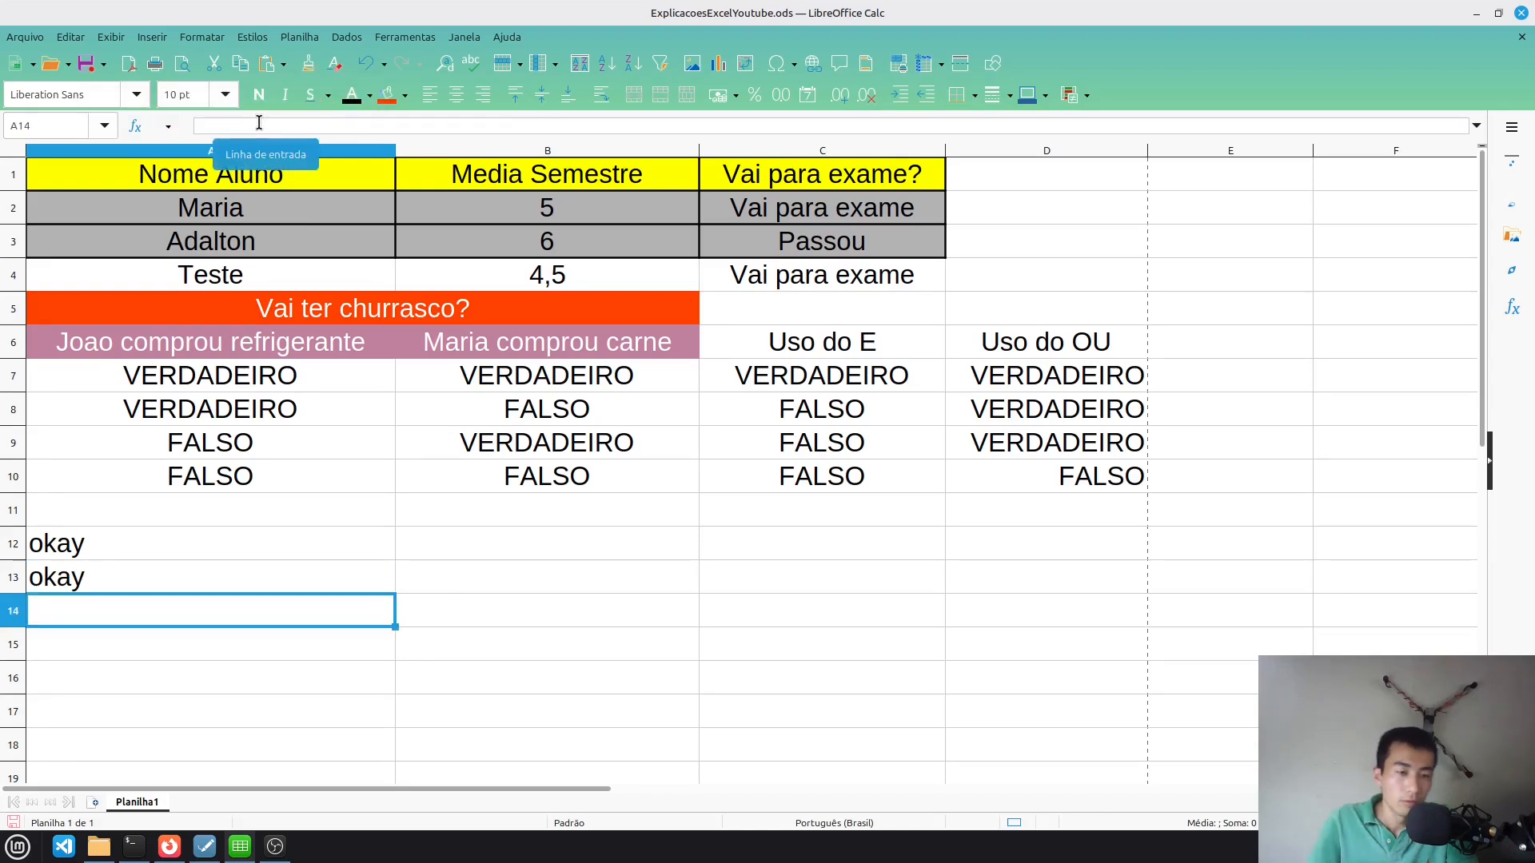
Change the "Maria comprou carne" condition in B7 to FALSO
click(603, 380)
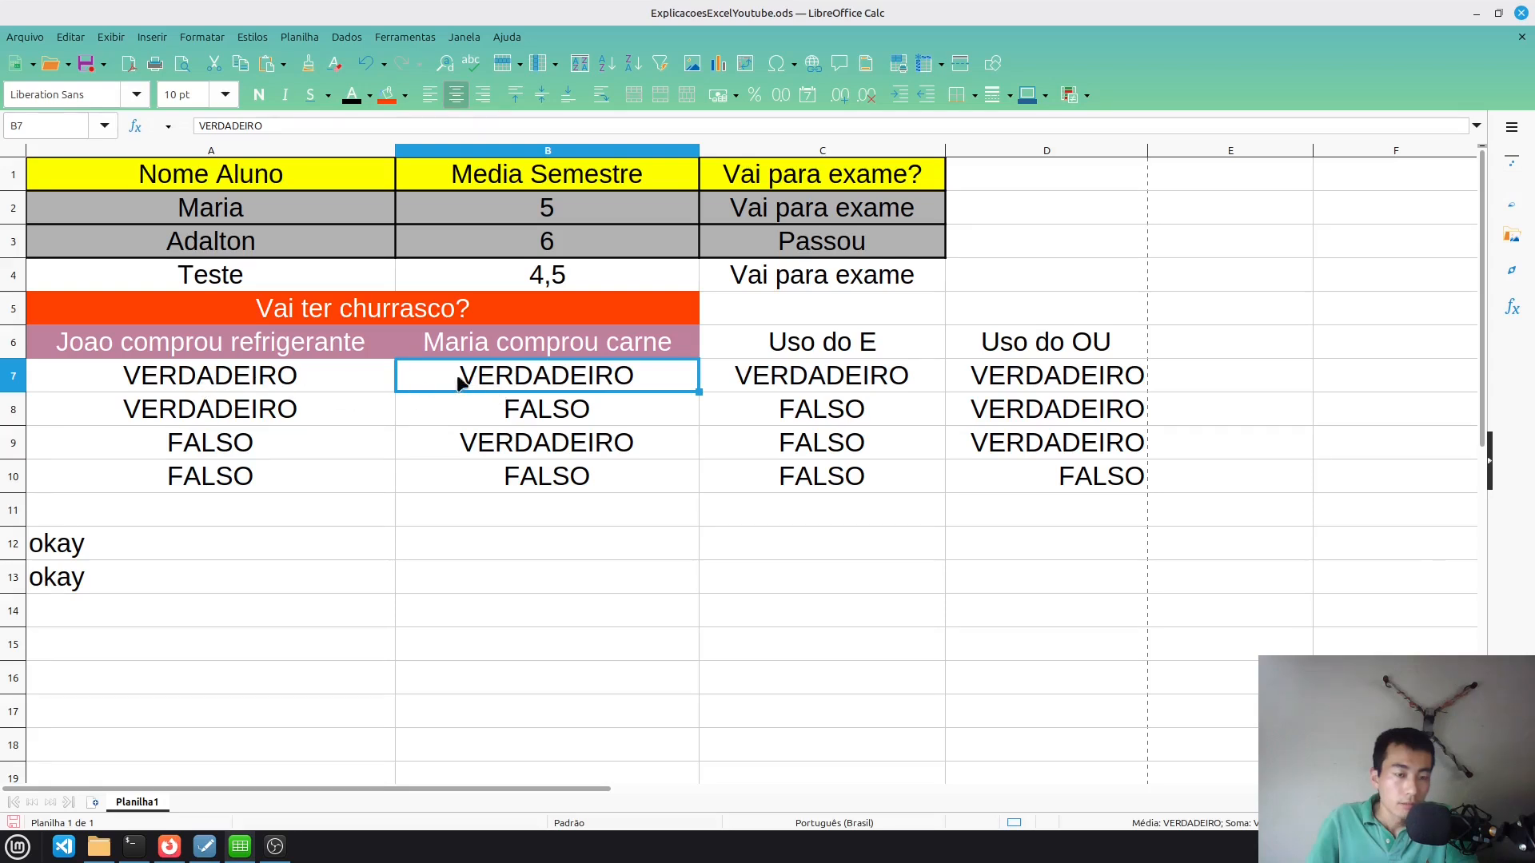
click(253, 379)
click(534, 378)
click(301, 378)
click(485, 381)
text(F)
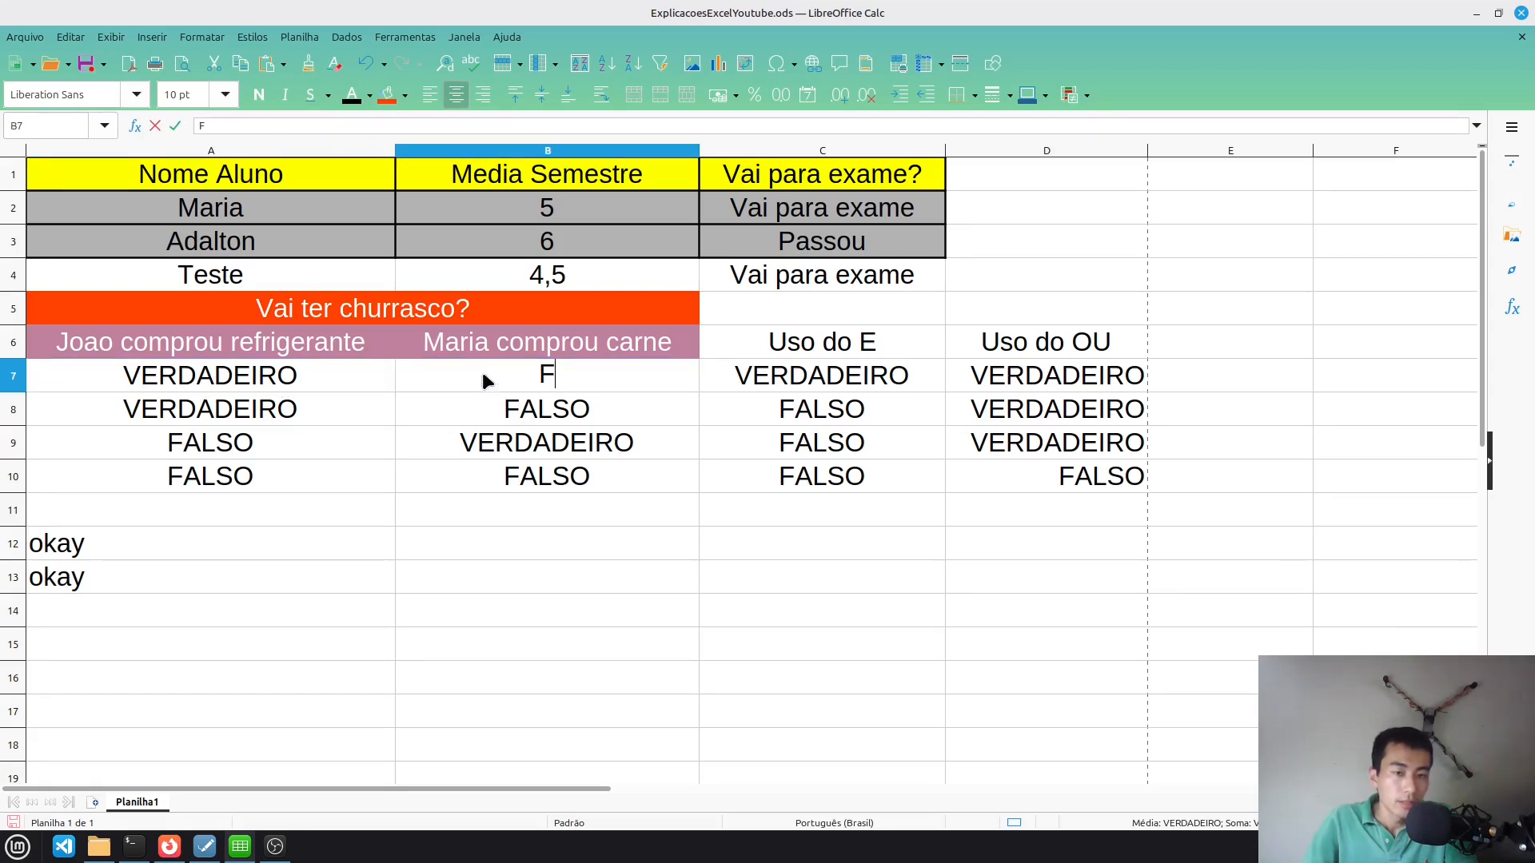
text(ALSO)
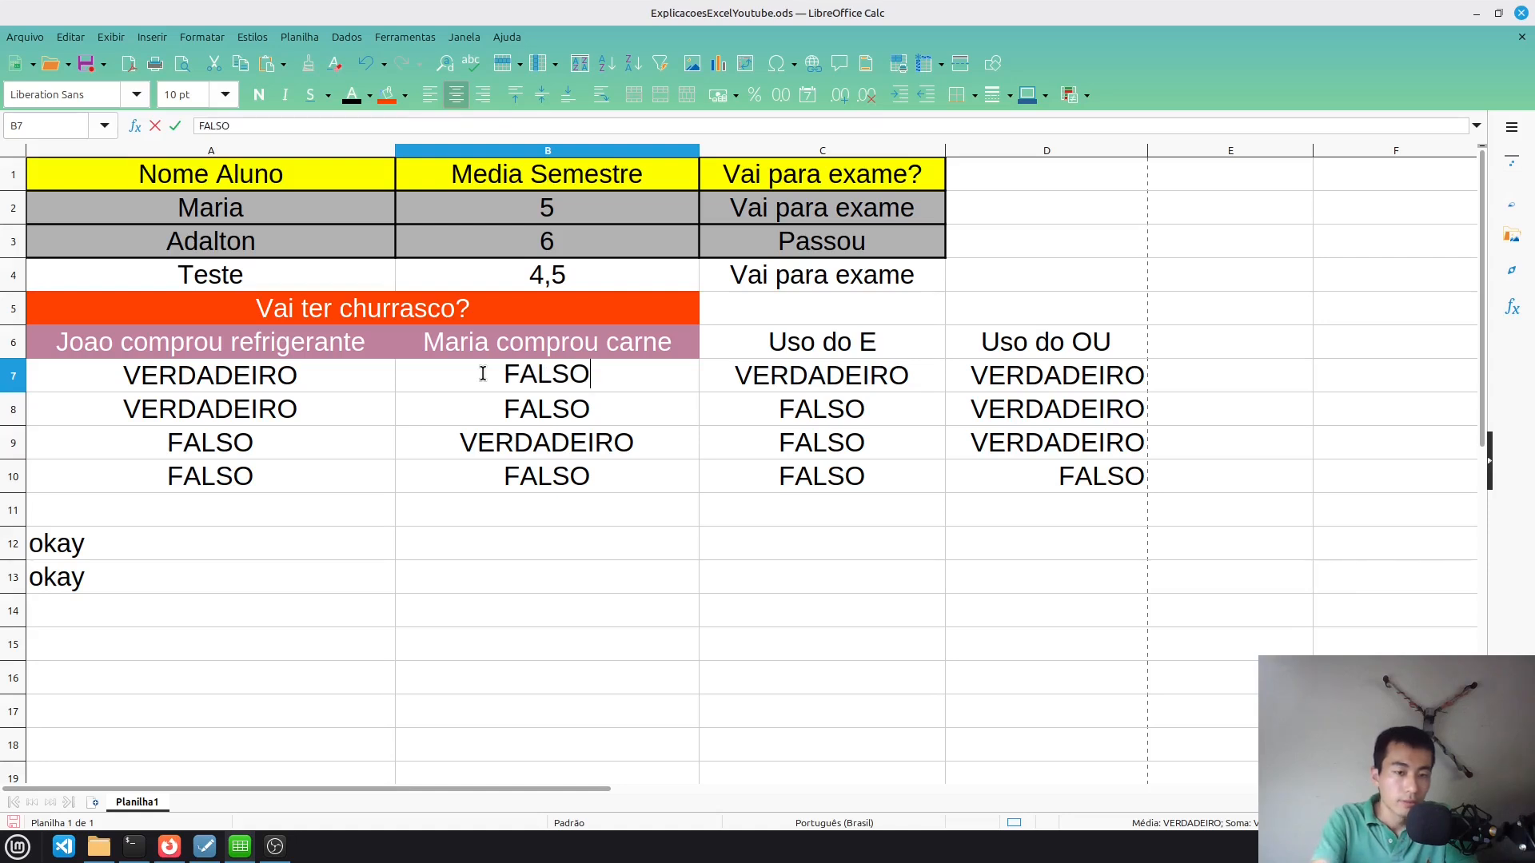
key(Return)
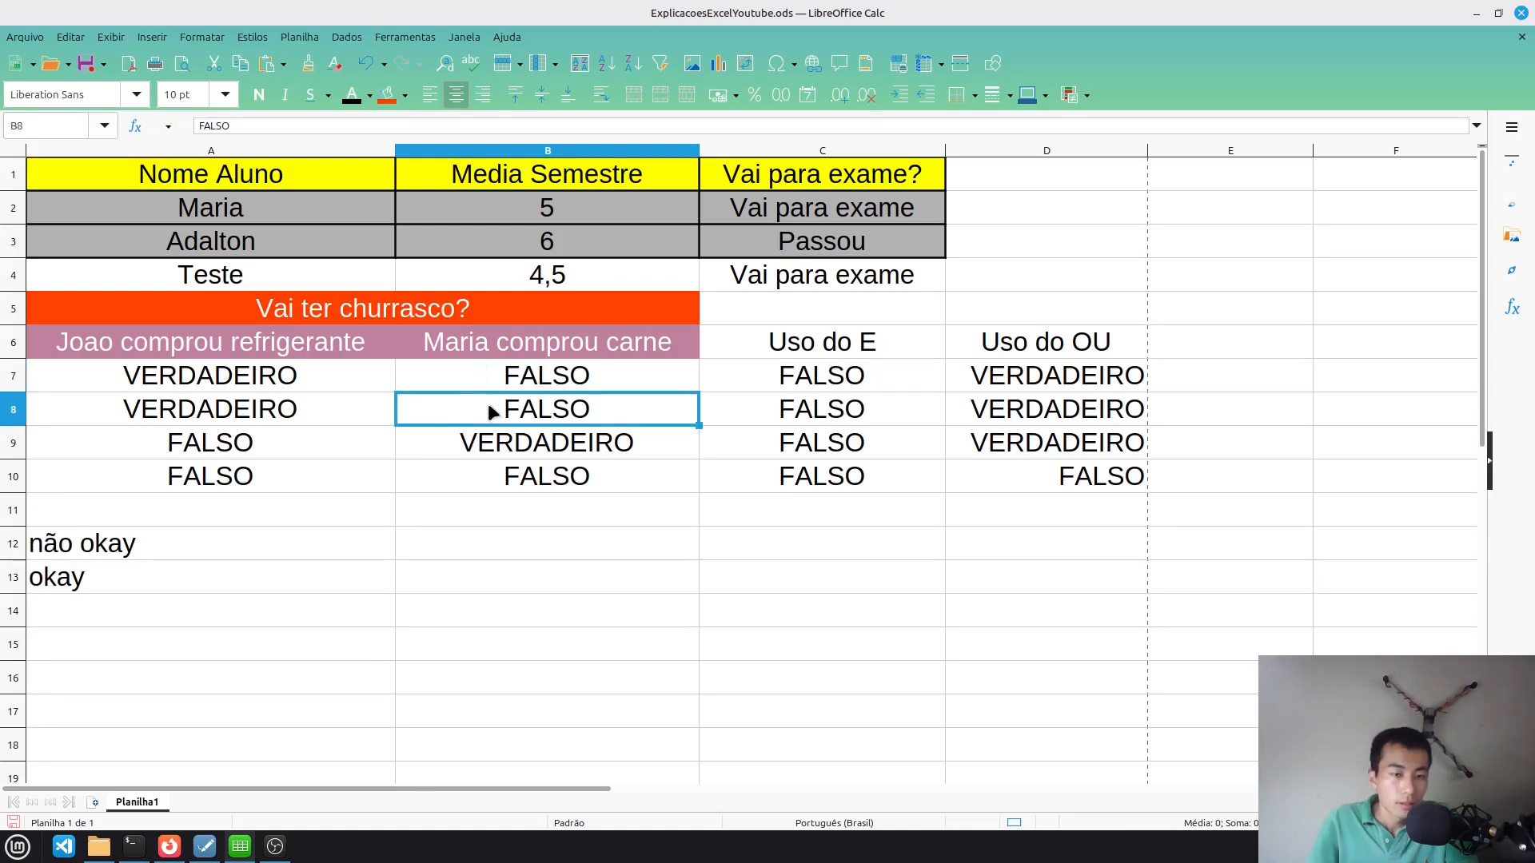
Examine the SE formulas with nested OU in A13 and nested E in A12 and their results
click(232, 589)
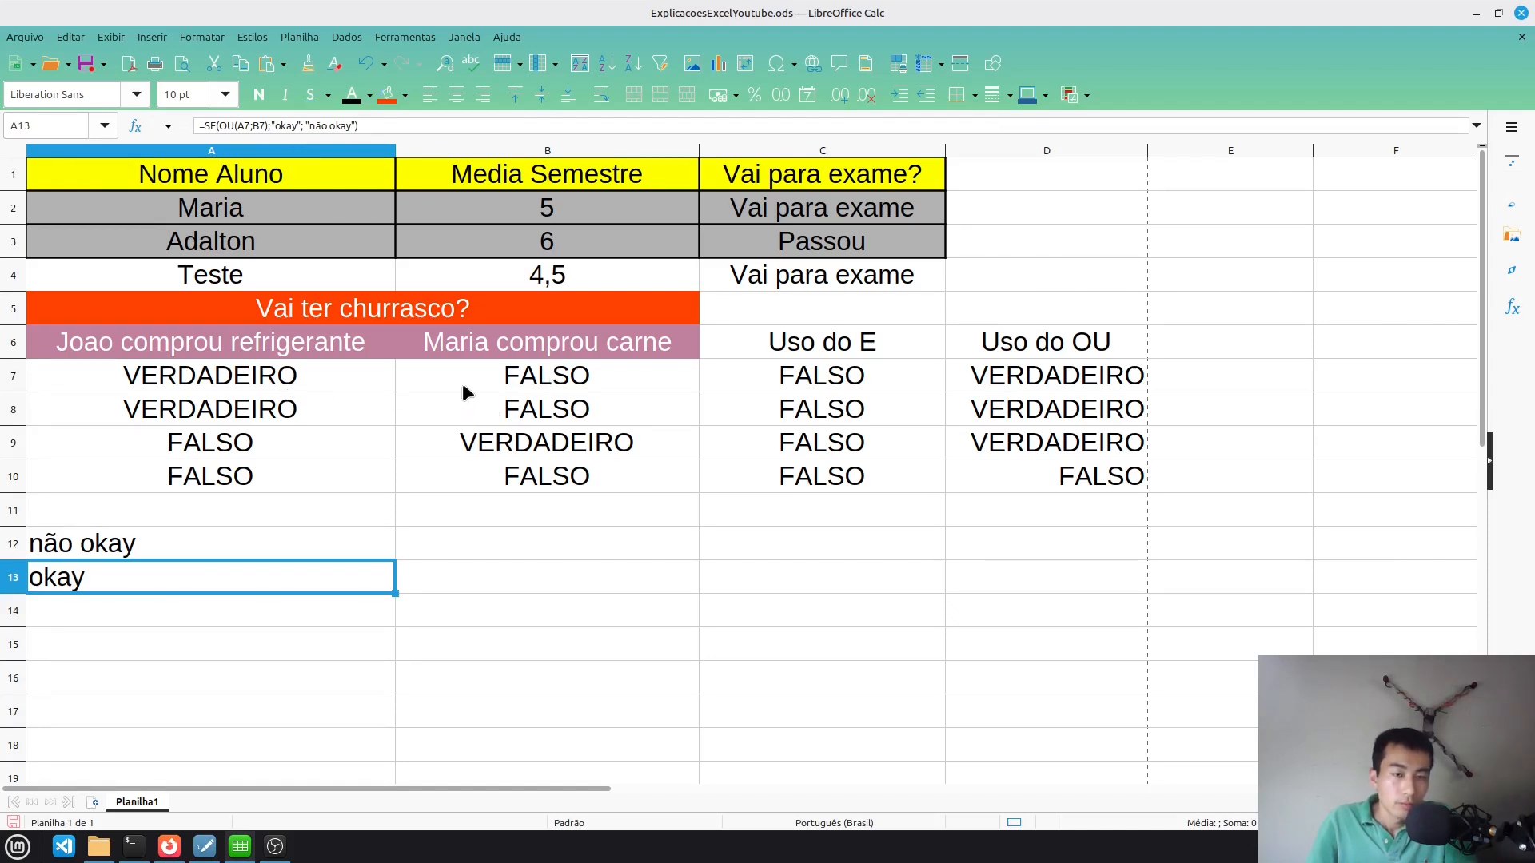
click(214, 544)
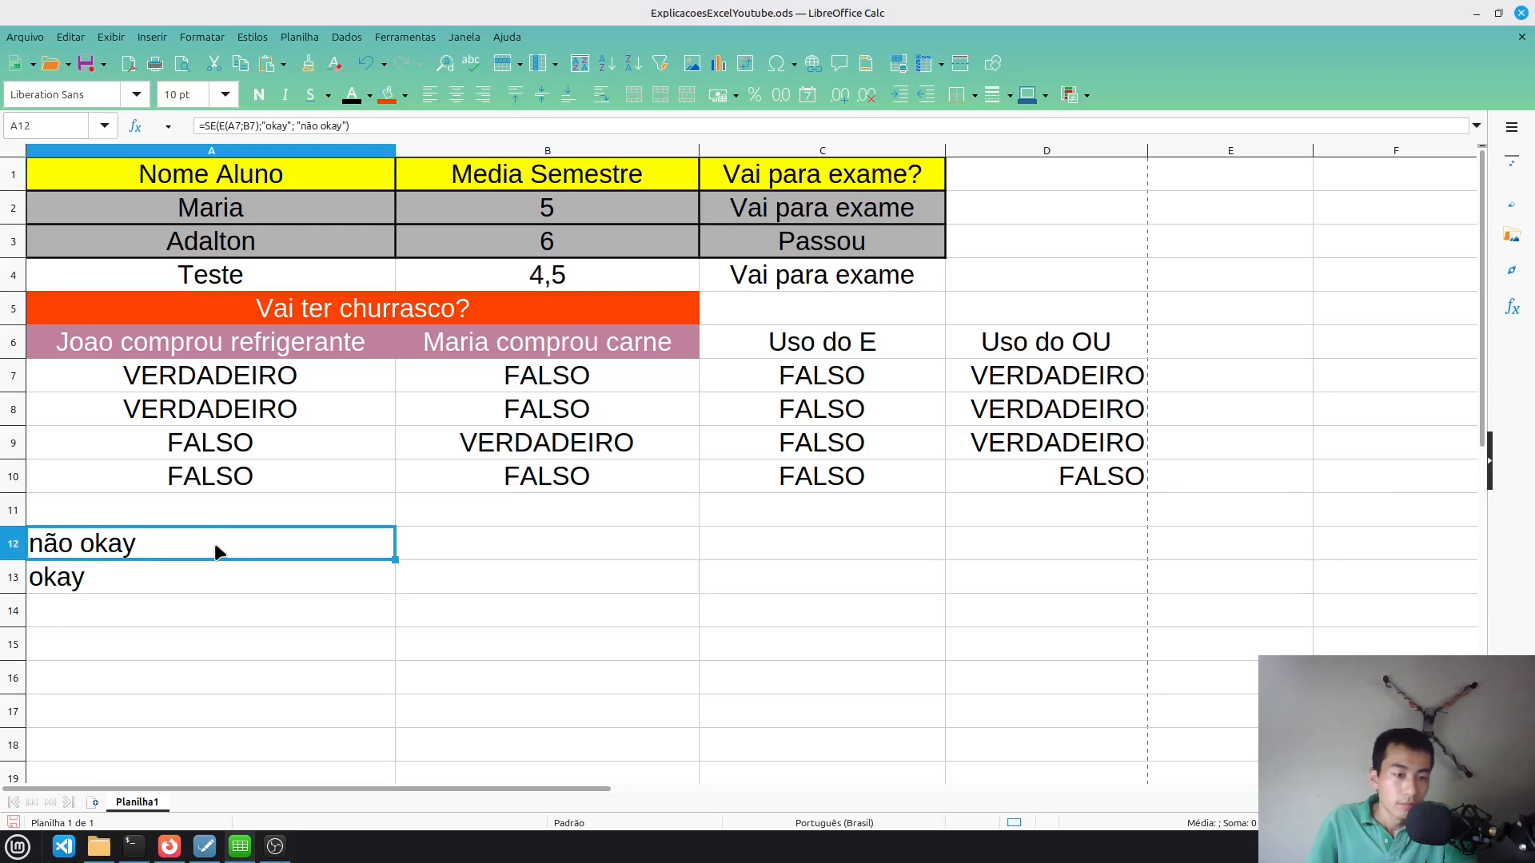
click(237, 125)
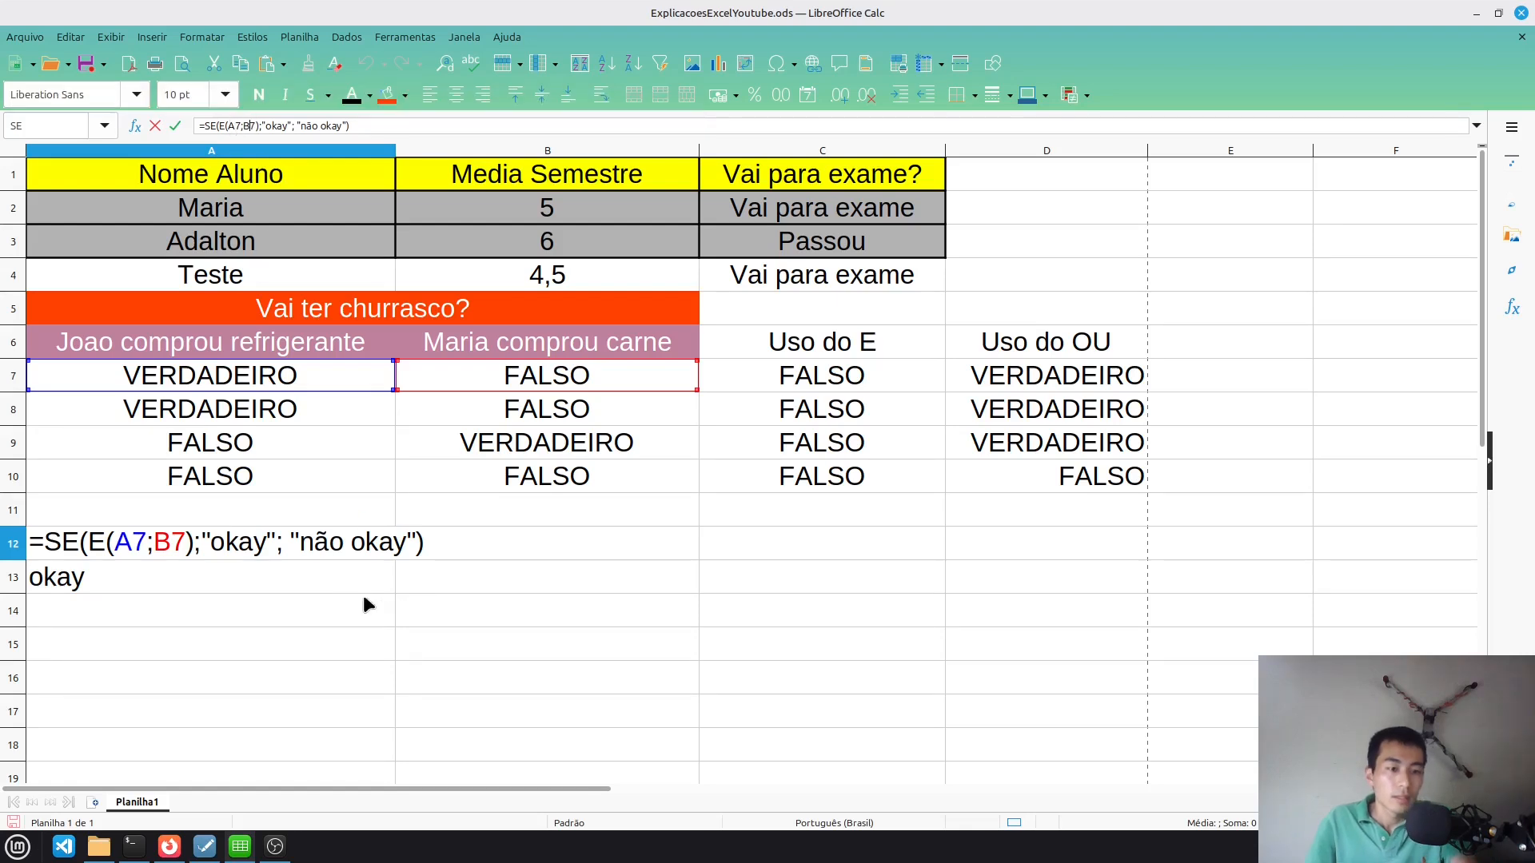
key(Escape)
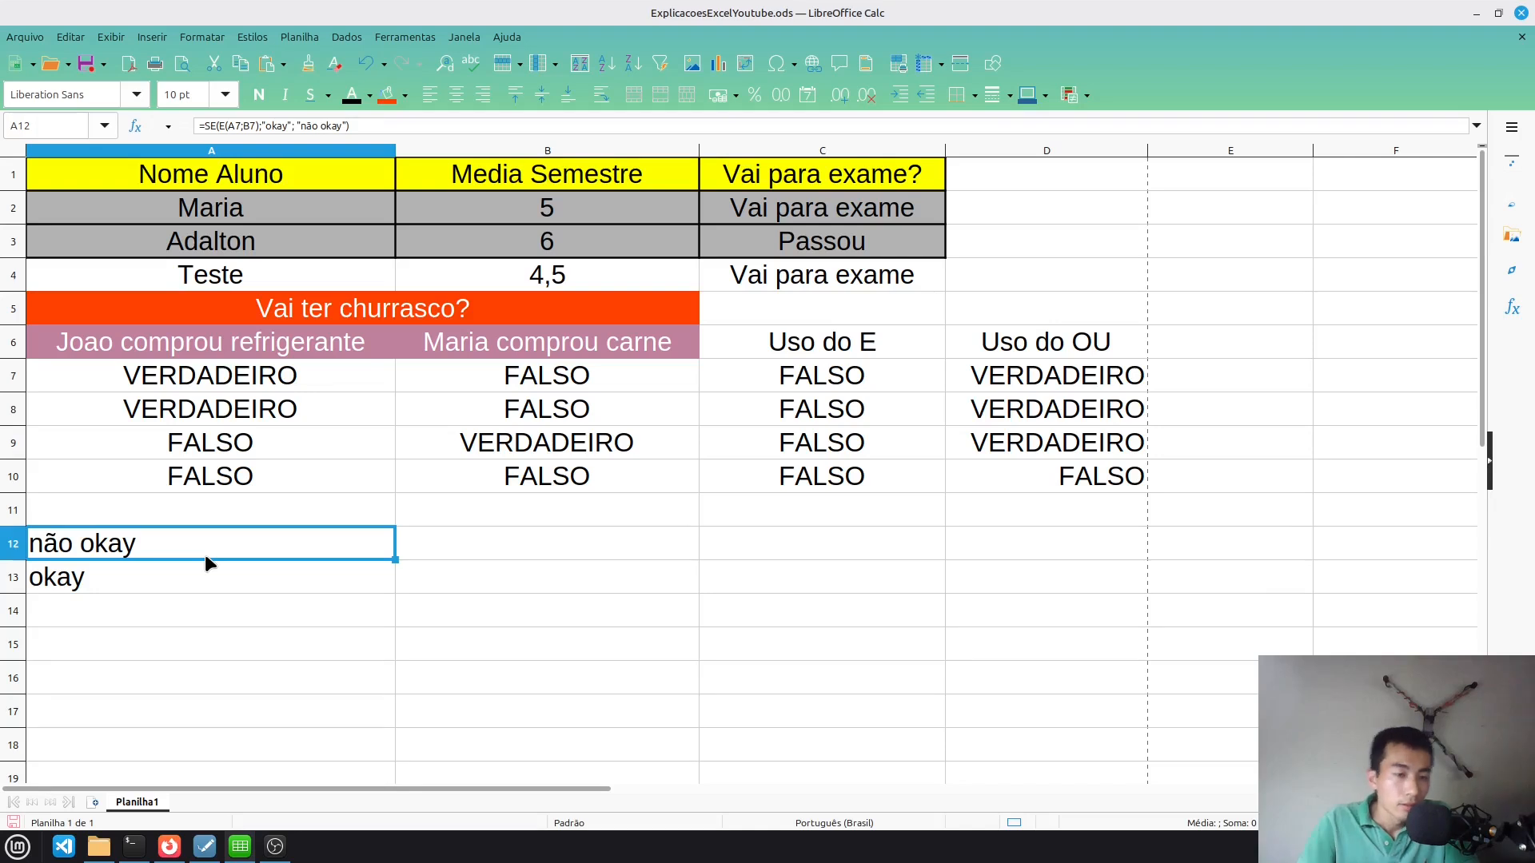
click(518, 442)
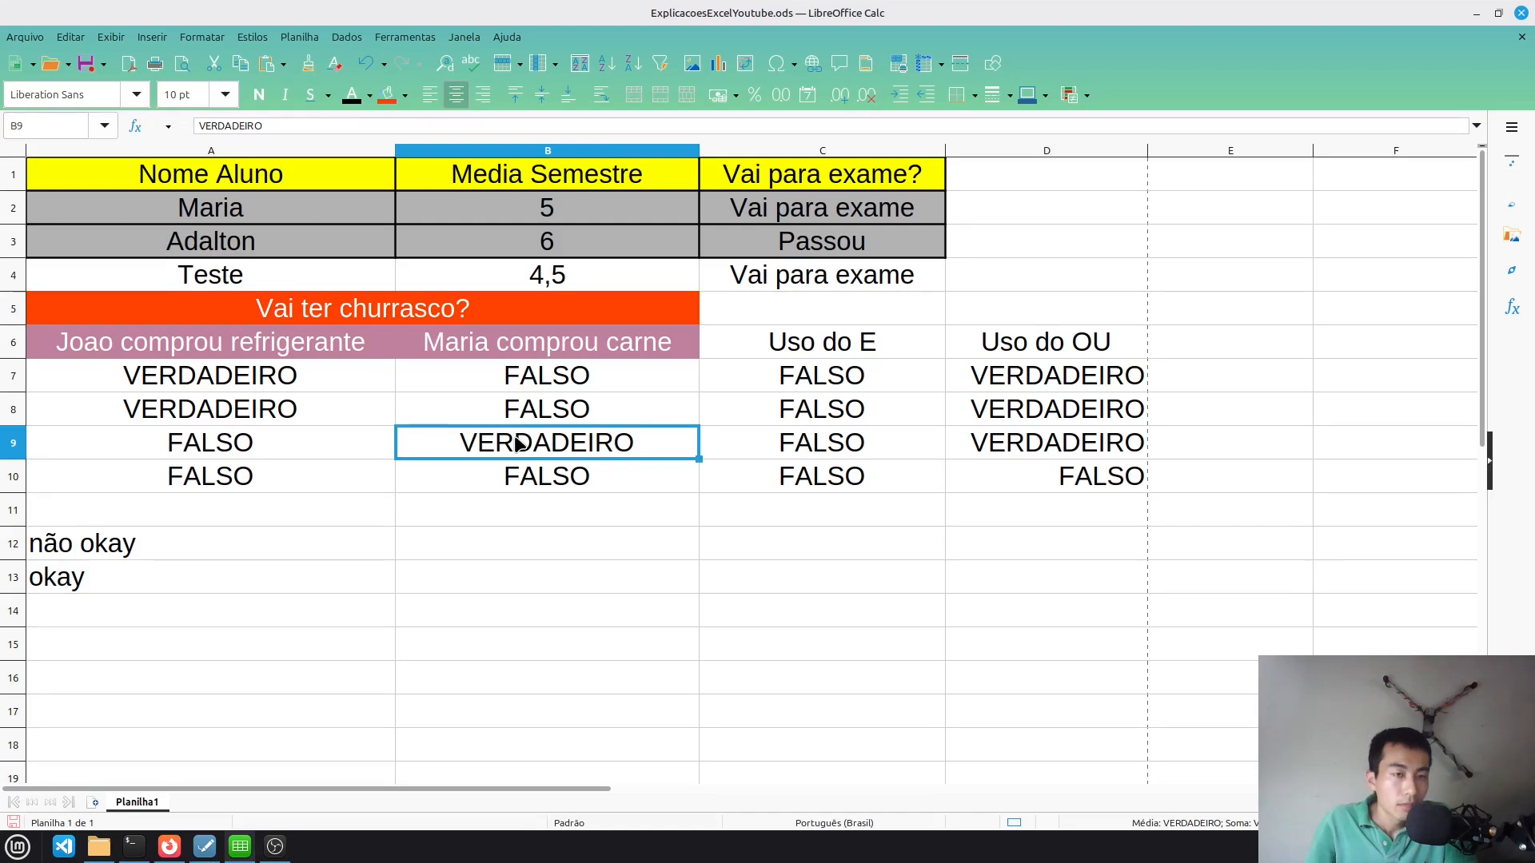
click(151, 543)
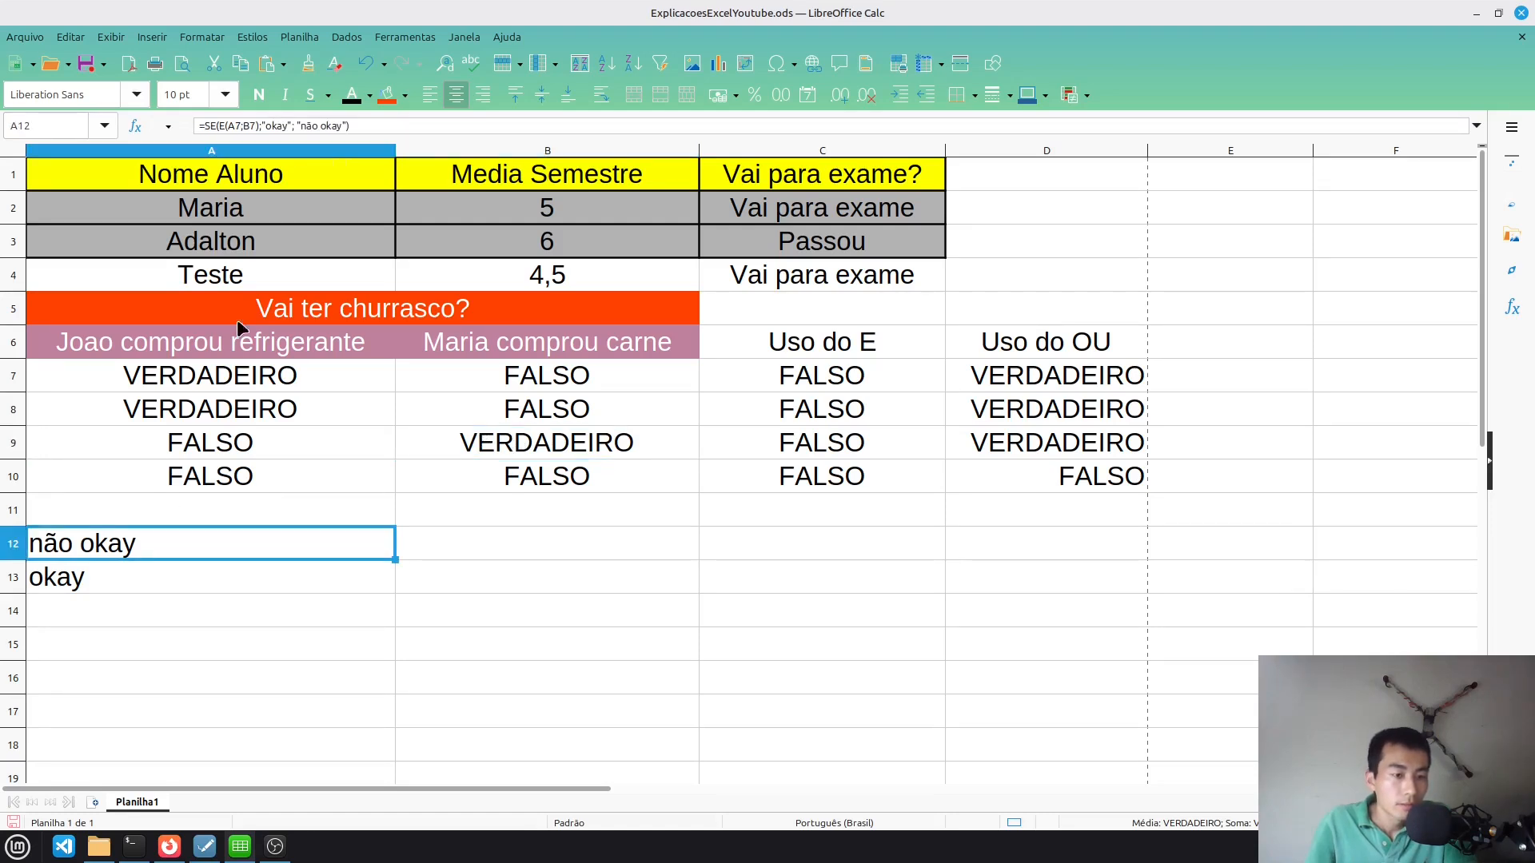
click(222, 126)
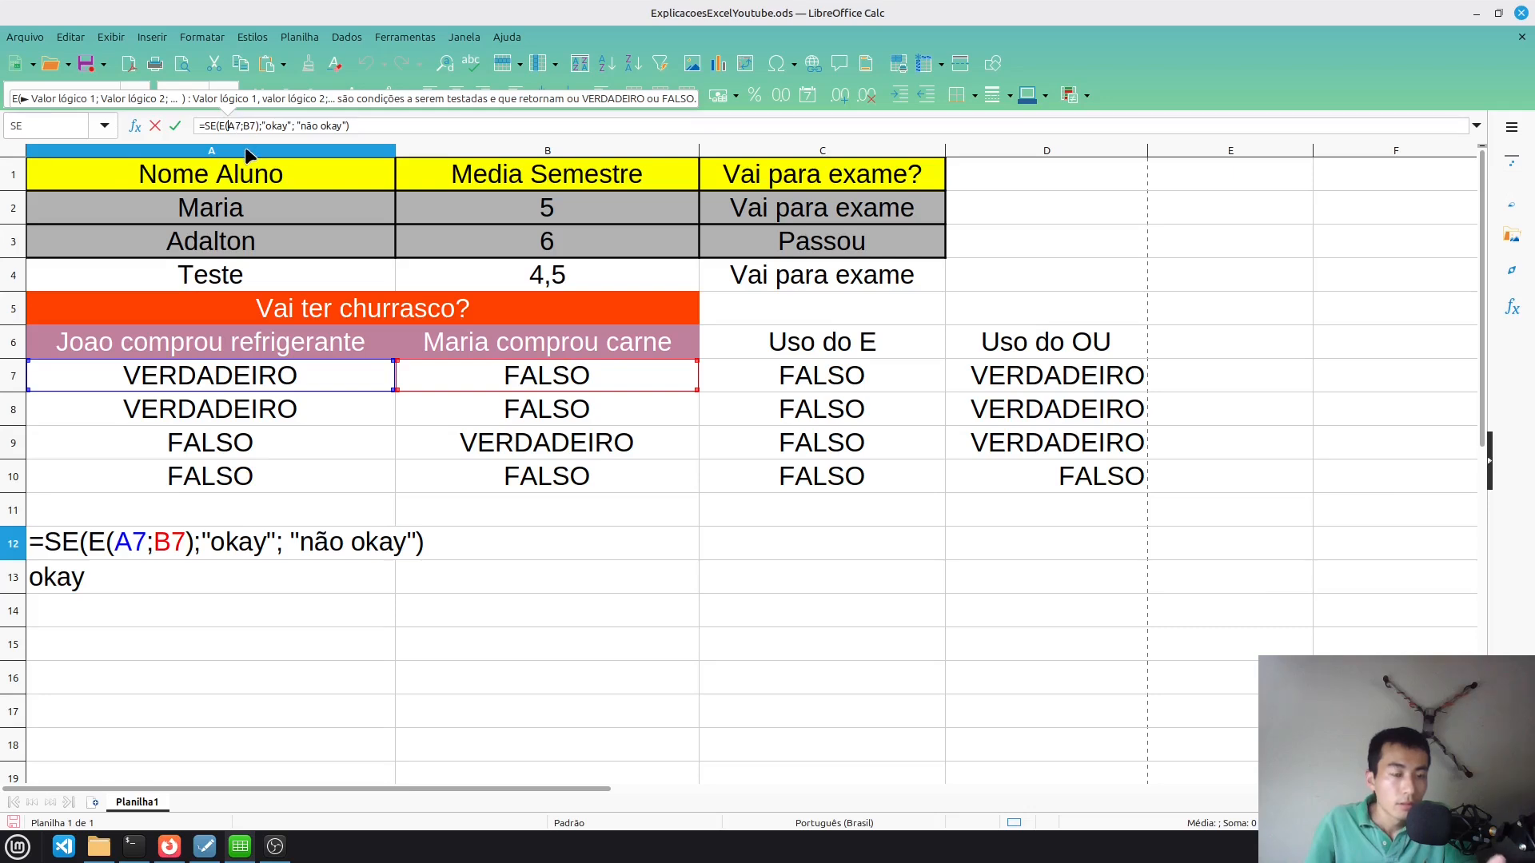
click(550, 552)
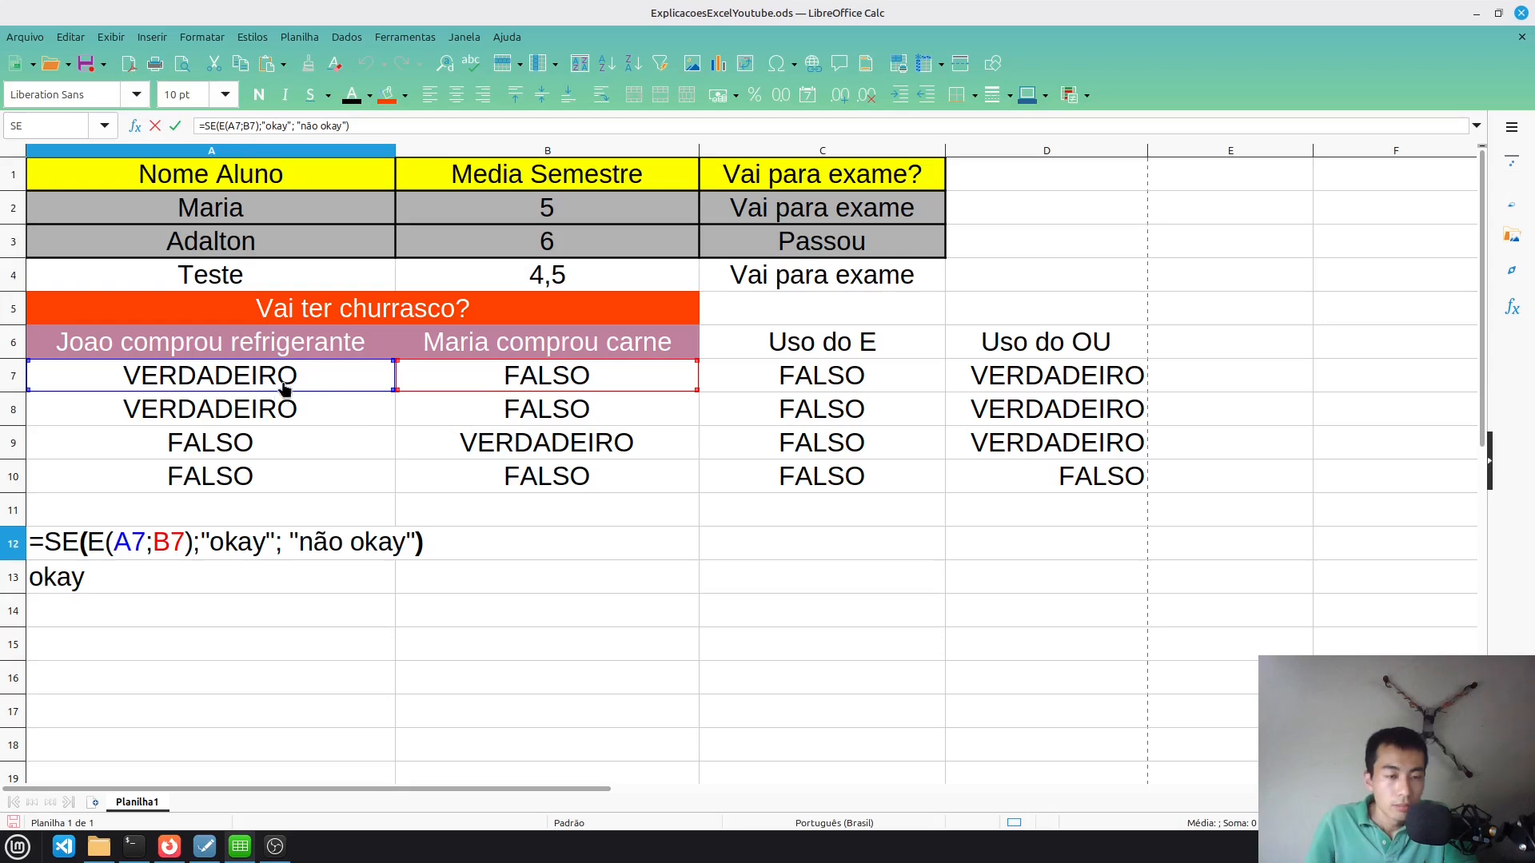
click(282, 416)
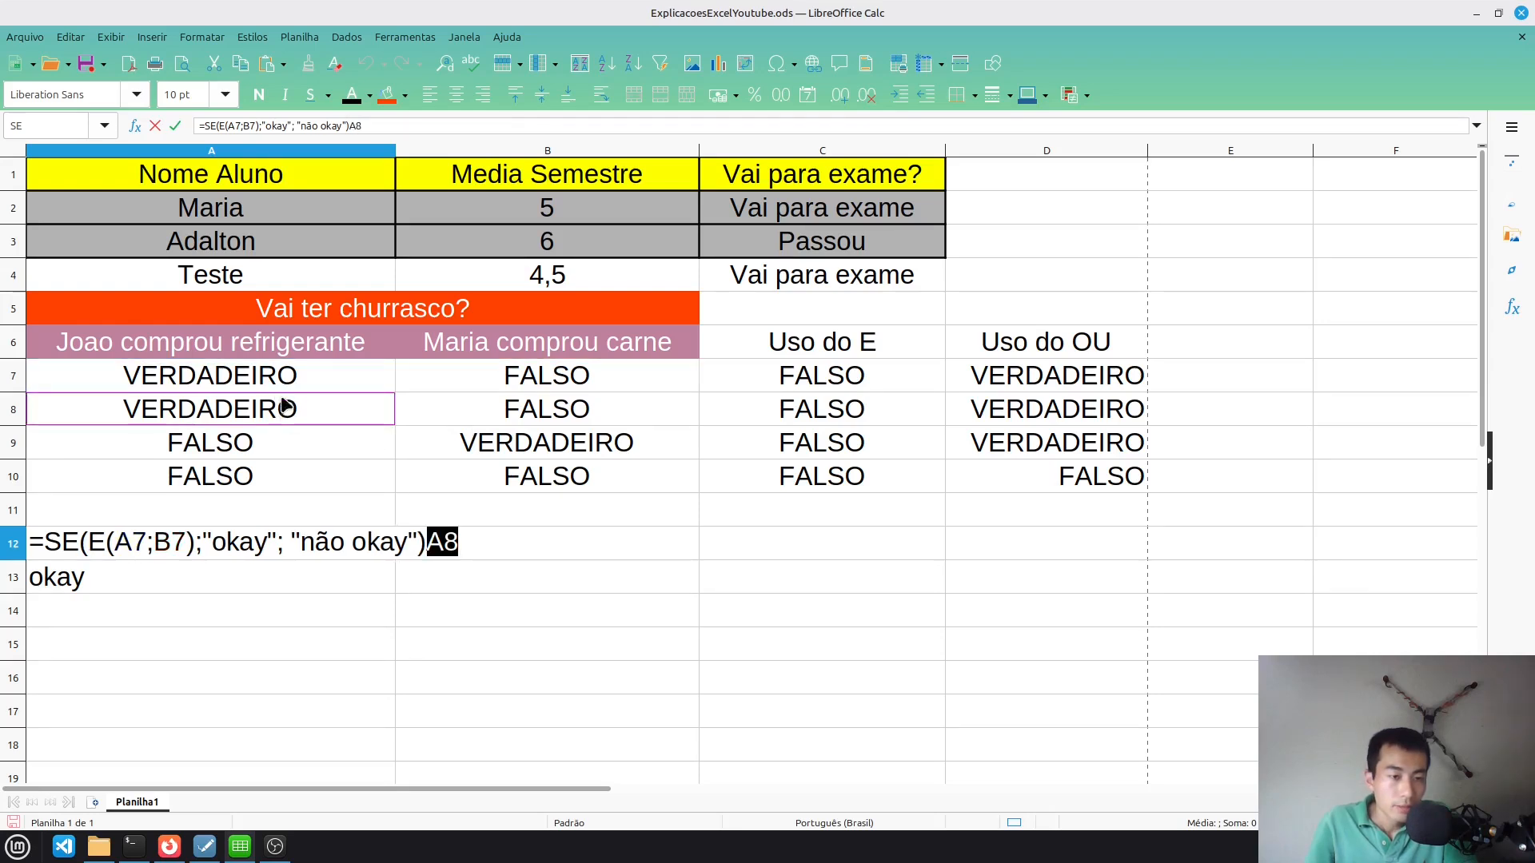
click(287, 382)
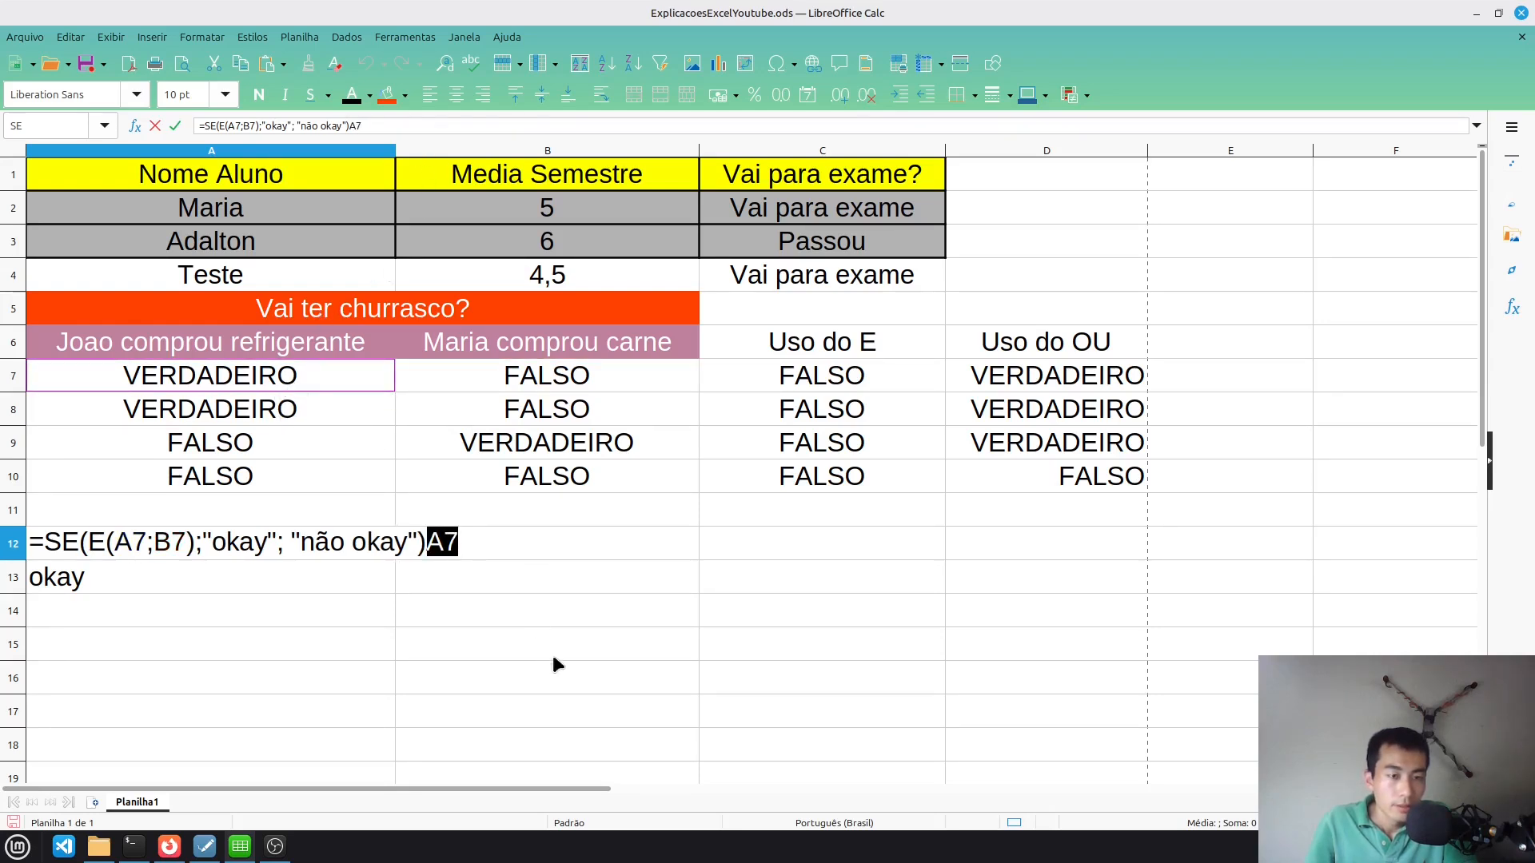
click(531, 543)
key(Escape)
Enter VERDADEIRO in B12 and FALSO in B13
click(520, 553)
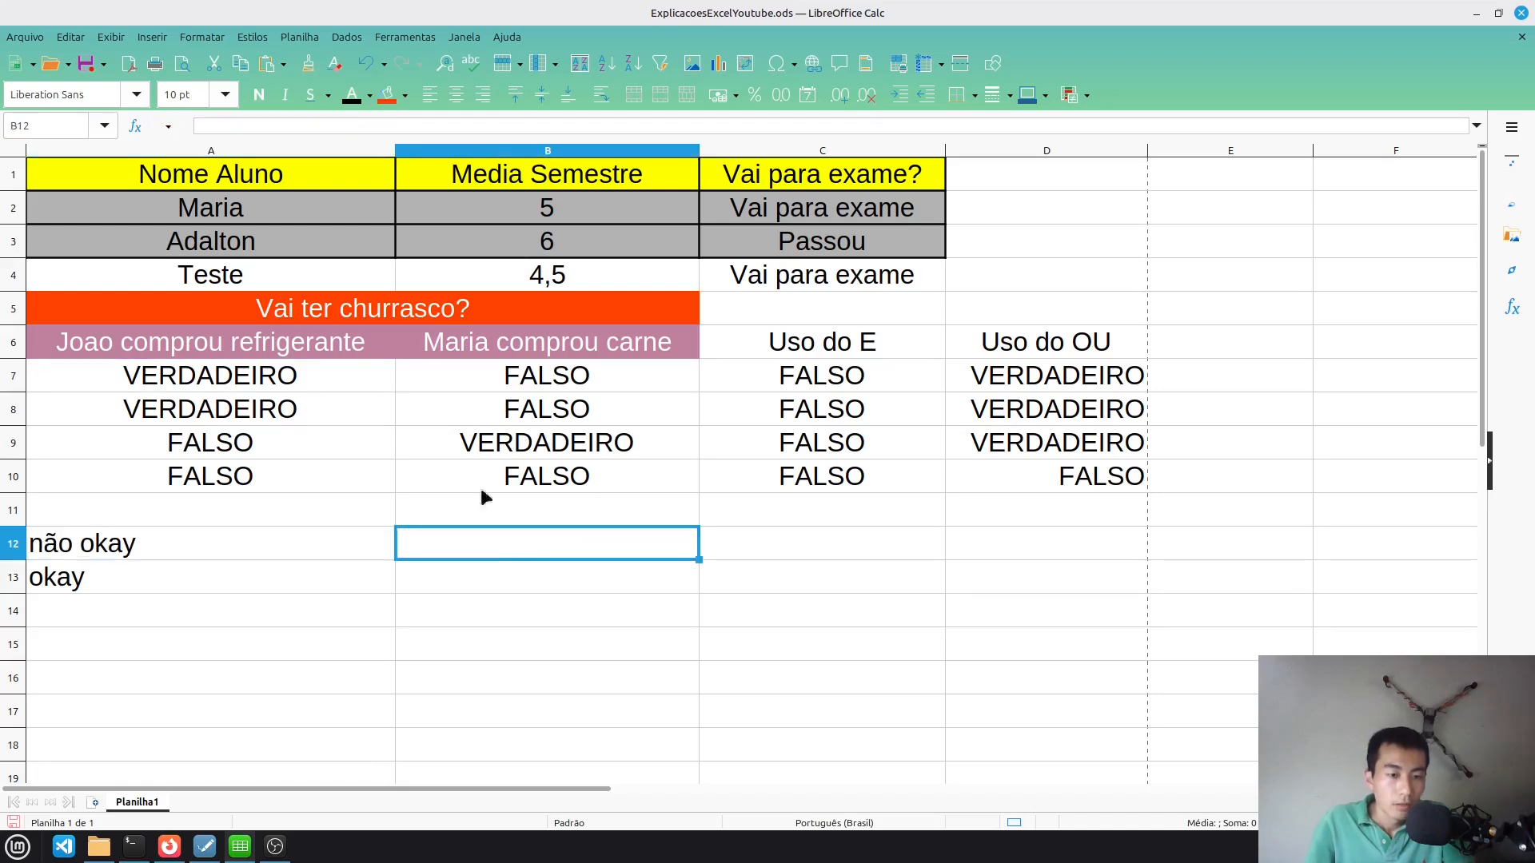
text(VERDA)
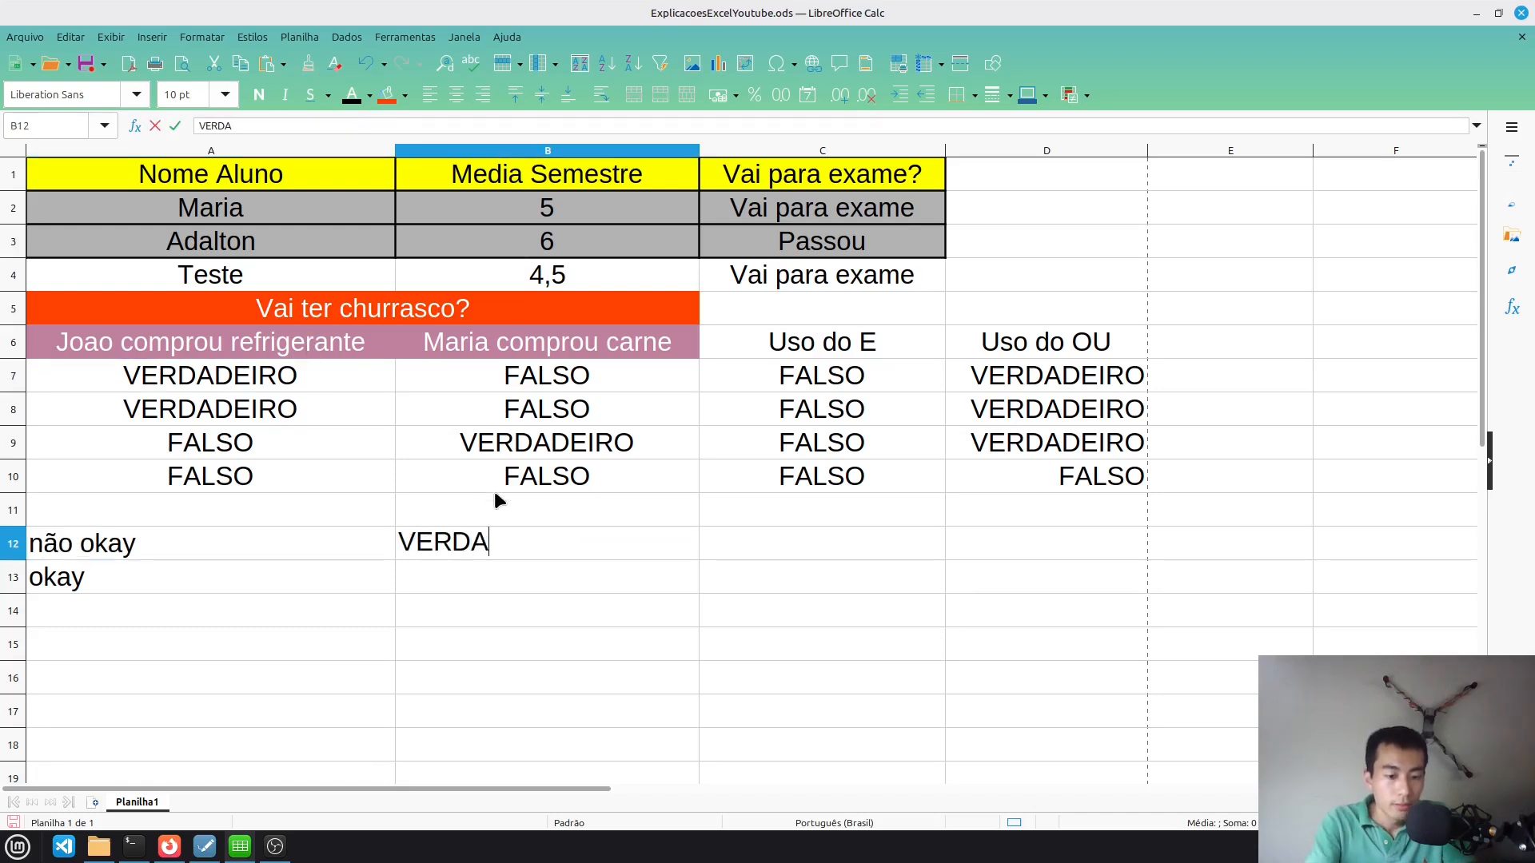
text(DEIRO)
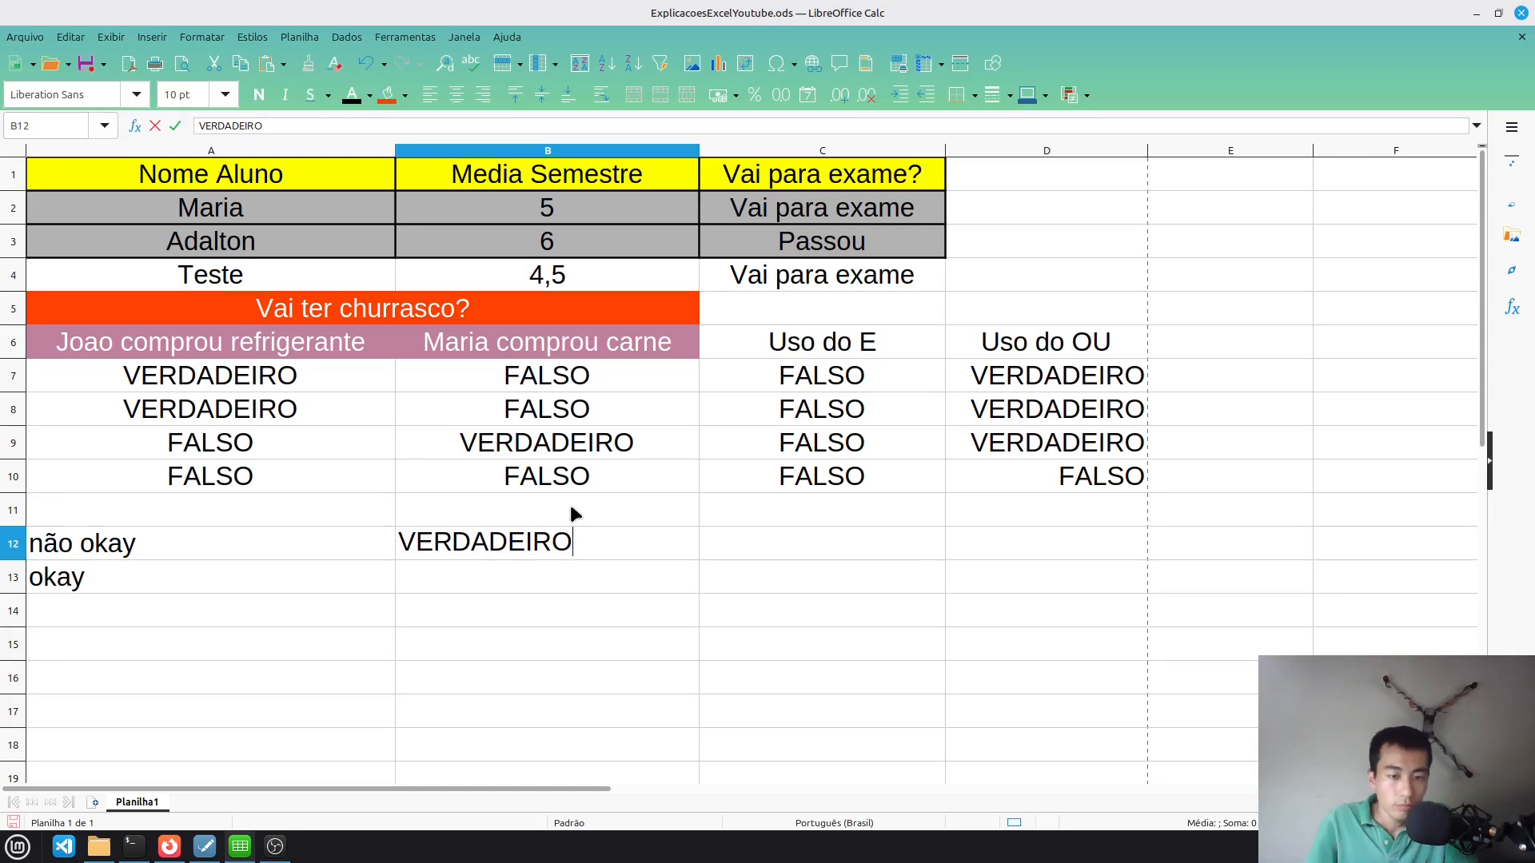
key(Return)
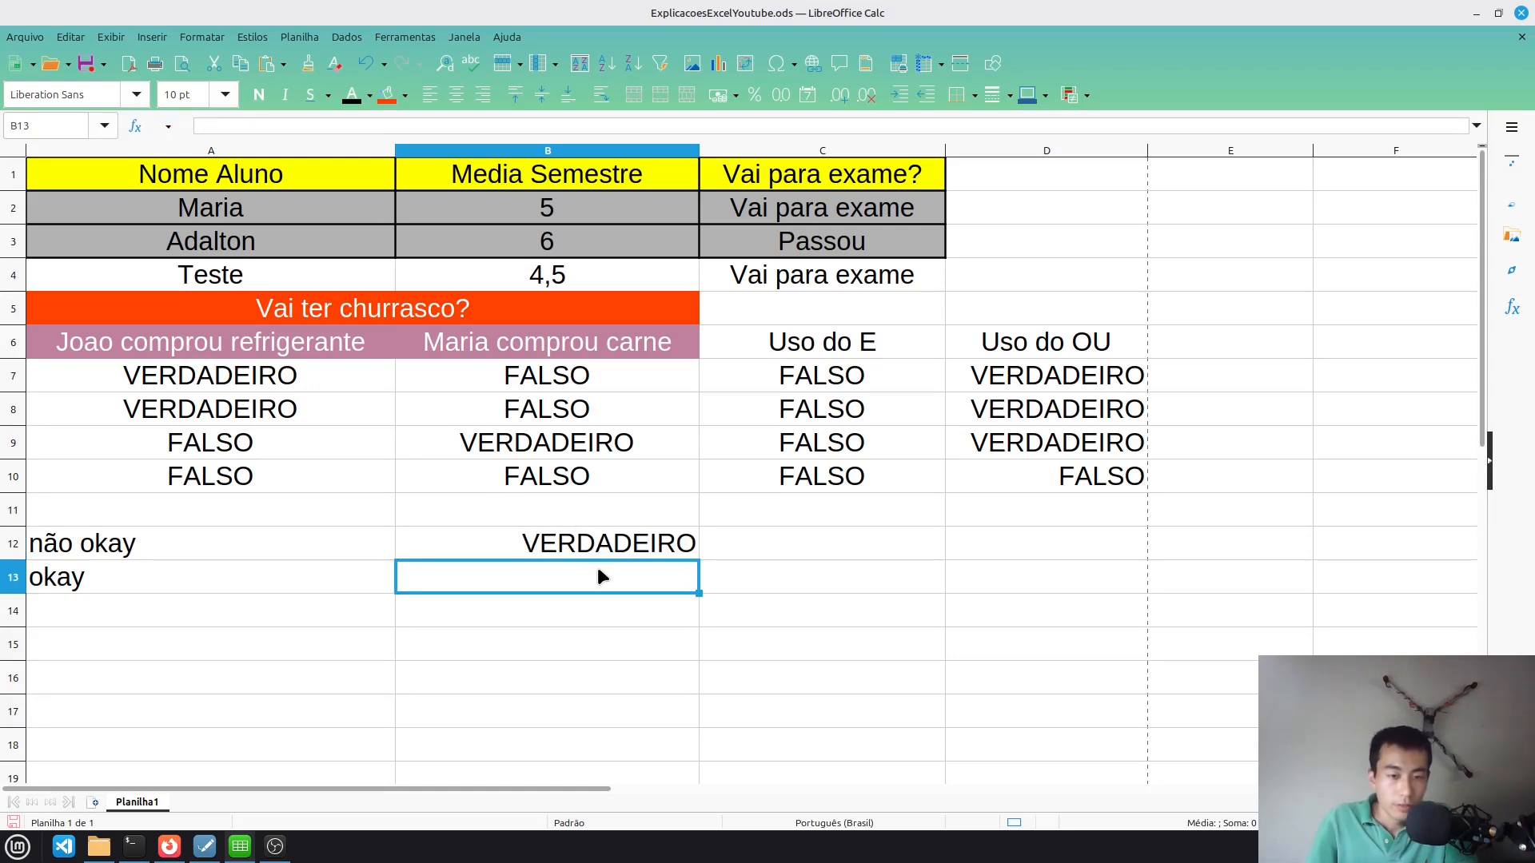
text(FALSO)
key(Return)
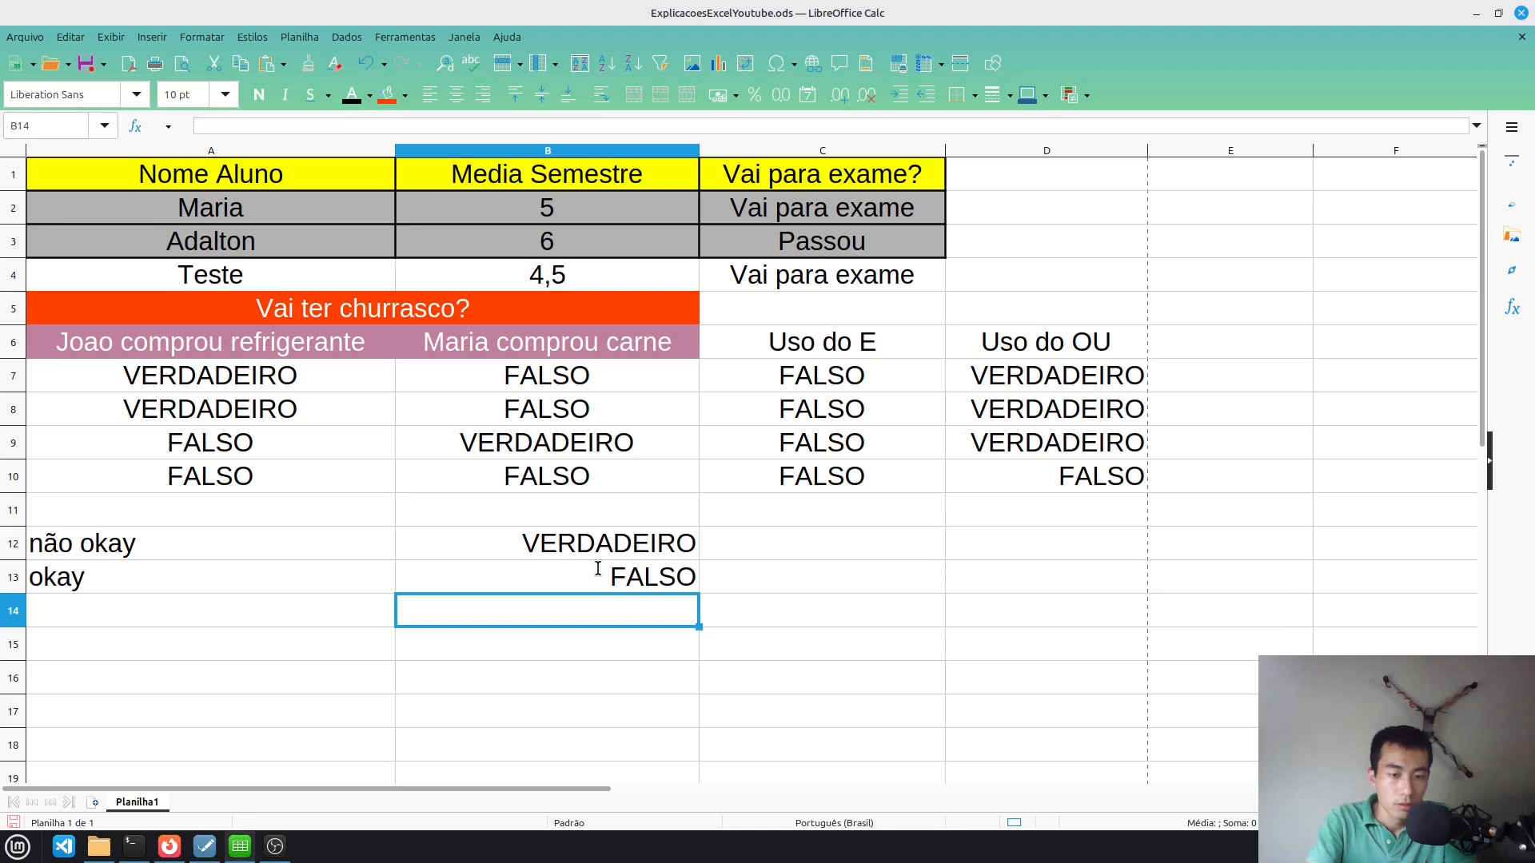
Compare the two logical values in B12 and B13
click(637, 550)
click(642, 571)
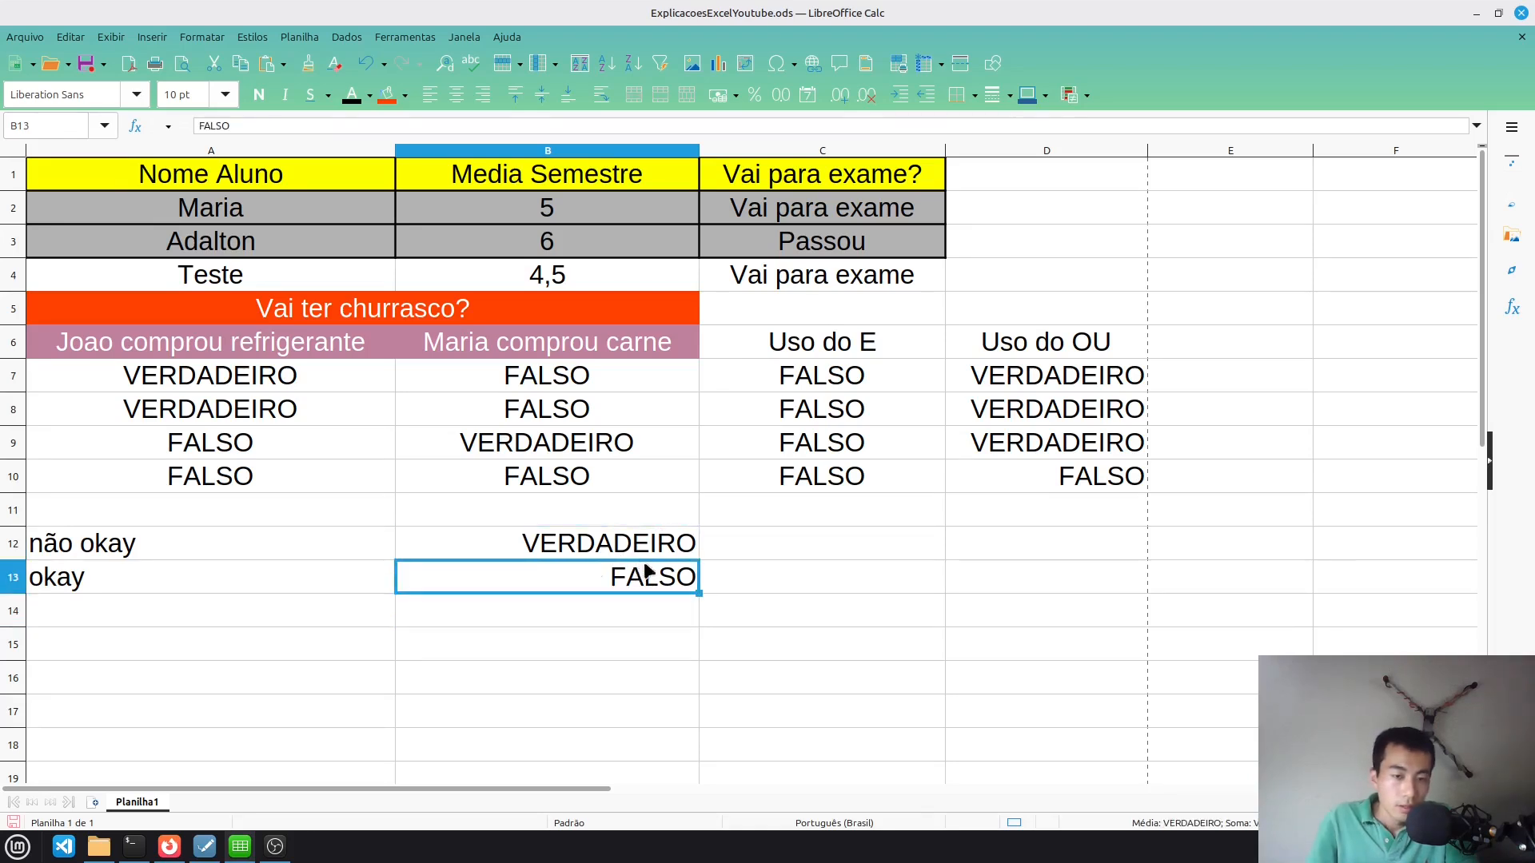
click(669, 548)
click(660, 585)
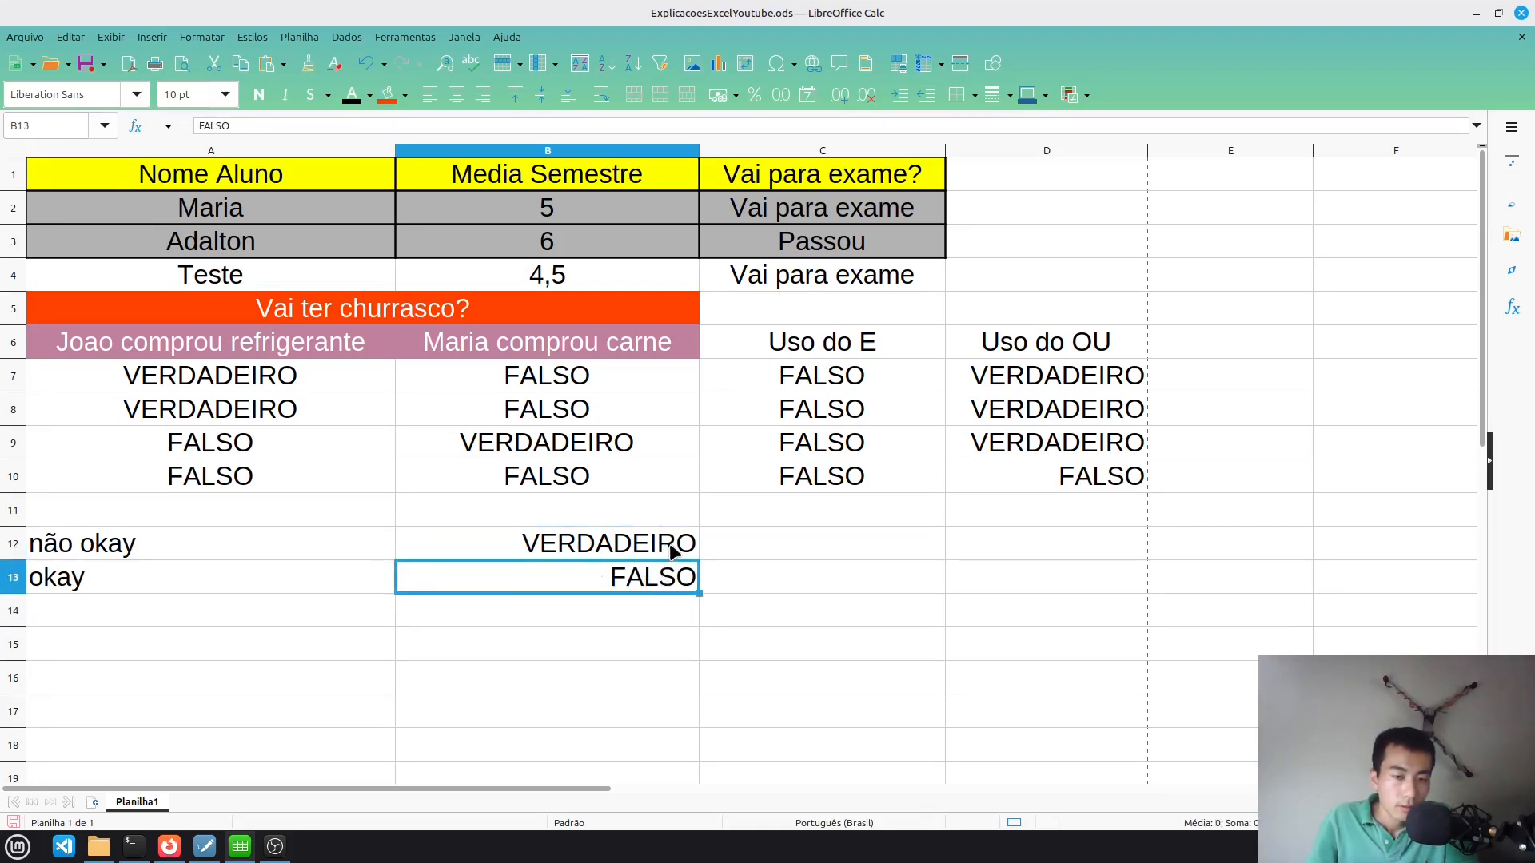
click(677, 554)
click(670, 576)
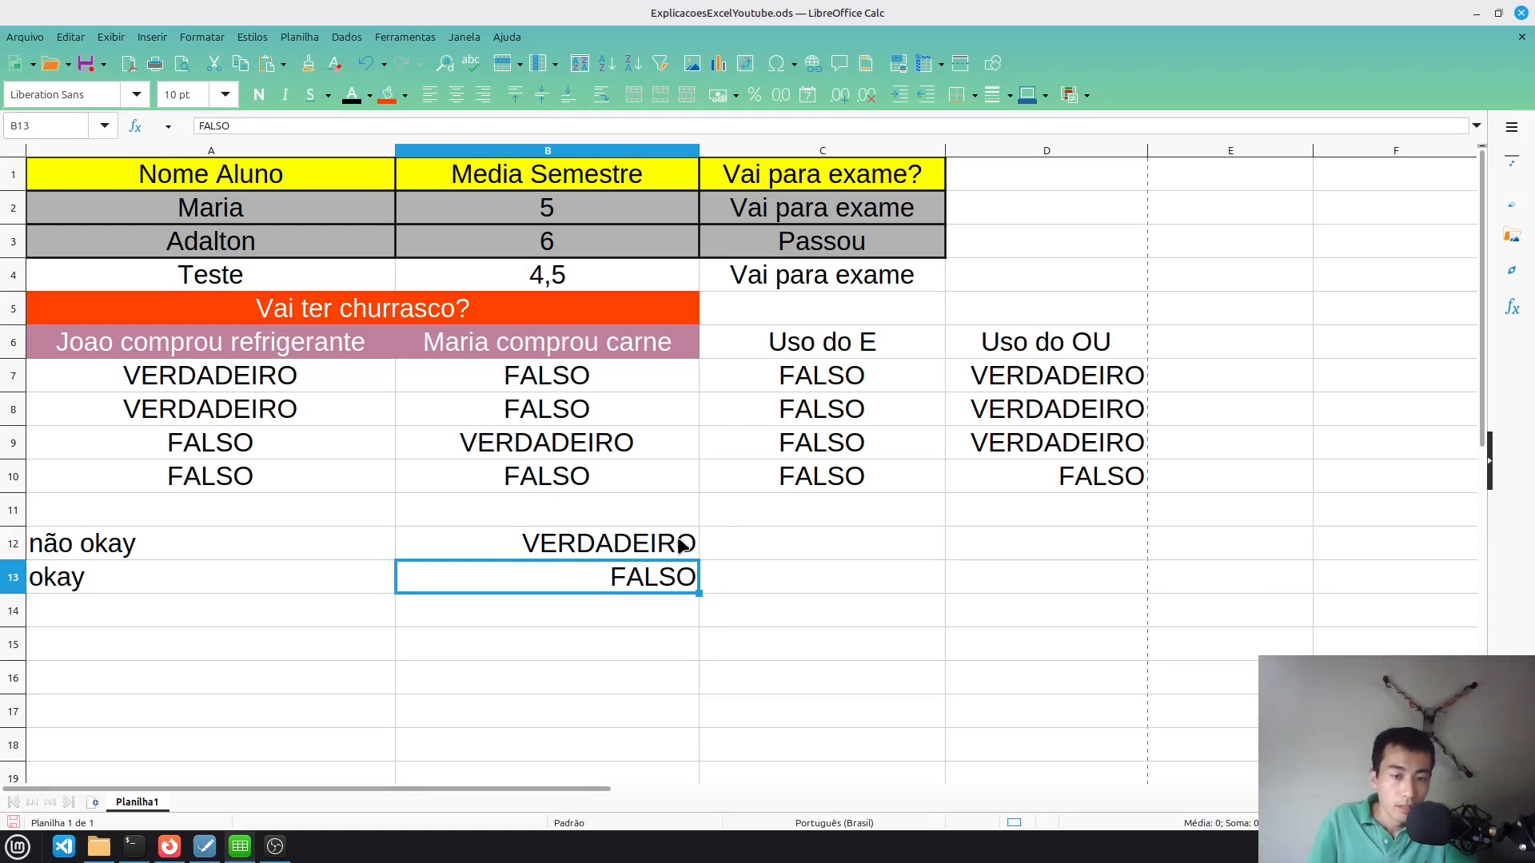
Enter the numeric equivalents beside the logical values: 1 in C12 and 0 in C13
click(736, 541)
text(1)
key(Return)
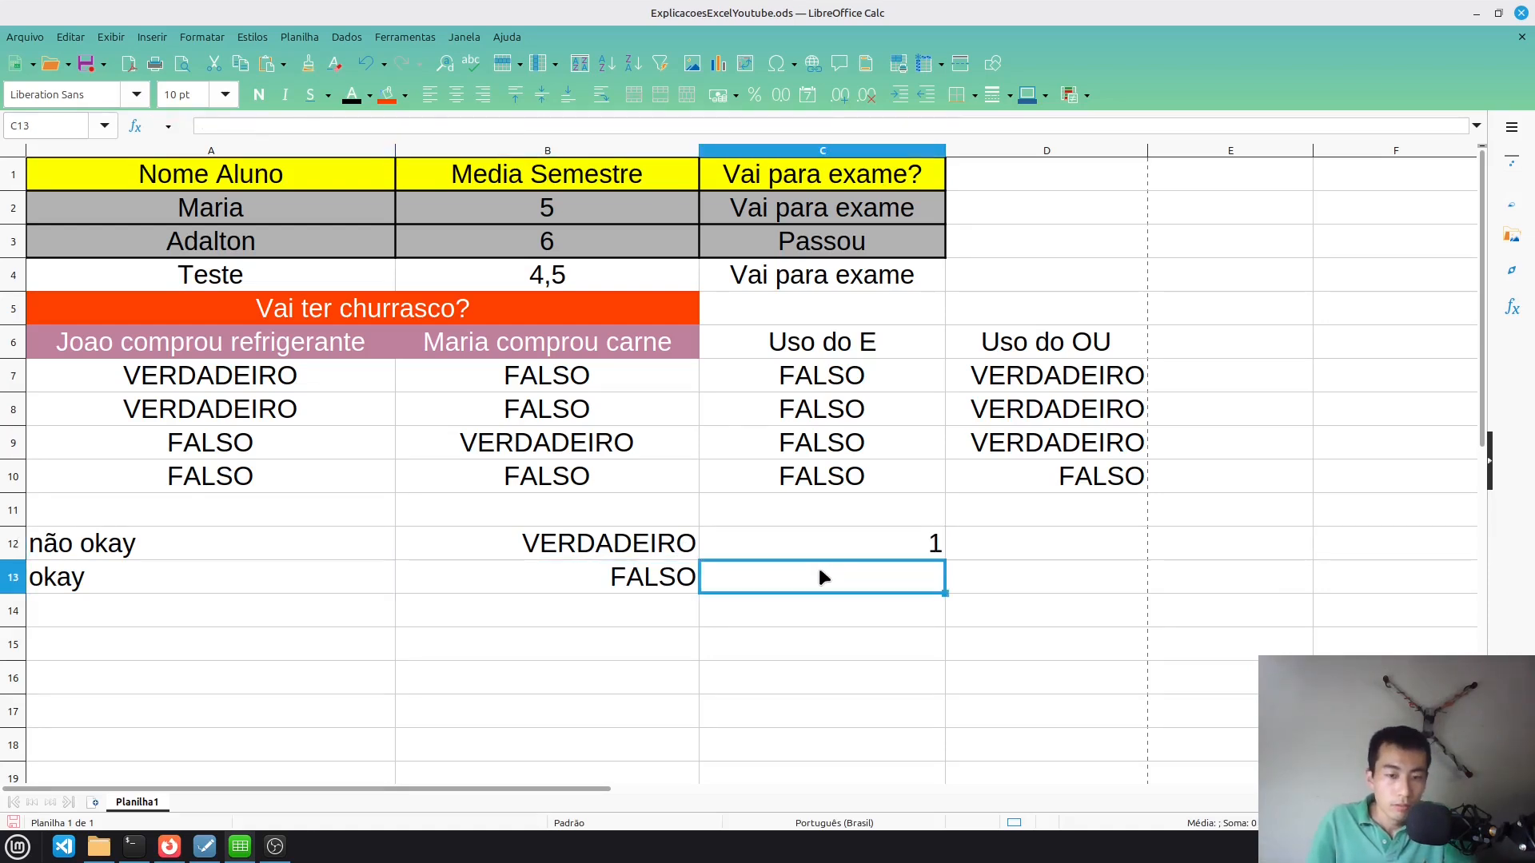
text(0)
key(Return)
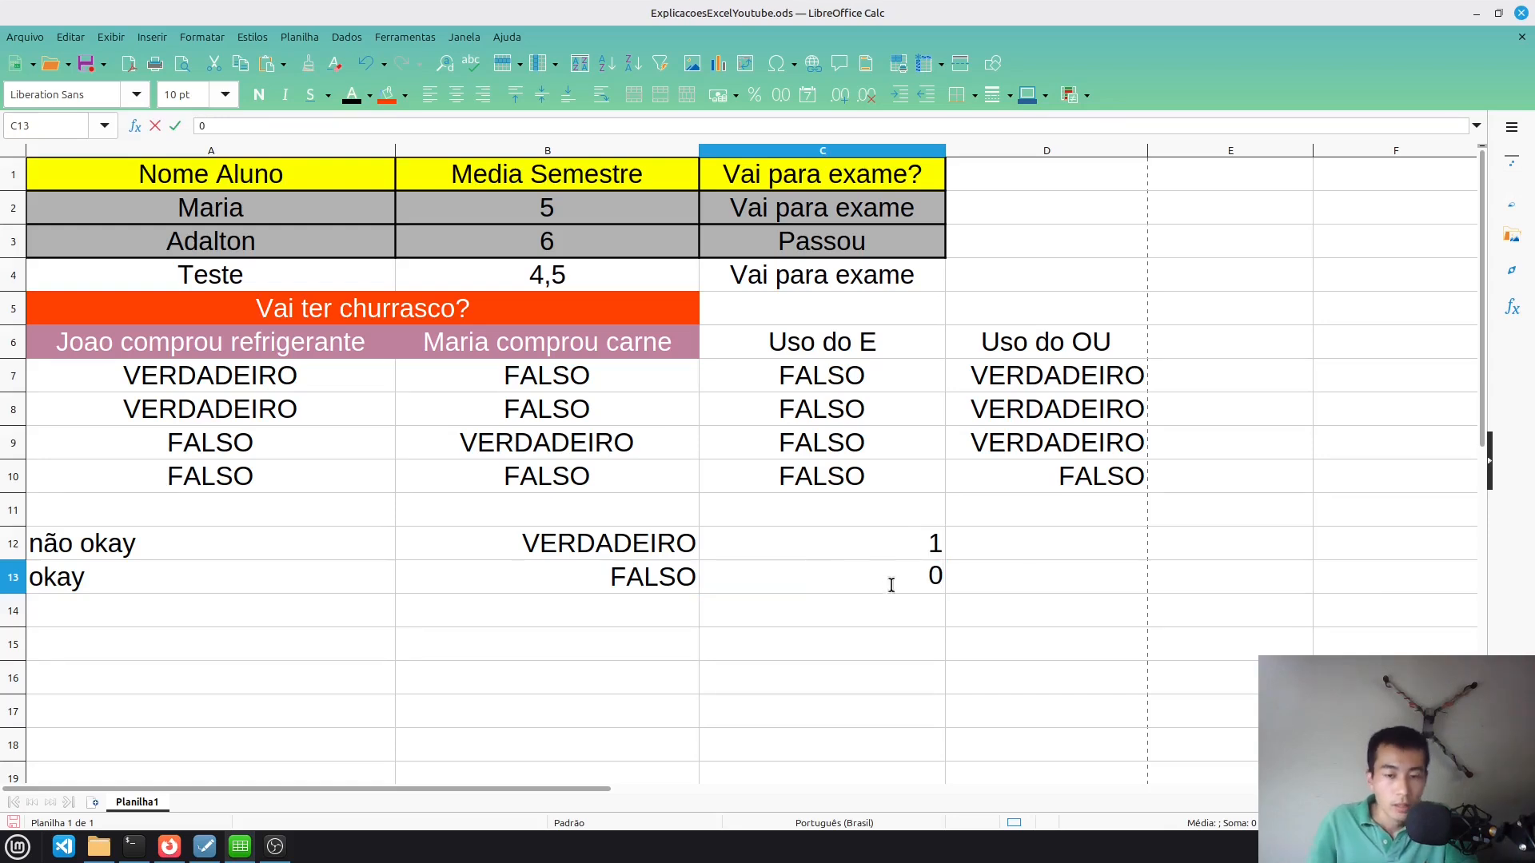
click(915, 554)
click(993, 550)
click(919, 548)
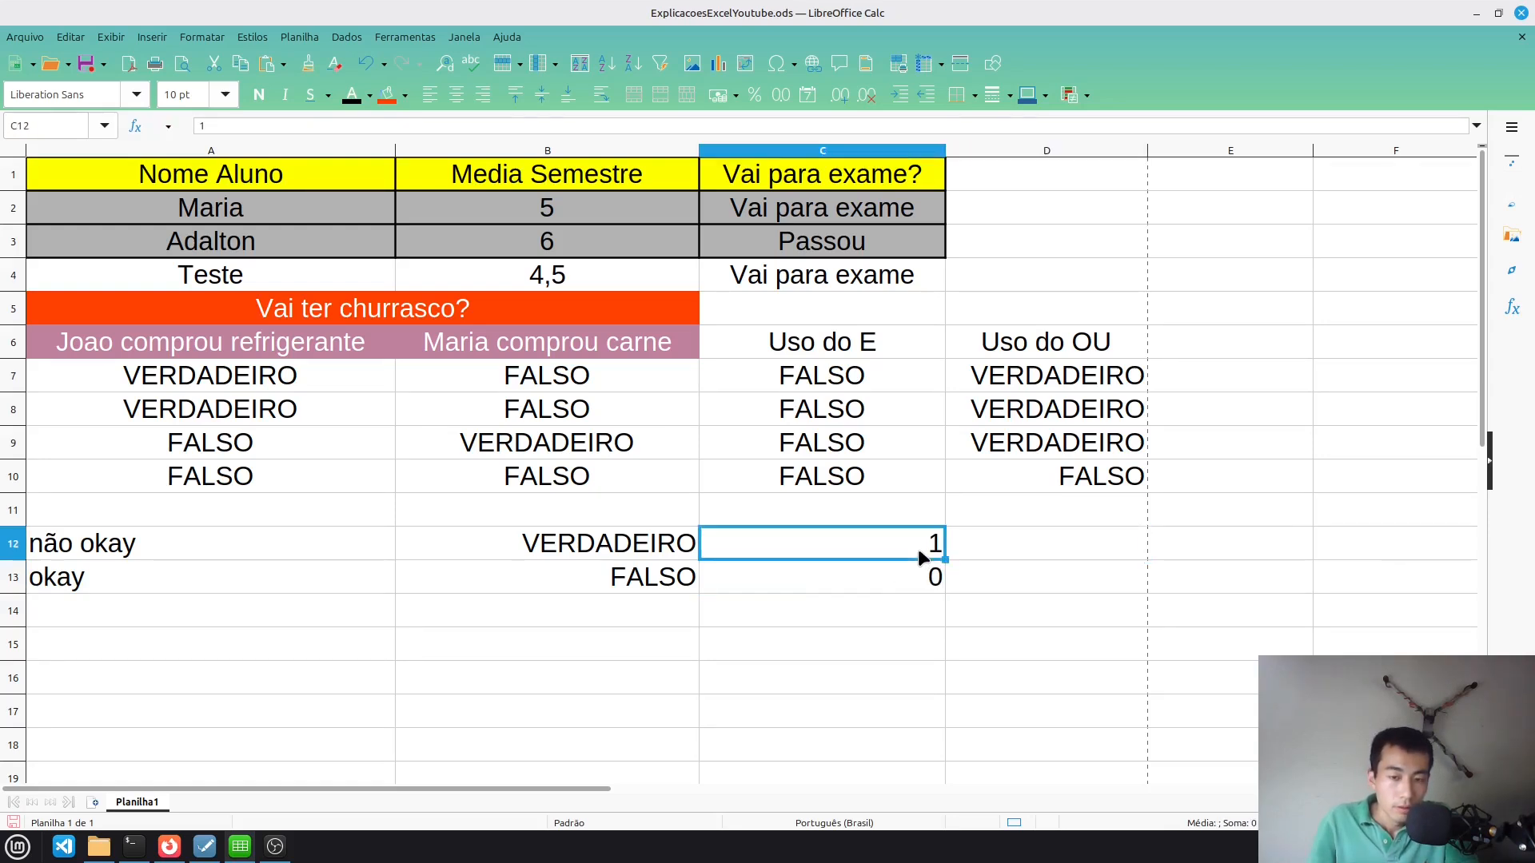
click(917, 580)
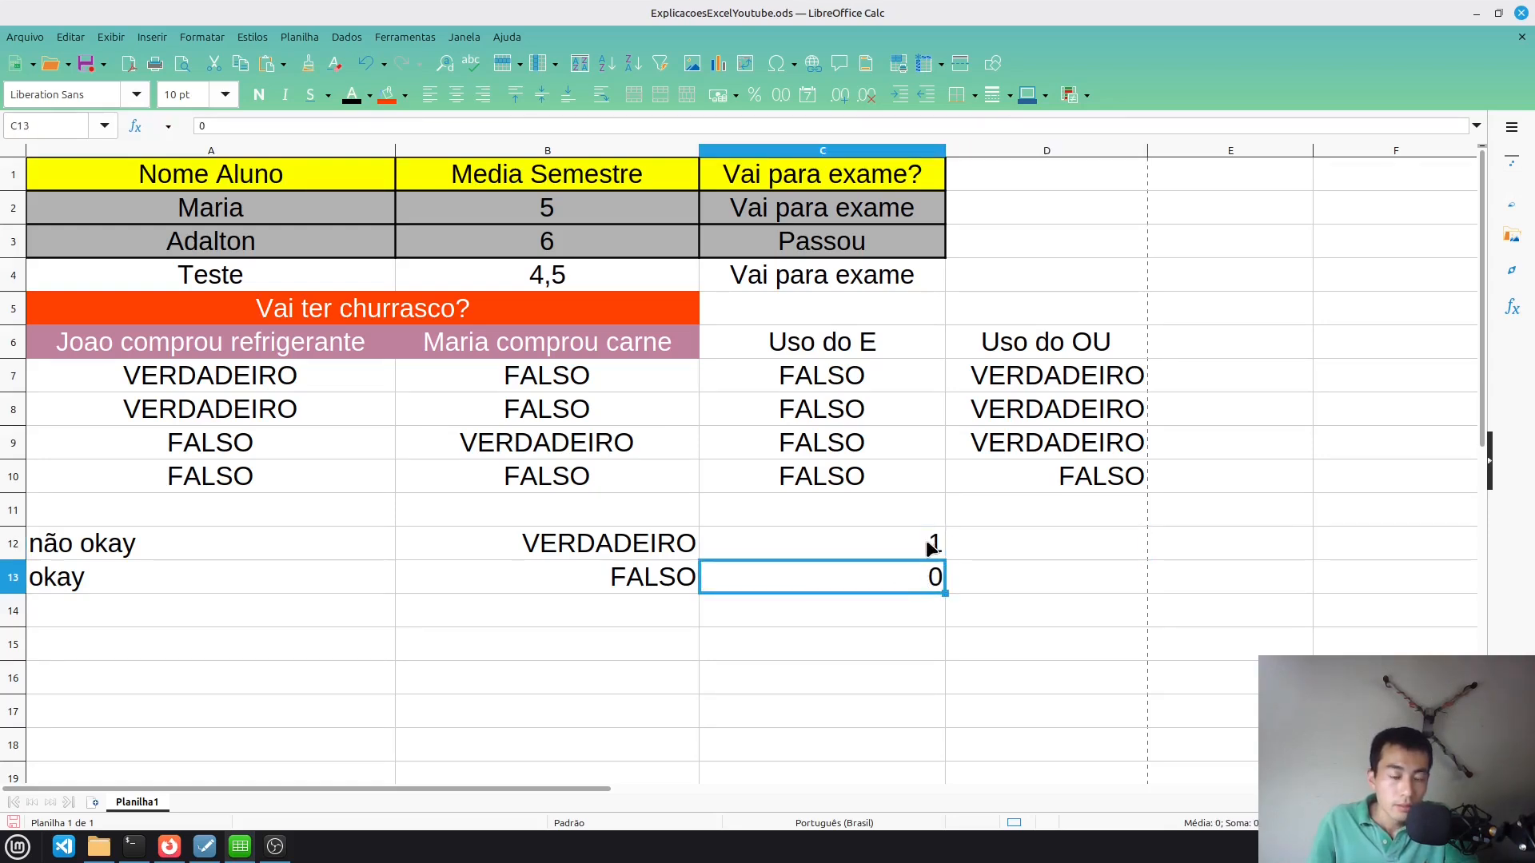
Compare the logical values in B12 and B13 with their numeric equivalents in C12 and C13
click(923, 540)
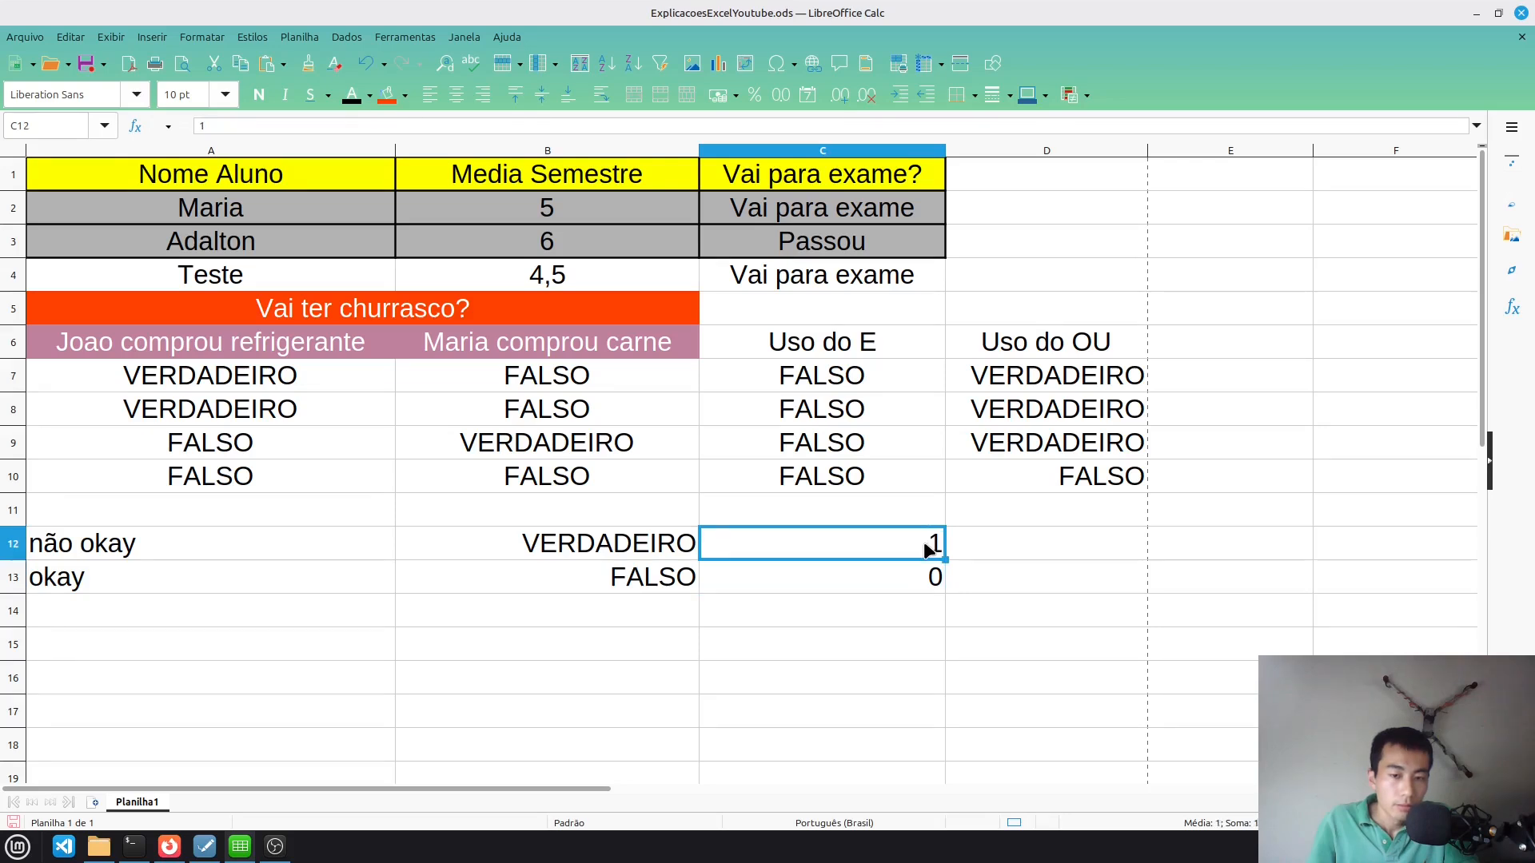
click(917, 571)
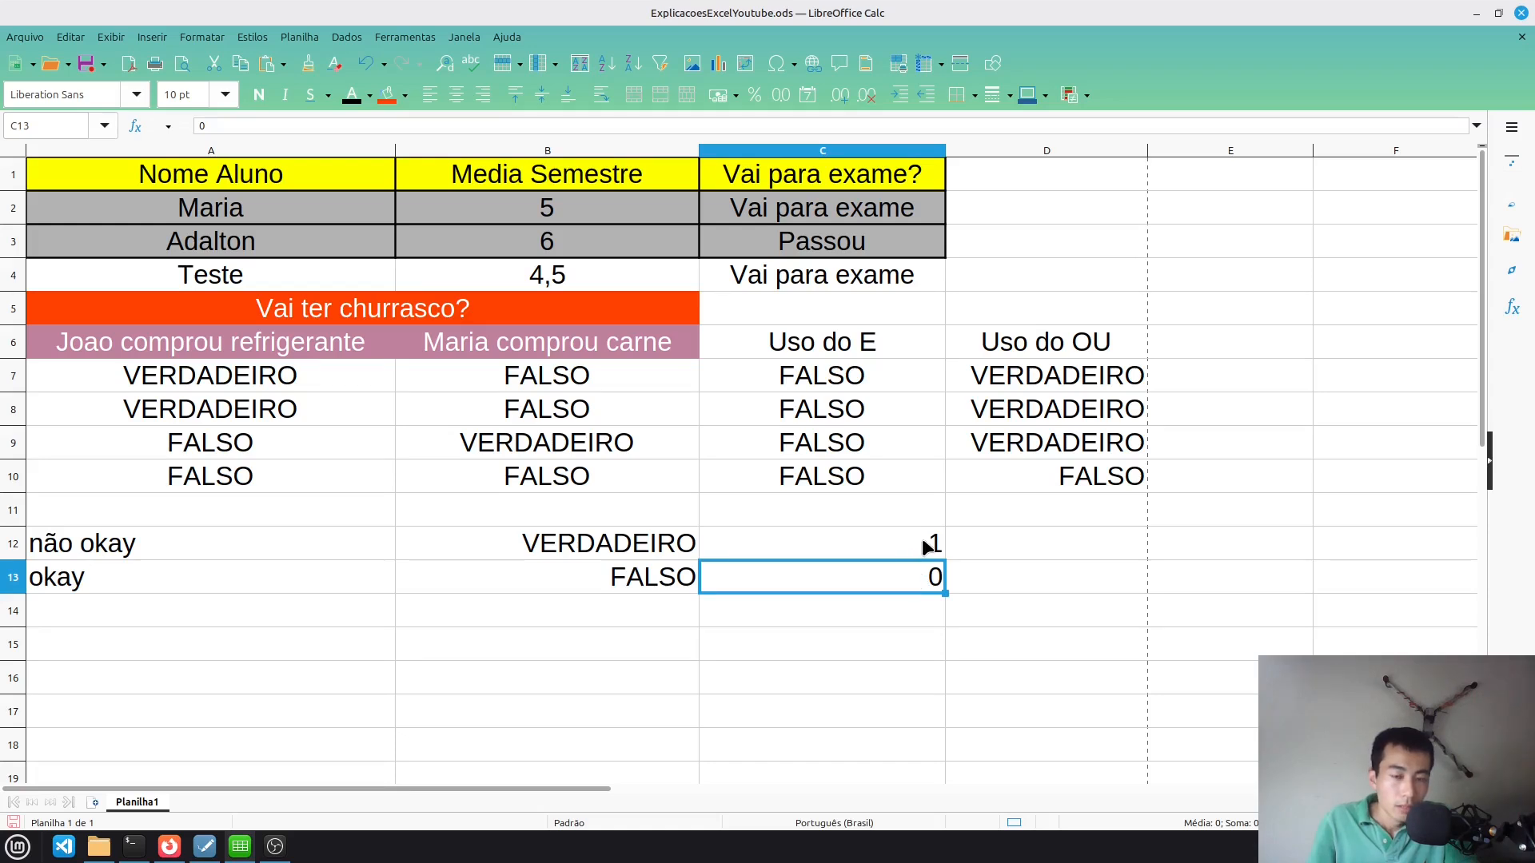
click(927, 546)
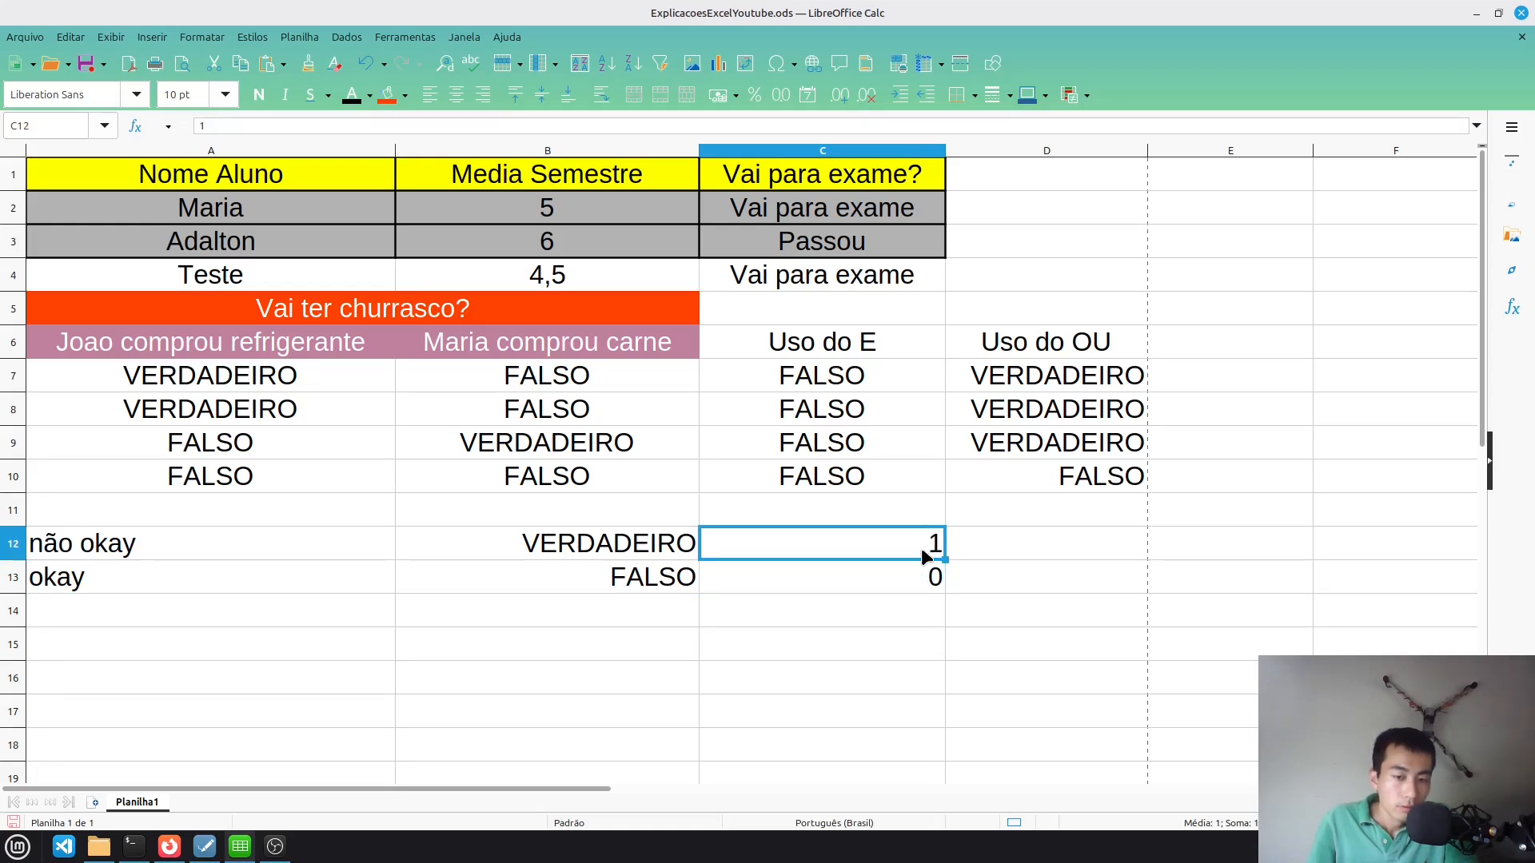
click(914, 568)
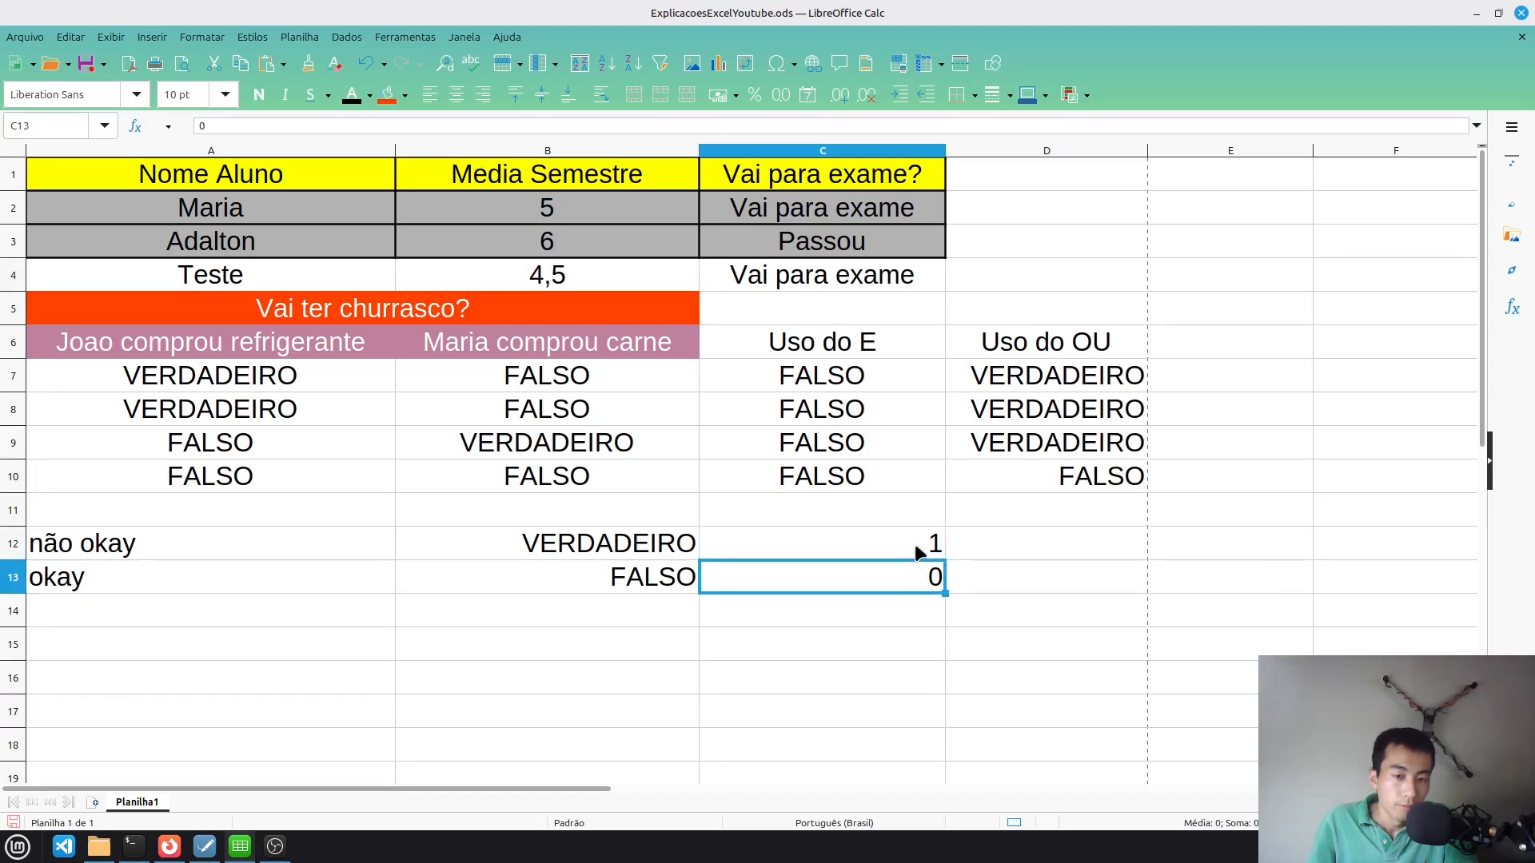
click(625, 544)
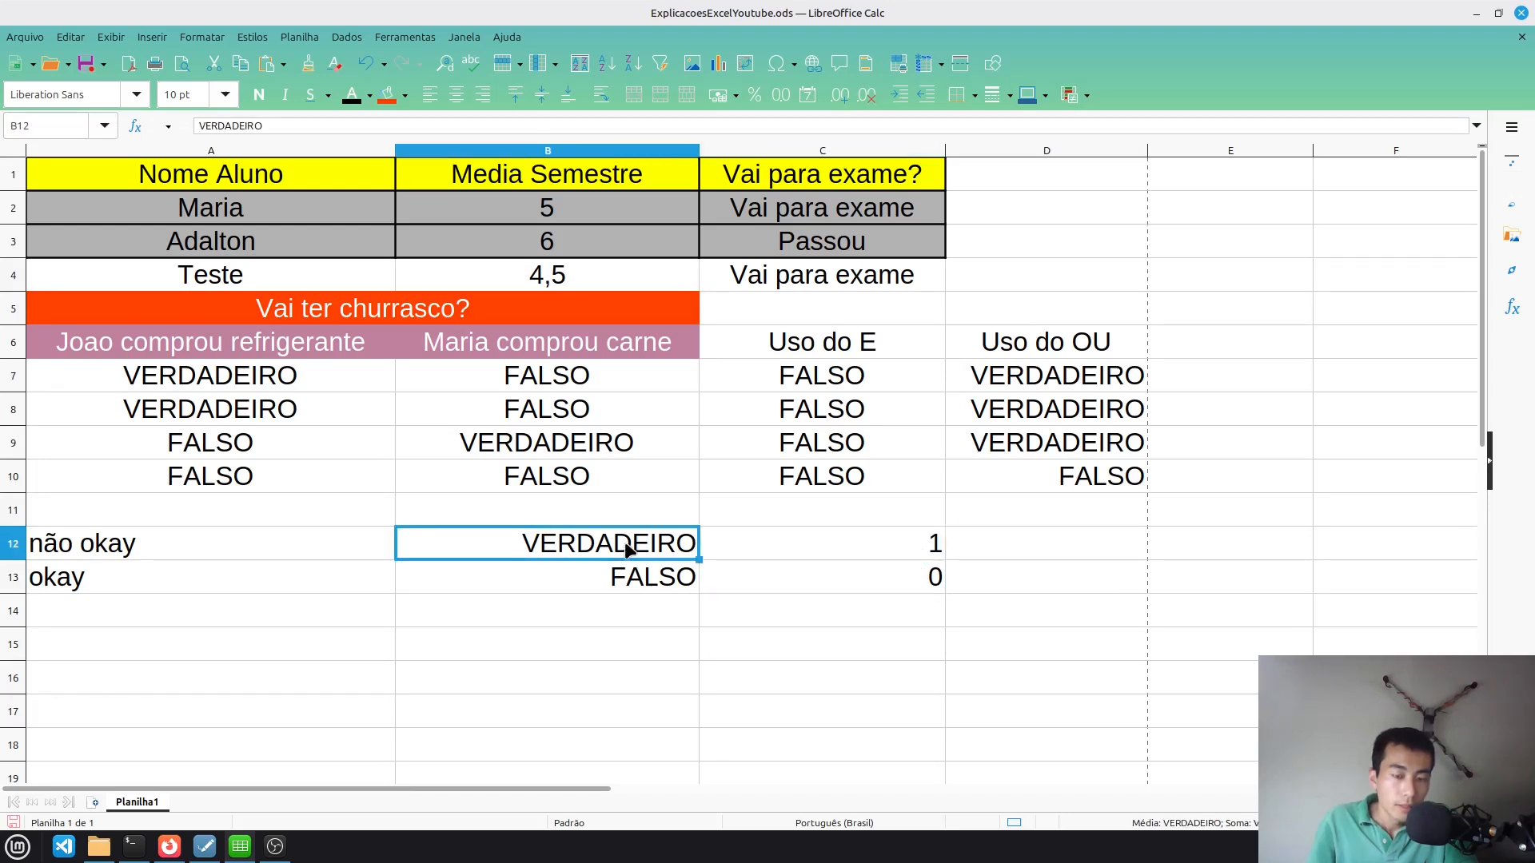
click(628, 582)
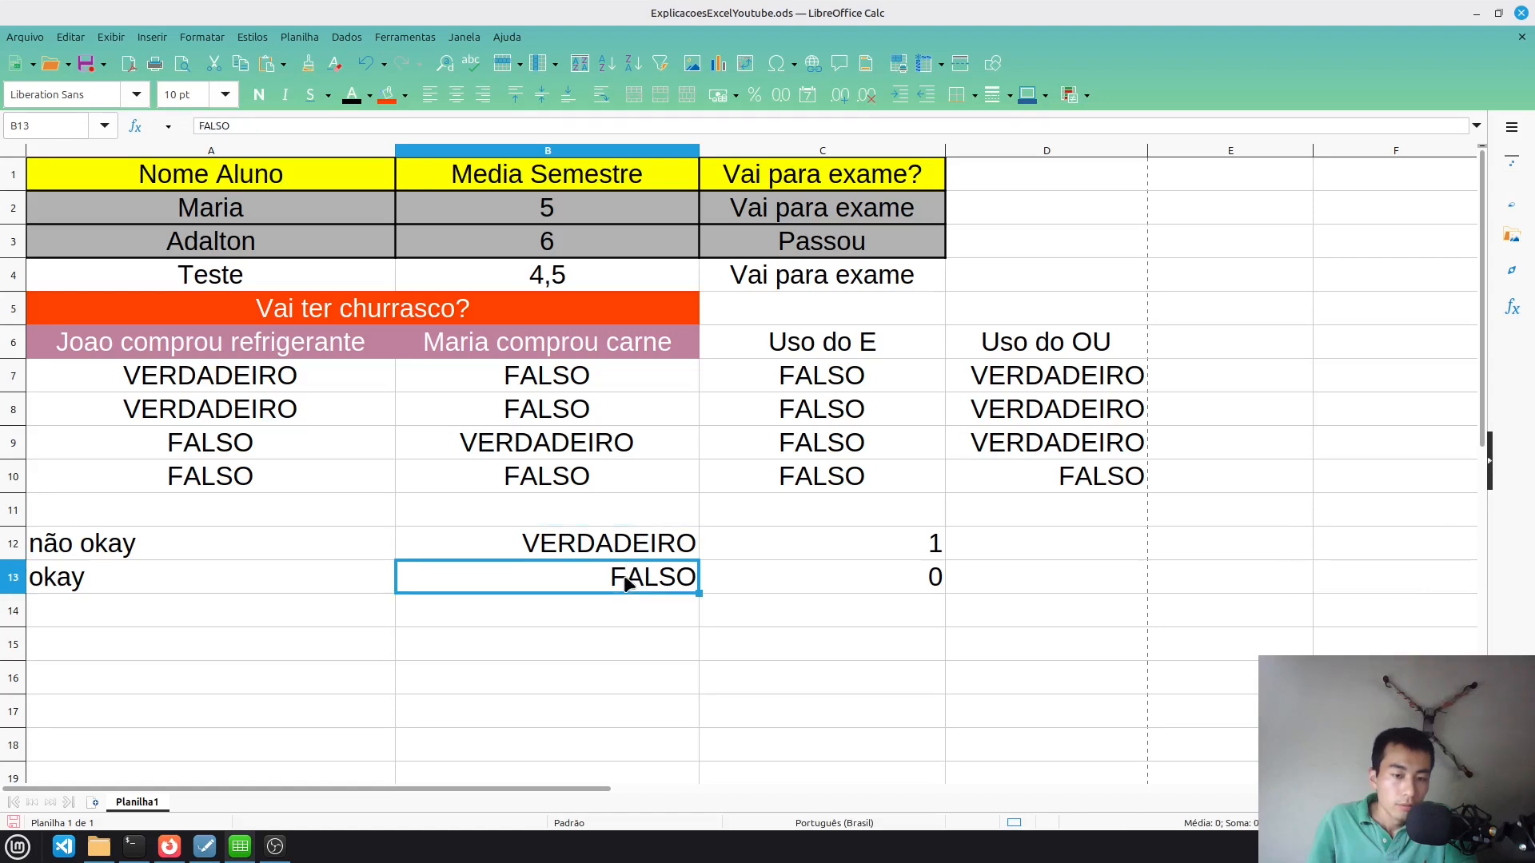
click(876, 585)
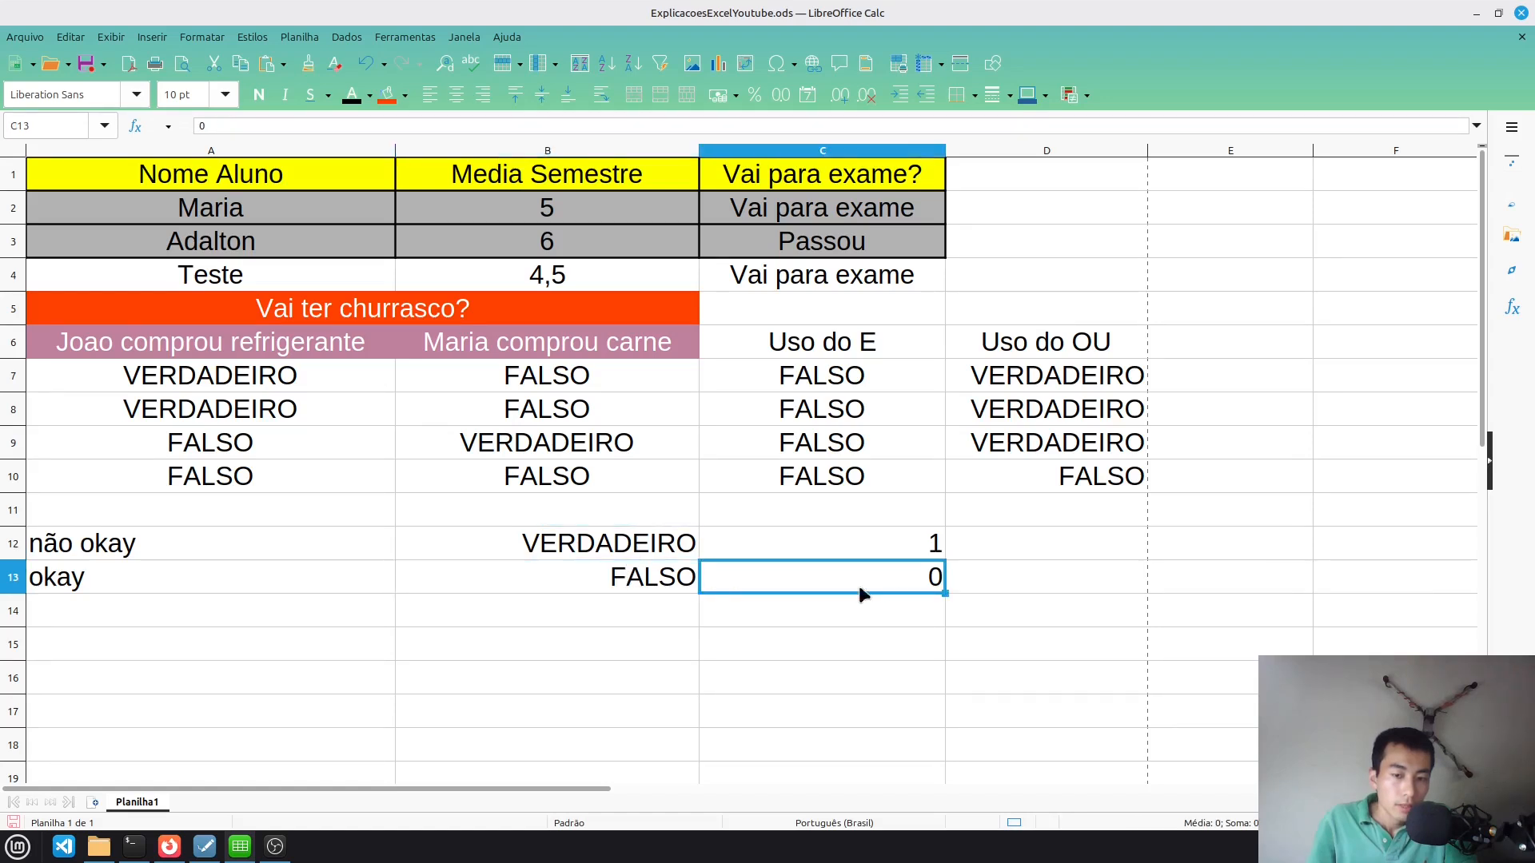
click(663, 585)
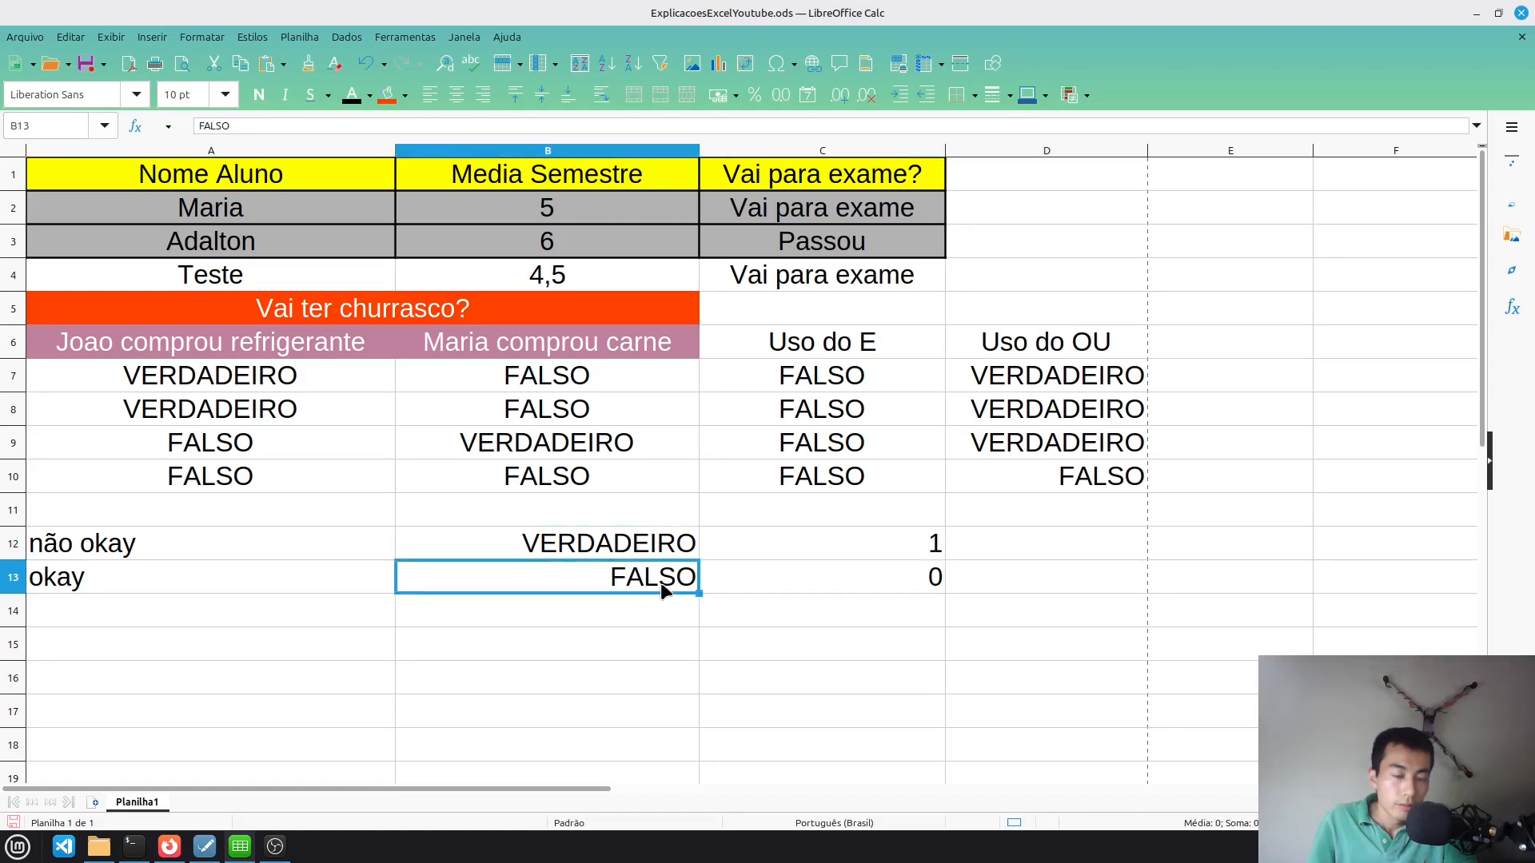
click(667, 546)
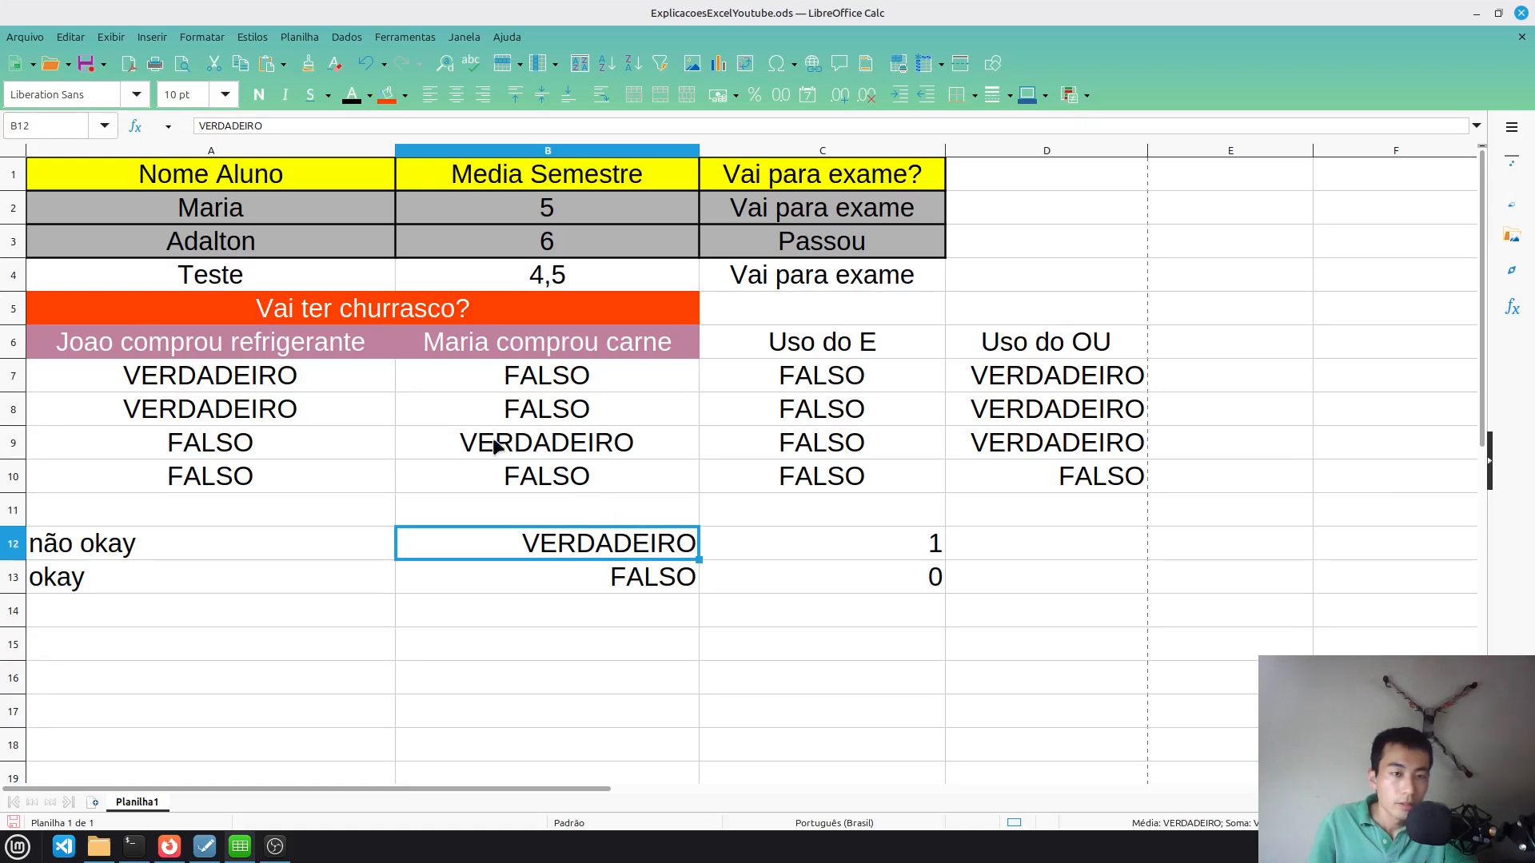
Examine the A7 and B7 arguments of the E function nested in A12's SE formula
click(192, 544)
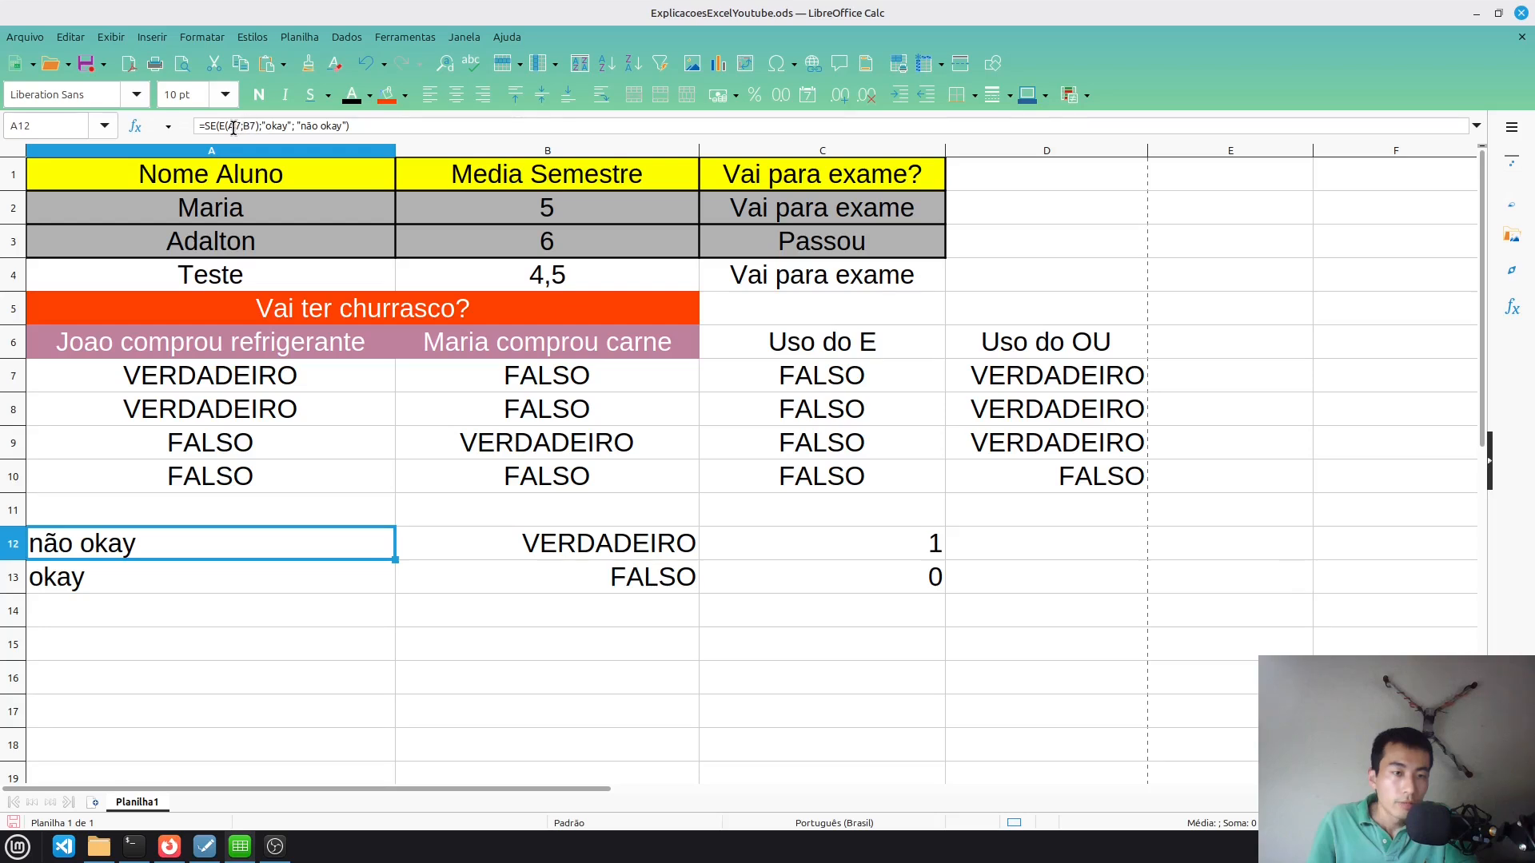
drag(227, 128, 255, 129)
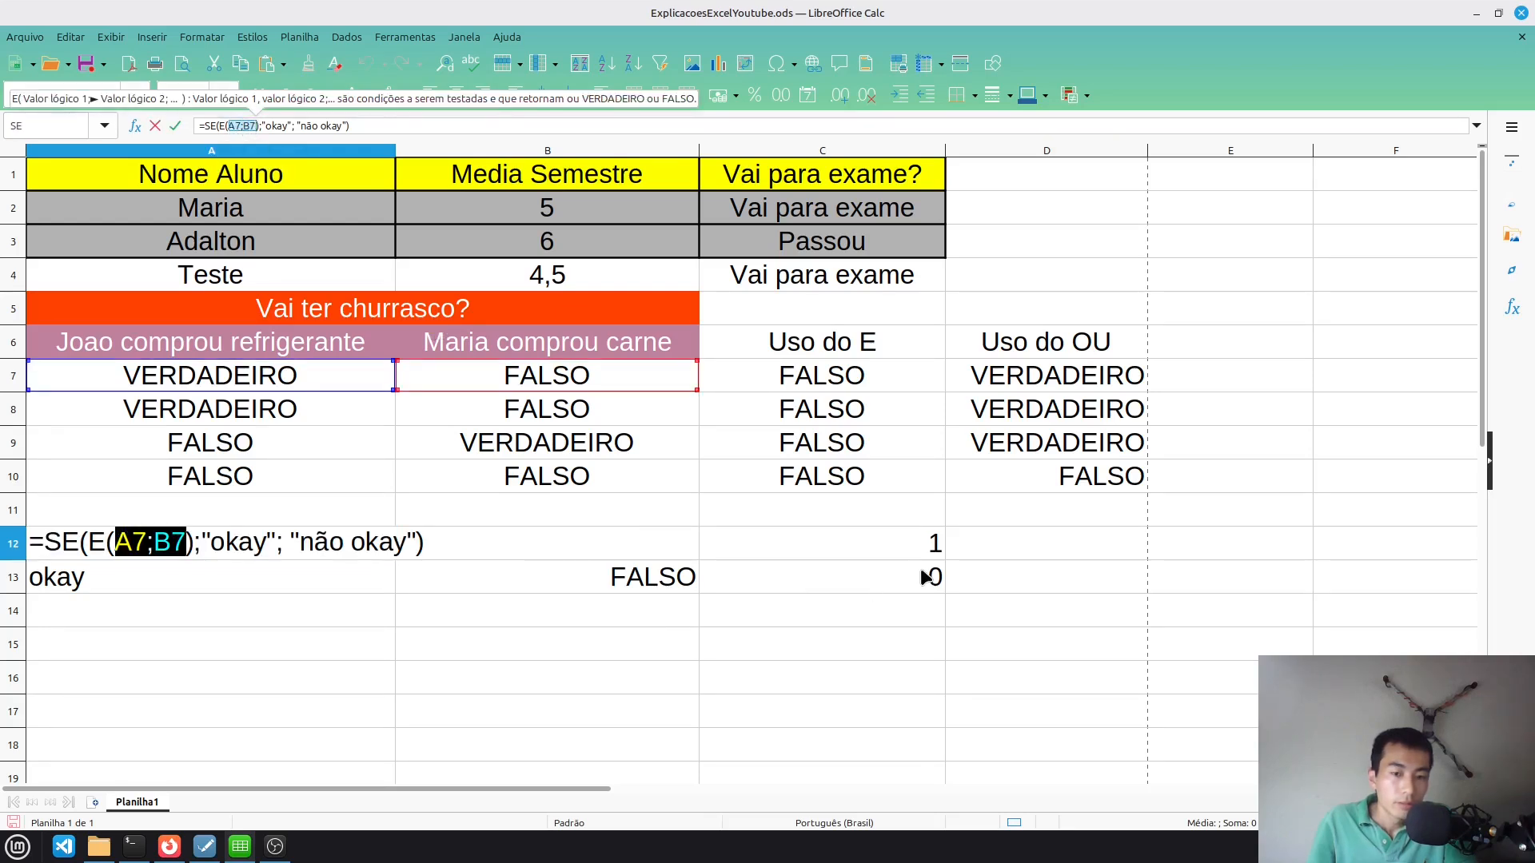
key(Escape)
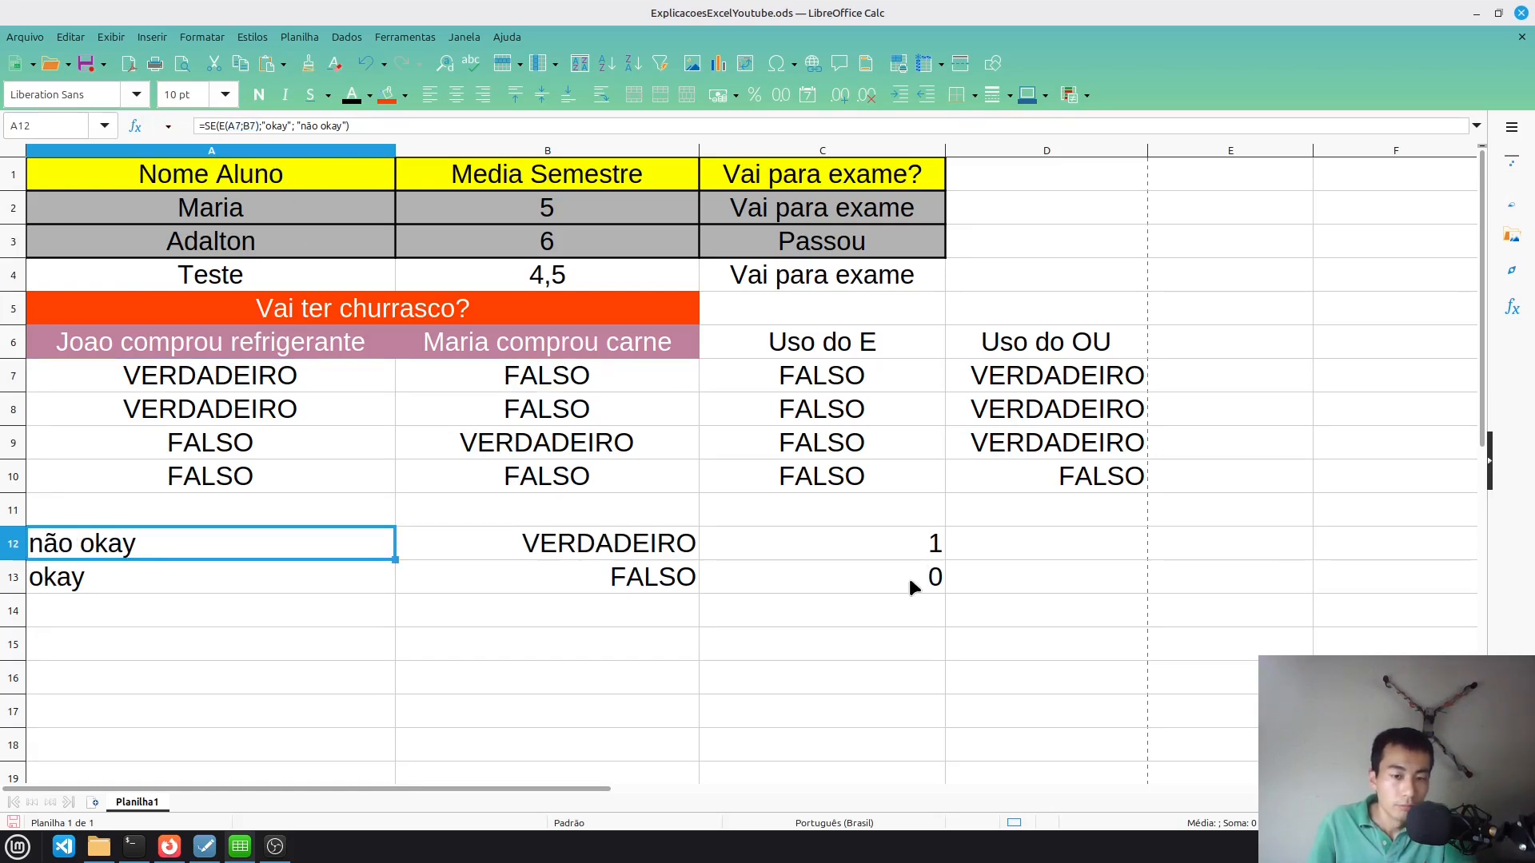
Review the structure of the SE formula in A12: the E(A7;B7) test and the "okay" and "não okay" outcomes
click(651, 547)
click(106, 557)
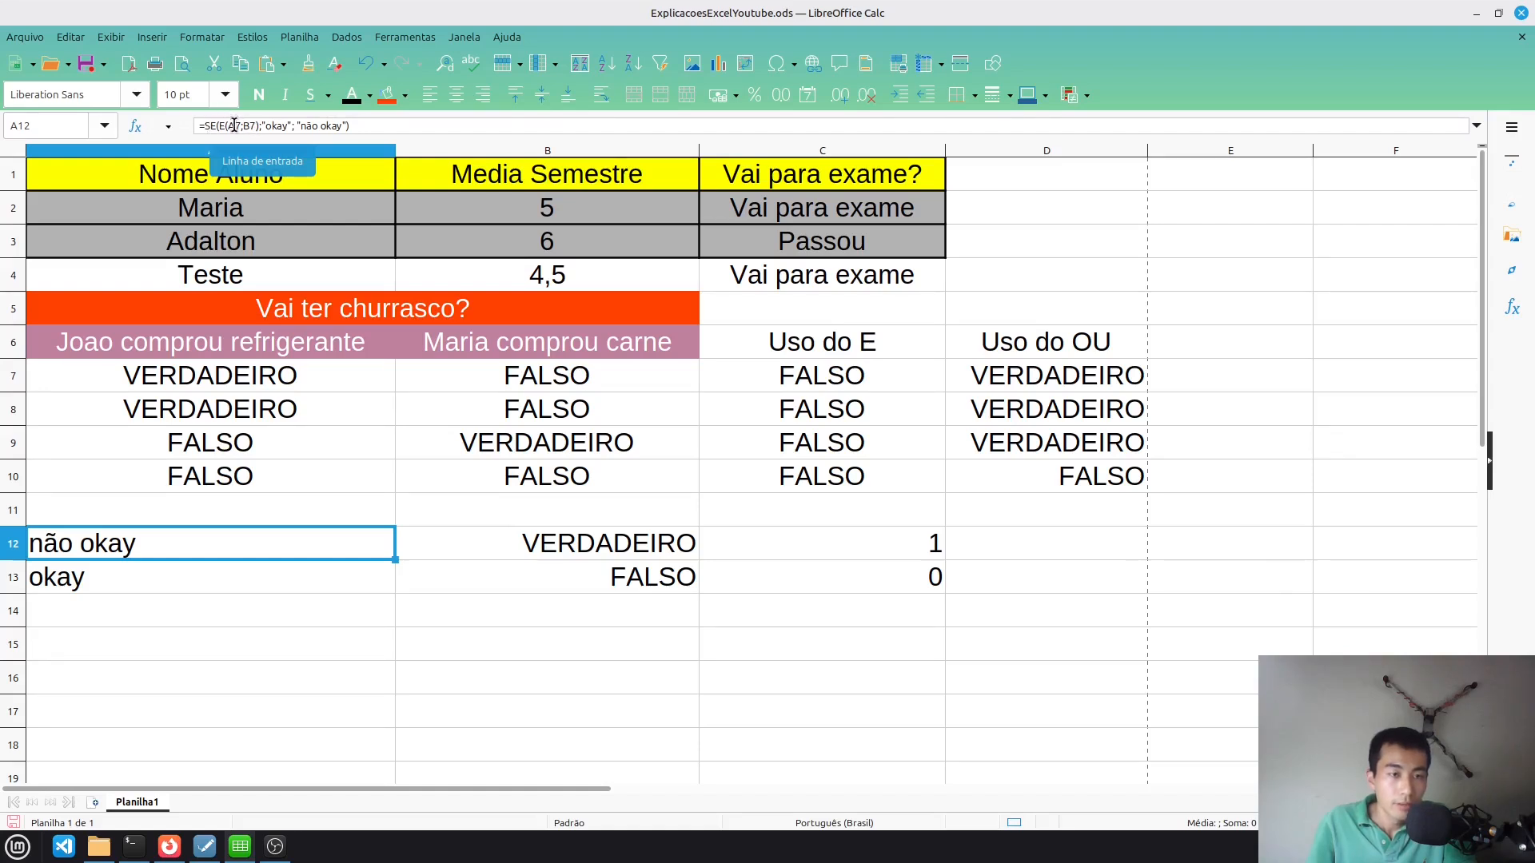
drag(221, 126, 259, 131)
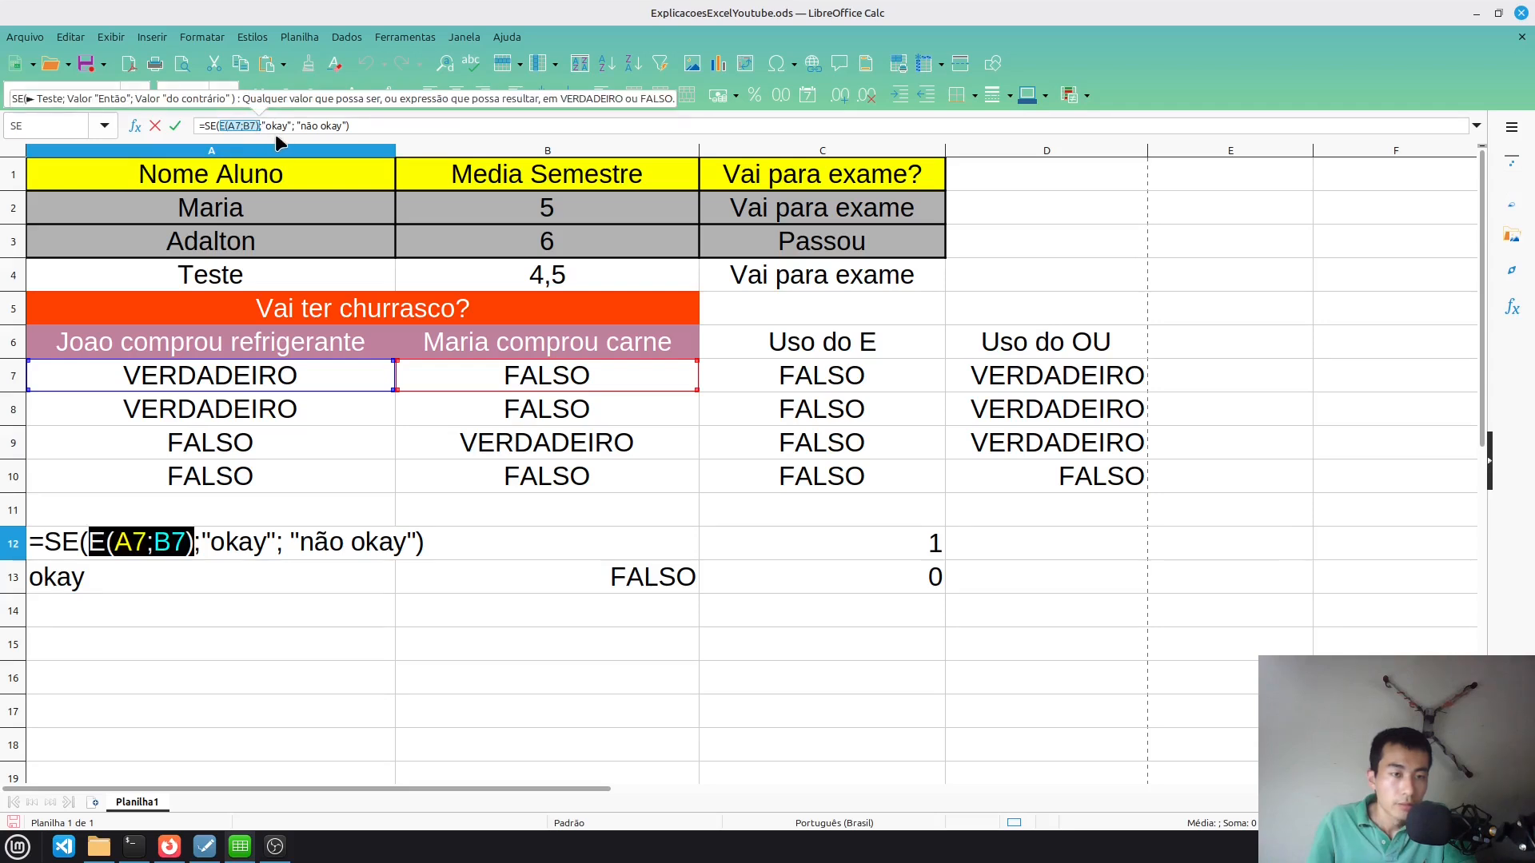
click(279, 126)
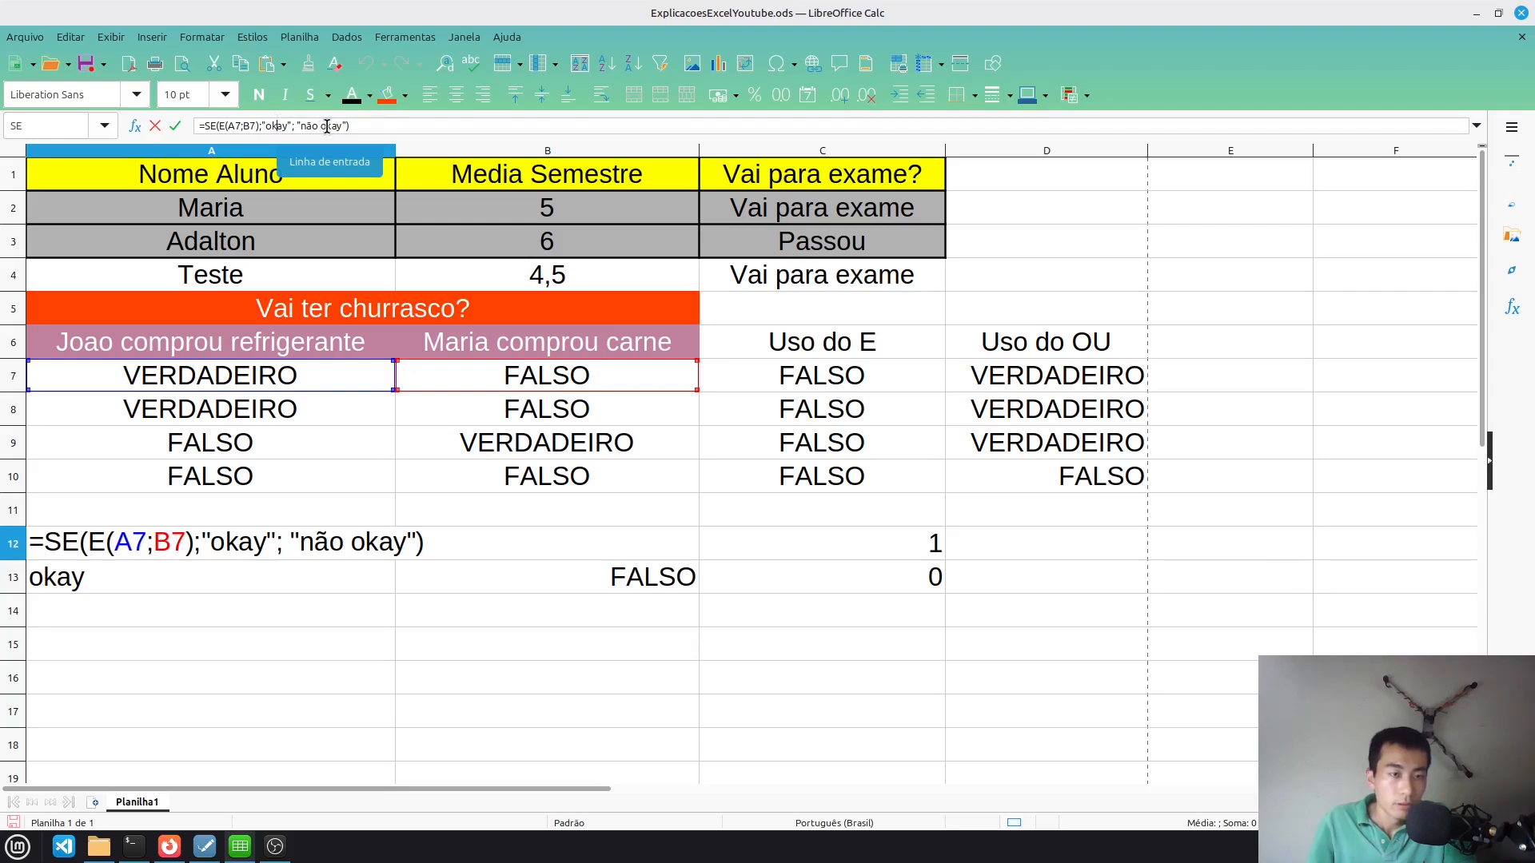
click(375, 131)
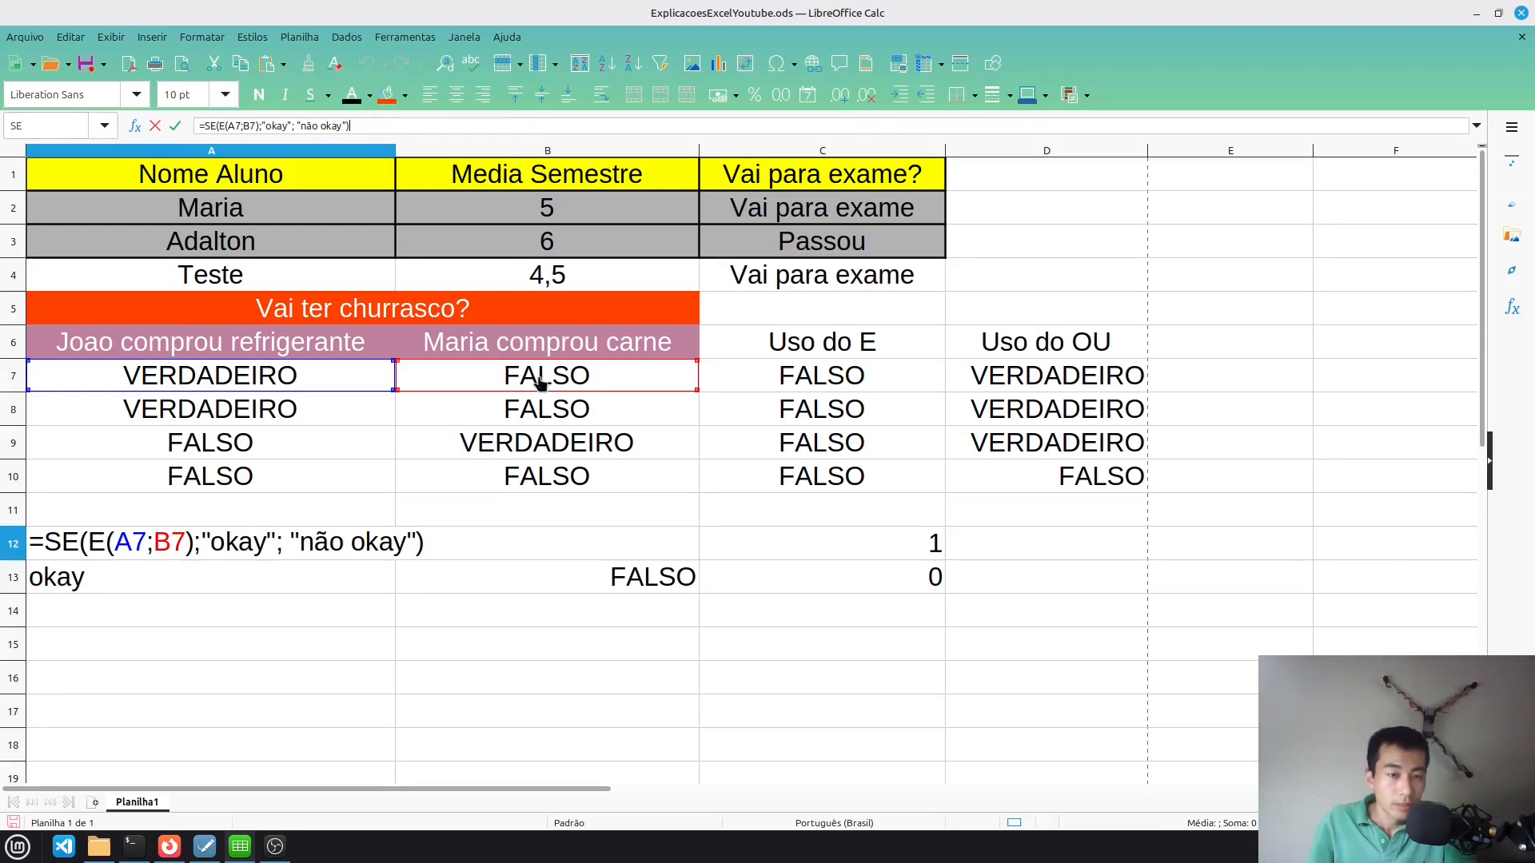
Go through the logical value pairs in columns A and B for rows 8 to 10, and discard the pending edit to A12
click(324, 404)
click(485, 406)
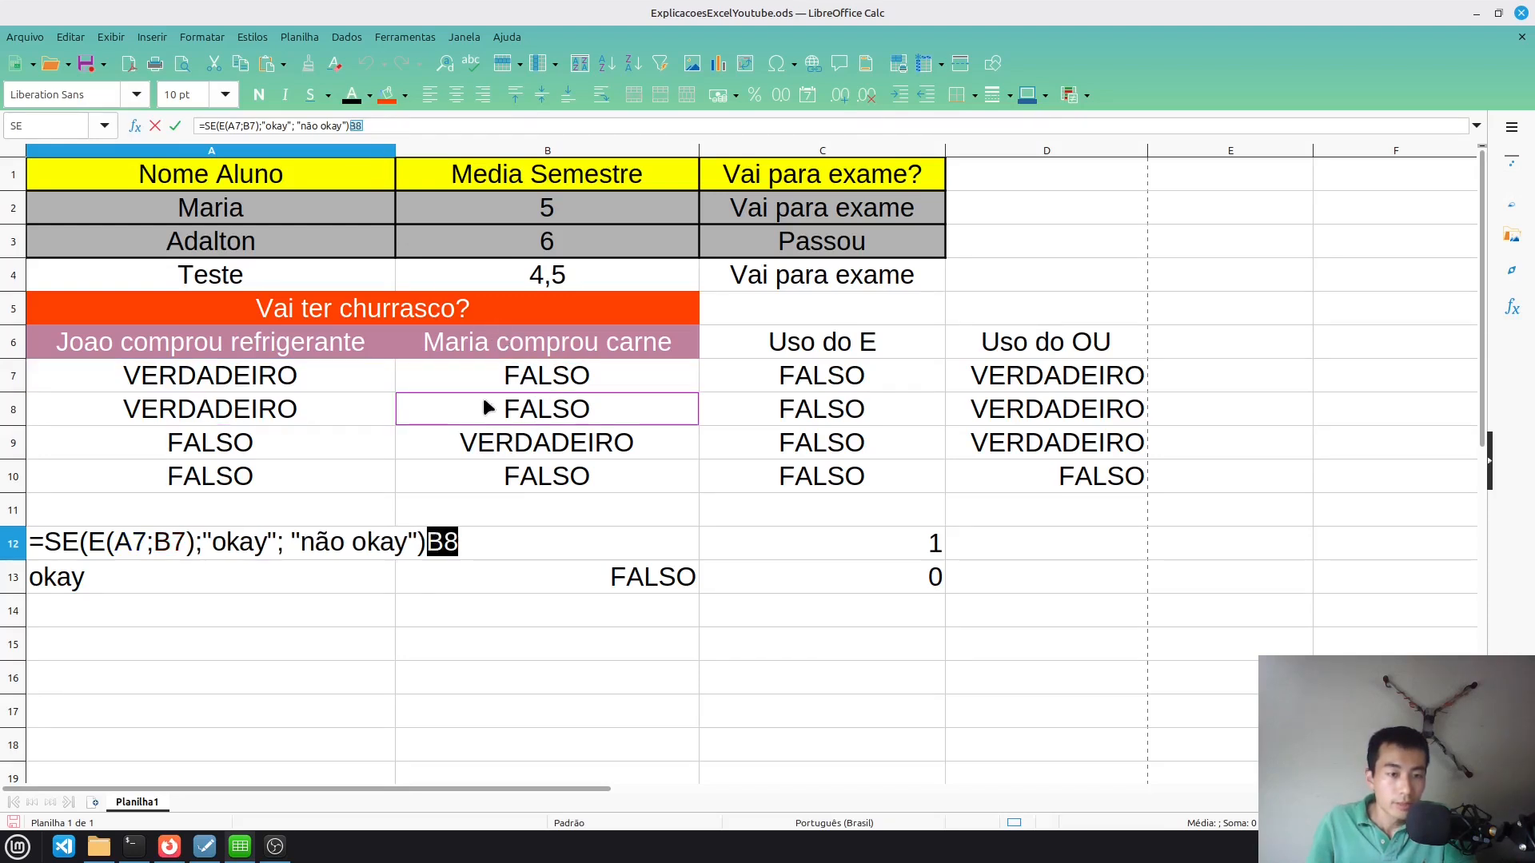
click(339, 444)
click(489, 454)
click(334, 476)
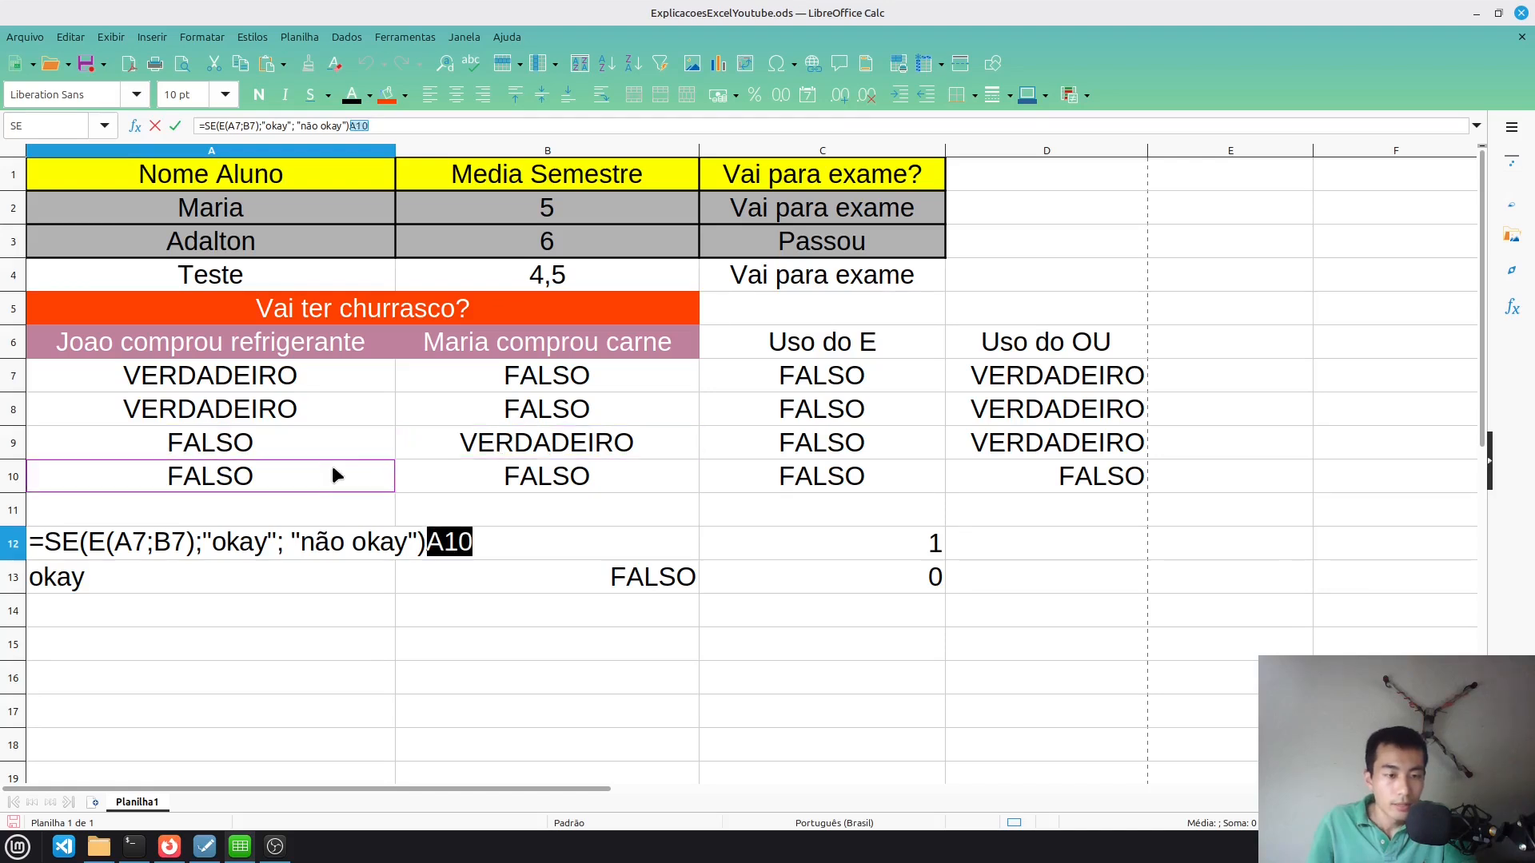
click(502, 477)
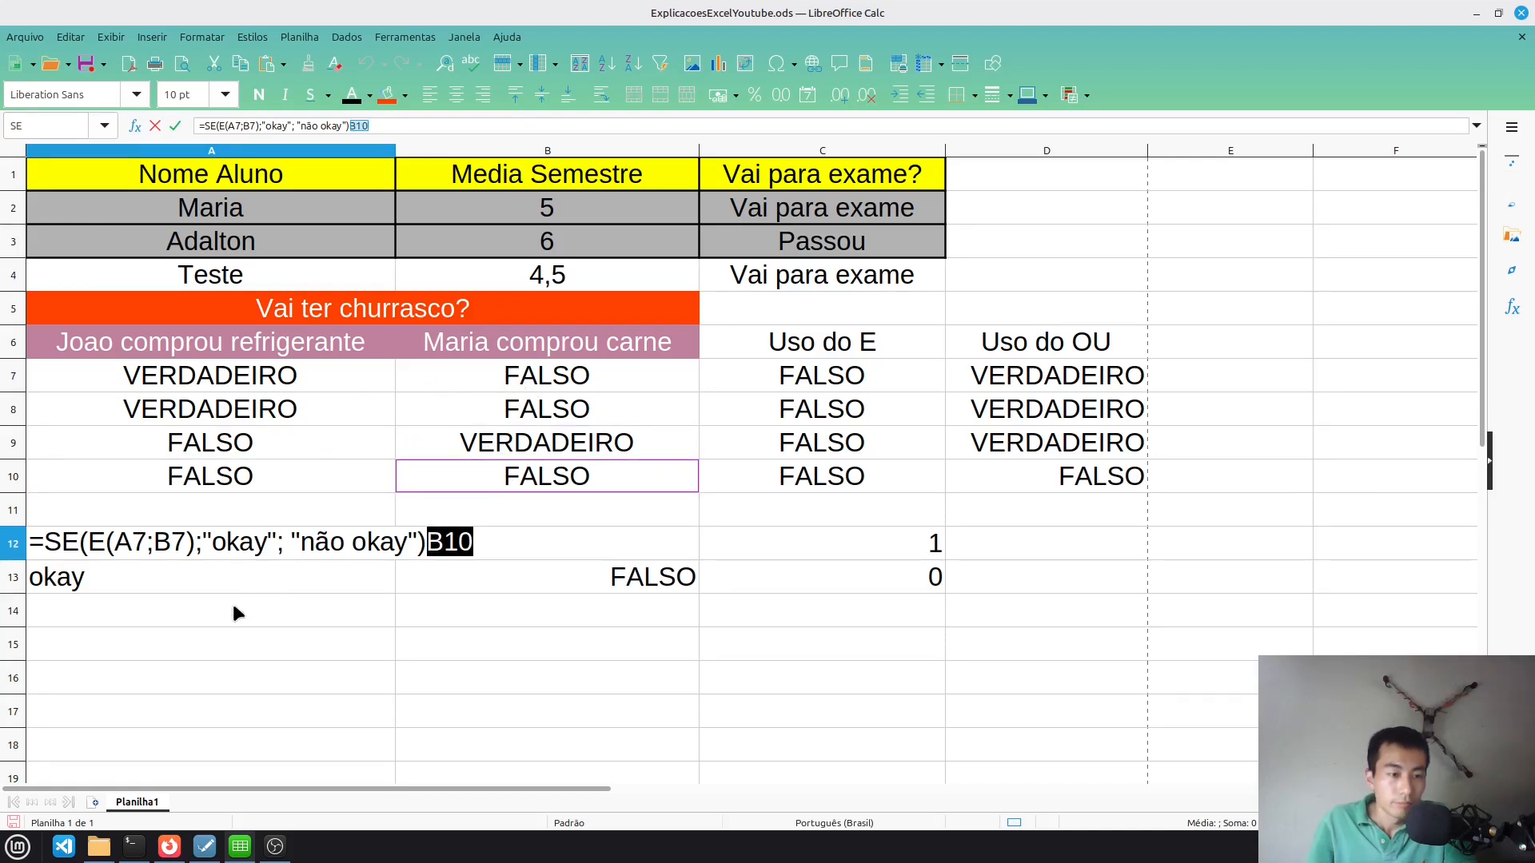
key(Escape)
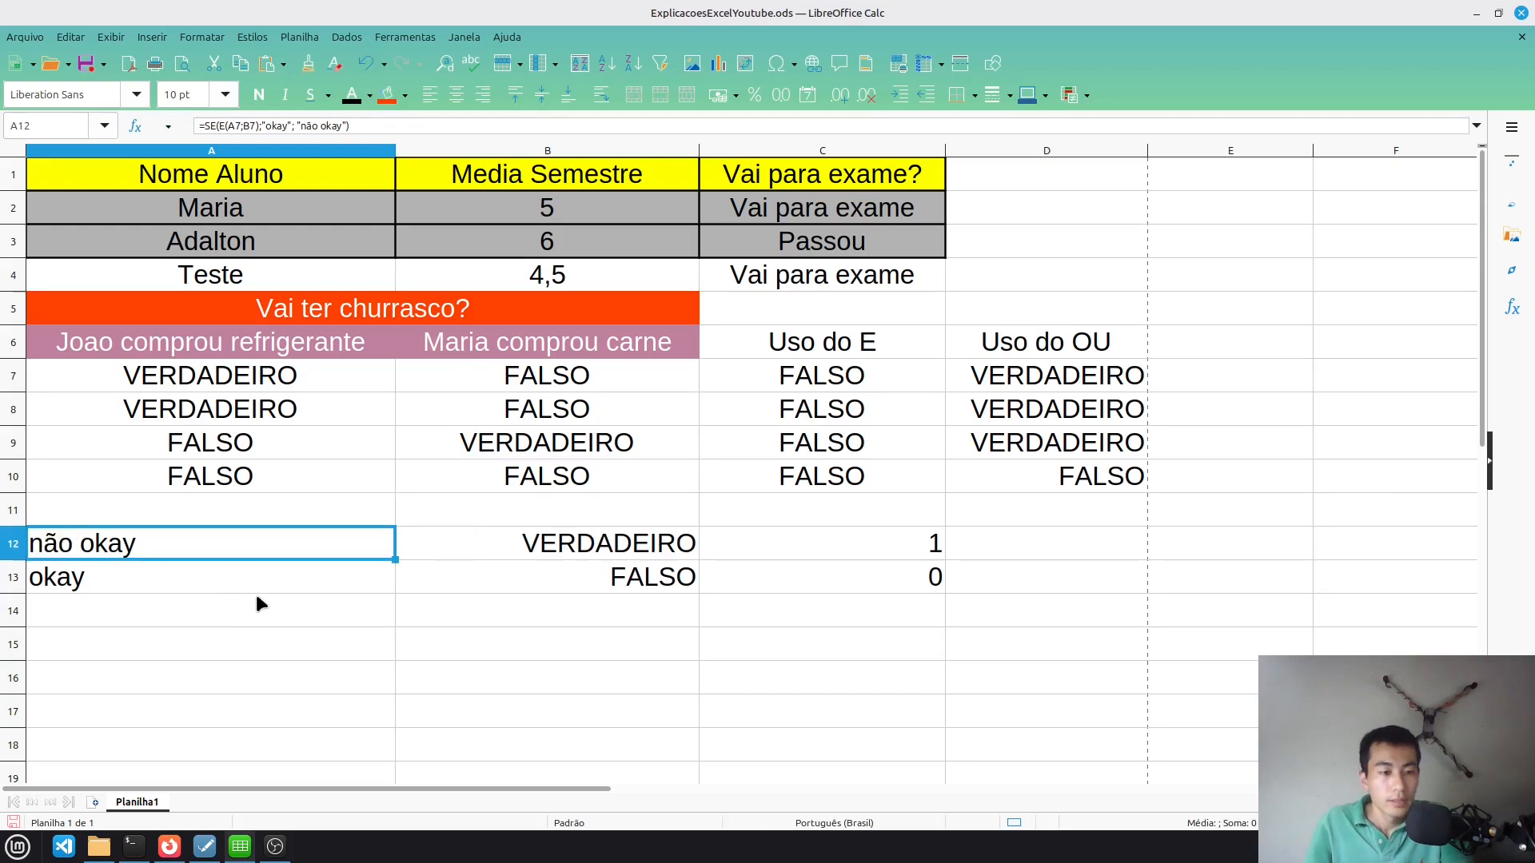